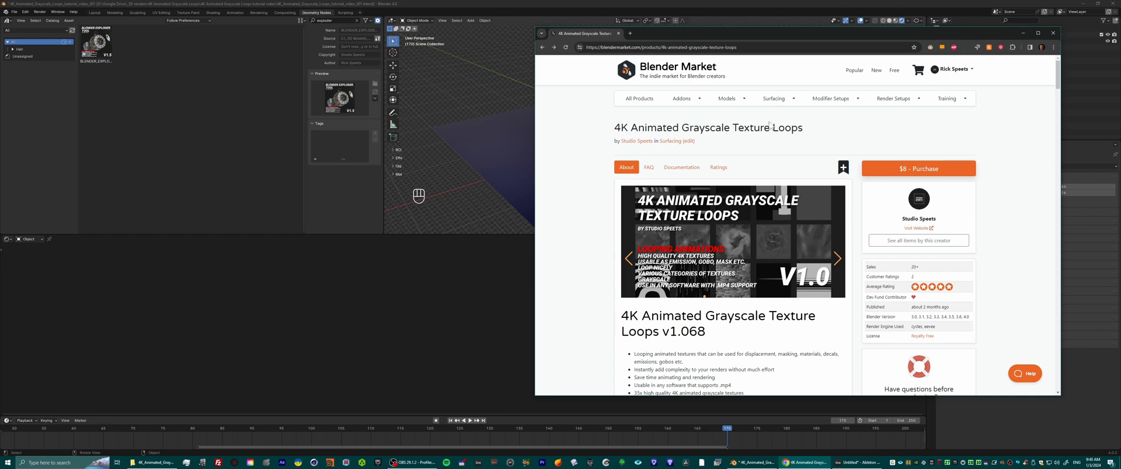
# Switch to File Explorer and place the 4K_Animated_Grayscale_Texture_Loops folder window beside the product page.
pyautogui.scroll(-2, 730, 146)
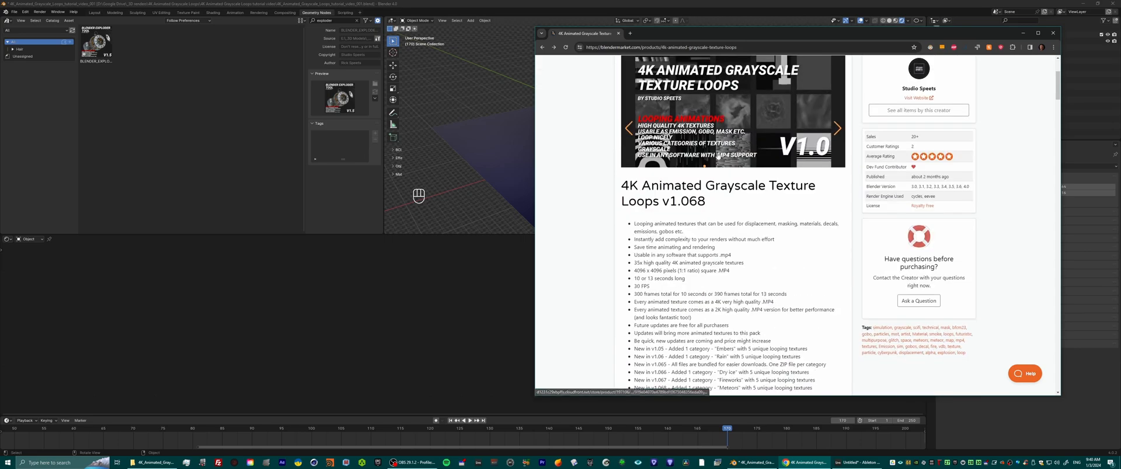
pyautogui.scroll(-3, 701, 156)
pyautogui.scroll(3, 677, 141)
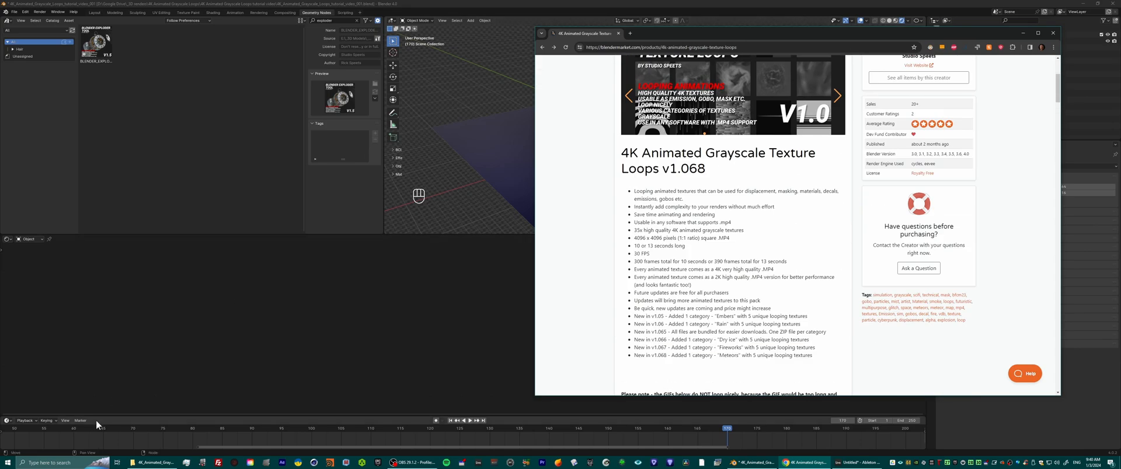
pyautogui.click(153, 462)
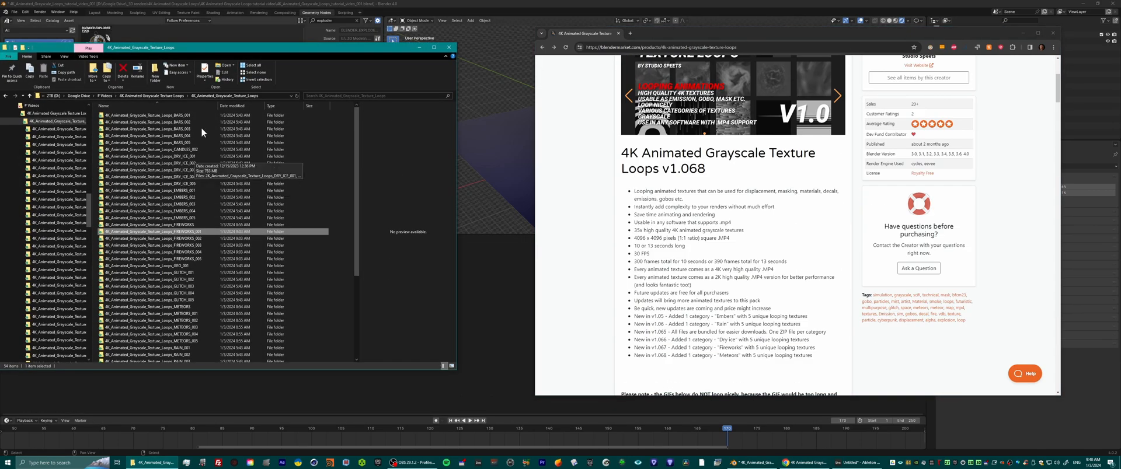
pyautogui.moveTo(238, 51); pyautogui.dragTo(273, 48)
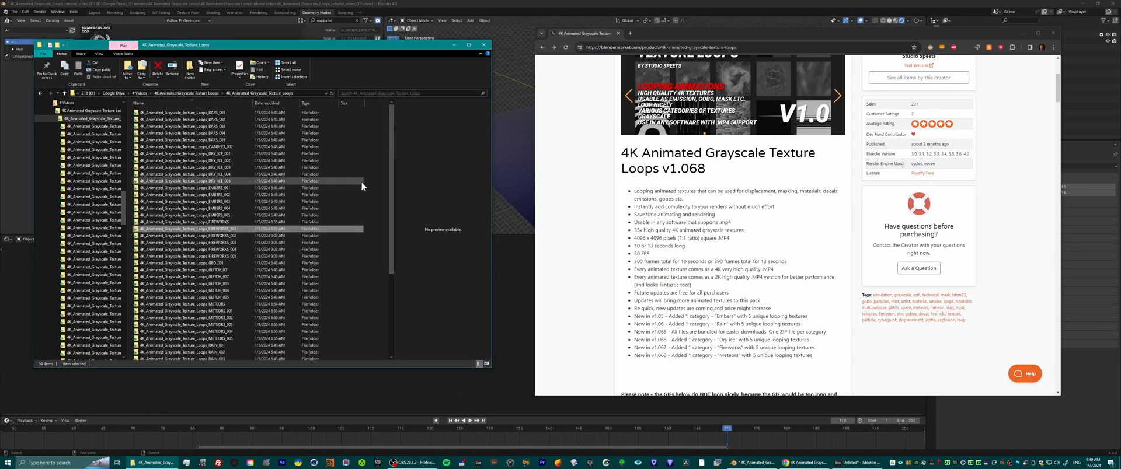
# Review the texture pack's listed specifications on the Blender Market page, including resolution, loop length and frame rate.
pyautogui.scroll(3, 707, 221)
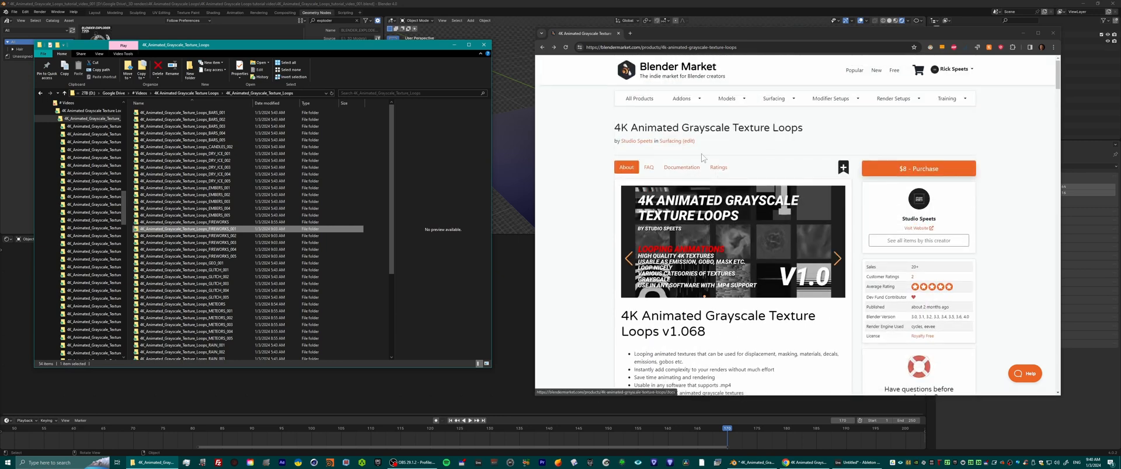
pyautogui.scroll(-2, 693, 143)
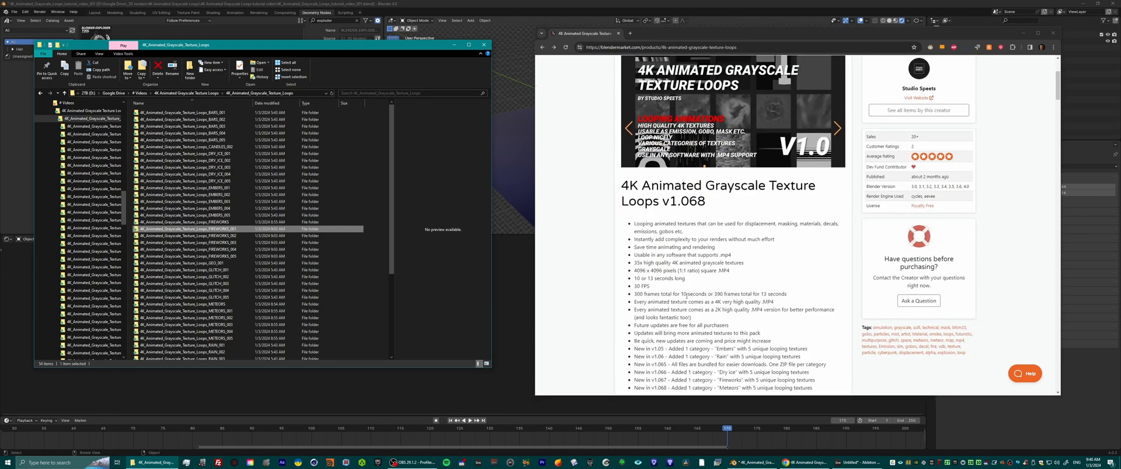
pyautogui.doubleClick(638, 272)
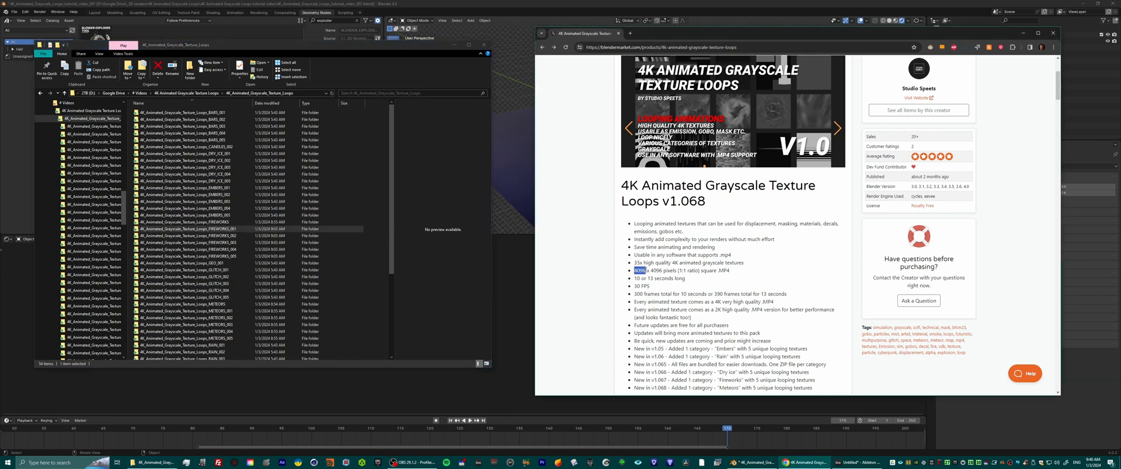
pyautogui.moveTo(653, 272); pyautogui.dragTo(699, 271)
pyautogui.moveTo(634, 278)
pyautogui.mouseDown()
pyautogui.moveTo(653, 279)
pyautogui.moveTo(640, 286)
pyautogui.mouseUp()
pyautogui.scroll(3, 759, 176)
pyautogui.scroll(-5, 748, 170)
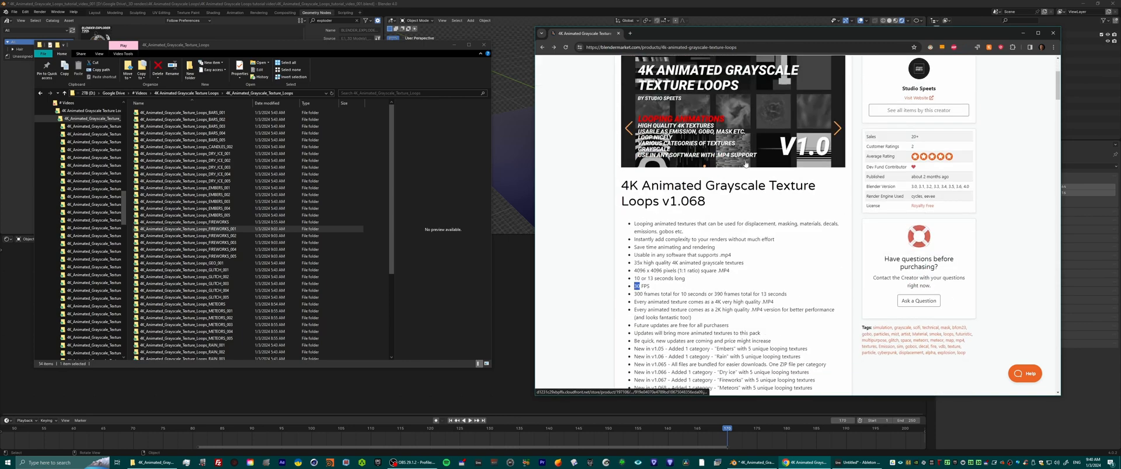
# Read the list of possible texture uses in the product page's Multipurpose animated texture pack section, then return to the page's beginning.
pyautogui.scroll(-2, 781, 204)
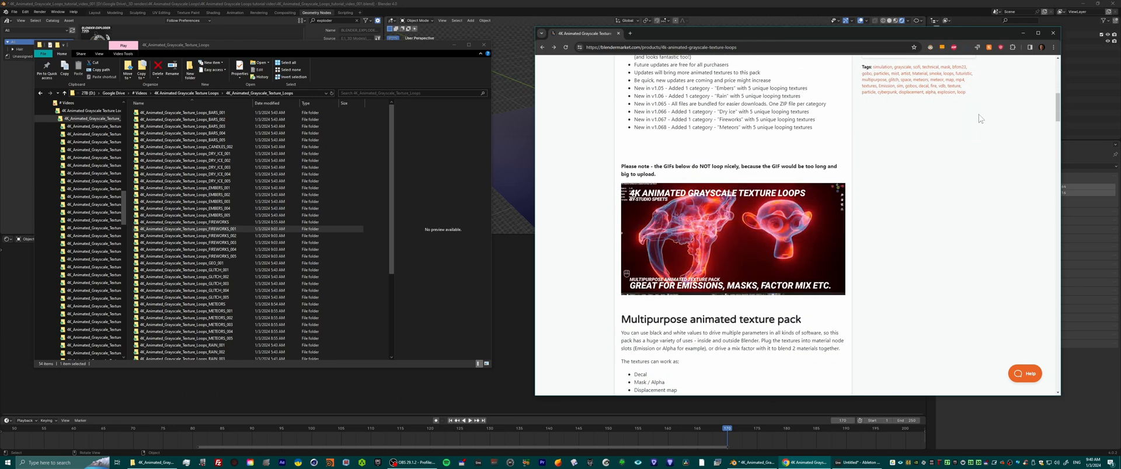
pyautogui.scroll(-2, 980, 119)
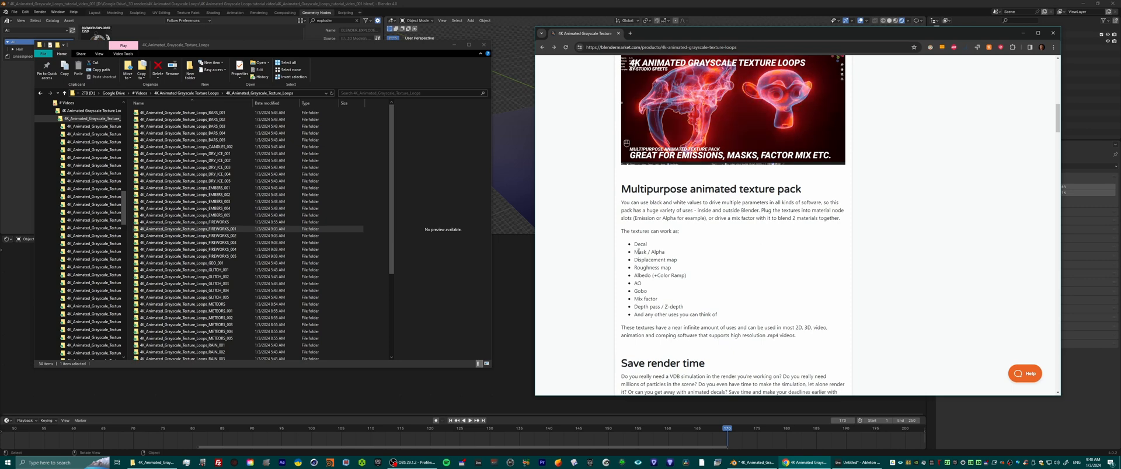
pyautogui.moveTo(647, 252); pyautogui.dragTo(678, 255)
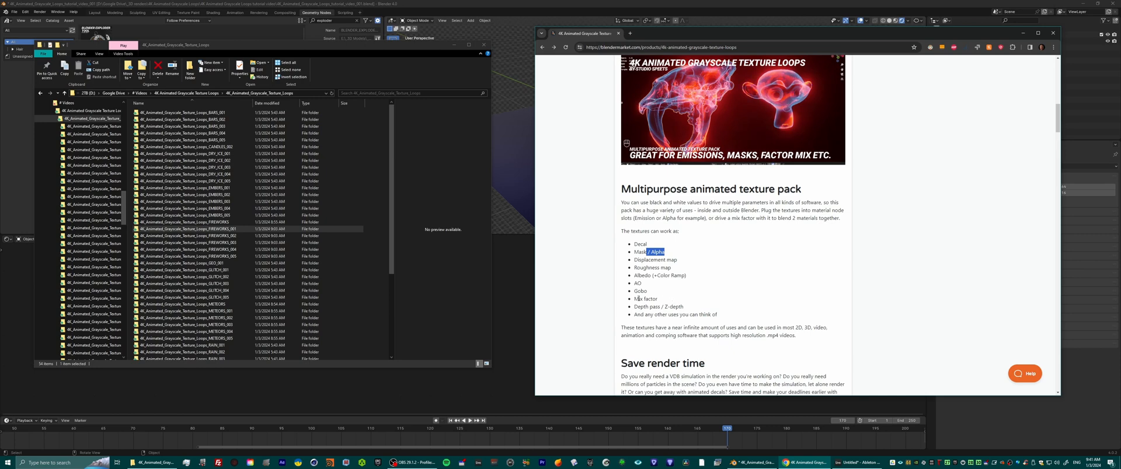
pyautogui.moveTo(637, 291); pyautogui.dragTo(648, 292)
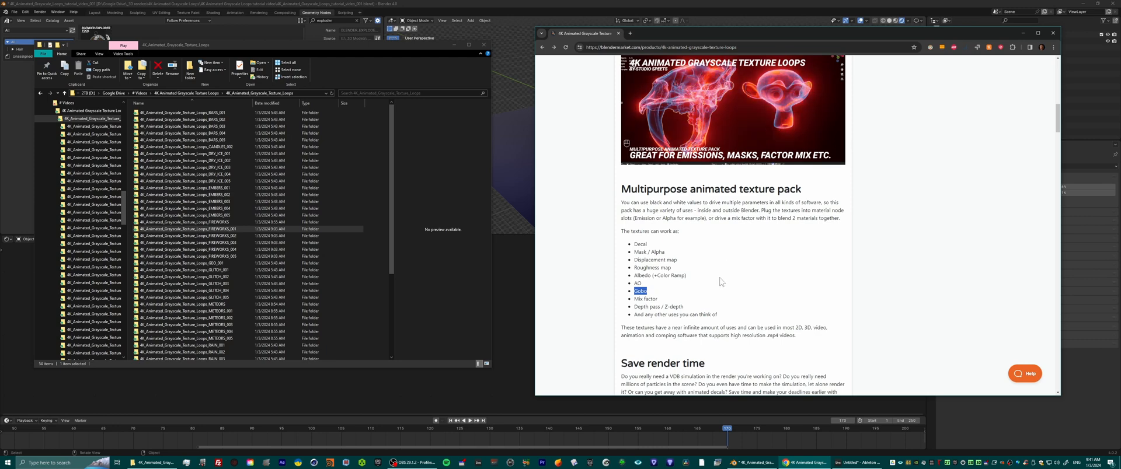
pyautogui.moveTo(634, 300); pyautogui.dragTo(662, 302)
pyautogui.doubleClick(643, 308)
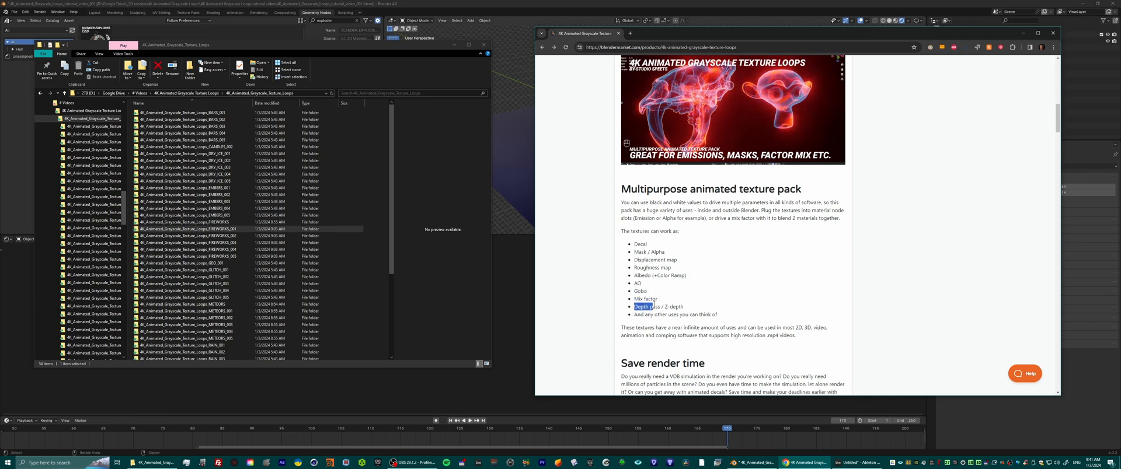
pyautogui.doubleClick(663, 308)
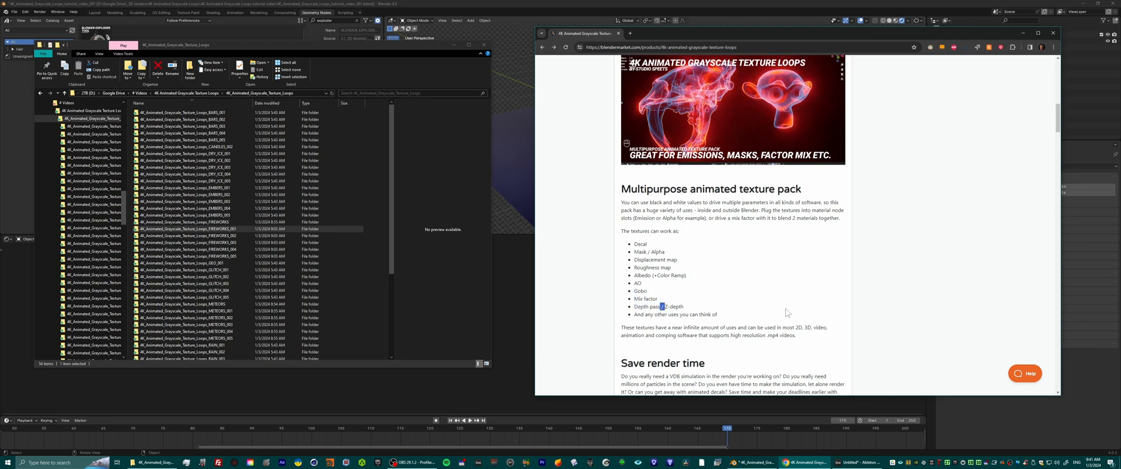
pyautogui.click(761, 304)
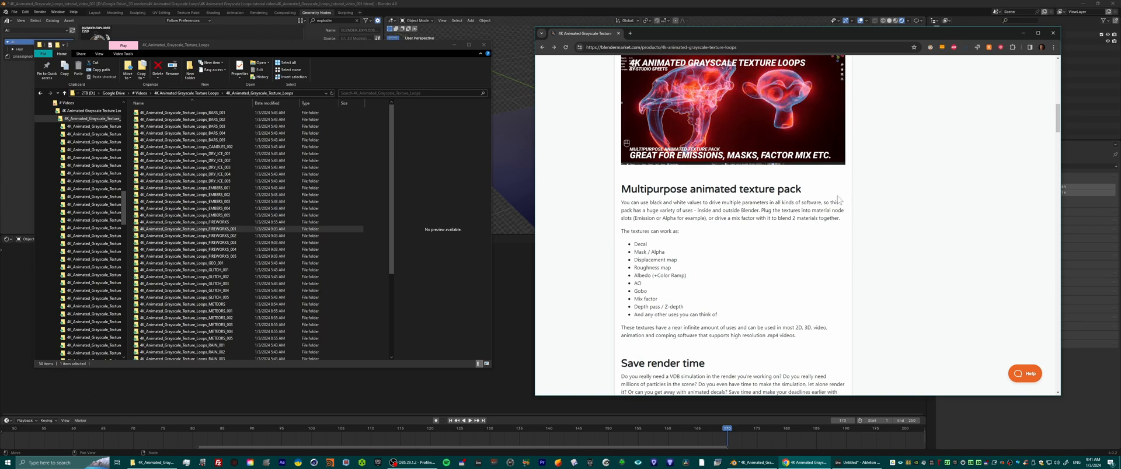
pyautogui.scroll(8, 795, 254)
pyautogui.scroll(3, 795, 272)
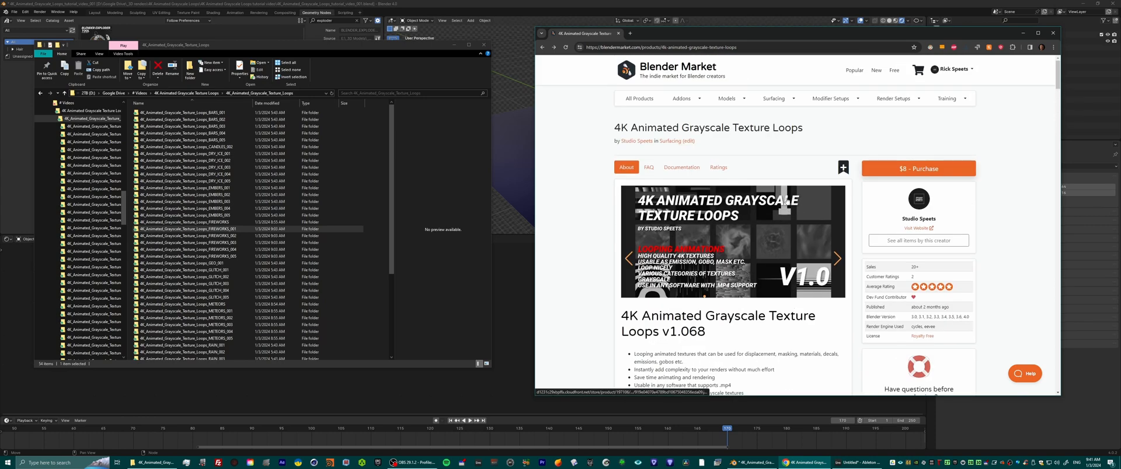
# Play the 4K video in the FIREWORKS_003 folder to preview the loop, then close the player.
pyautogui.doubleClick(226, 242)
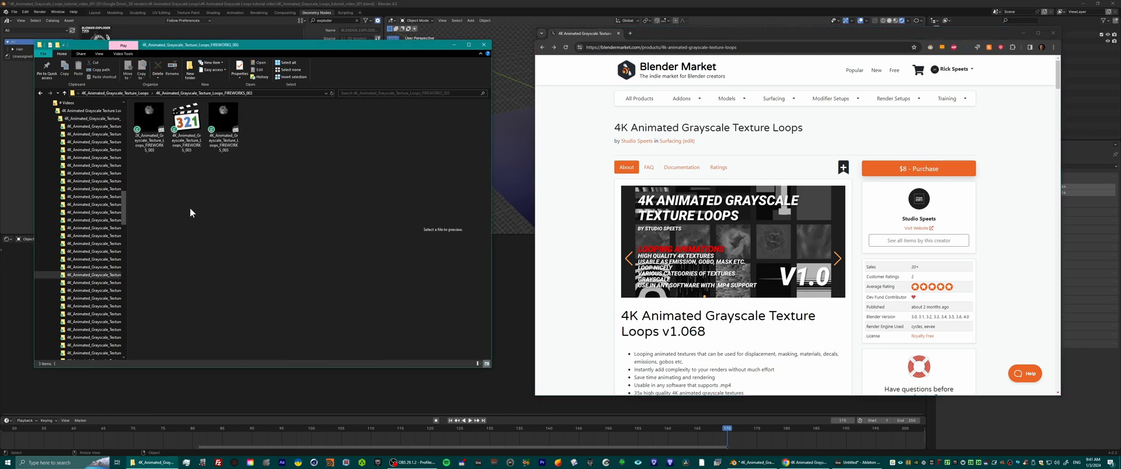
pyautogui.doubleClick(224, 120)
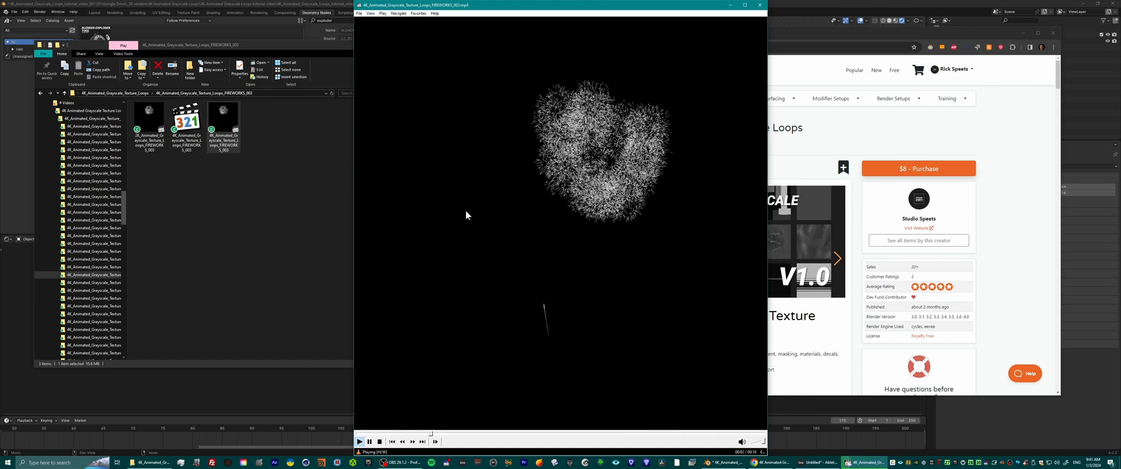
pyautogui.click(759, 5)
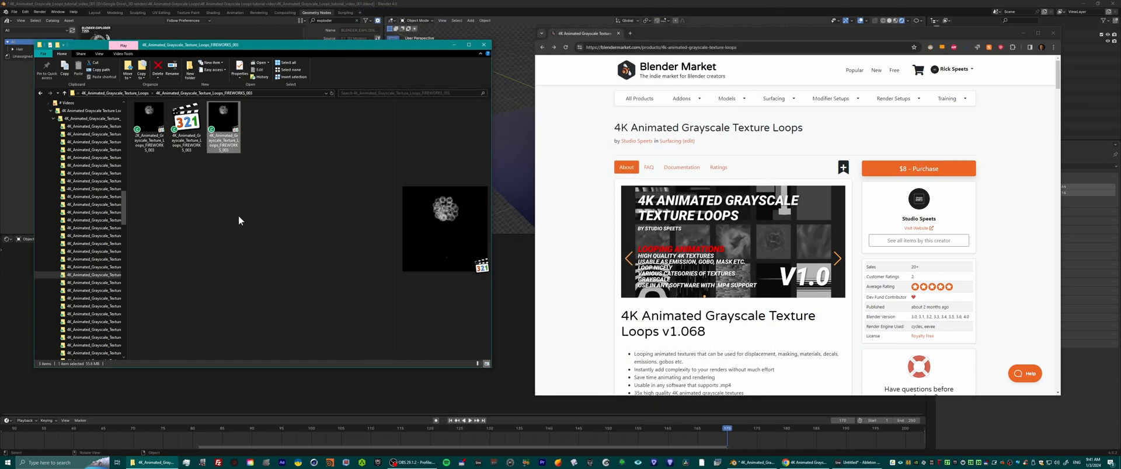
# Preview the 4K video in the EMBERS_004 folder, close the player and return to the pack's folder list.
pyautogui.doubleClick(226, 202)
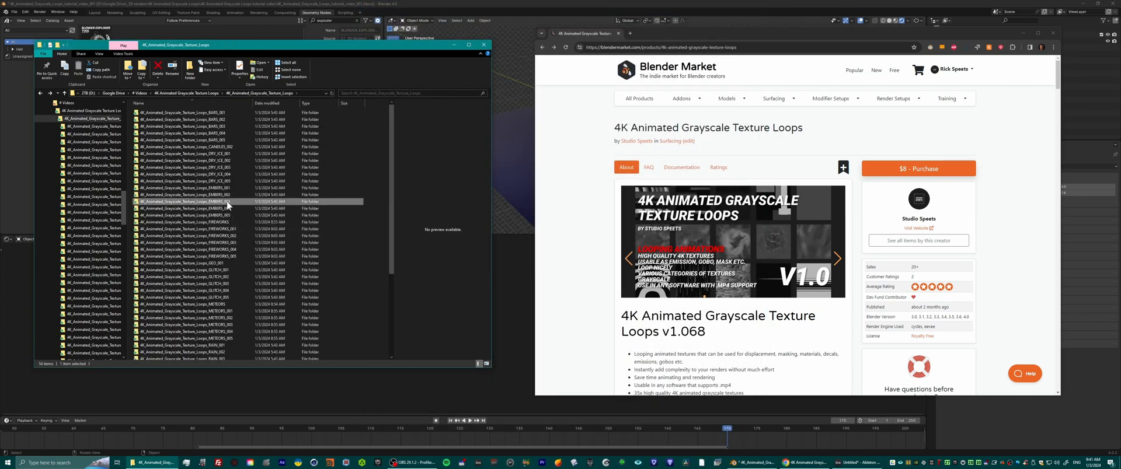
pyautogui.hotkey('alt', 'Left')
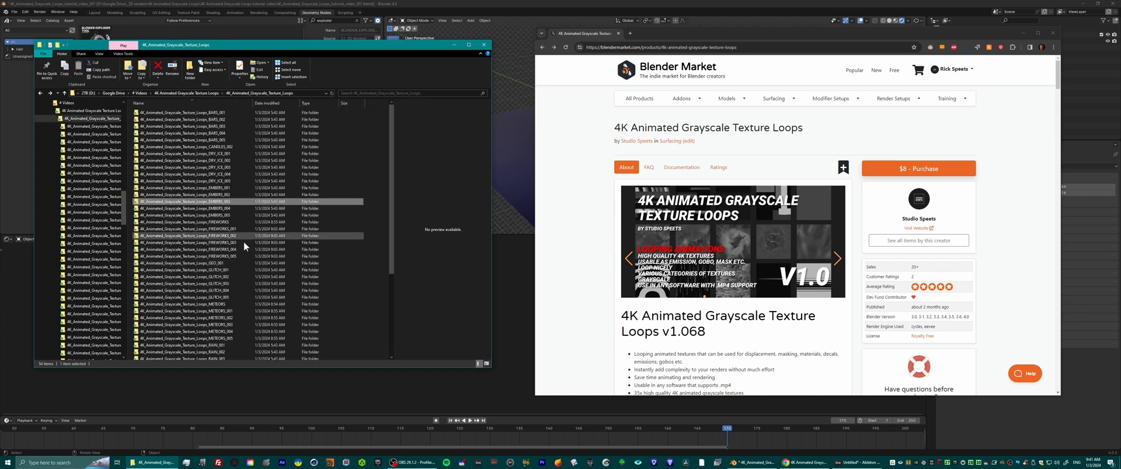
pyautogui.doubleClick(222, 208)
pyautogui.doubleClick(223, 138)
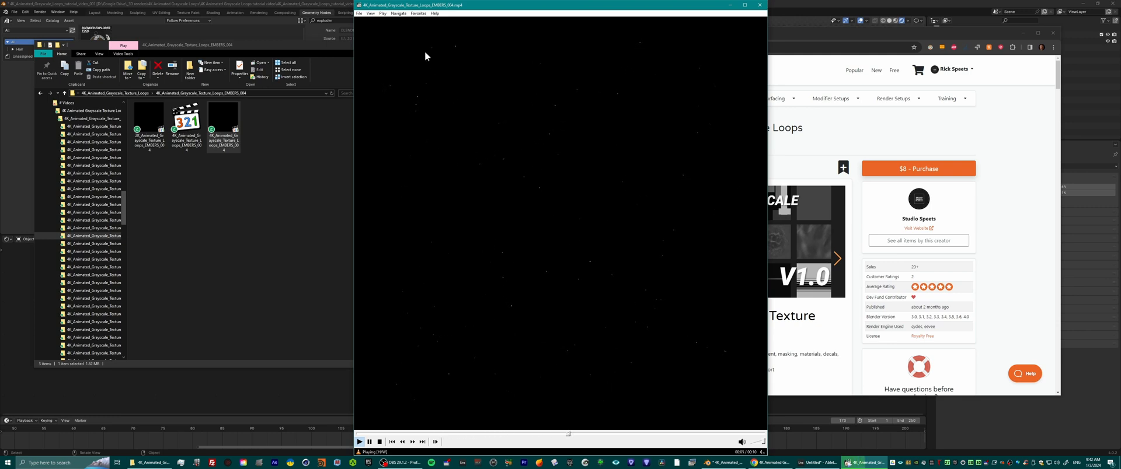
pyautogui.moveTo(445, 7); pyautogui.dragTo(470, 17)
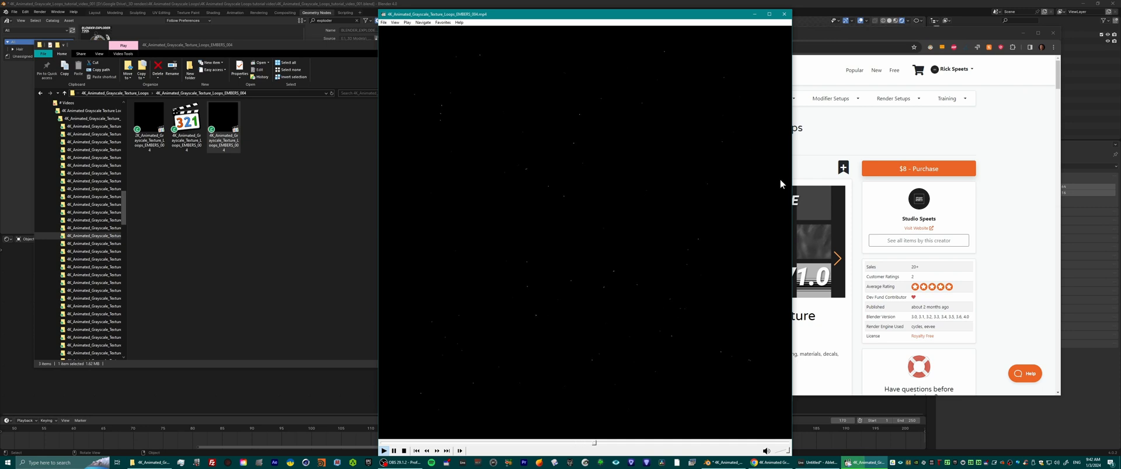
pyautogui.moveTo(416, 16)
pyautogui.mouseDown()
pyautogui.moveTo(374, 16)
pyautogui.moveTo(402, 14)
pyautogui.mouseUp()
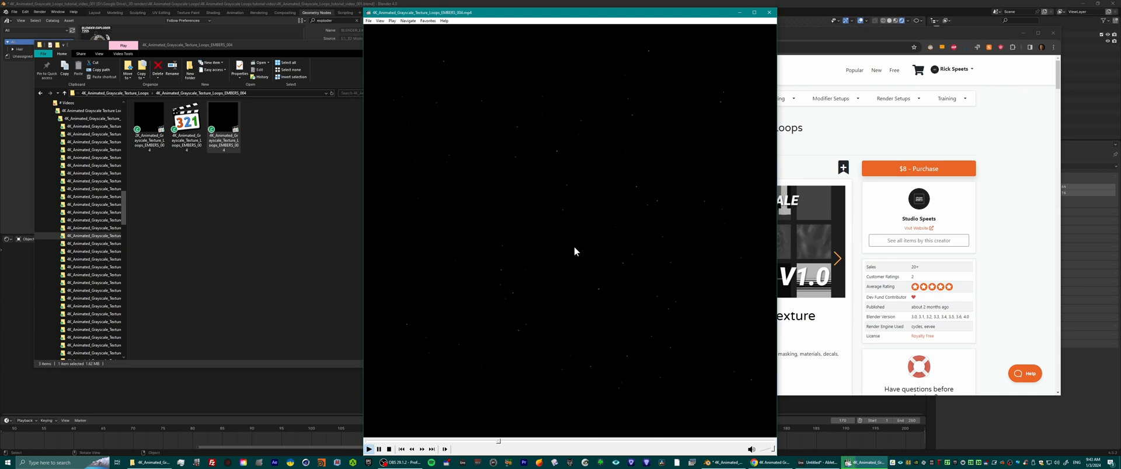
pyautogui.click(769, 14)
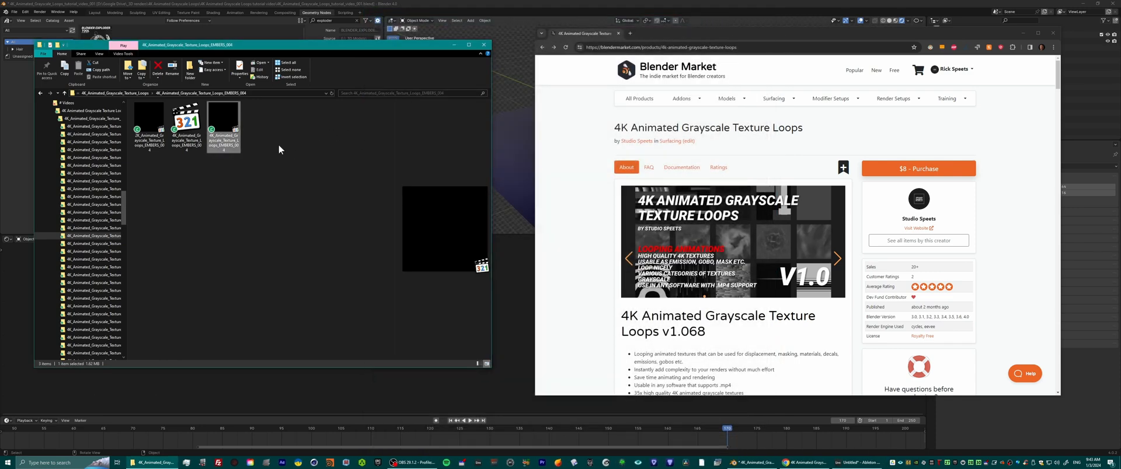
pyautogui.hotkey('alt', 'Left')
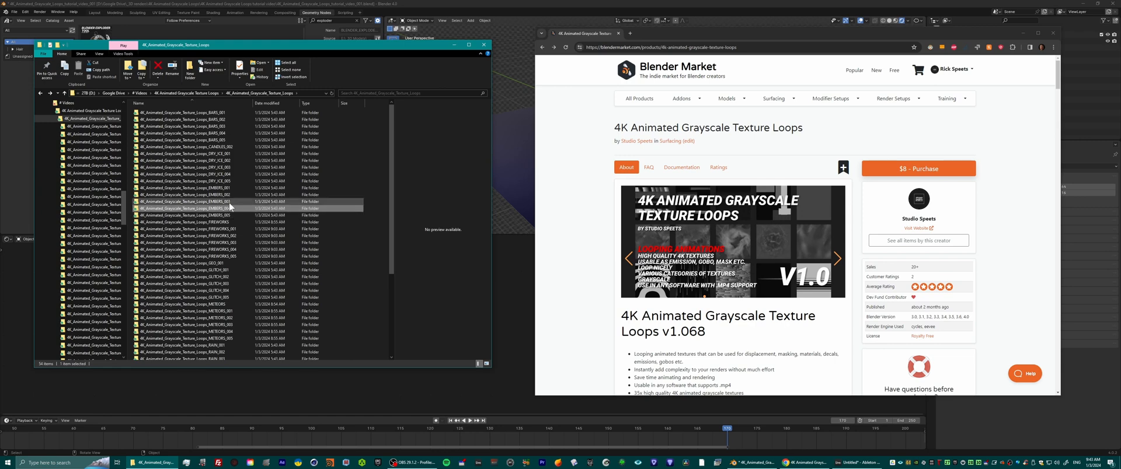
# Preview the 4K video in the EMBERS_001 folder, close the player and return to the pack's folder list.
pyautogui.doubleClick(228, 187)
pyautogui.doubleClick(225, 131)
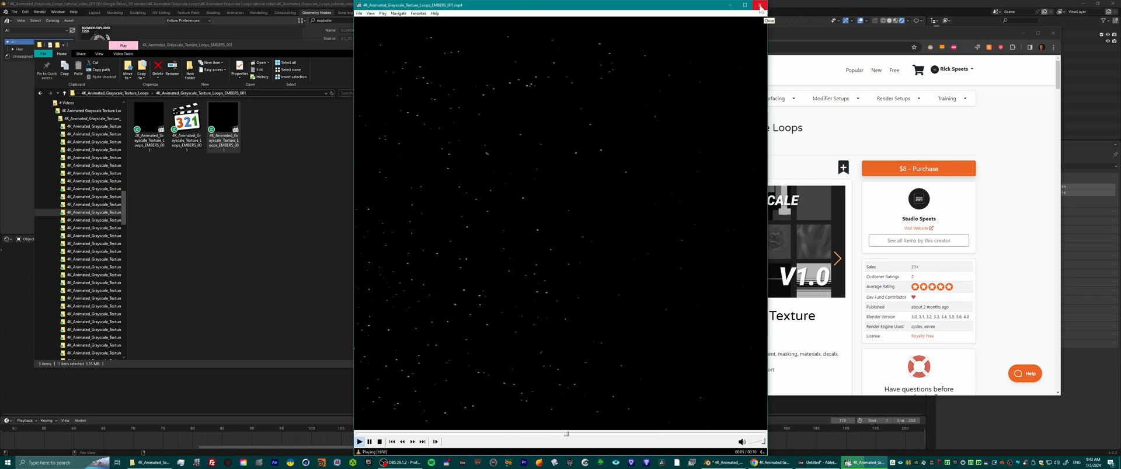
pyautogui.click(760, 6)
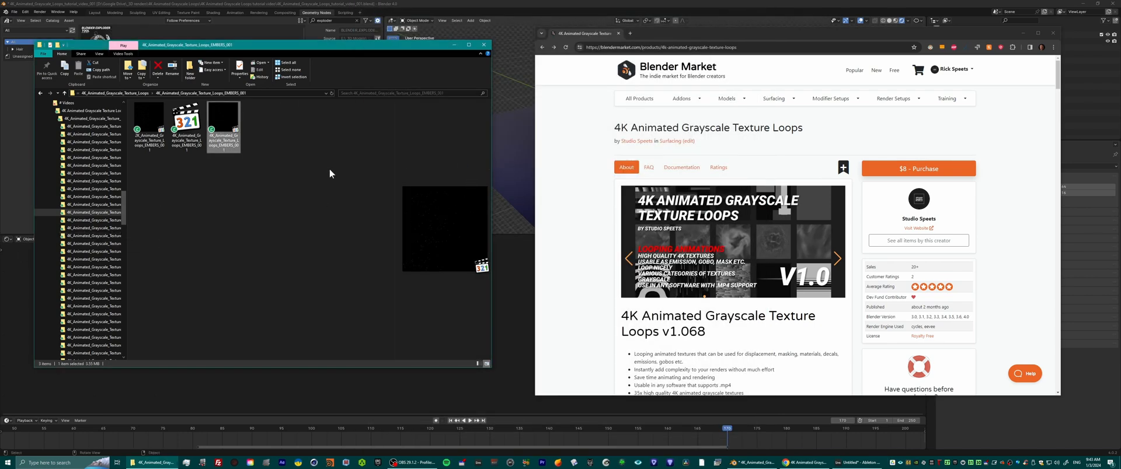
pyautogui.hotkey('alt', 'Up')
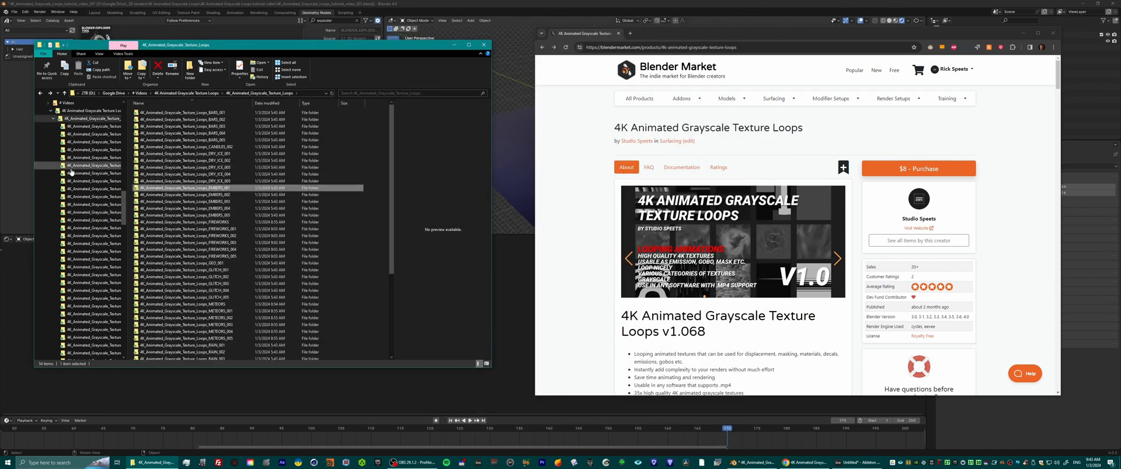
# Preview the 4K video in the DRY_ICE_002 folder, close the player and return to the pack's folder list.
pyautogui.doubleClick(216, 162)
pyautogui.doubleClick(223, 120)
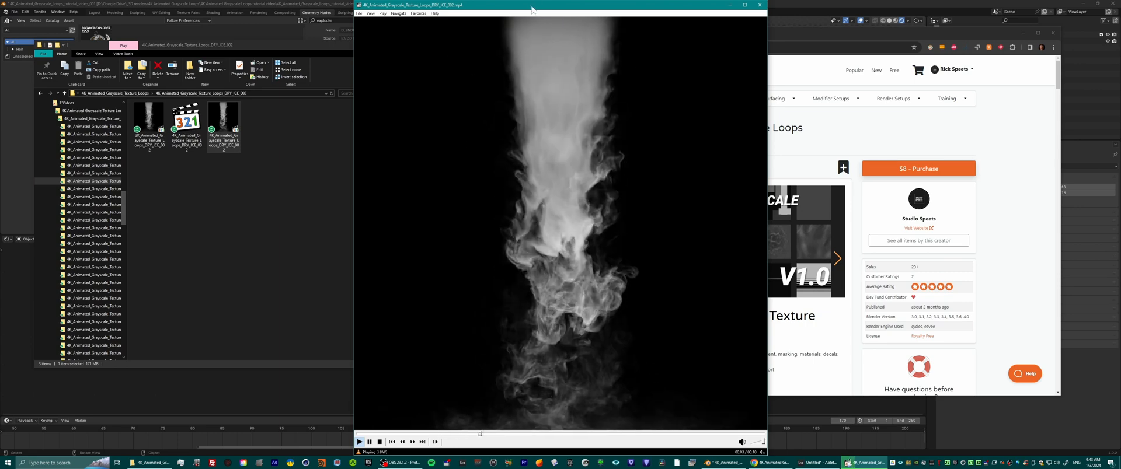
pyautogui.moveTo(532, 9); pyautogui.dragTo(489, 27)
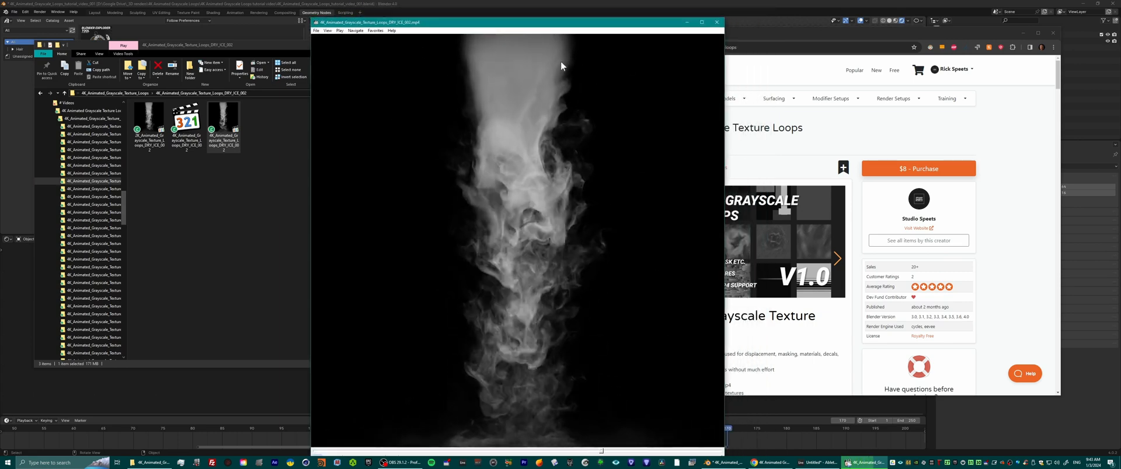
pyautogui.moveTo(549, 19); pyautogui.dragTo(570, 7)
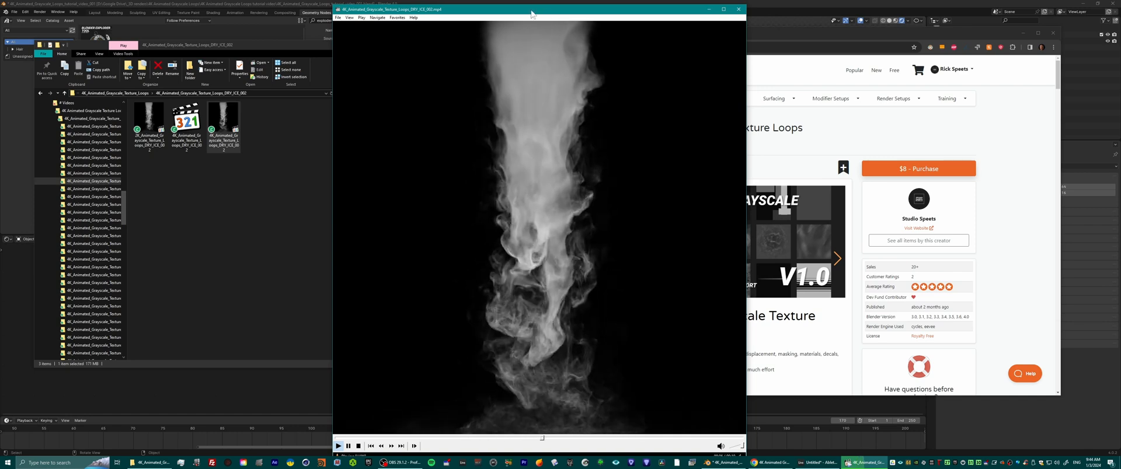
pyautogui.moveTo(531, 14); pyautogui.dragTo(548, 11)
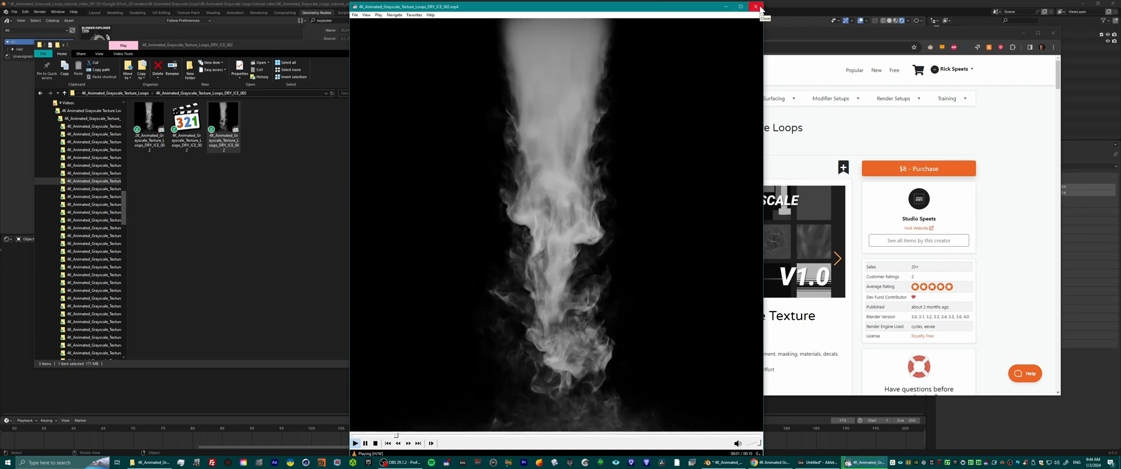
pyautogui.click(758, 6)
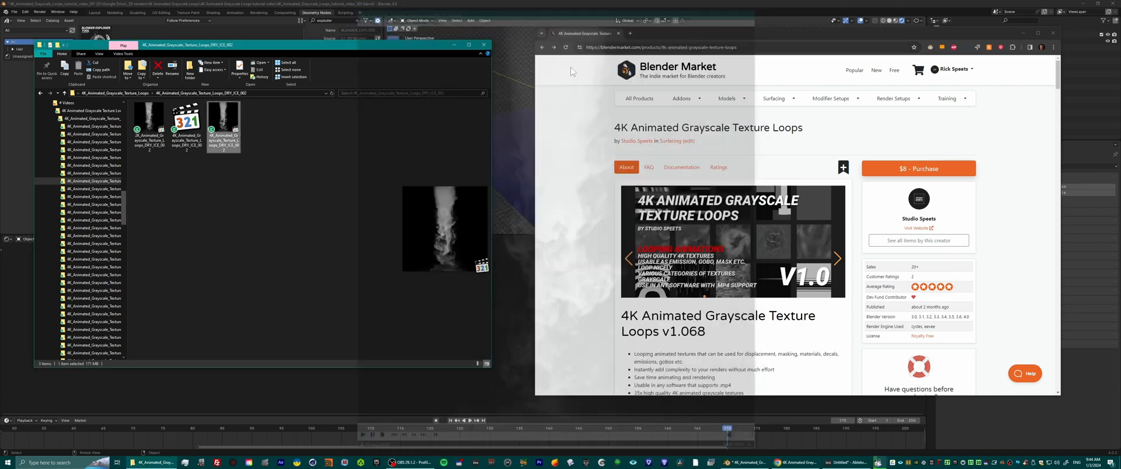
pyautogui.press('BackSpace')
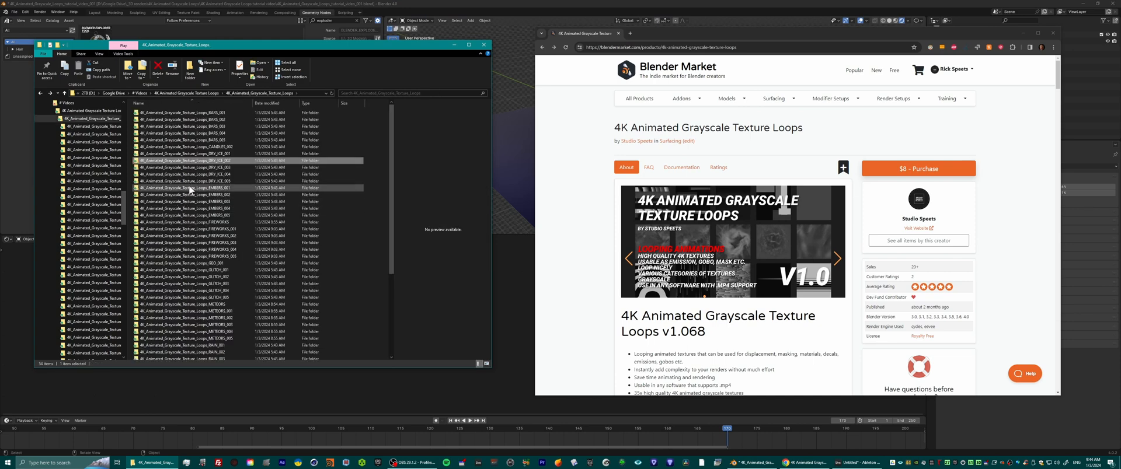
# Preview the 4K video in the METEORS_004 folder, close the player and return to the pack's folder list.
pyautogui.scroll(-4, 222, 175)
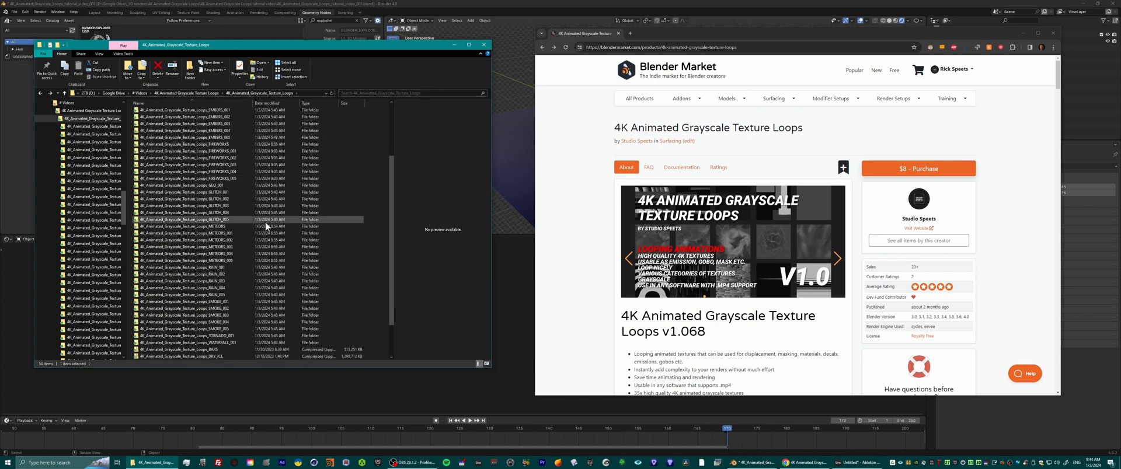
pyautogui.doubleClick(225, 254)
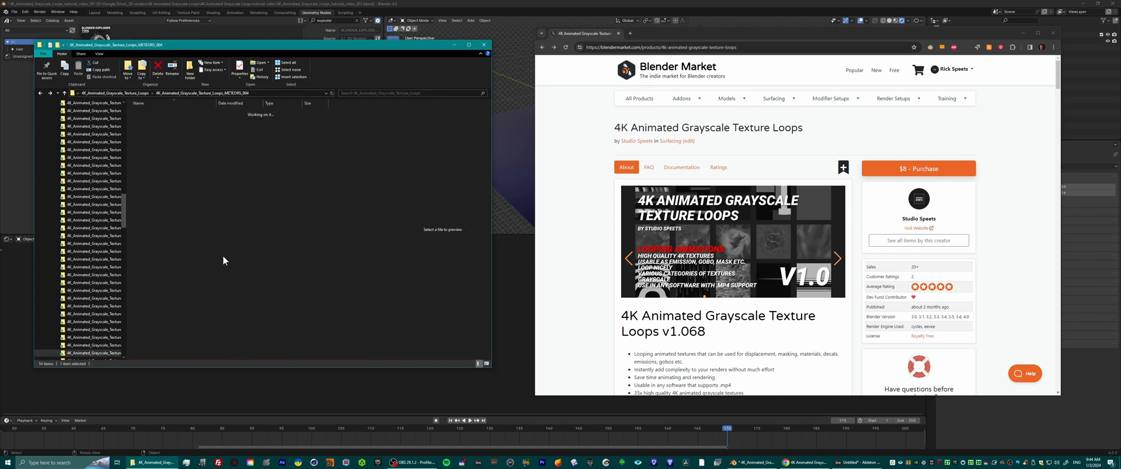
pyautogui.doubleClick(193, 119)
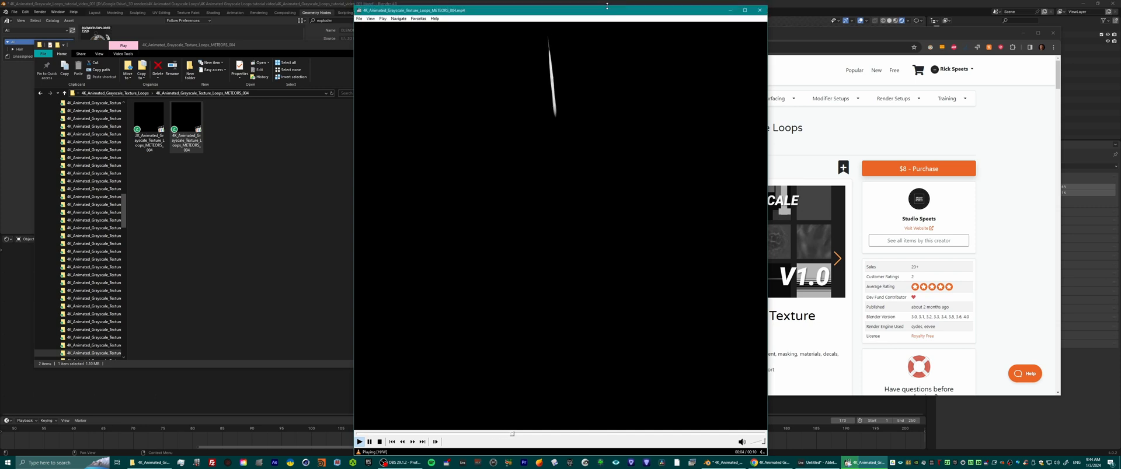
pyautogui.moveTo(575, 9); pyautogui.dragTo(608, 14)
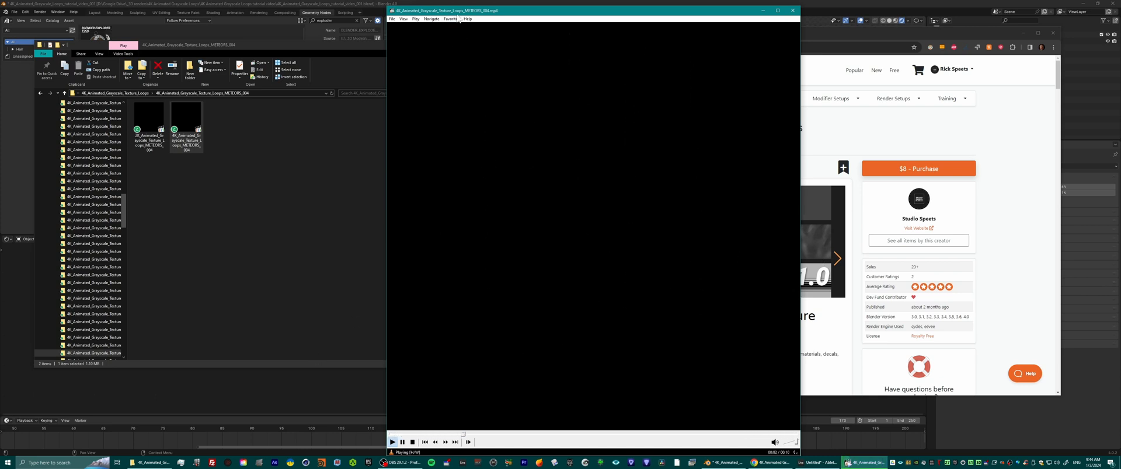
pyautogui.moveTo(469, 15)
pyautogui.mouseDown()
pyautogui.moveTo(420, 13)
pyautogui.moveTo(482, 10)
pyautogui.mouseUp()
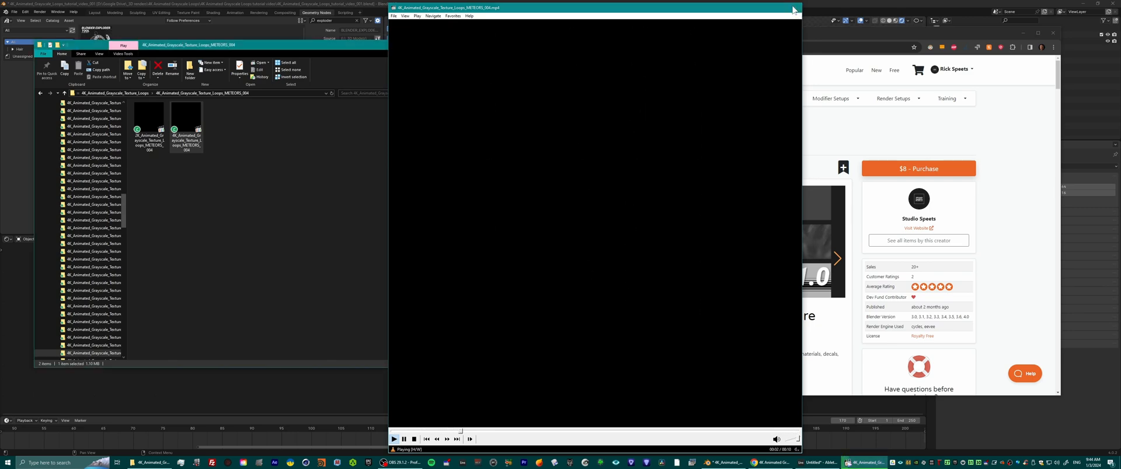
pyautogui.click(794, 9)
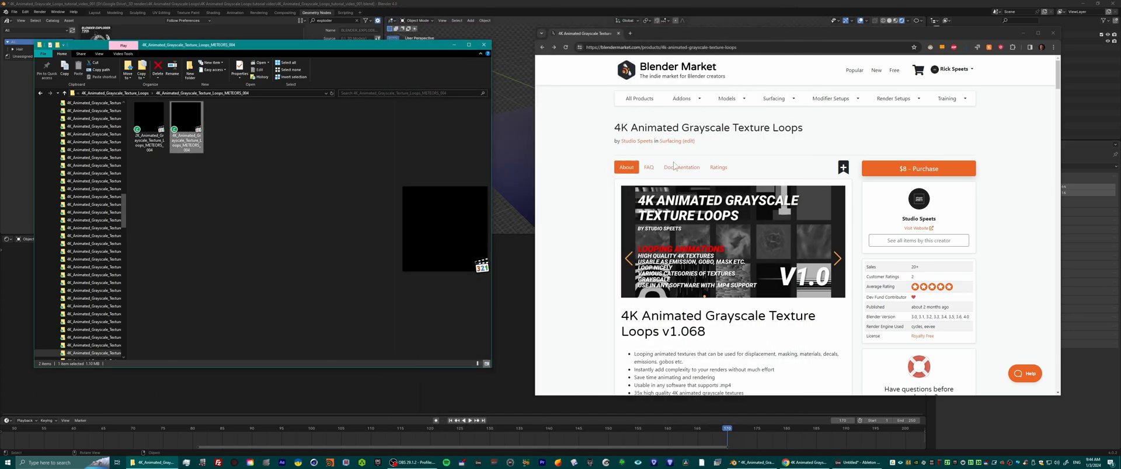
pyautogui.scroll(-1, 596, 177)
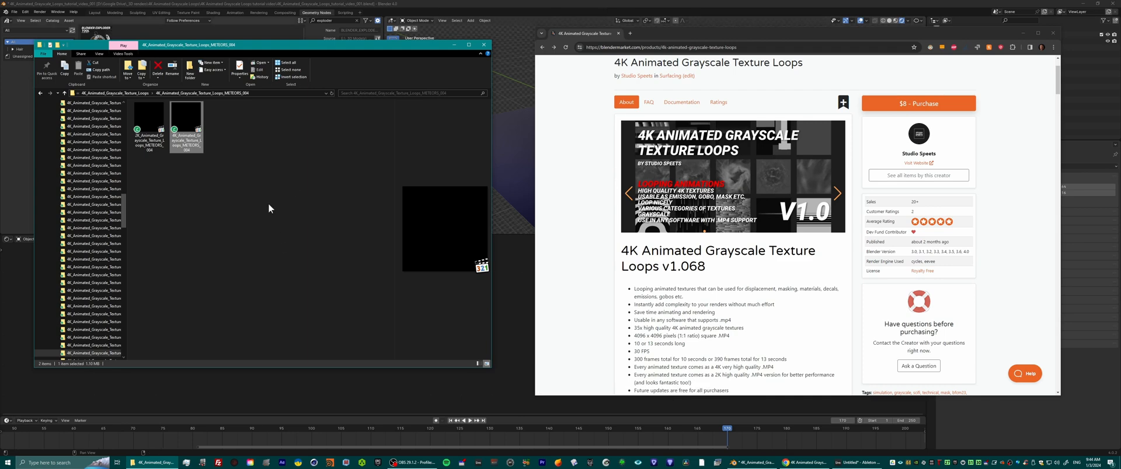
pyautogui.hotkey('alt', 'Left')
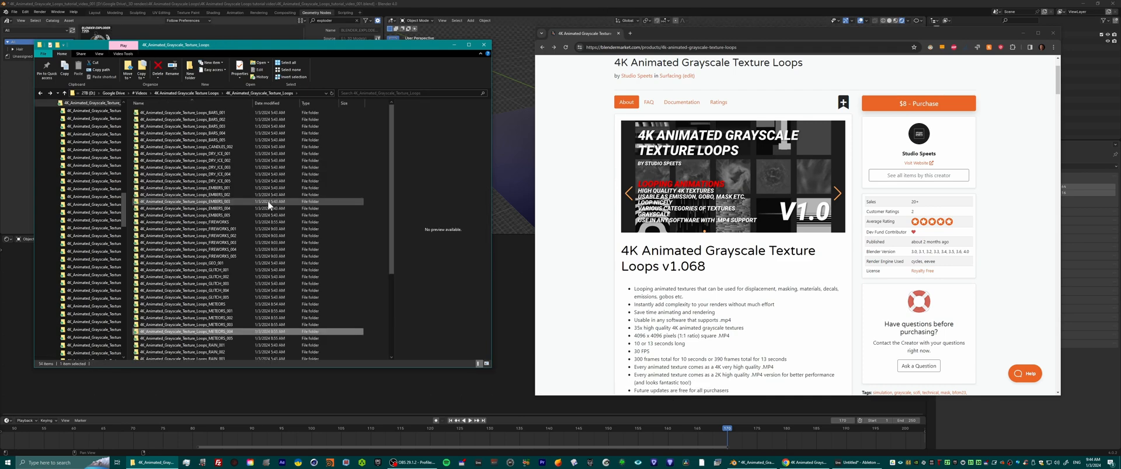
# Review the product page's update list, and preview the 4K video in the FIREWORKS_005 folder before closing the player.
pyautogui.scroll(-4, 269, 204)
pyautogui.scroll(-2, 767, 300)
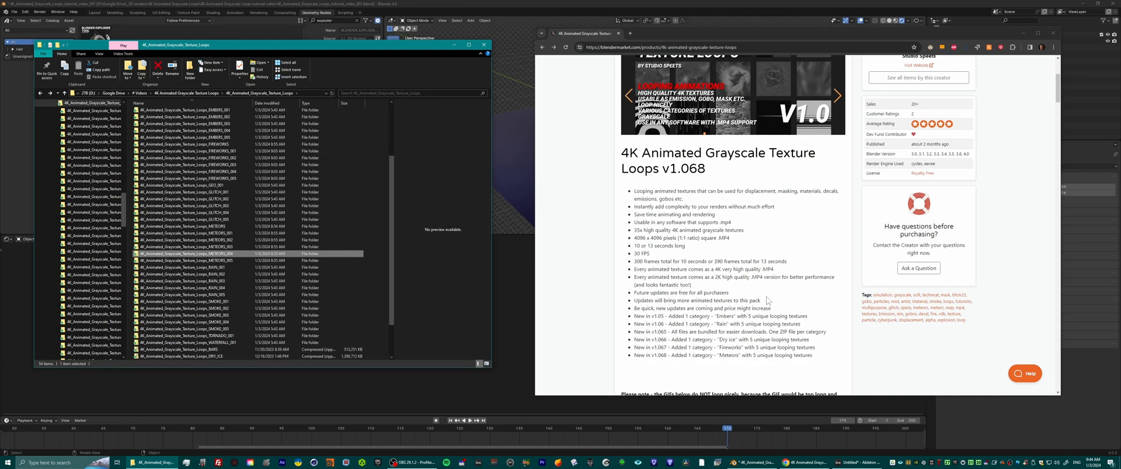
pyautogui.scroll(-2, 240, 241)
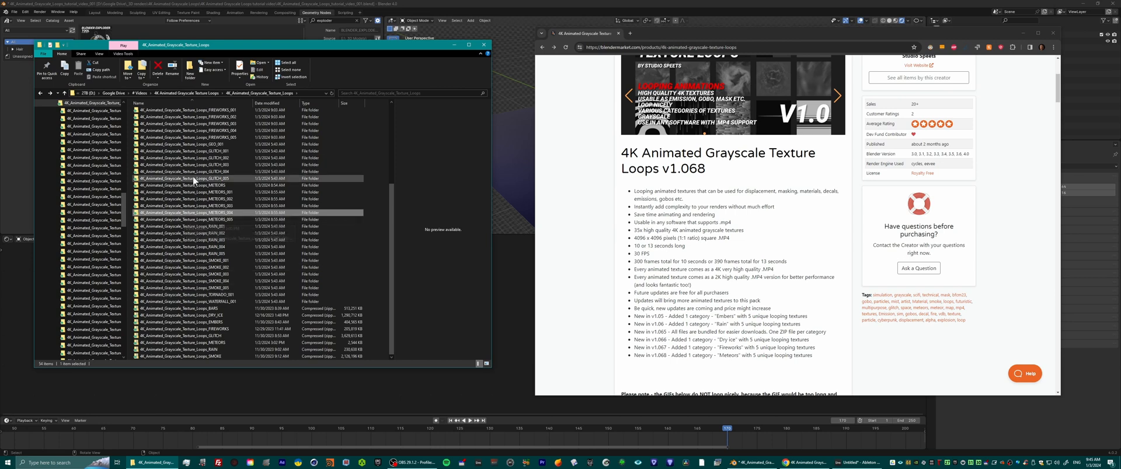
pyautogui.scroll(2, 193, 176)
pyautogui.click(209, 172)
pyautogui.doubleClick(209, 173)
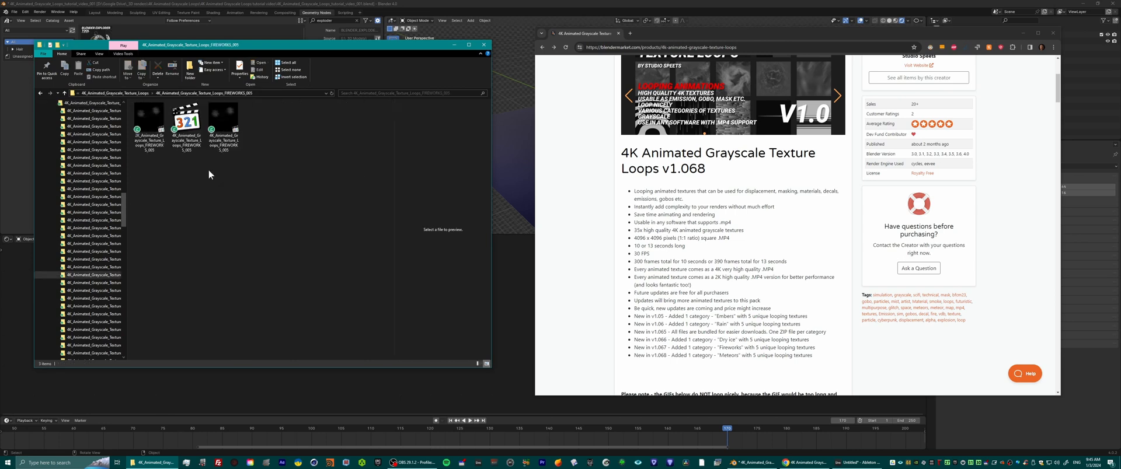
pyautogui.doubleClick(224, 126)
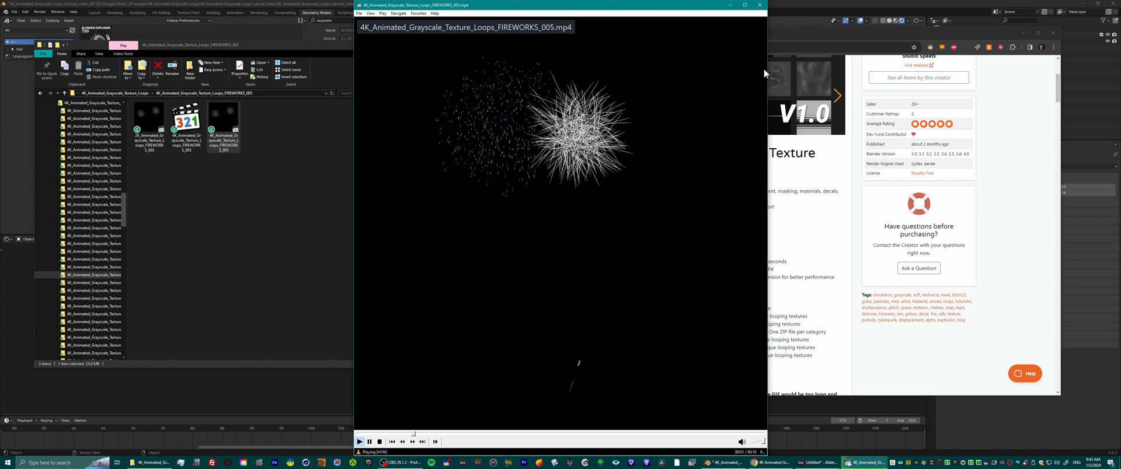
pyautogui.click(760, 6)
pyautogui.click(761, 7)
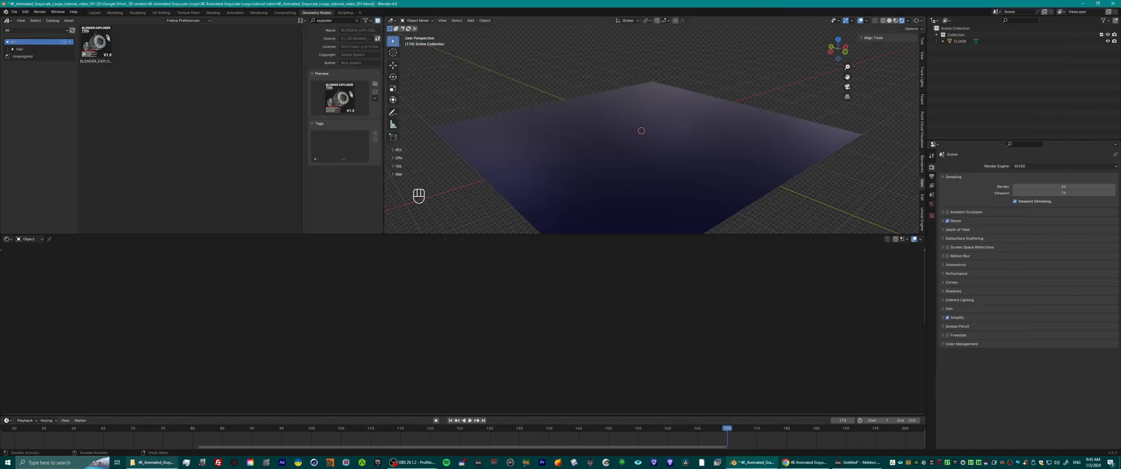
# Point out the 2K version of the FIREWORKS_005 video in its folder, and switch back to Blender.
pyautogui.click(153, 463)
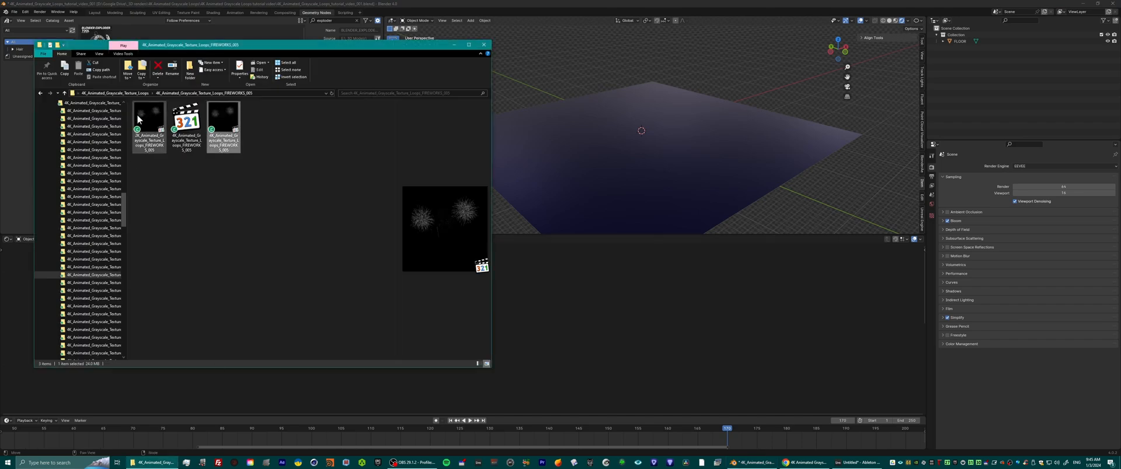
pyautogui.click(153, 145)
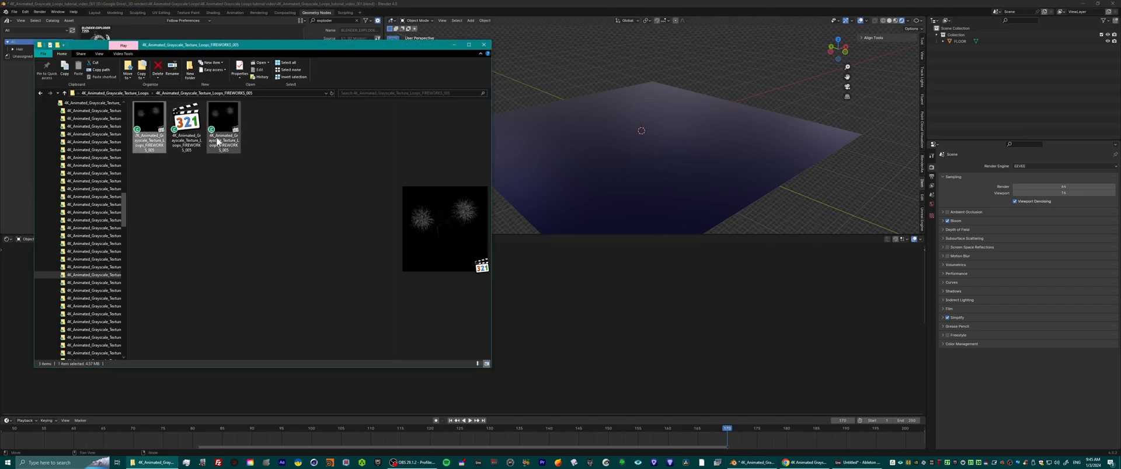
pyautogui.click(850, 4)
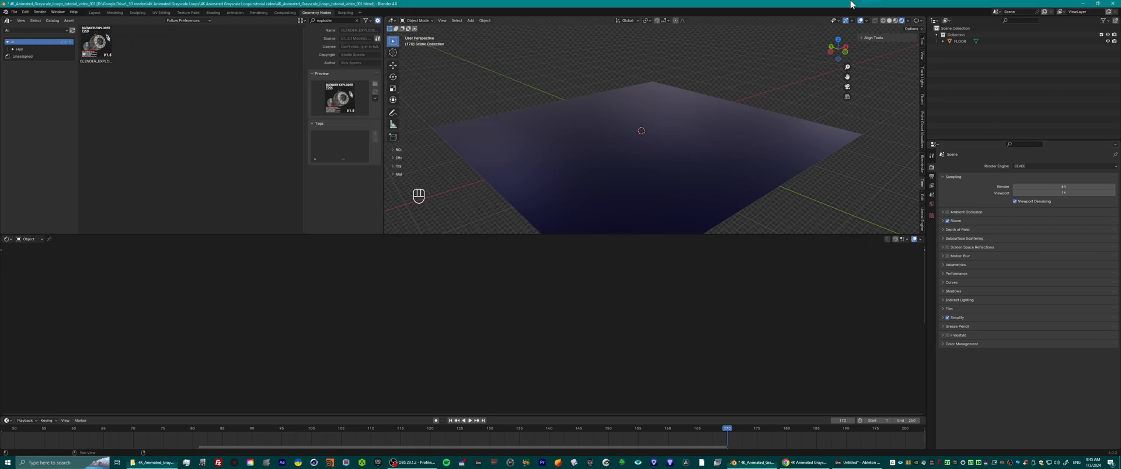
# Add a plane mesh to the scene and rotate it 90° around the X axis so it stands upright.
pyautogui.hotkey('shift', 'a')
pyautogui.moveTo(705, 133)
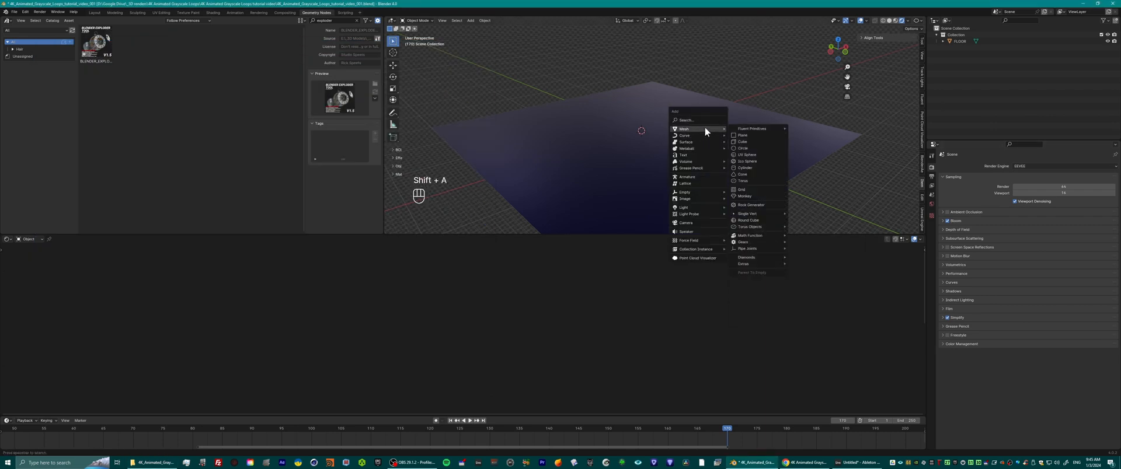
pyautogui.click(745, 137)
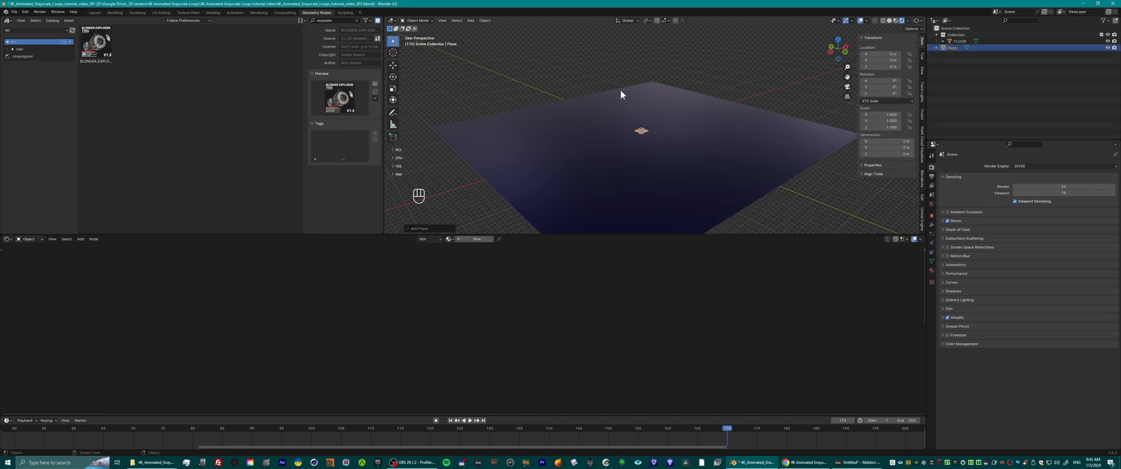
pyautogui.press('r')
pyautogui.press('x')
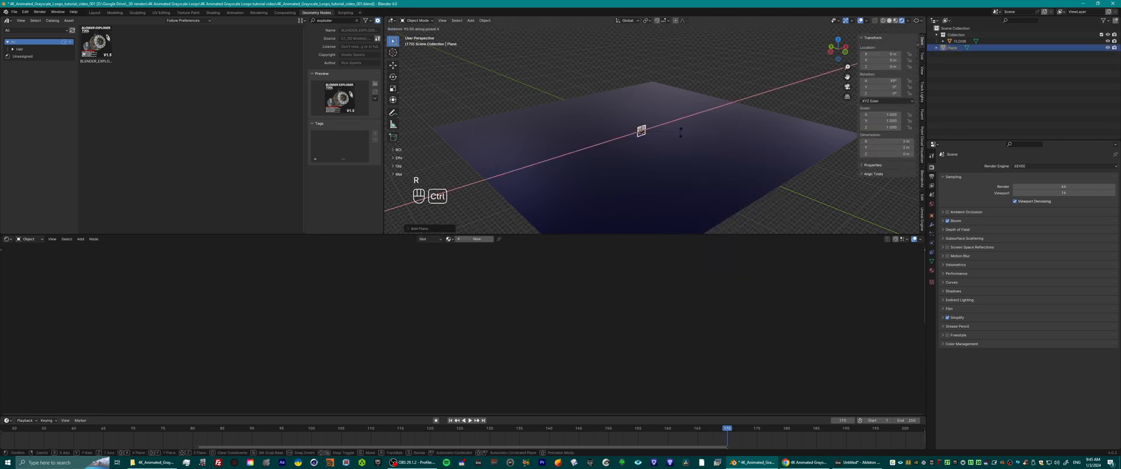
pyautogui.click(679, 134)
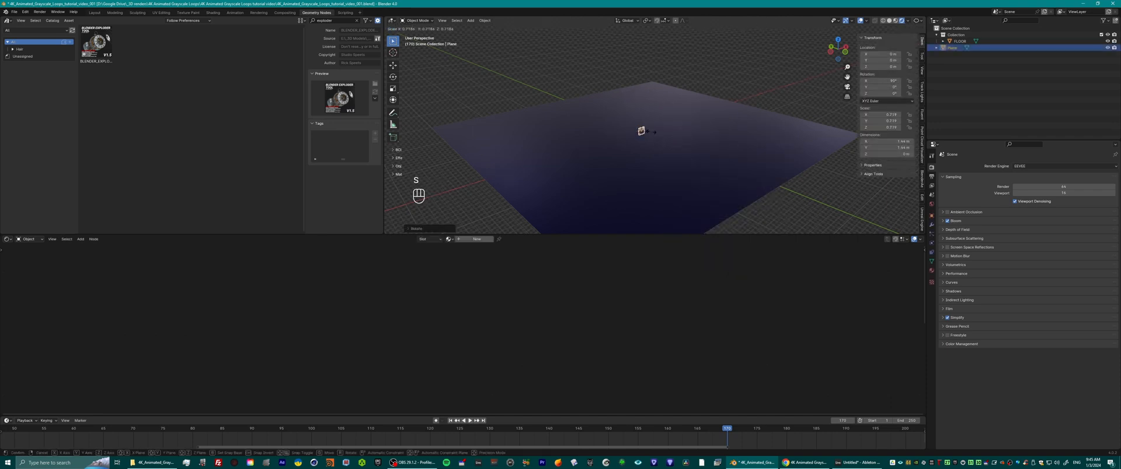
# Scale the upright plane by a factor of 5 and raise it 5 m along the Z axis.
pyautogui.press('s')
pyautogui.click(705, 96)
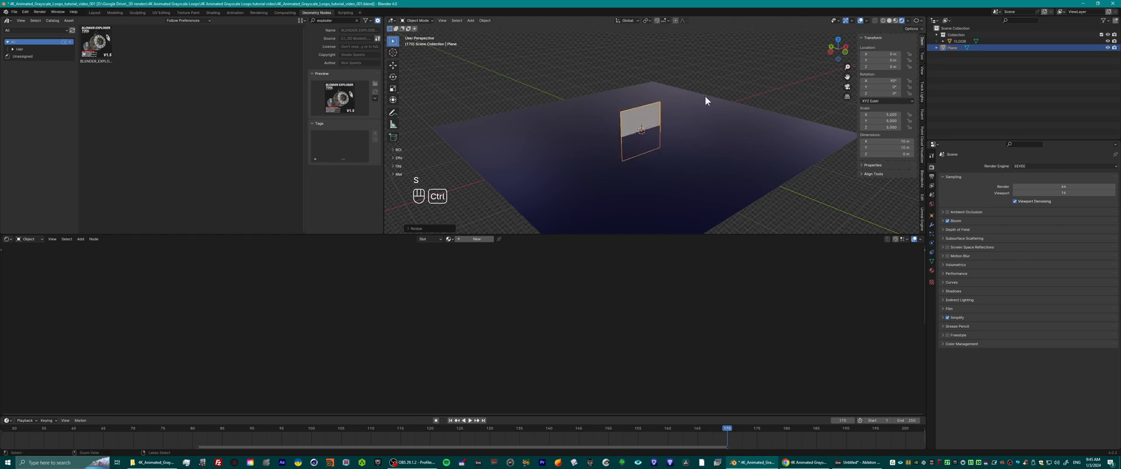
pyautogui.press('g')
pyautogui.press('z')
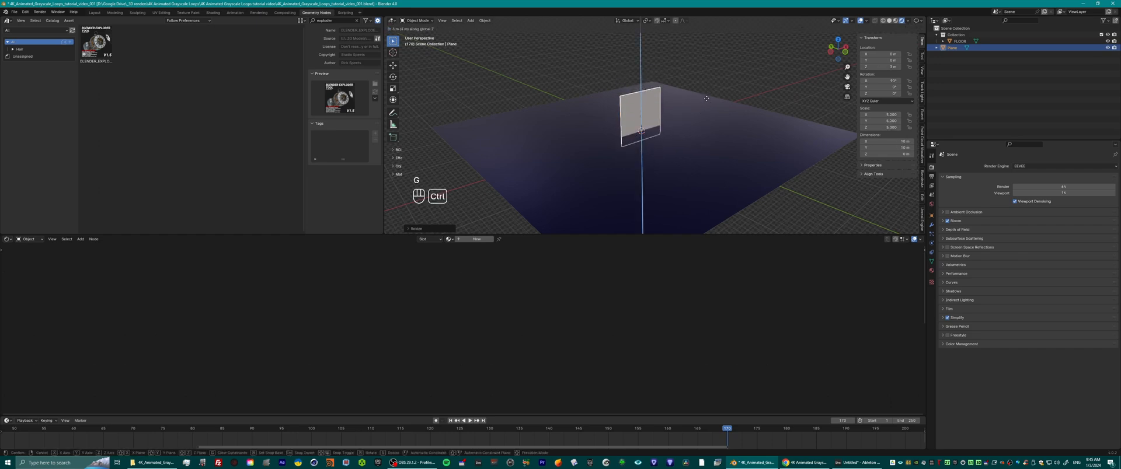
pyautogui.click(708, 91)
# Create a new material on the upright plane and name it DECAL_MAT.
pyautogui.scroll(6, 696, 134)
pyautogui.keyDown('shift'); pyautogui.moveTo(696, 127); pyautogui.dragTo(690, 164, button='middle'); pyautogui.keyUp('shift')
pyautogui.click(466, 240)
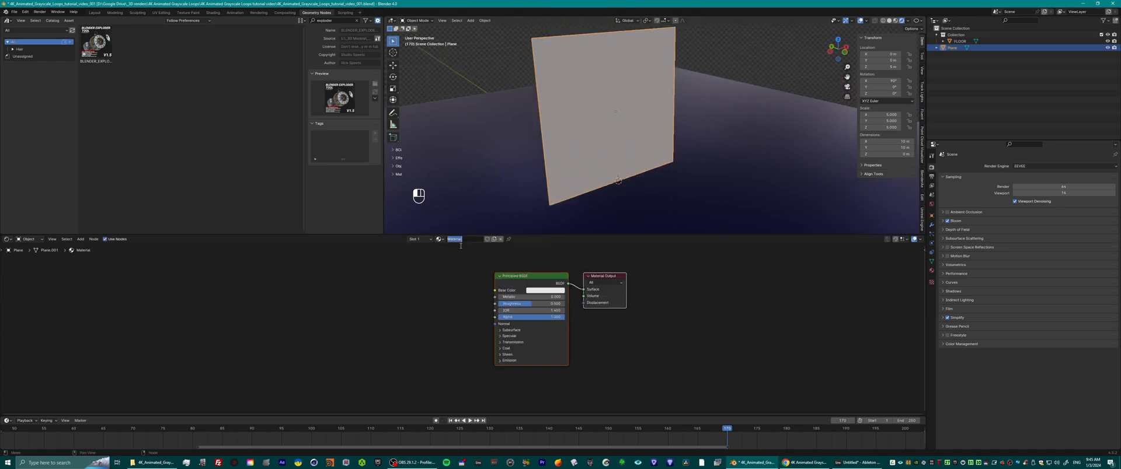
pyautogui.write('DECAL_MAT')
# Bring the 2K FIREWORKS_005 video from its folder into the DECAL_MAT node tree as an image texture.
pyautogui.click(153, 463)
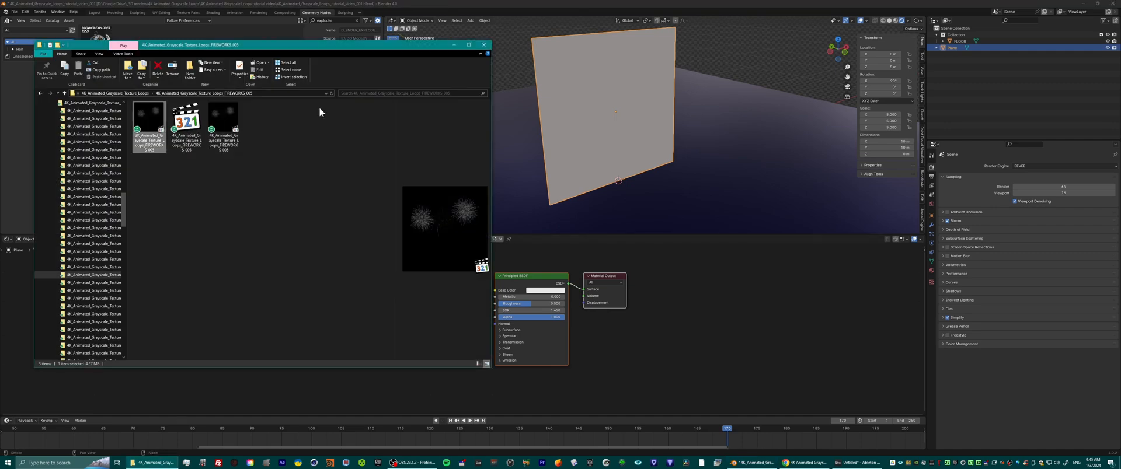
pyautogui.moveTo(239, 47); pyautogui.dragTo(909, 82)
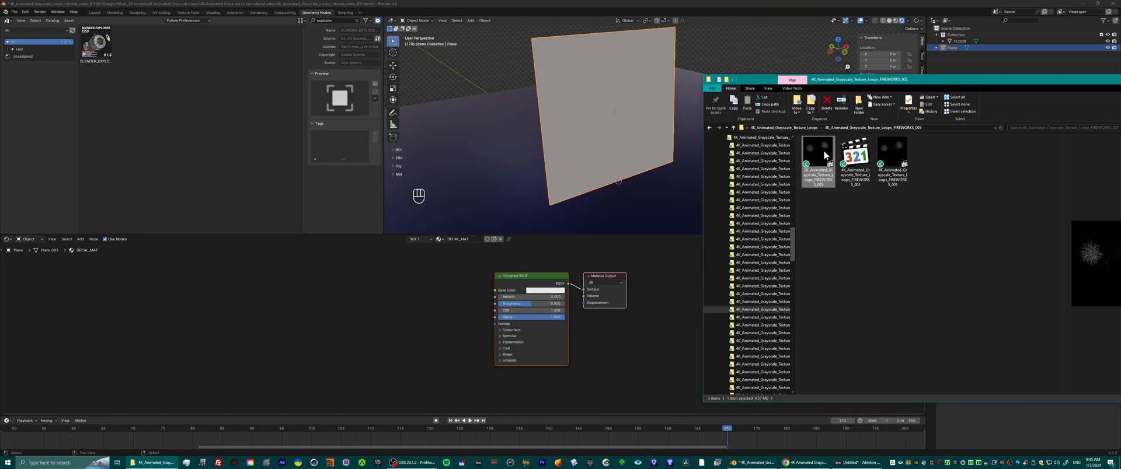
pyautogui.moveTo(307, 341); pyautogui.dragTo(308, 280)
# Check the length and frame rate in the 2K FIREWORKS_005 file's detailed properties, and close them without changes.
pyautogui.click(856, 231)
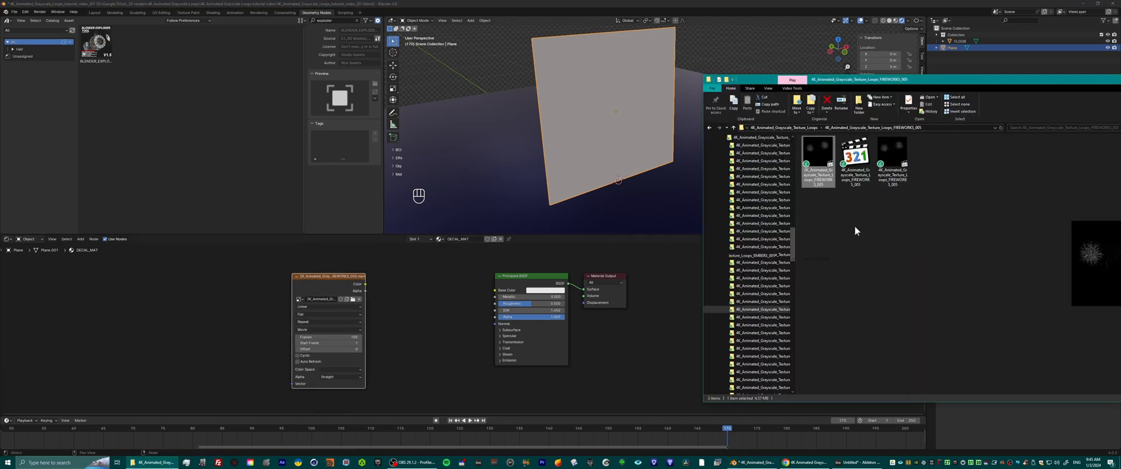
pyautogui.rightClick(818, 145)
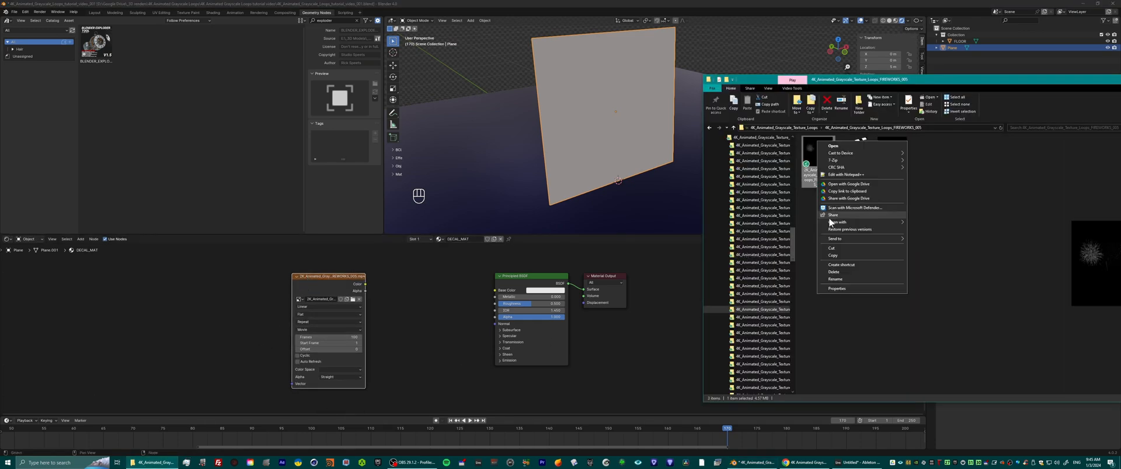
pyautogui.click(831, 295)
pyautogui.click(861, 157)
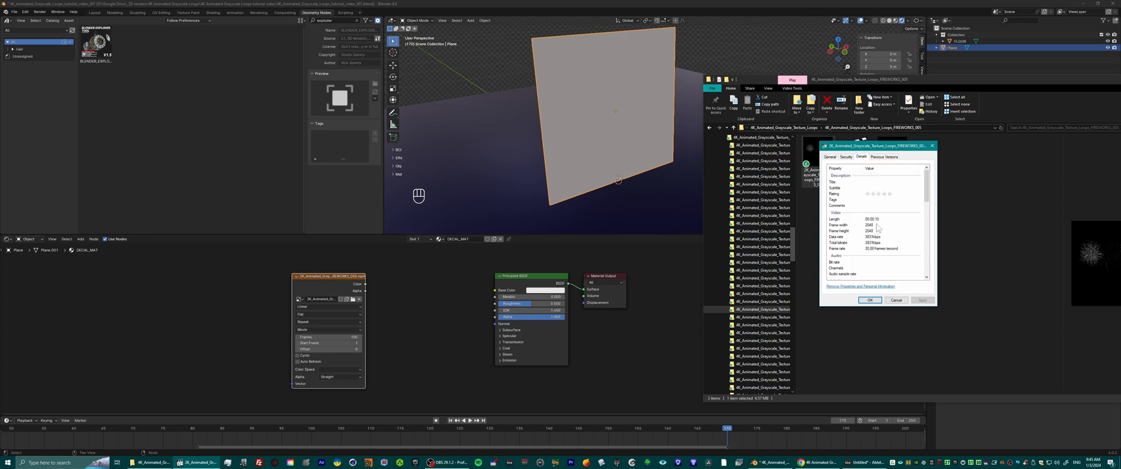
pyautogui.click(896, 301)
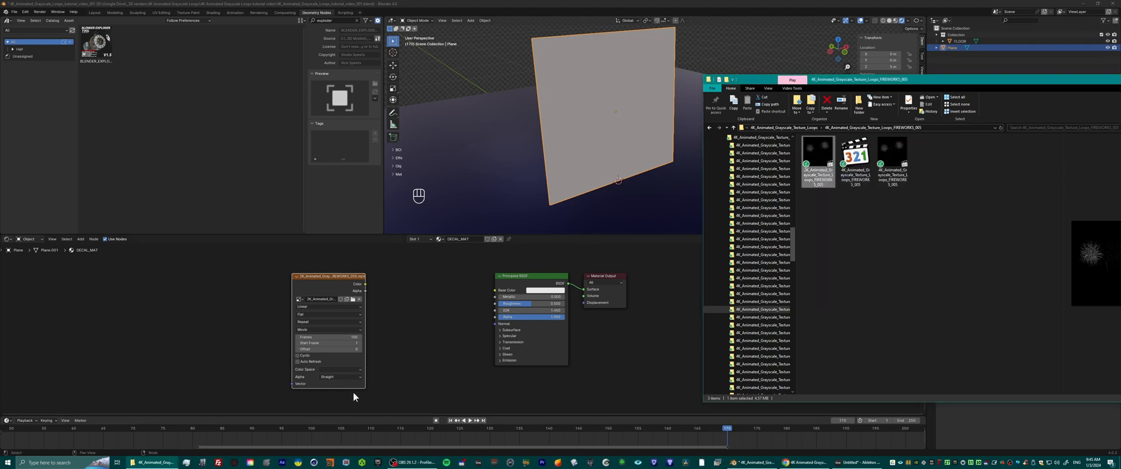
# Set the video texture to 300 frames with Cyclic and Auto Refresh enabled, and connect its Color output to the Principled BSDF's Alpha.
pyautogui.click(336, 338)
pyautogui.write('300')
pyautogui.press('Return')
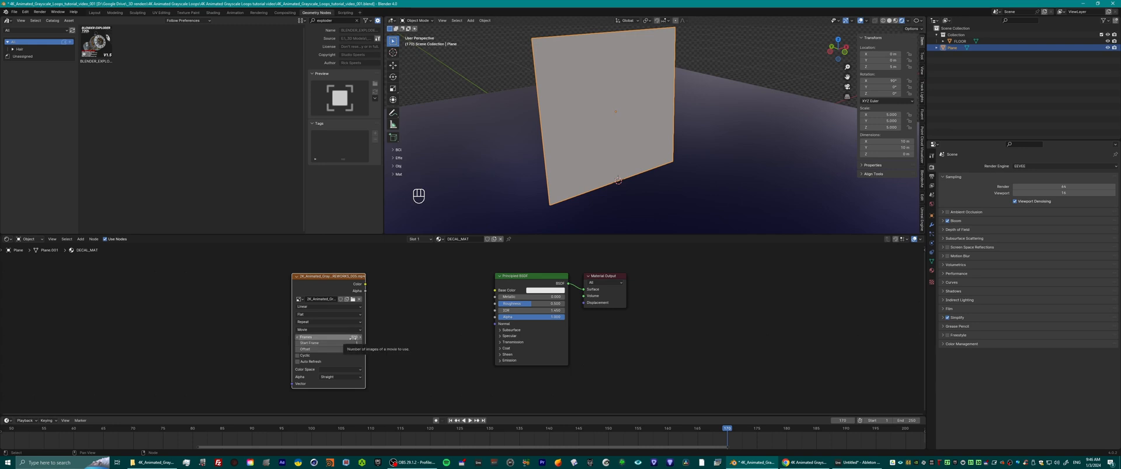
pyautogui.click(297, 356)
pyautogui.click(296, 362)
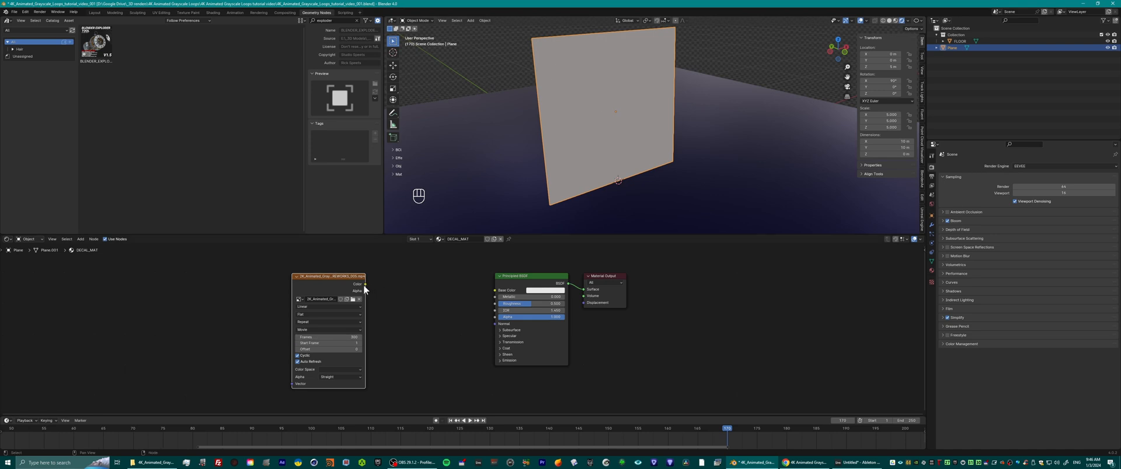
pyautogui.moveTo(366, 284); pyautogui.dragTo(495, 317)
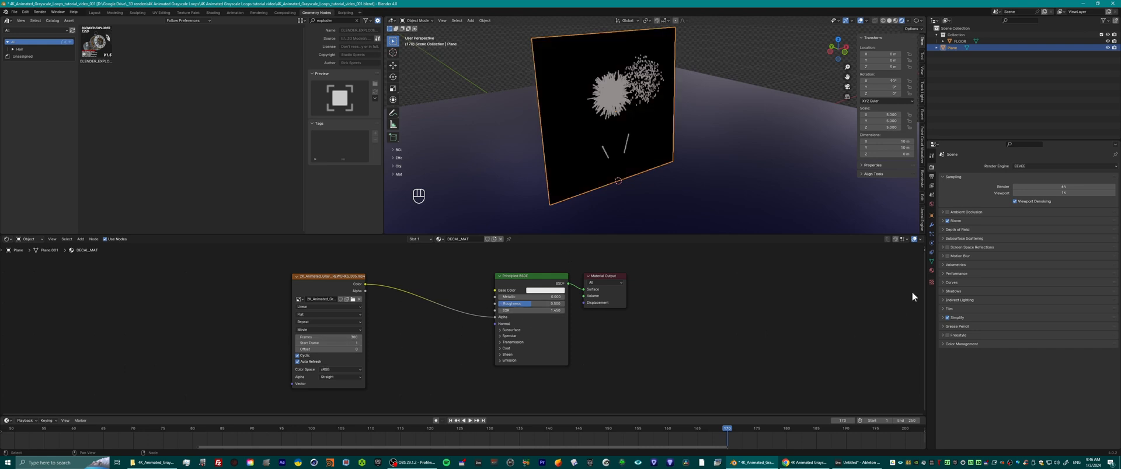
# Try the Alpha Clip and Alpha Hashed blend modes on DECAL_MAT, and settle on Alpha Blend.
pyautogui.click(932, 271)
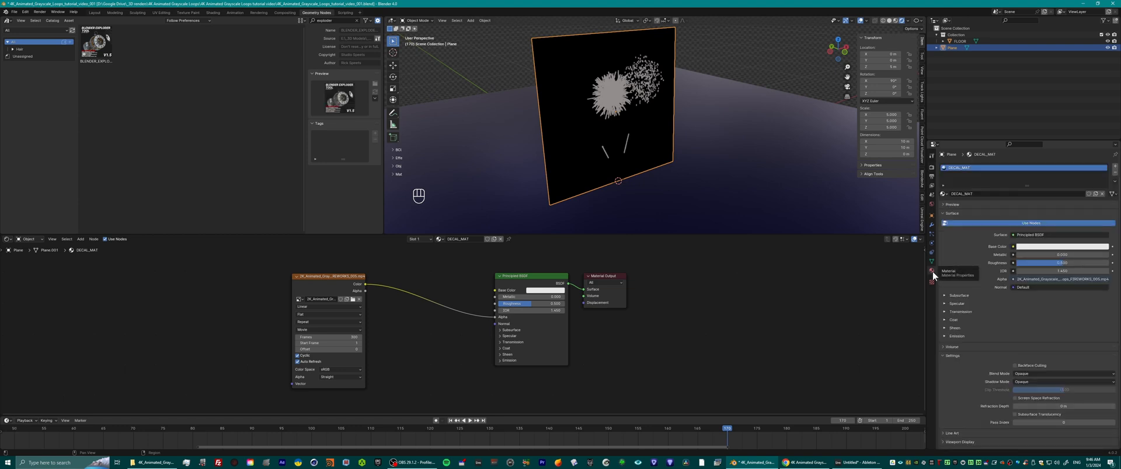
pyautogui.scroll(-1, 1008, 317)
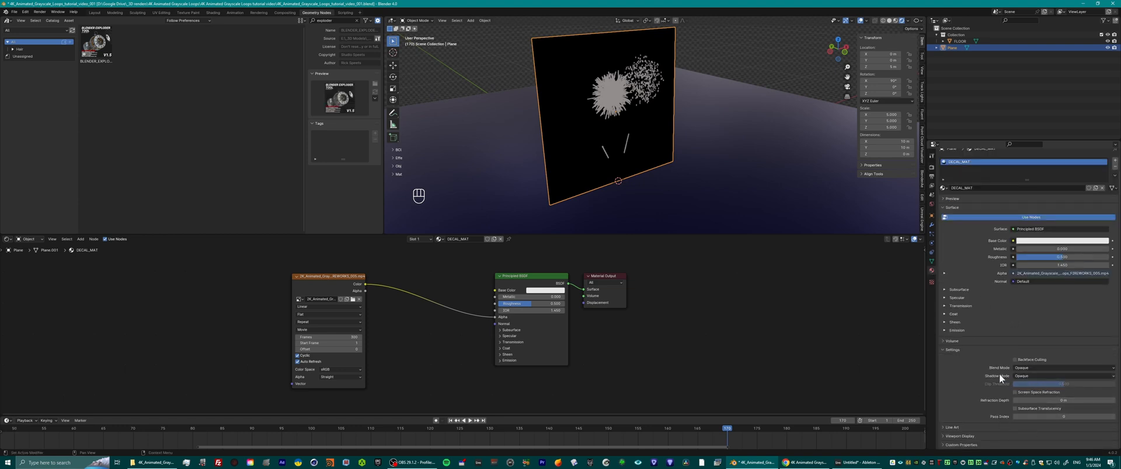
pyautogui.click(1023, 369)
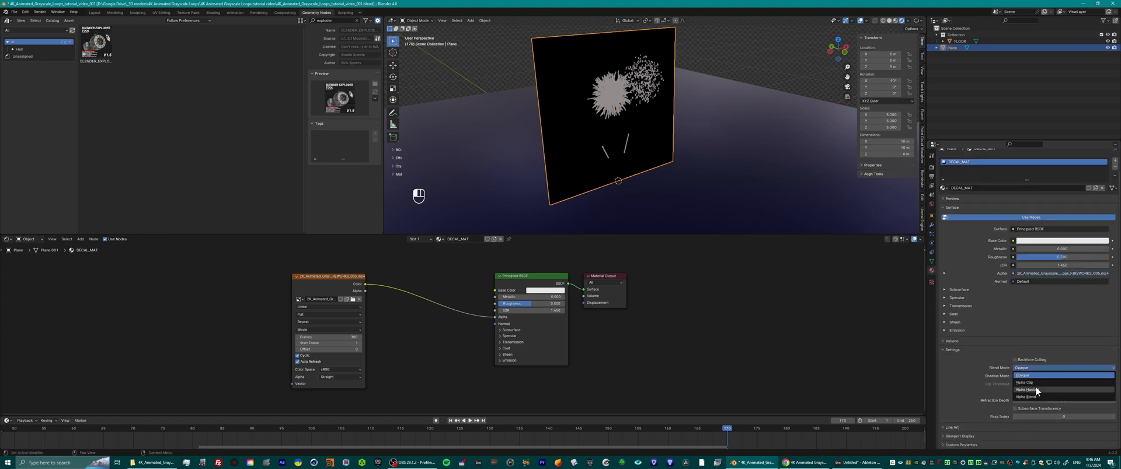
pyautogui.click(1035, 382)
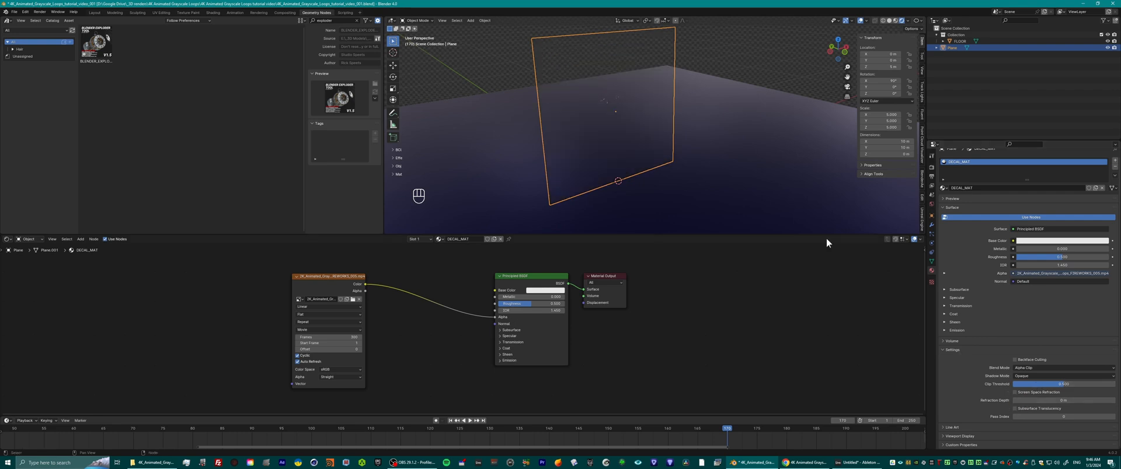
pyautogui.click(1028, 368)
pyautogui.click(1038, 387)
pyautogui.click(1035, 370)
pyautogui.click(1035, 394)
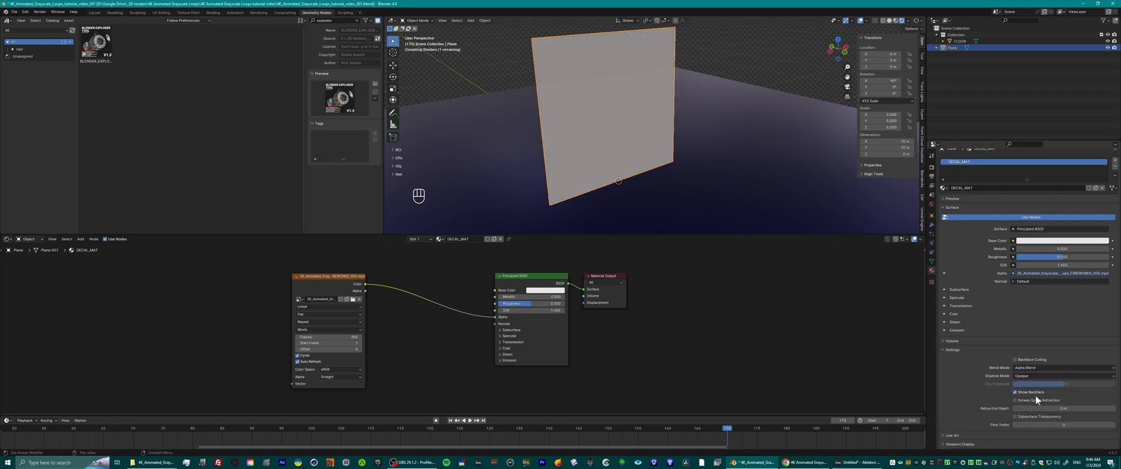
pyautogui.scroll(5, 660, 111)
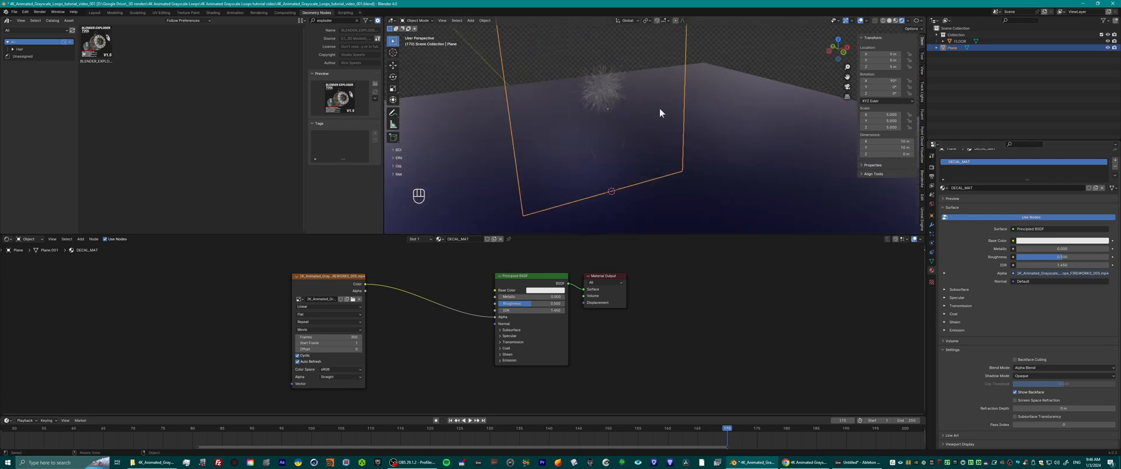
pyautogui.keyDown('shift'); pyautogui.moveTo(582, 108); pyautogui.dragTo(628, 150, button='middle'); pyautogui.keyUp('shift')
pyautogui.scroll(2, 629, 150)
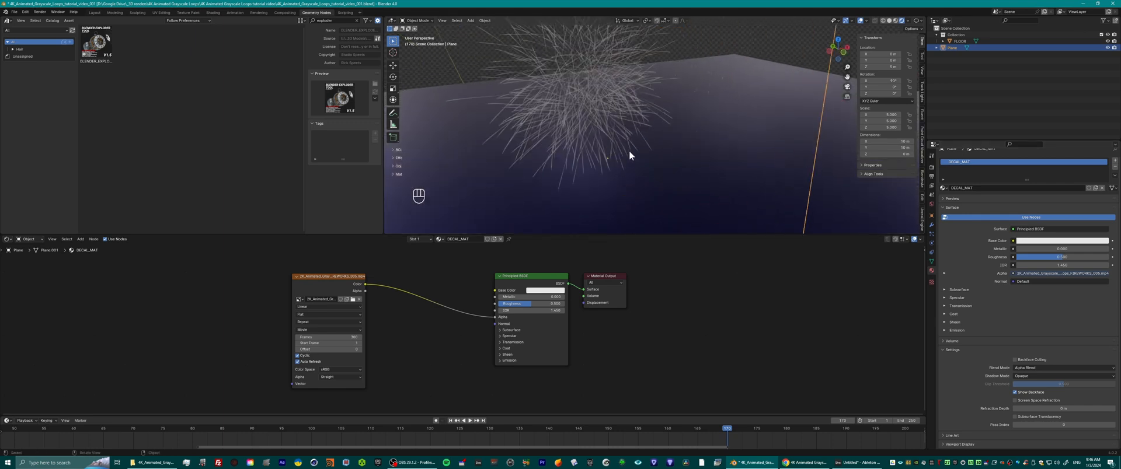
# Try Alpha Hashed once more as DECAL_MAT's blend mode, and undo the change.
pyautogui.click(1045, 365)
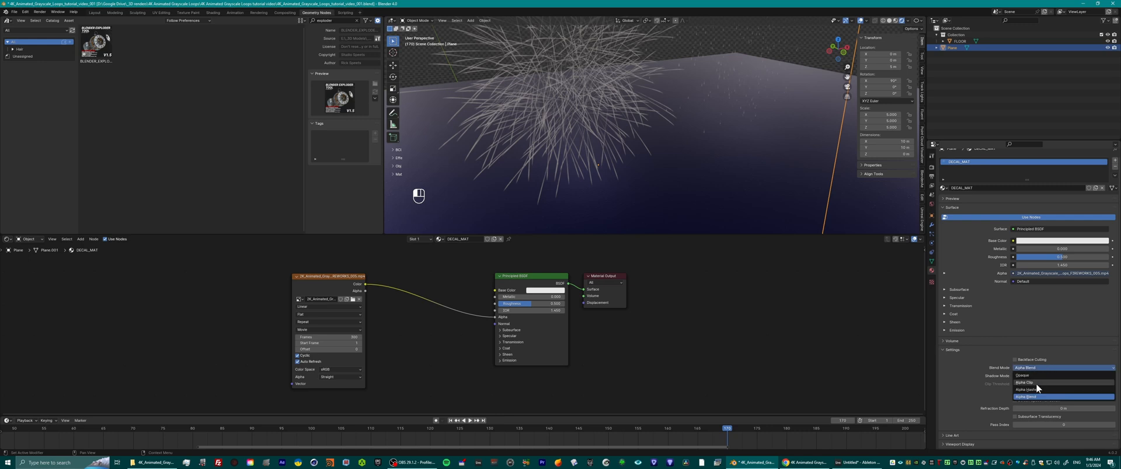
pyautogui.click(1034, 390)
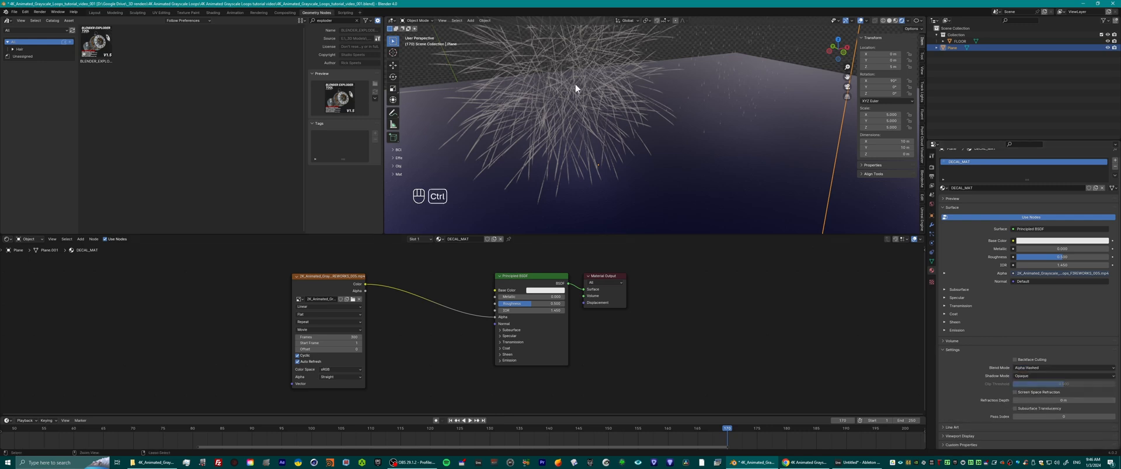
pyautogui.hotkey('ctrl', 'z')
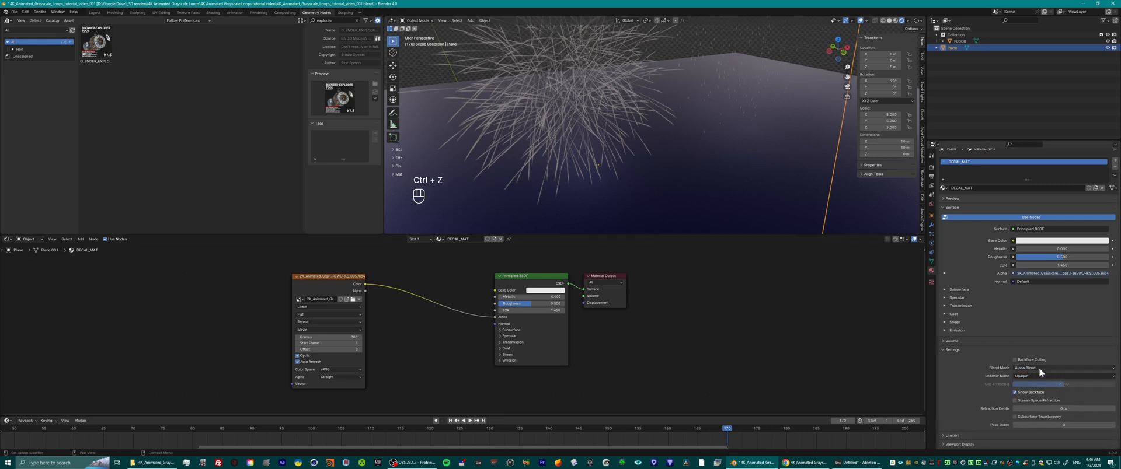
# Play the animation and examine the transparent fireworks decal on the upright plane.
pyautogui.scroll(-5, 706, 151)
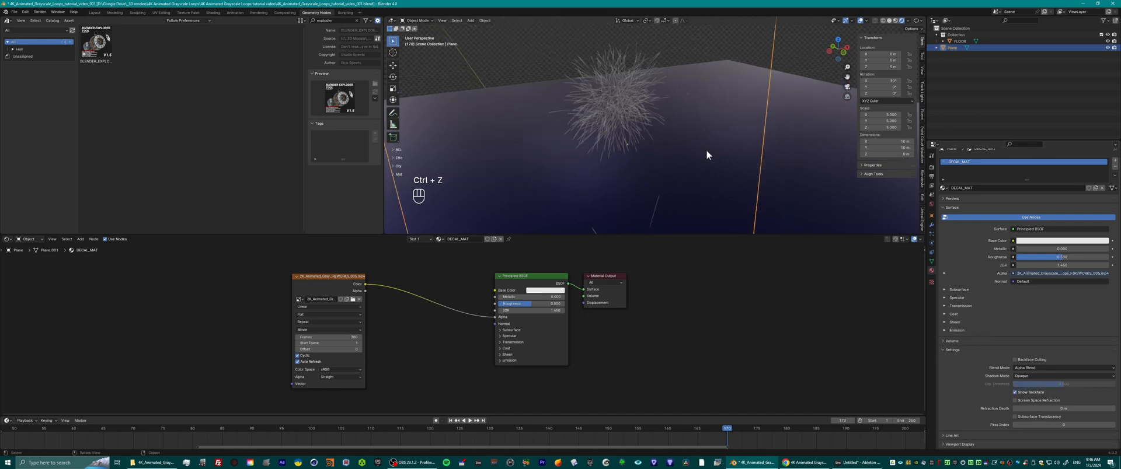
pyautogui.moveTo(668, 181); pyautogui.dragTo(694, 105, button='middle')
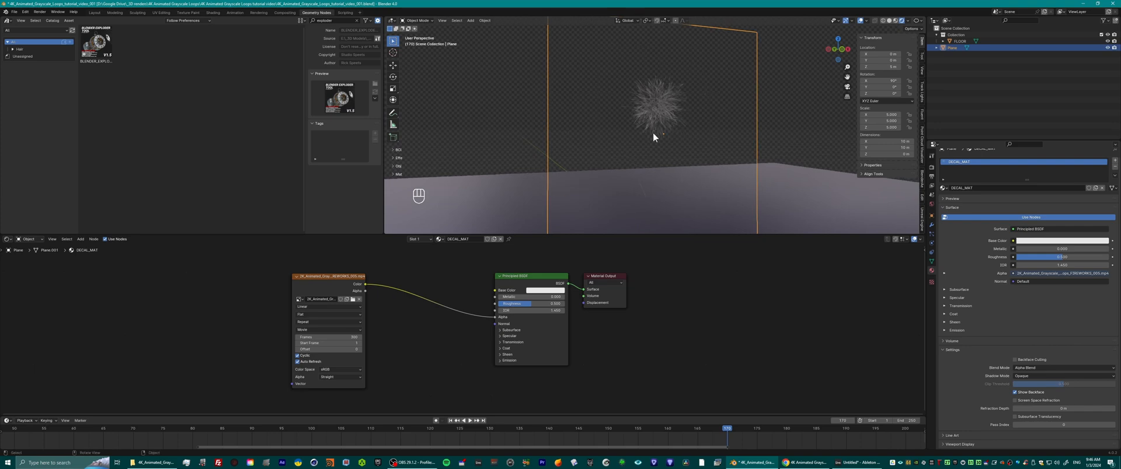
pyautogui.press('space')
pyautogui.scroll(2, 660, 111)
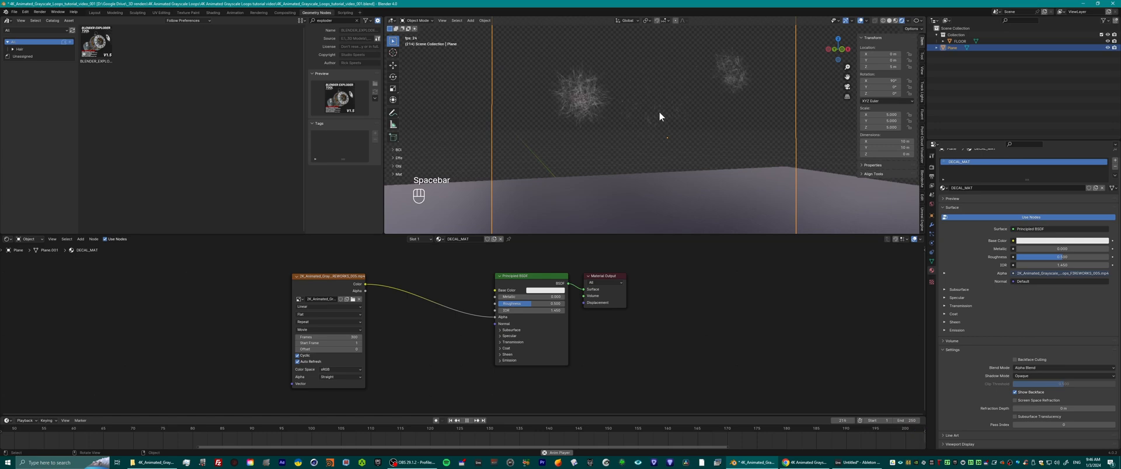
pyautogui.moveTo(681, 114)
pyautogui.mouseDown(button='middle')
pyautogui.moveTo(668, 118)
pyautogui.moveTo(682, 114)
pyautogui.mouseUp(button='middle')
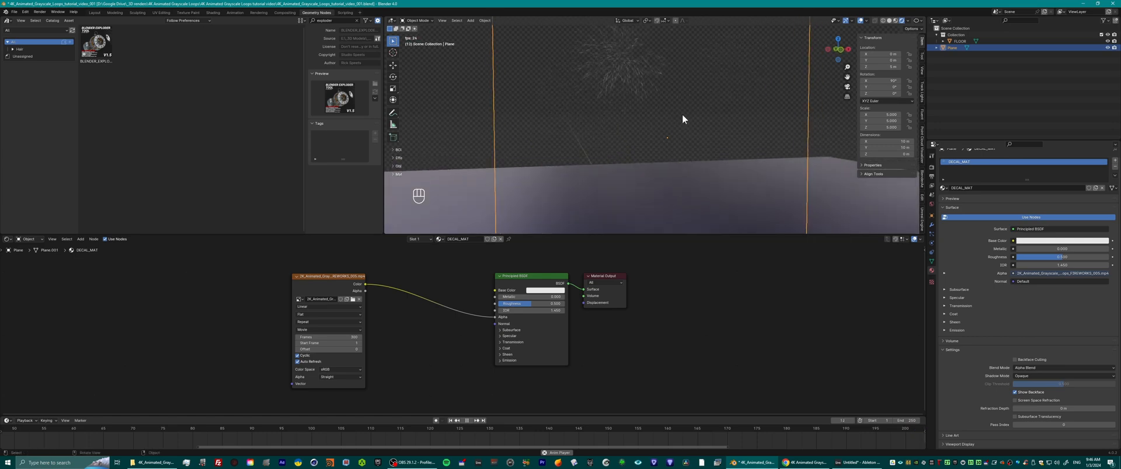
pyautogui.scroll(-2, 682, 114)
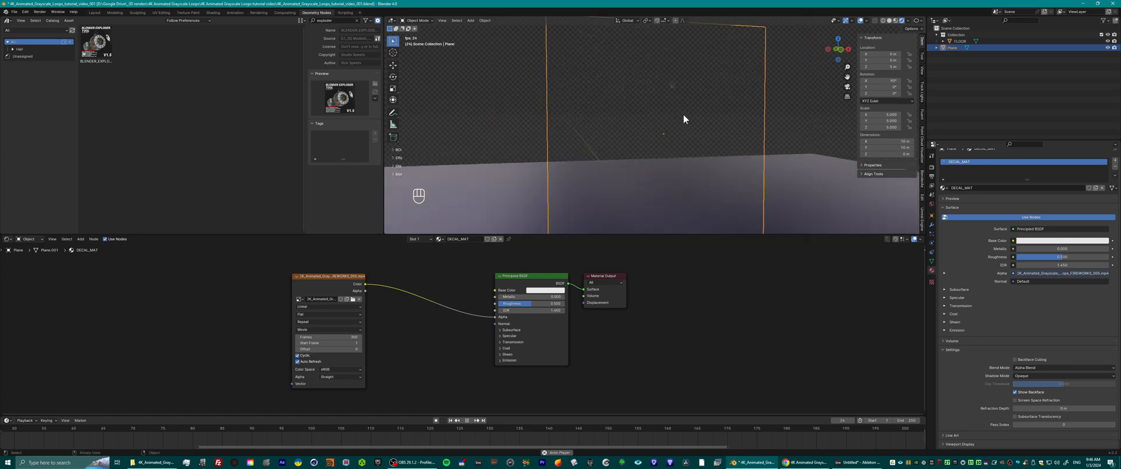
# Set the scene's end frame to 300 and watch the fireworks loop on the plane.
pyautogui.click(908, 420)
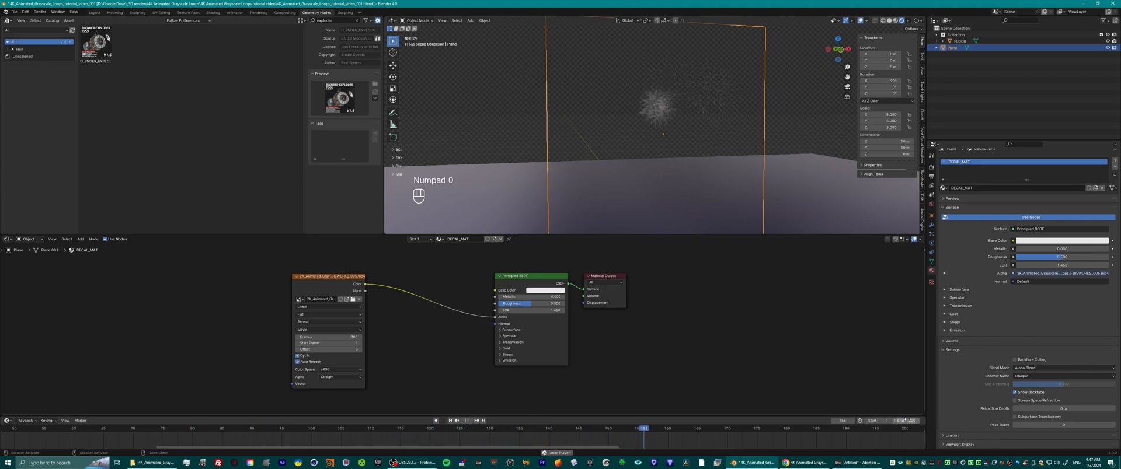
pyautogui.scroll(-2, 648, 186)
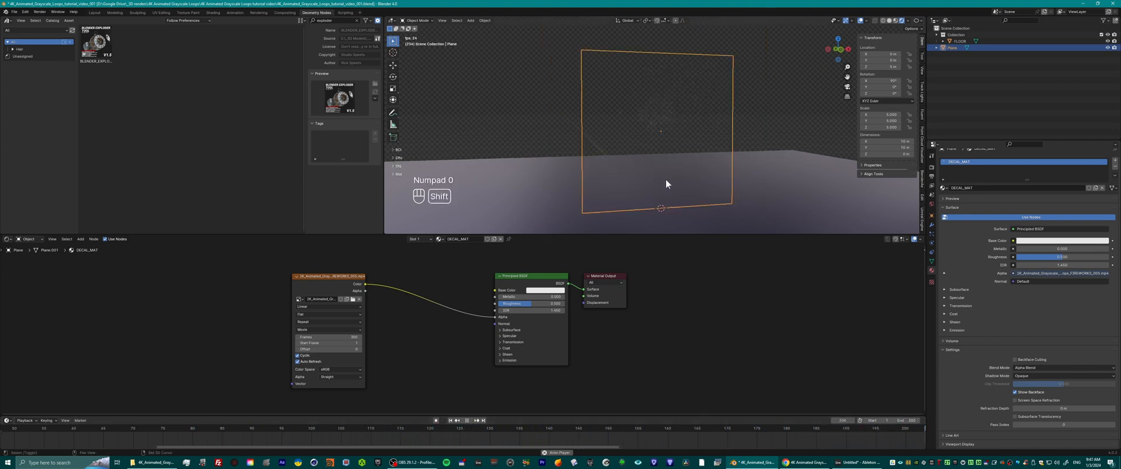
pyautogui.keyDown('shift'); pyautogui.moveTo(668, 179); pyautogui.dragTo(659, 174, button='middle'); pyautogui.keyUp('shift')
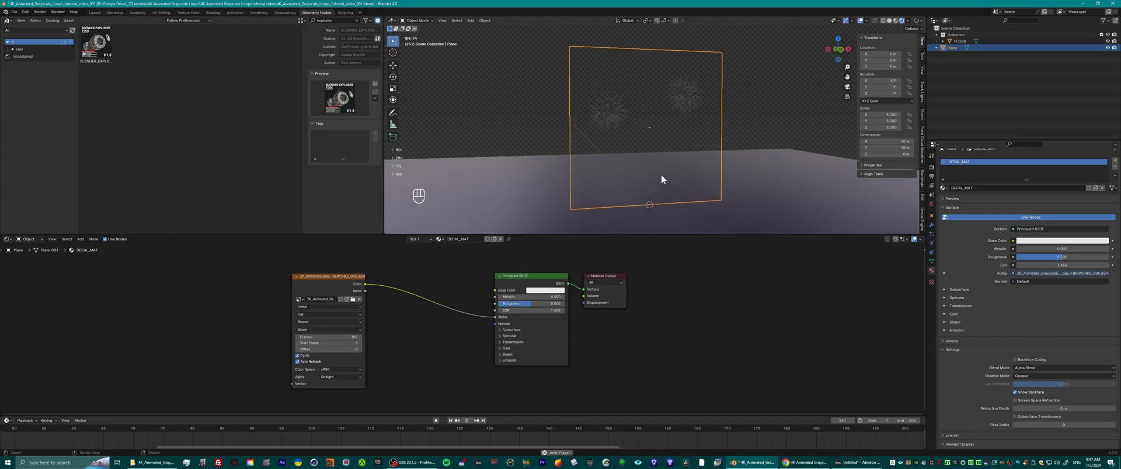
pyautogui.scroll(4, 668, 146)
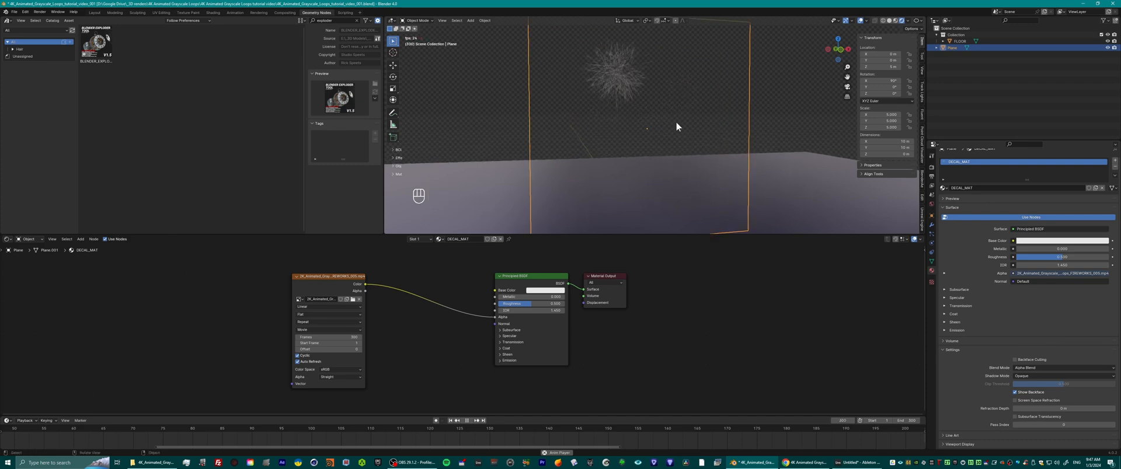
pyautogui.scroll(-2, 642, 105)
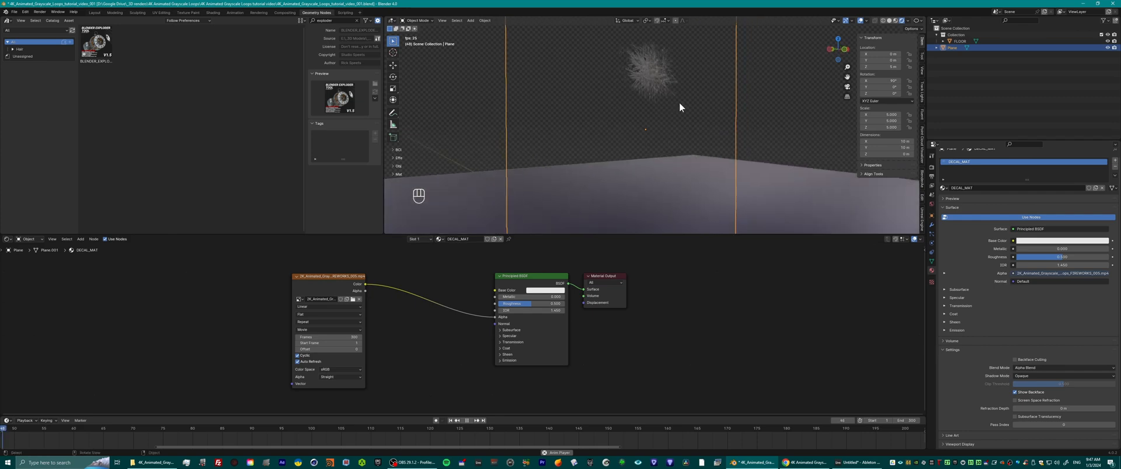
pyautogui.moveTo(685, 126); pyautogui.dragTo(671, 139, button='middle')
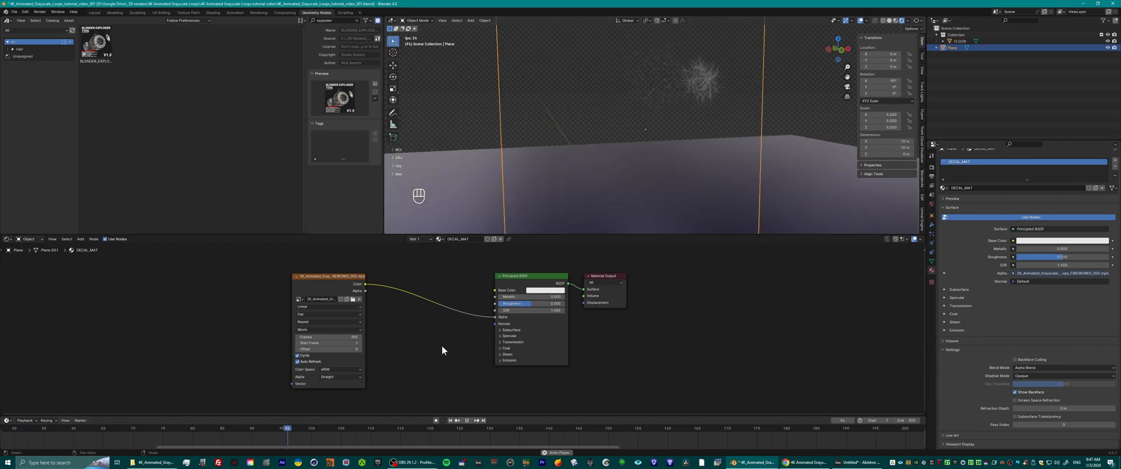
# Add a Color Ramp node to DECAL_MAT and connect the video texture's Color output to its Fac input.
pyautogui.hotkey('shift', 'a')
pyautogui.moveTo(437, 347)
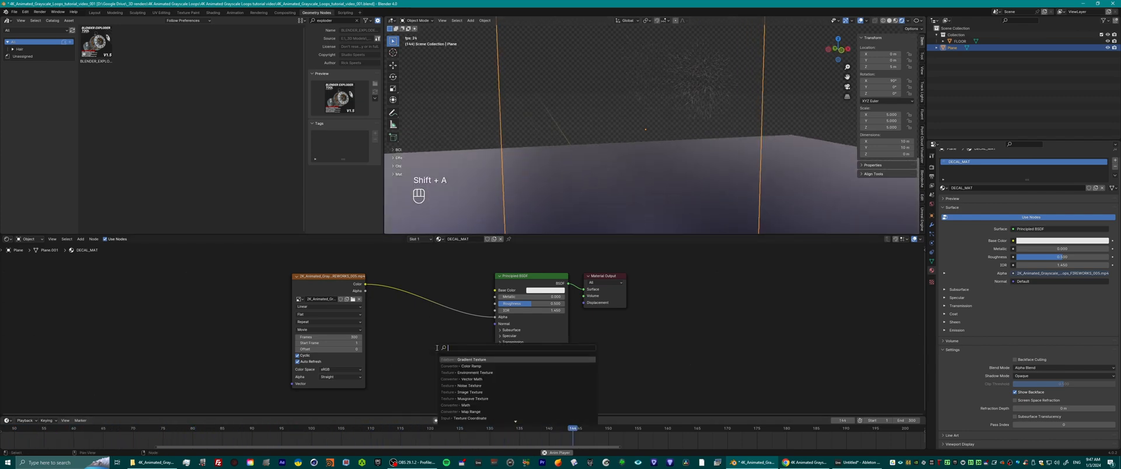
pyautogui.write('color')
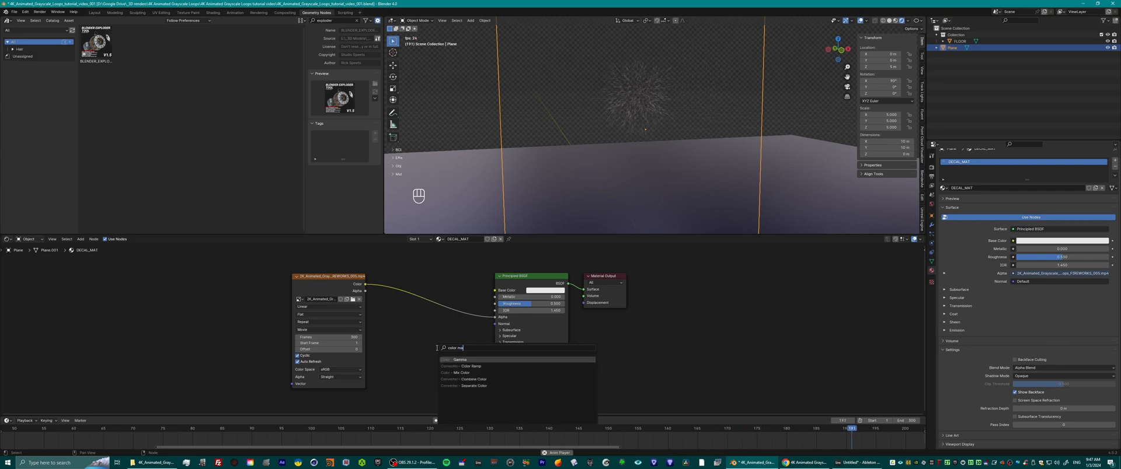
pyautogui.click(470, 366)
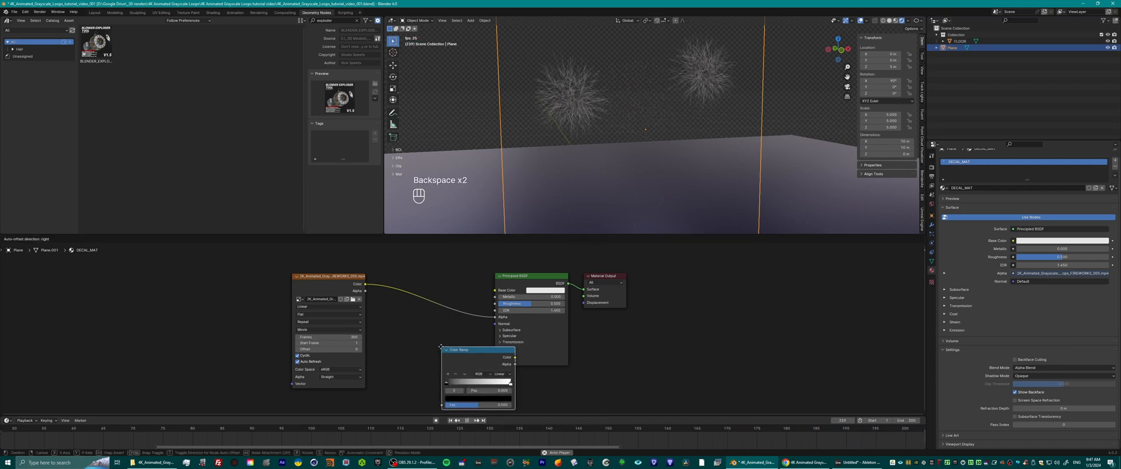
pyautogui.click(403, 290)
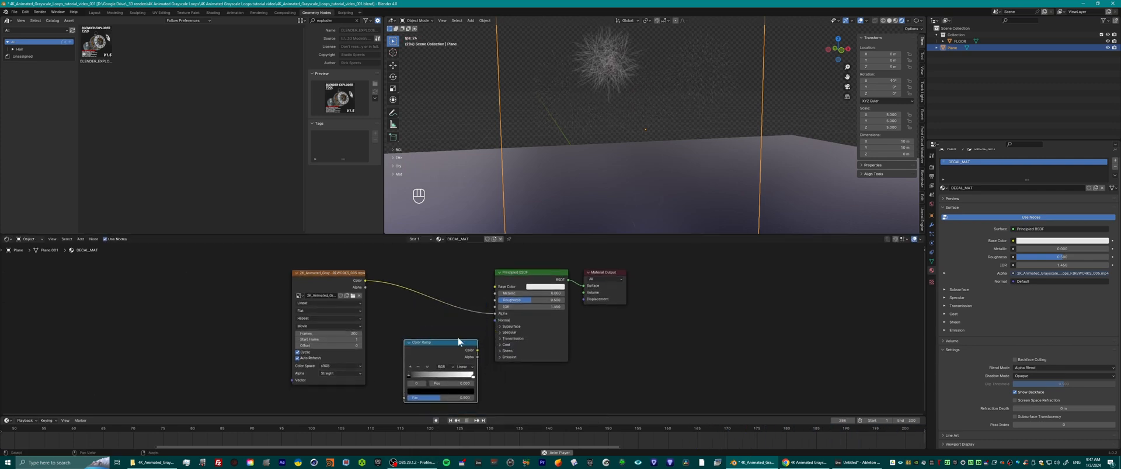
pyautogui.moveTo(347, 265); pyautogui.dragTo(376, 384)
pyautogui.moveTo(412, 331); pyautogui.dragTo(405, 327)
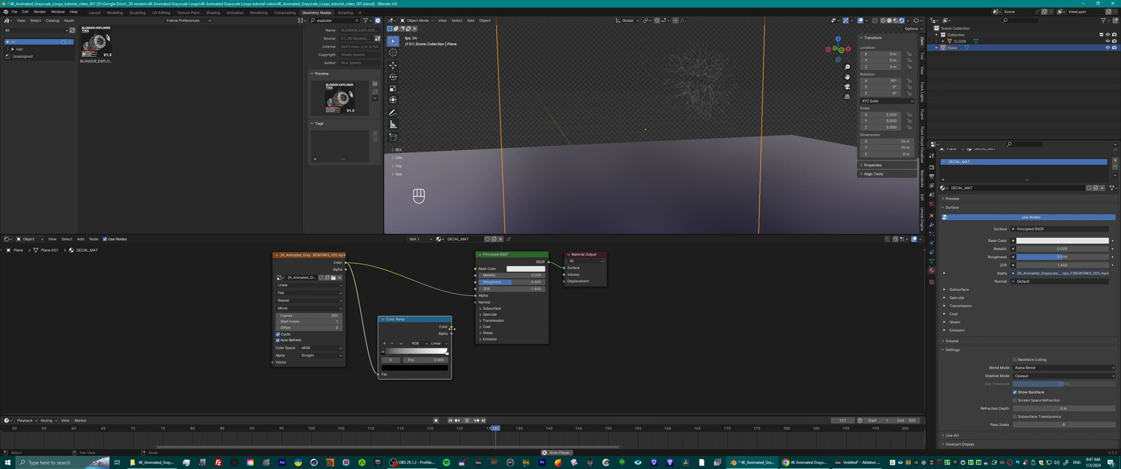
# Set the Principled BSDF's emission strength to 20 and connect the Color Ramp's Color output to the emission color.
pyautogui.click(481, 340)
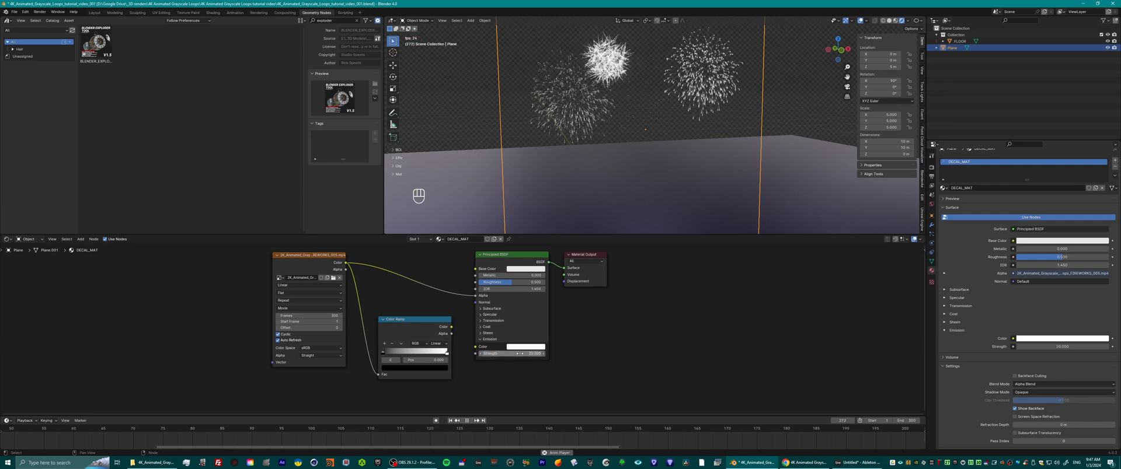
pyautogui.press('Return')
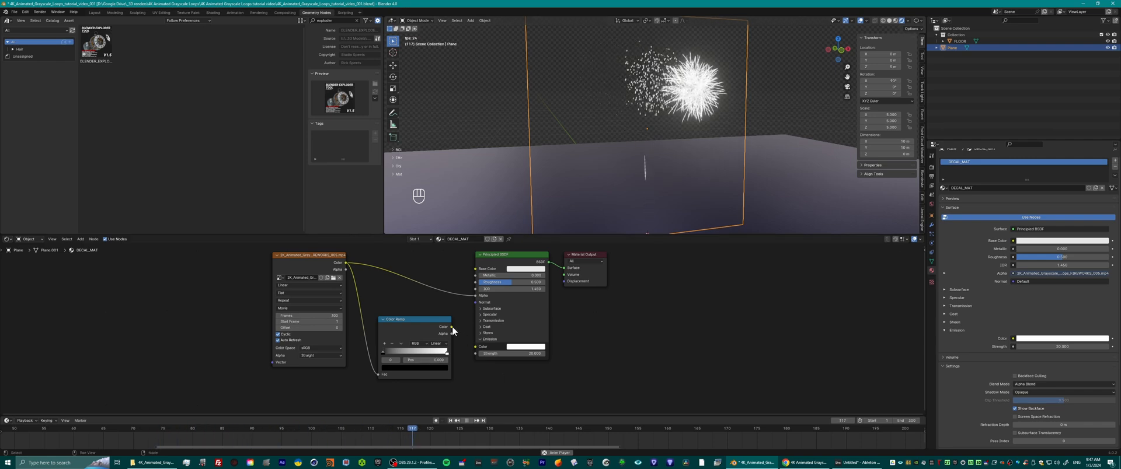
pyautogui.moveTo(452, 327); pyautogui.dragTo(475, 347)
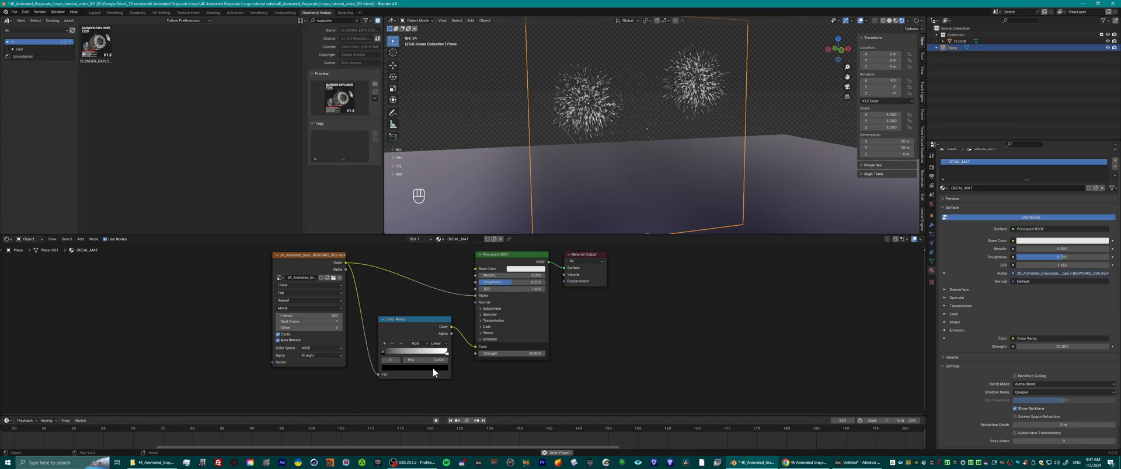
# Try shifting the Color Ramp's black stop, and flip the ramp.
pyautogui.moveTo(640, 132)
pyautogui.mouseDown(button='middle')
pyautogui.moveTo(591, 133)
pyautogui.moveTo(642, 131)
pyautogui.moveTo(631, 135)
pyautogui.mouseUp(button='middle')
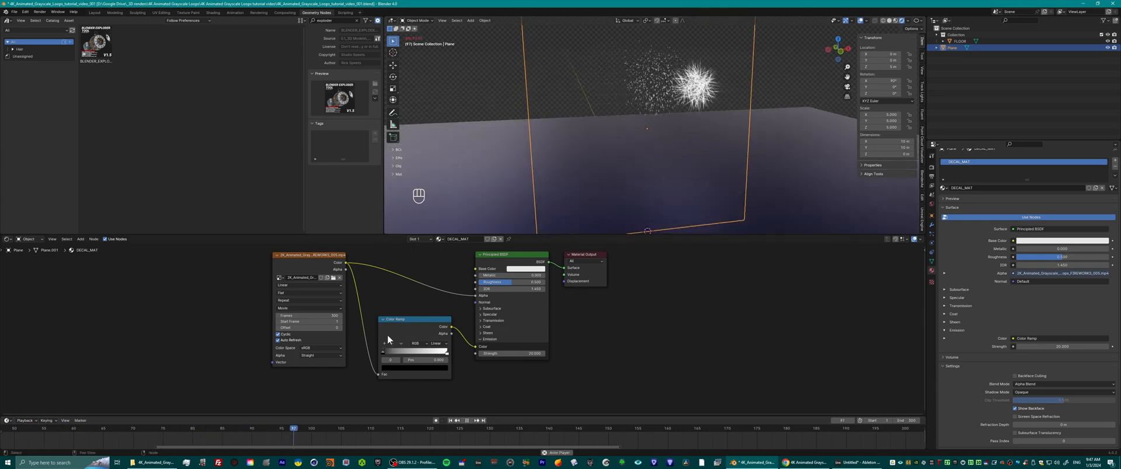
pyautogui.moveTo(383, 353); pyautogui.dragTo(492, 364)
pyautogui.click(401, 343)
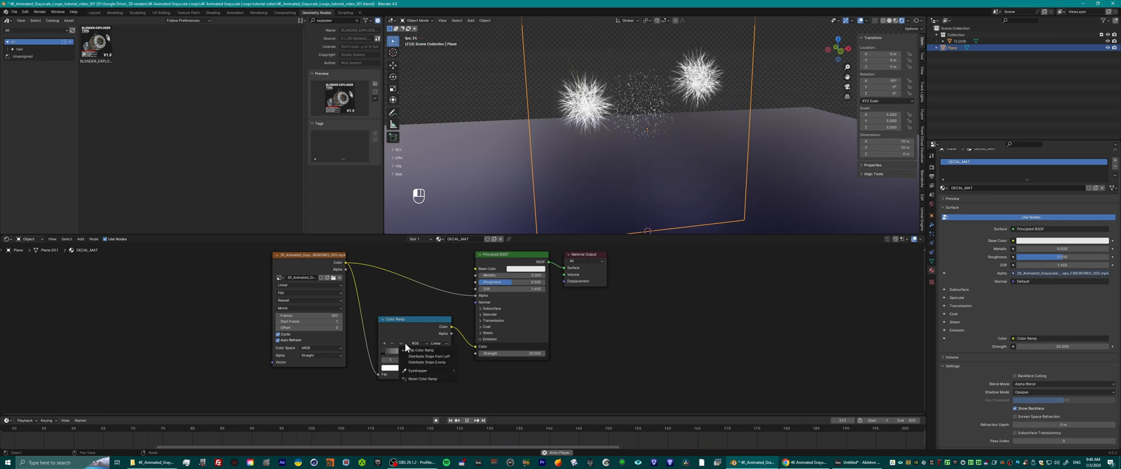
pyautogui.click(414, 350)
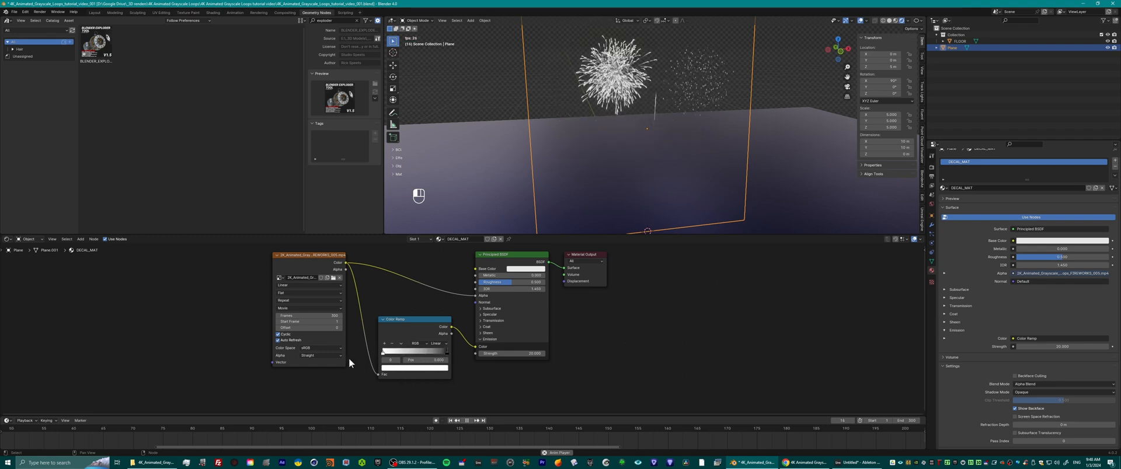
# Try moving the flipped ramp's black stop to about 0.19, and reset the Color Ramp.
pyautogui.moveTo(446, 352); pyautogui.dragTo(394, 356)
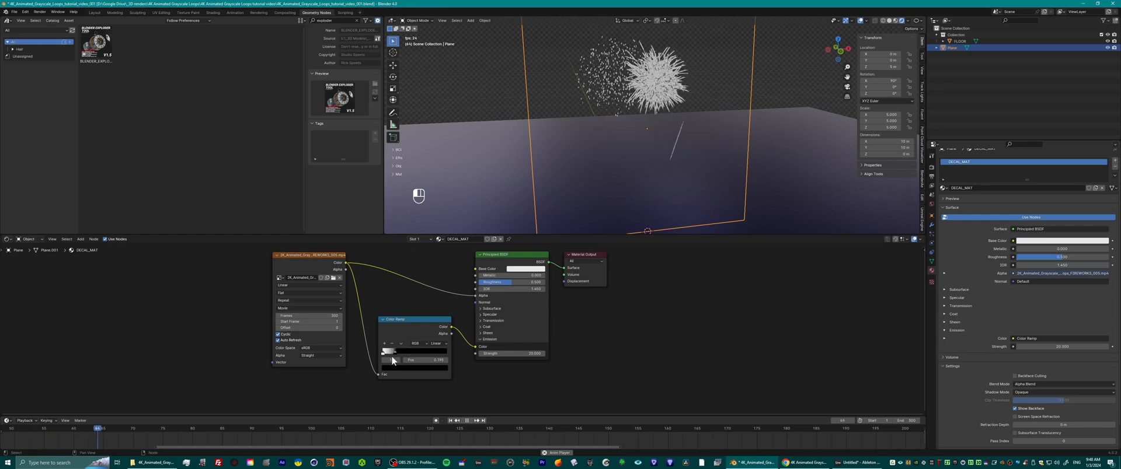
pyautogui.click(402, 343)
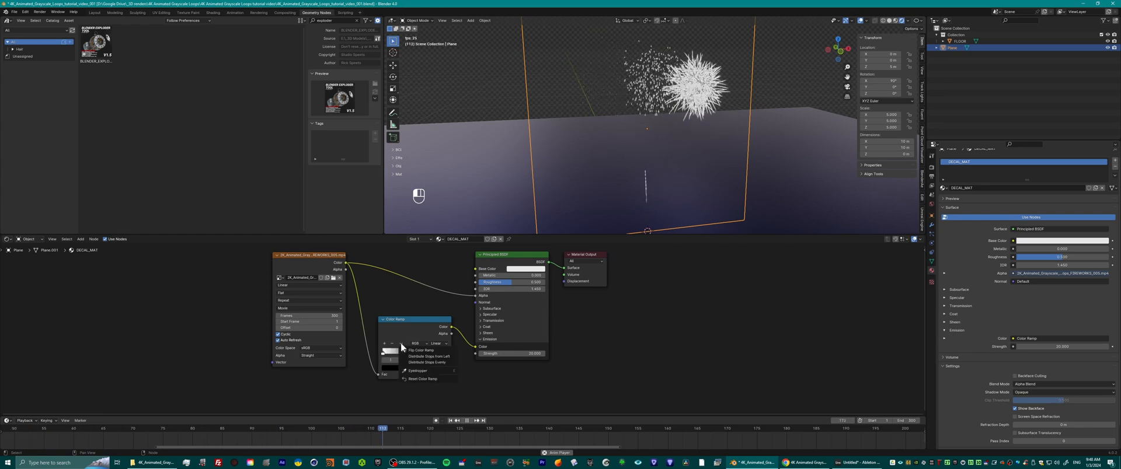
pyautogui.click(412, 378)
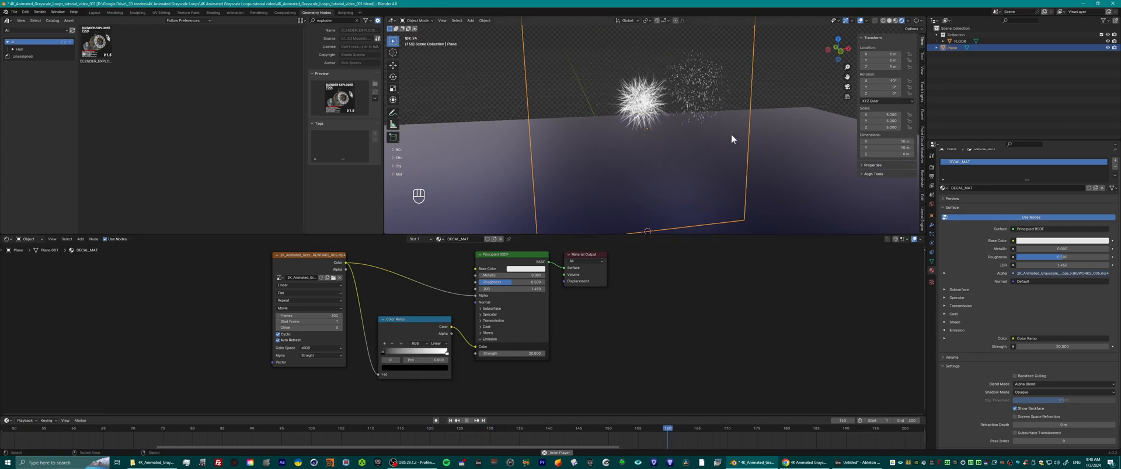
# Change the Color Ramp's white stop to a saturated magenta pink so the fireworks take on that color.
pyautogui.moveTo(650, 146); pyautogui.dragTo(655, 133, button='middle')
pyautogui.scroll(-1, 656, 134)
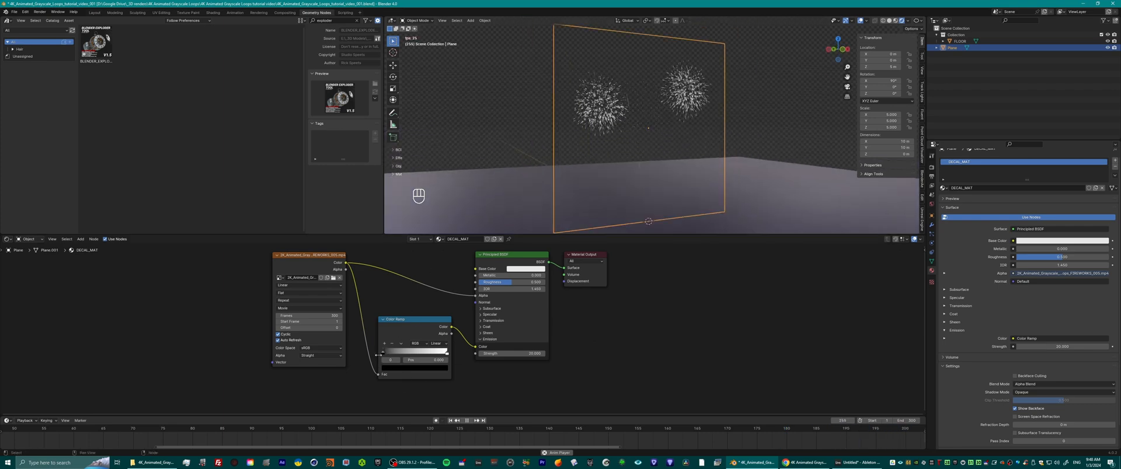
pyautogui.click(447, 354)
pyautogui.click(436, 369)
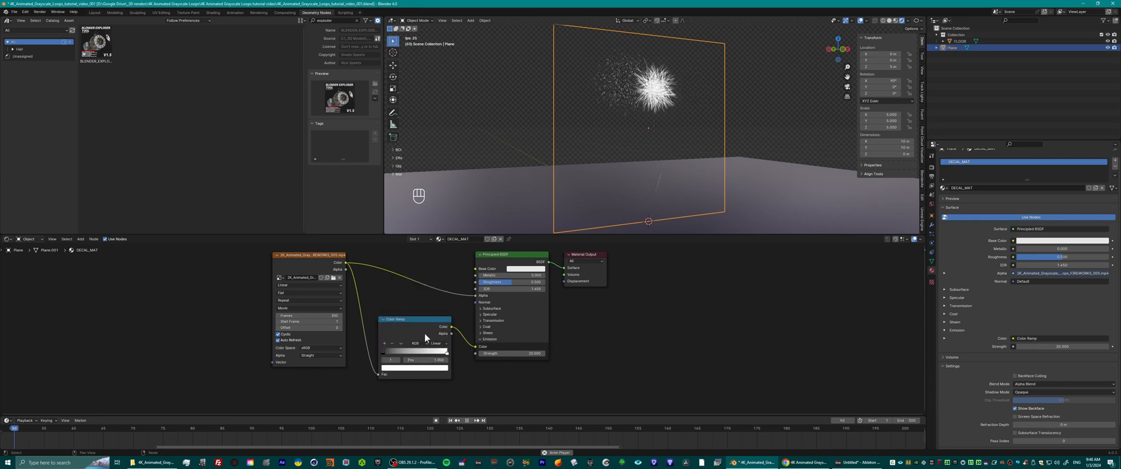
pyautogui.click(430, 368)
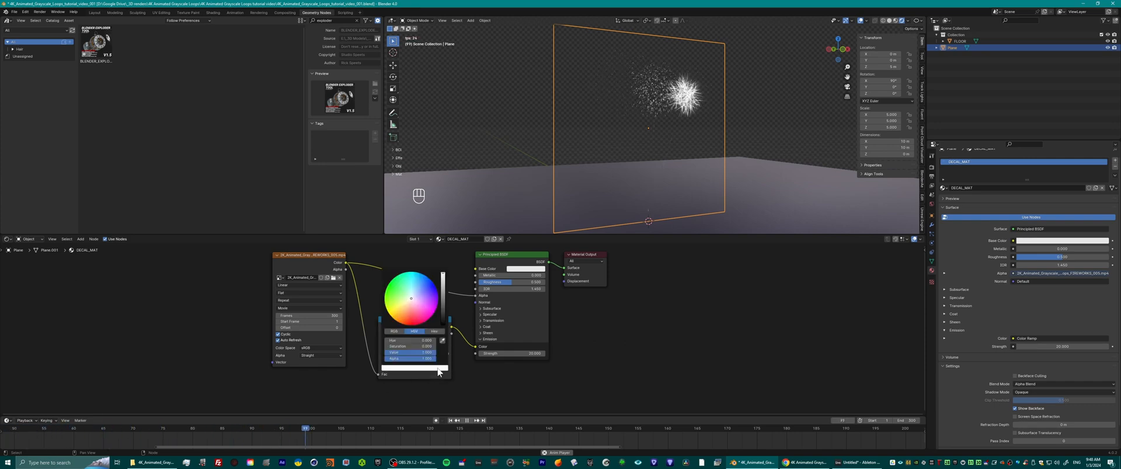
pyautogui.click(423, 322)
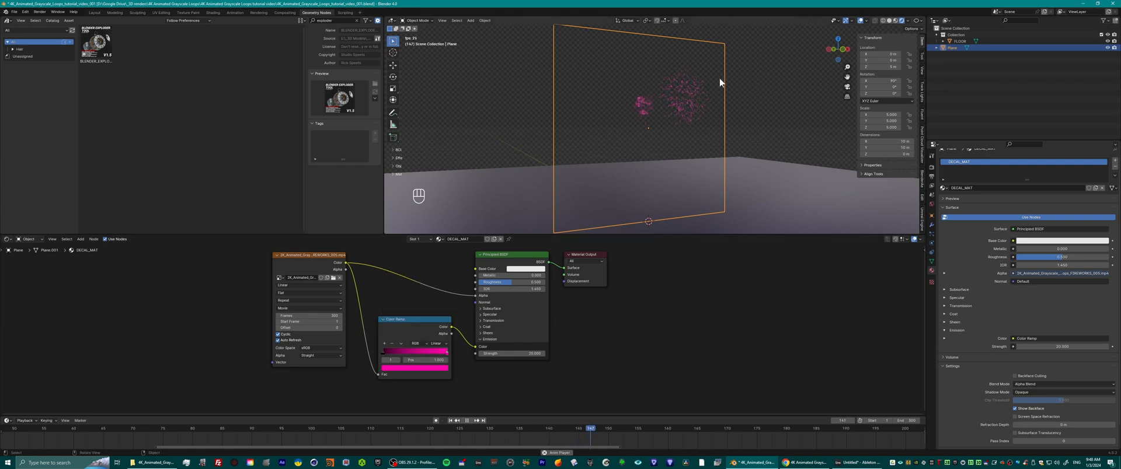
pyautogui.scroll(3, 715, 80)
pyautogui.moveTo(701, 86)
pyautogui.mouseDown(button='middle')
pyautogui.moveTo(685, 97)
pyautogui.moveTo(698, 93)
pyautogui.mouseUp(button='middle')
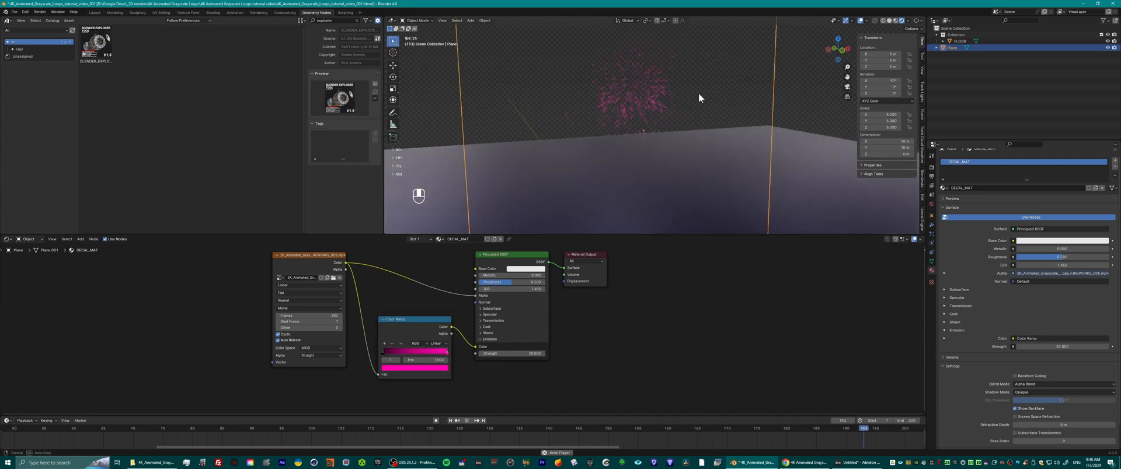
# Open the Bloom render settings and toggle Bloom off and on to compare the fireworks' glow.
pyautogui.click(518, 355)
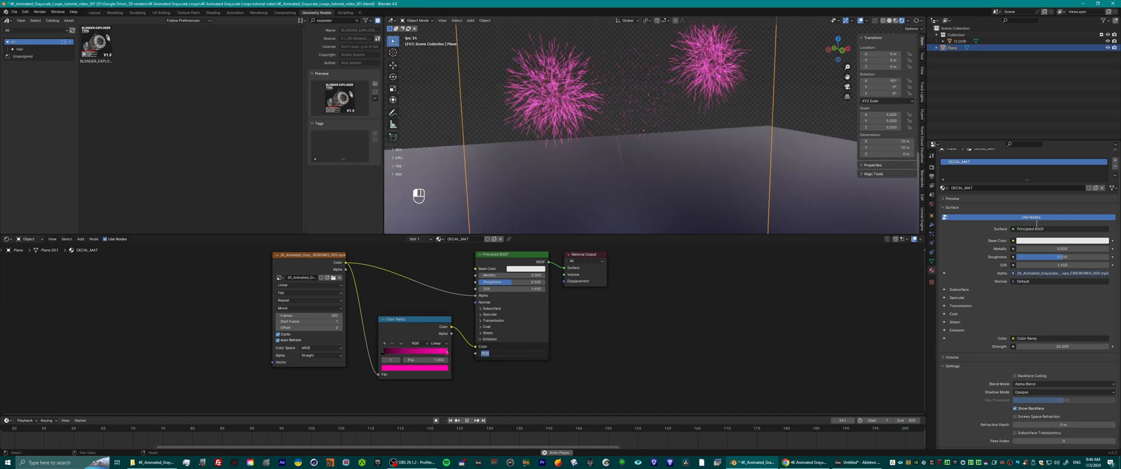
pyautogui.press('Return')
pyautogui.click(931, 167)
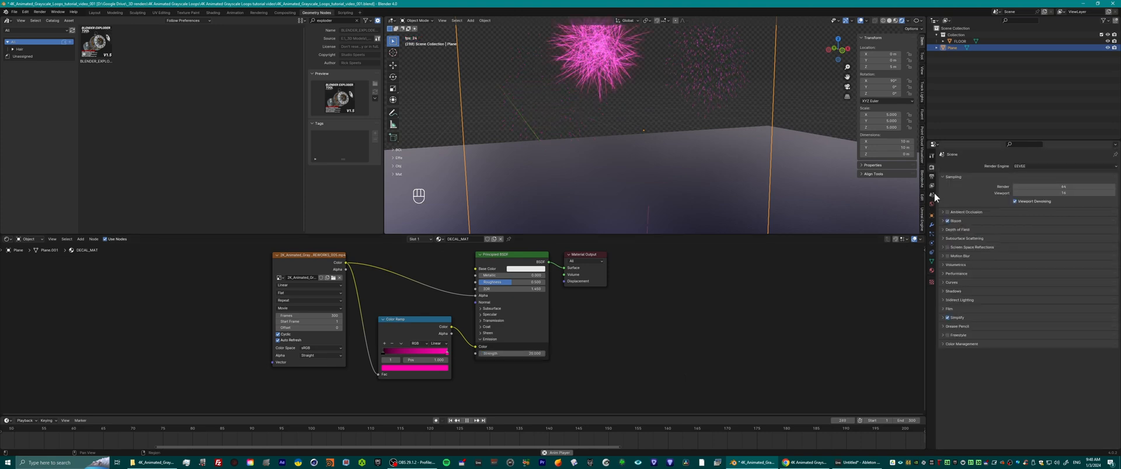
pyautogui.click(966, 220)
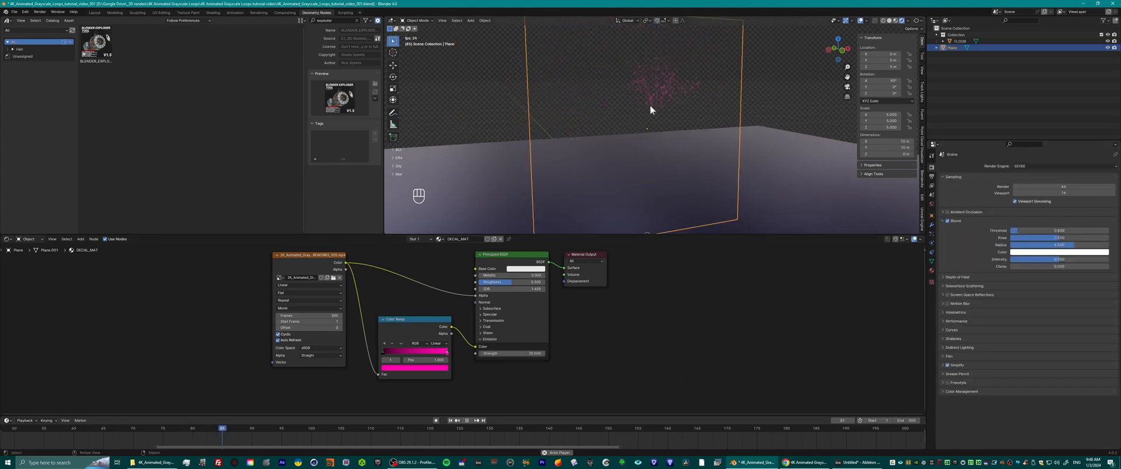
pyautogui.moveTo(650, 105); pyautogui.dragTo(701, 131, button='middle')
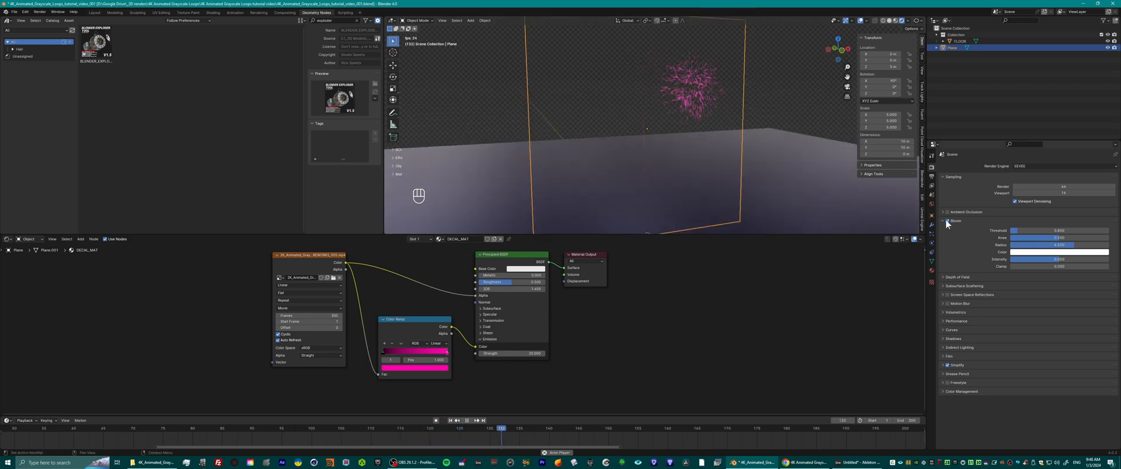
pyautogui.click(947, 220)
pyautogui.click(946, 220)
pyautogui.click(947, 221)
pyautogui.click(947, 221)
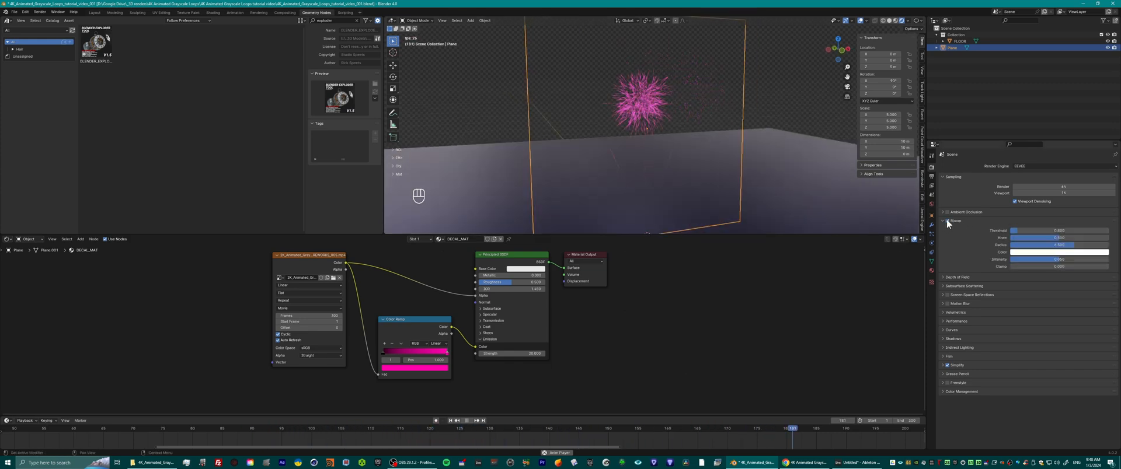
# Try emission strengths of 50 and 100 on the Principled BSDF.
pyautogui.click(525, 348)
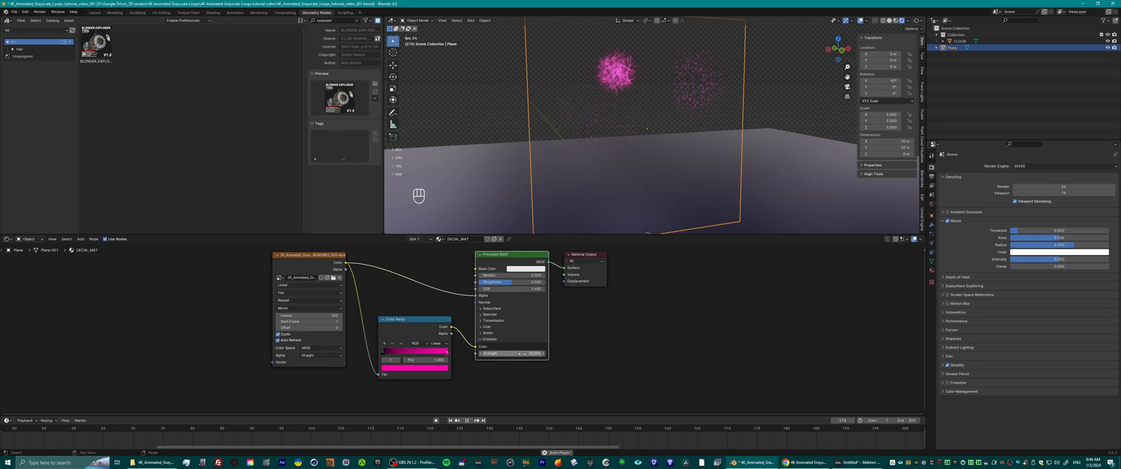
pyautogui.click(524, 354)
pyautogui.write('50')
pyautogui.press('Return')
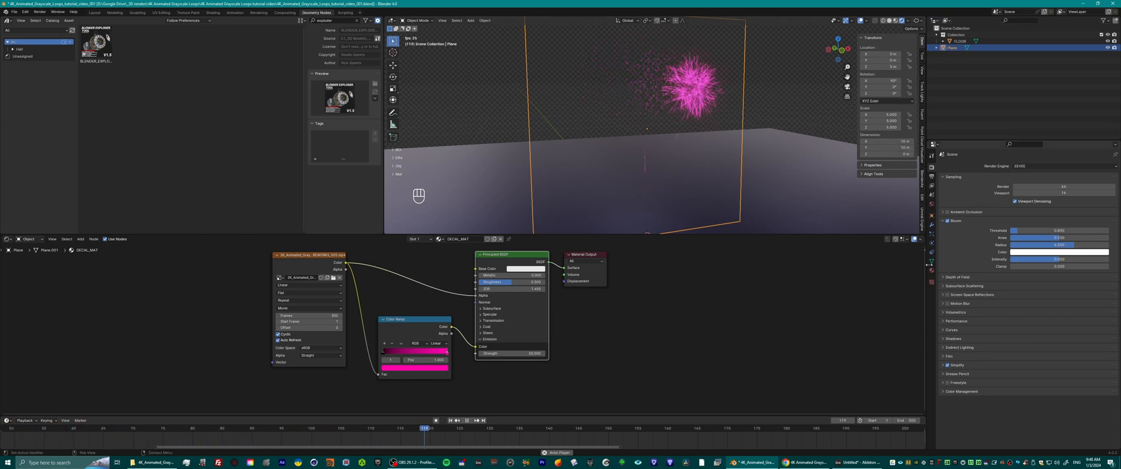
pyautogui.write('100')
pyautogui.press('Return')
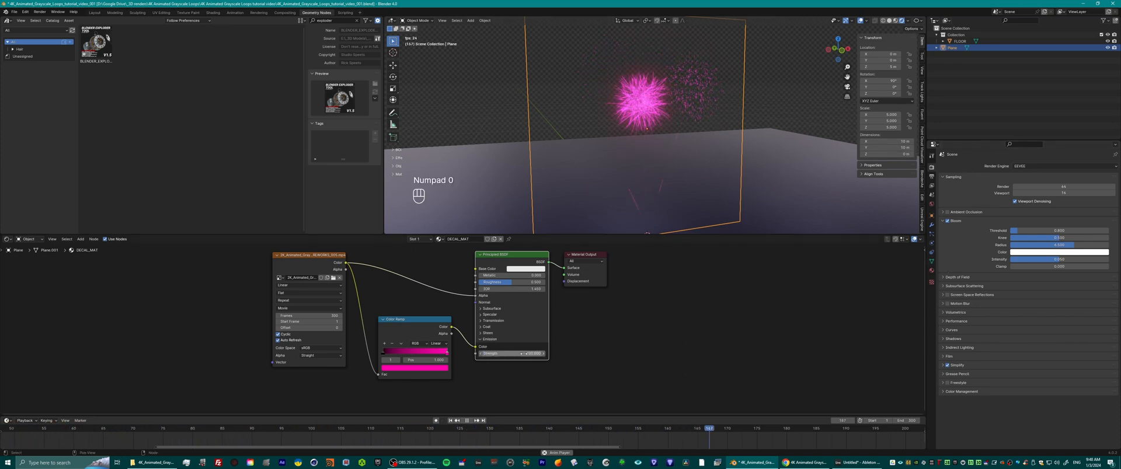
# Lower the Bloom threshold to about 0.3 and set the Principled BSDF's emission strength to 50.
pyautogui.moveTo(1042, 230); pyautogui.dragTo(1036, 230)
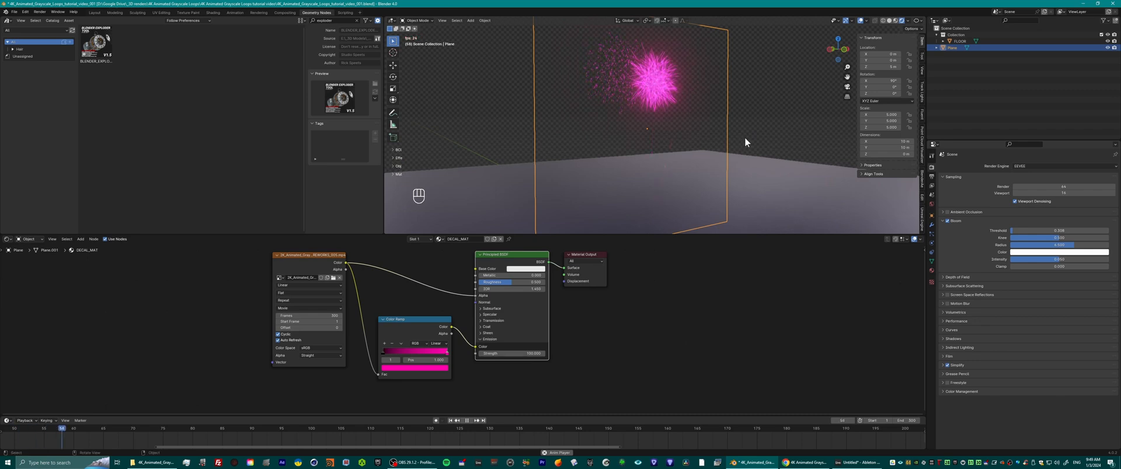
pyautogui.doubleClick(518, 353)
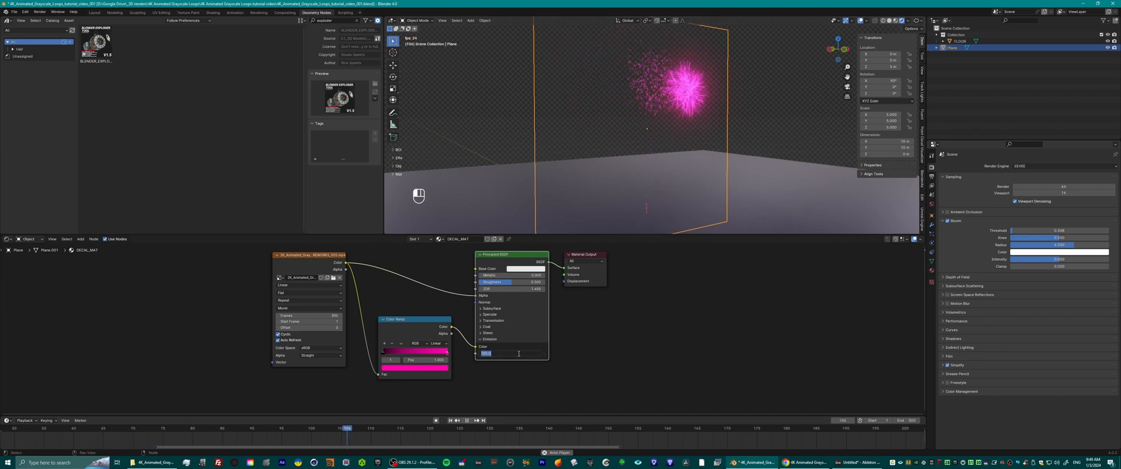
pyautogui.write('50')
pyautogui.press('Return')
pyautogui.moveTo(682, 179); pyautogui.dragTo(716, 157, button='middle')
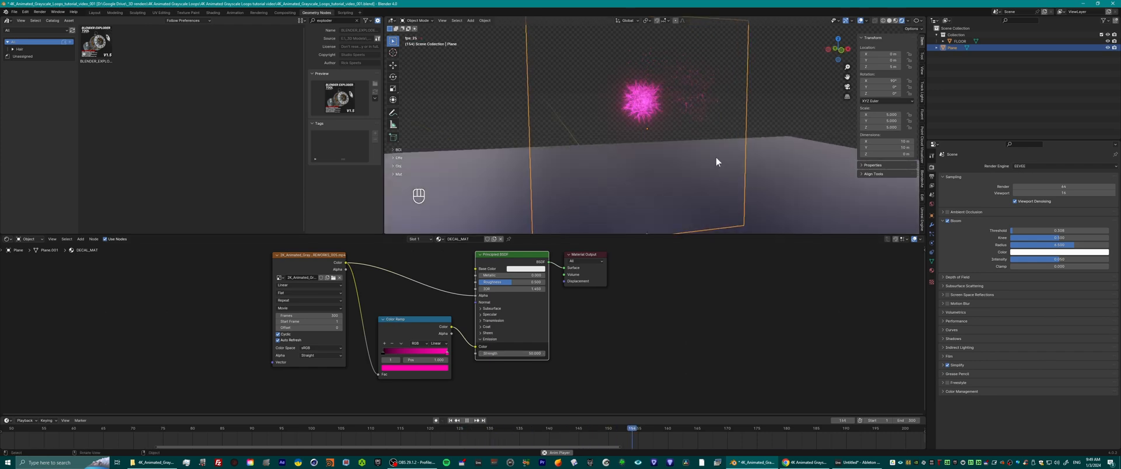
pyautogui.click(758, 121)
pyautogui.keyDown('shift'); pyautogui.moveTo(737, 107); pyautogui.dragTo(698, 144, button='middle'); pyautogui.keyUp('shift')
pyautogui.scroll(1, 698, 144)
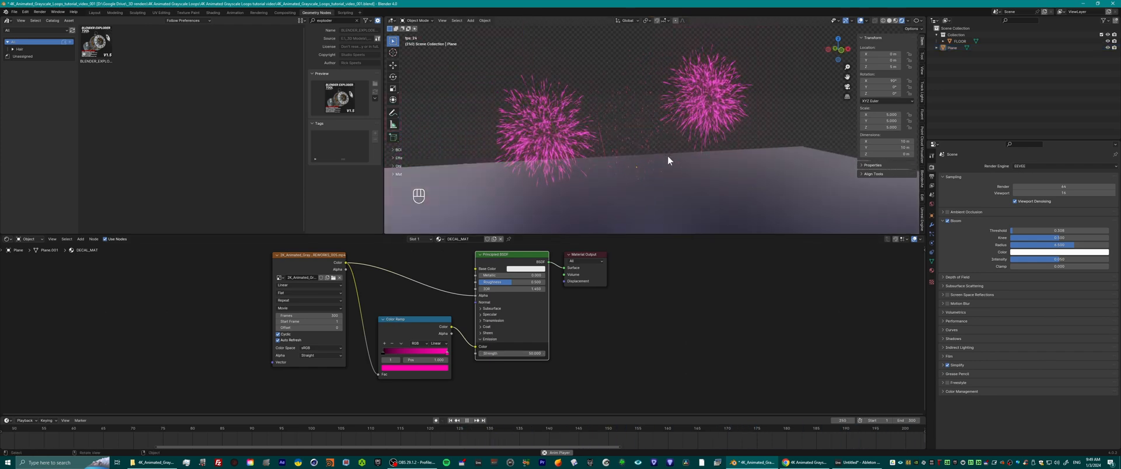
# Add a middle stop to the Color Ramp, color it green, and play the animation briefly.
pyautogui.press('space')
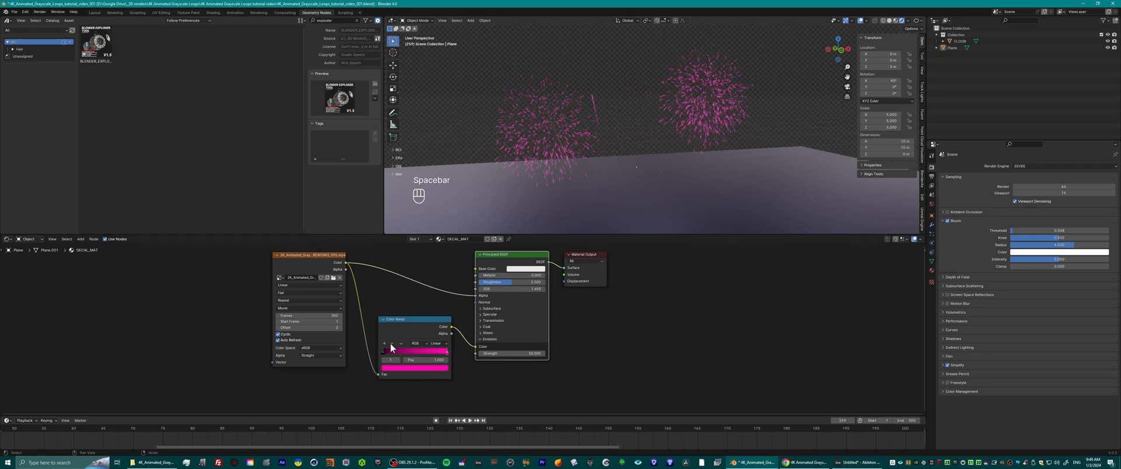
pyautogui.click(412, 368)
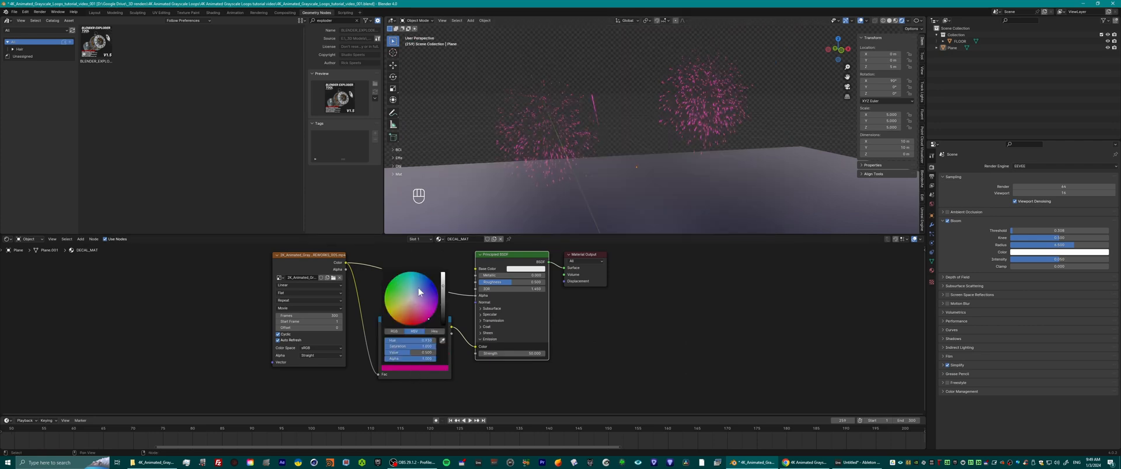
pyautogui.moveTo(418, 289); pyautogui.dragTo(387, 286)
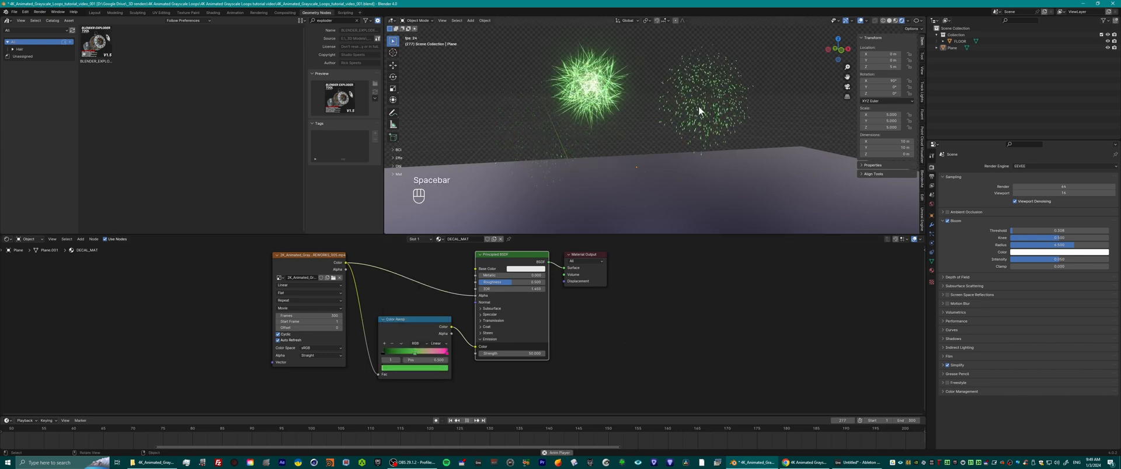
pyautogui.press('space')
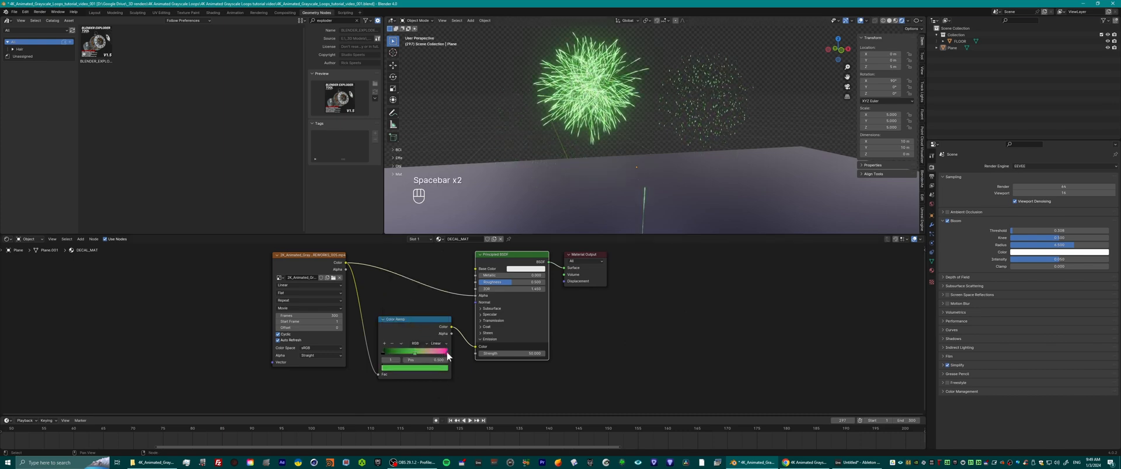
# Shift the green stop toward the dark end and the pink stop to about 0.35, and preview the two-color fireworks.
pyautogui.moveTo(421, 355)
pyautogui.mouseDown()
pyautogui.moveTo(390, 361)
pyautogui.moveTo(405, 353)
pyautogui.mouseUp()
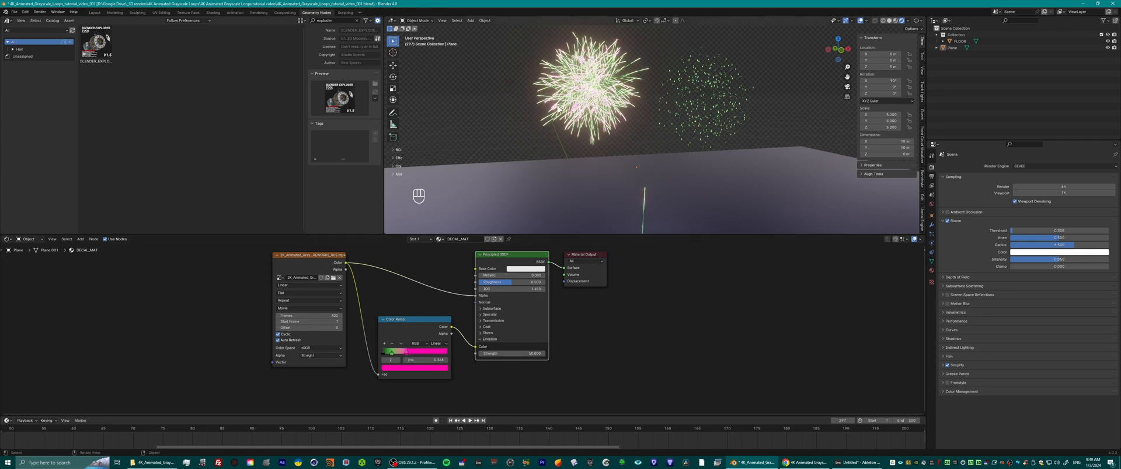
pyautogui.moveTo(636, 35); pyautogui.dragTo(688, 101, button='middle')
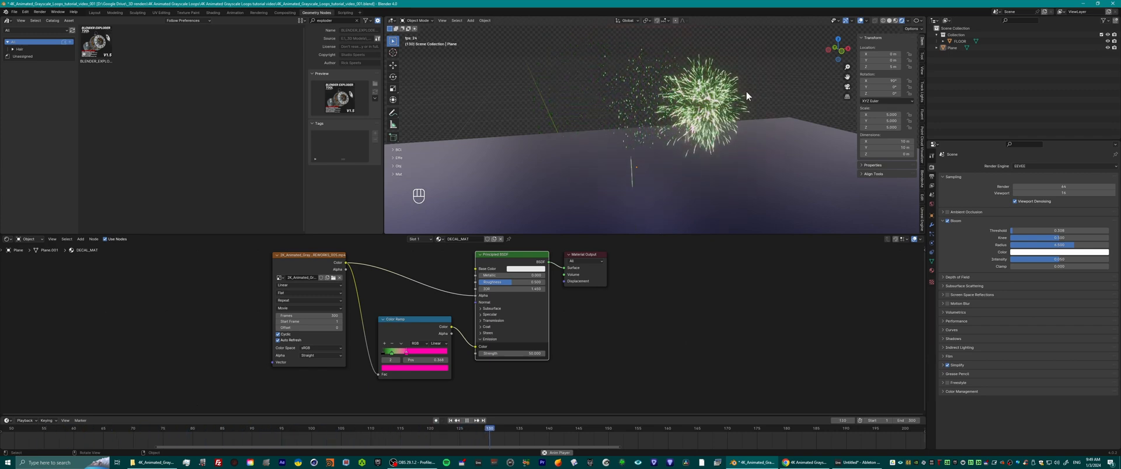
pyautogui.moveTo(697, 136); pyautogui.dragTo(673, 140, button='middle')
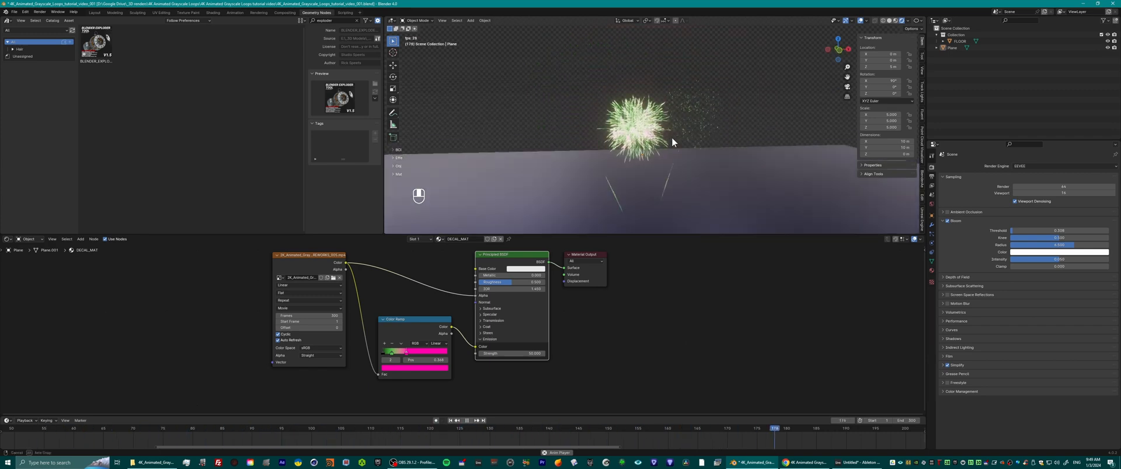
pyautogui.keyDown('shift'); pyautogui.moveTo(664, 172); pyautogui.dragTo(657, 153, button='middle'); pyautogui.keyUp('shift')
pyautogui.scroll(2, 667, 115)
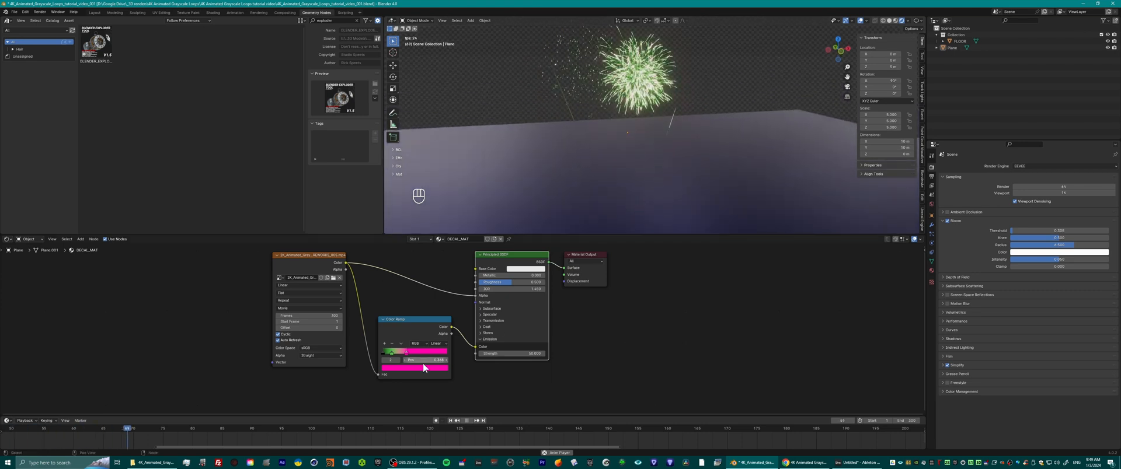
# Delete the Color Ramp's pink stop, move the green stop to position 1.000, and stop playback.
pyautogui.click(391, 344)
pyautogui.moveTo(391, 353); pyautogui.dragTo(493, 359)
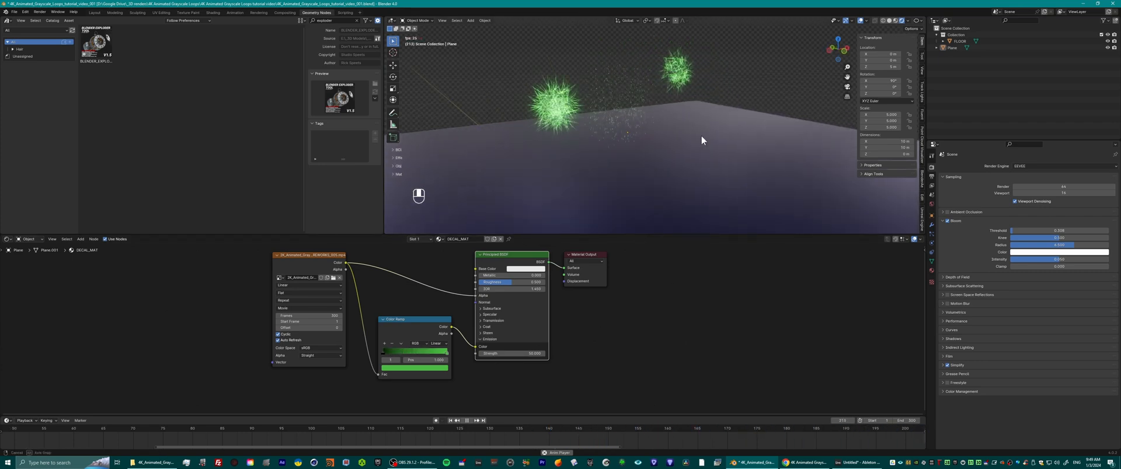
pyautogui.press('space')
# Move the fireworks plane back along Y to about 34 m and scale it up to about 24.4 m wide.
pyautogui.moveTo(698, 133); pyautogui.dragTo(647, 151, button='middle')
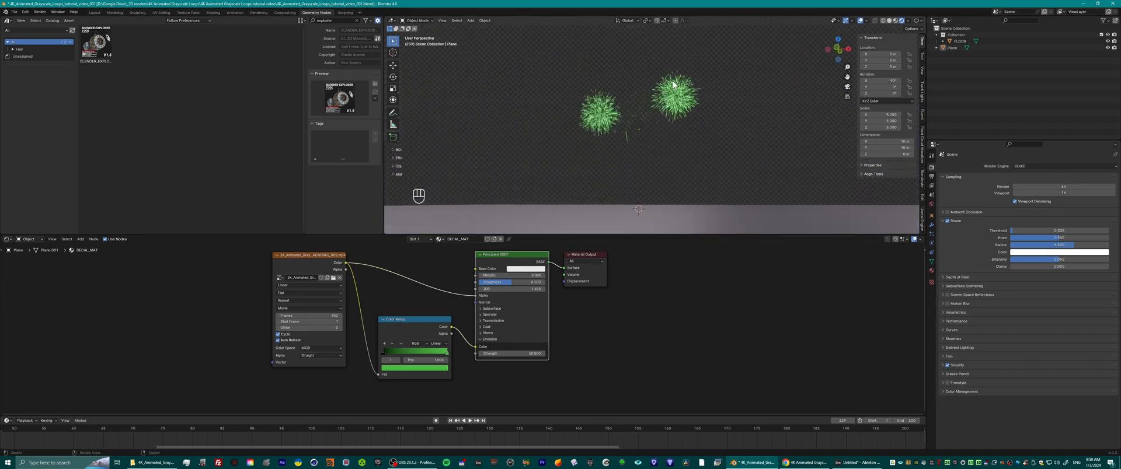
pyautogui.click(681, 124)
pyautogui.press('g')
pyautogui.press('y')
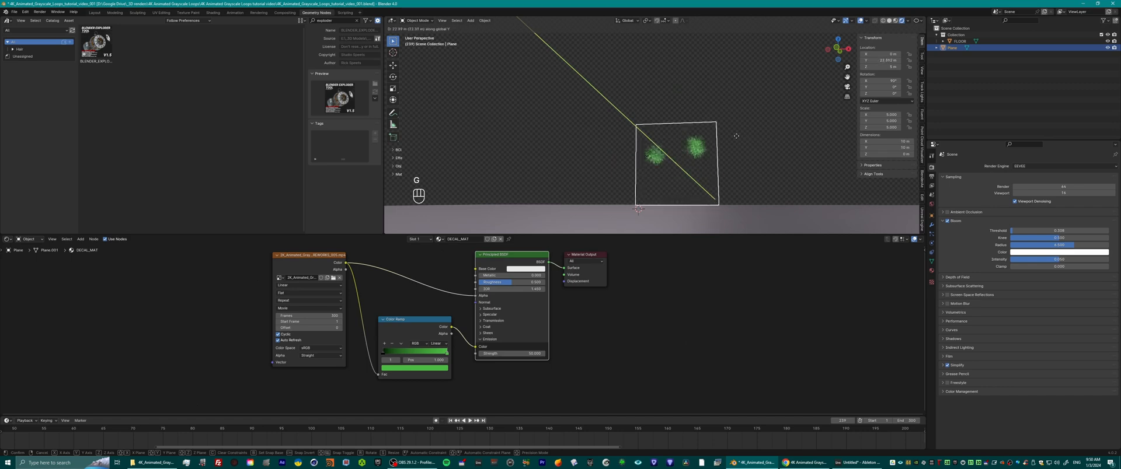
pyautogui.click(755, 132)
pyautogui.press('s')
pyautogui.click(846, 124)
# Raise the enlarged fireworks plane along Z to about 11.8 m so its lower edge sits near floor level.
pyautogui.press('g')
pyautogui.press('z')
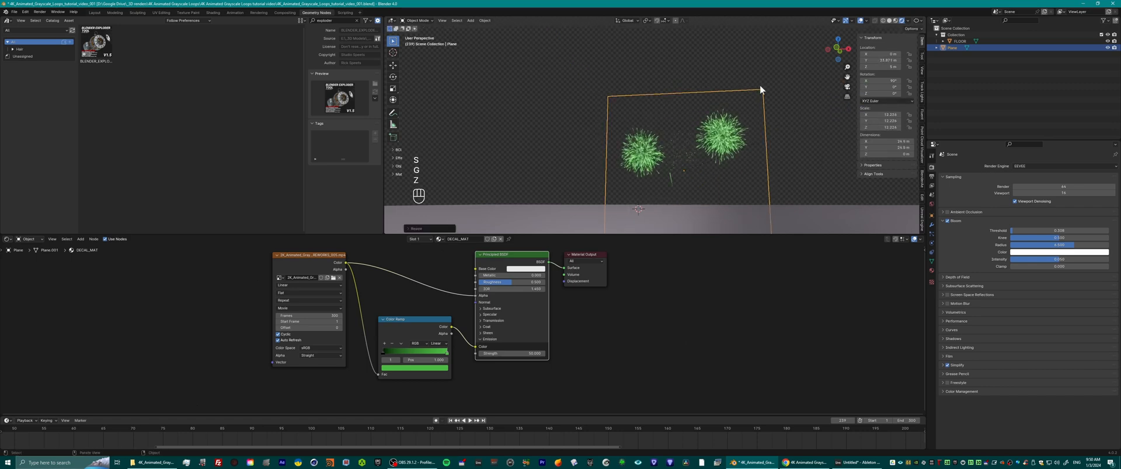
pyautogui.press('g')
pyautogui.click(790, 150)
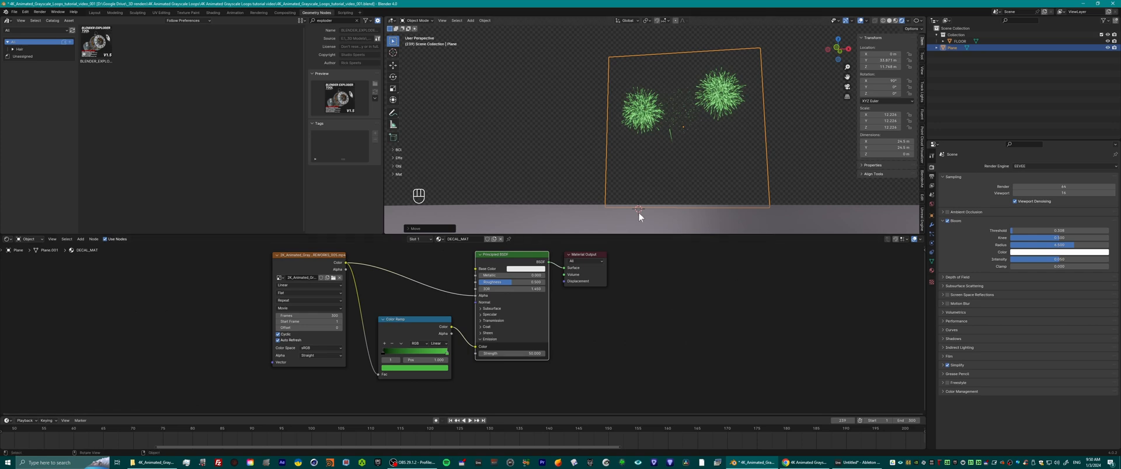
# Duplicate the fireworks plane about 24 m along negative X and give the copy its own single-user copy of DECAL_MAT.
pyautogui.moveTo(509, 133)
pyautogui.mouseDown(button='middle')
pyautogui.moveTo(533, 138)
pyautogui.moveTo(516, 139)
pyautogui.mouseUp(button='middle')
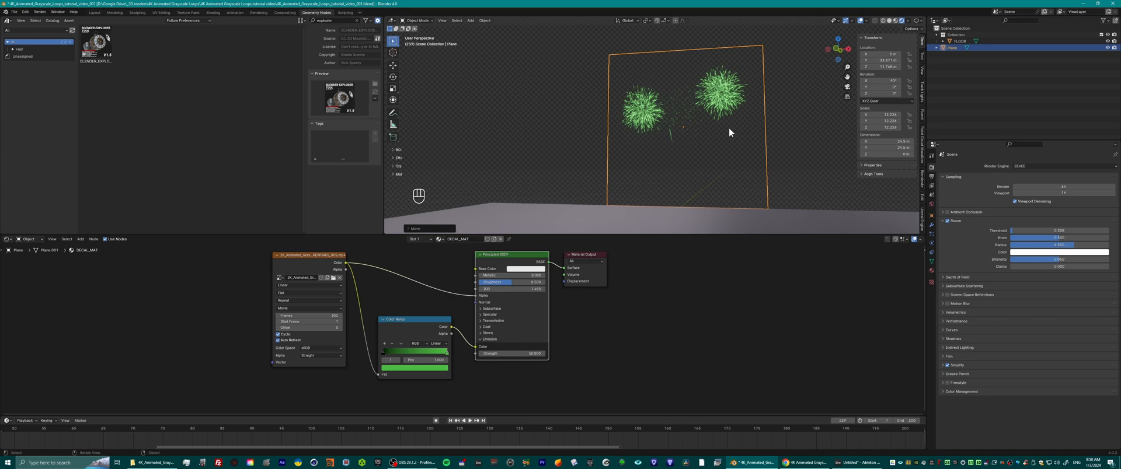
pyautogui.hotkey('shift', 'd')
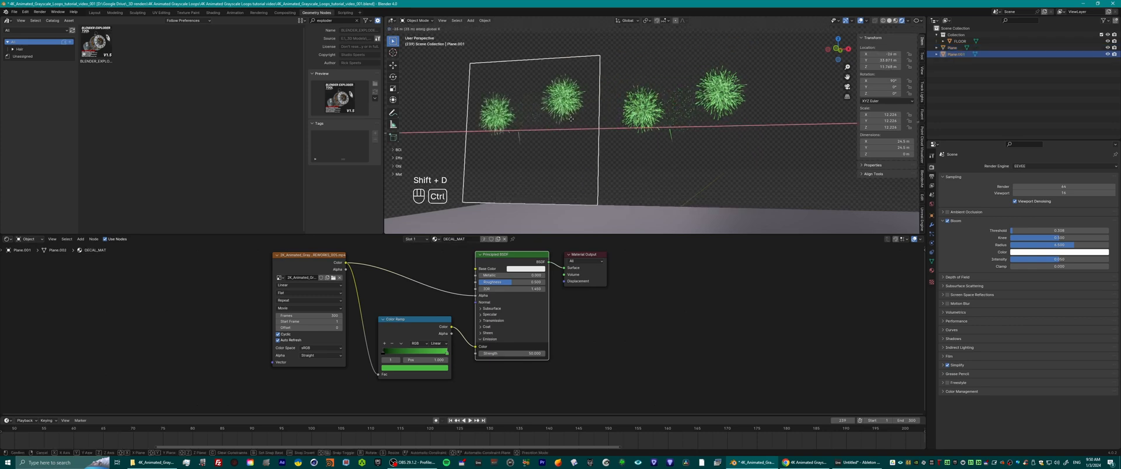
pyautogui.click(543, 199)
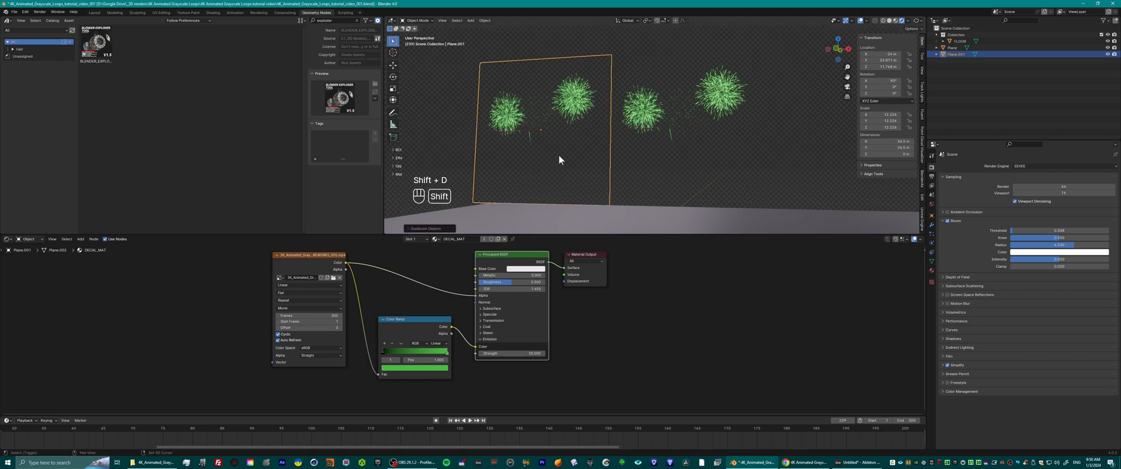
pyautogui.keyDown('shift'); pyautogui.moveTo(559, 156); pyautogui.dragTo(559, 152, button='middle'); pyautogui.keyUp('shift')
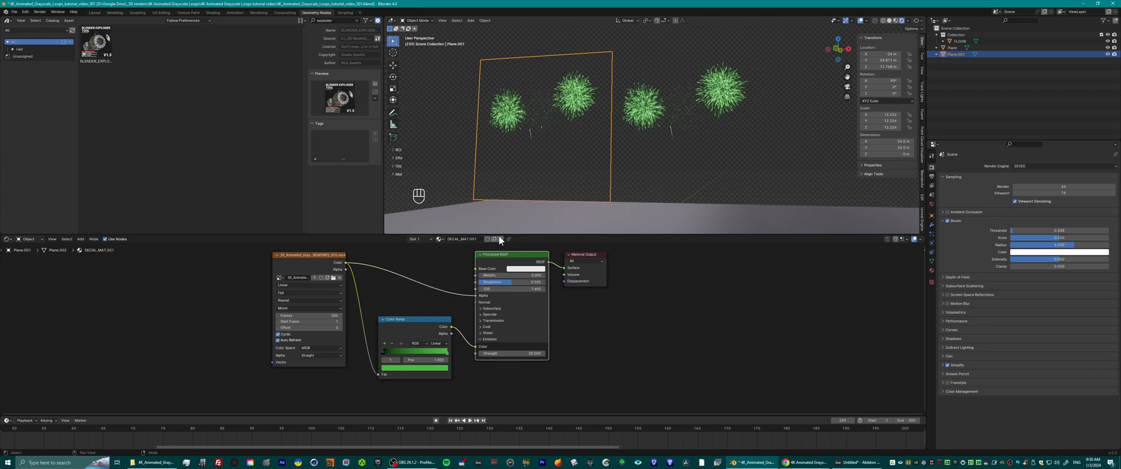
pyautogui.click(770, 93)
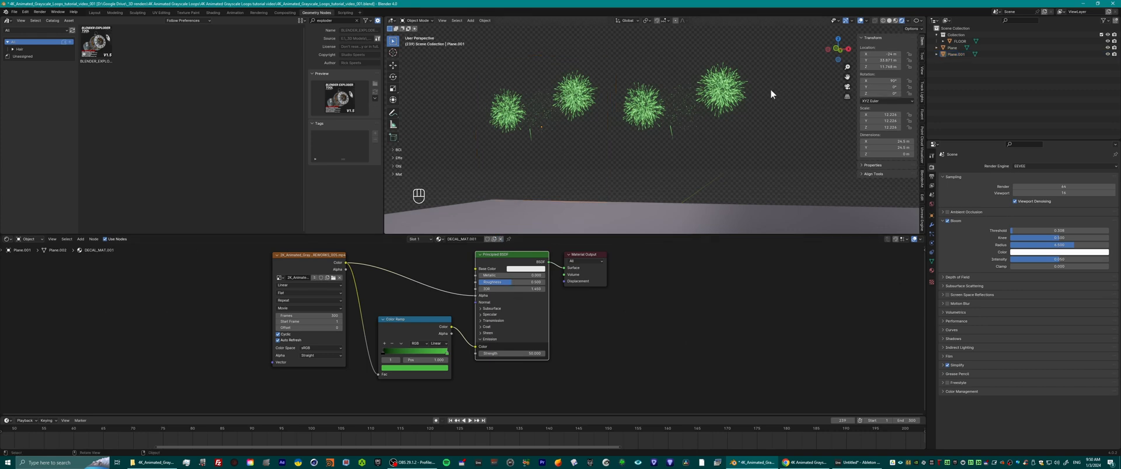
# Rename the duplicate fireworks plane's material to DECAL_MAT_OFFSET.
pyautogui.click(722, 104)
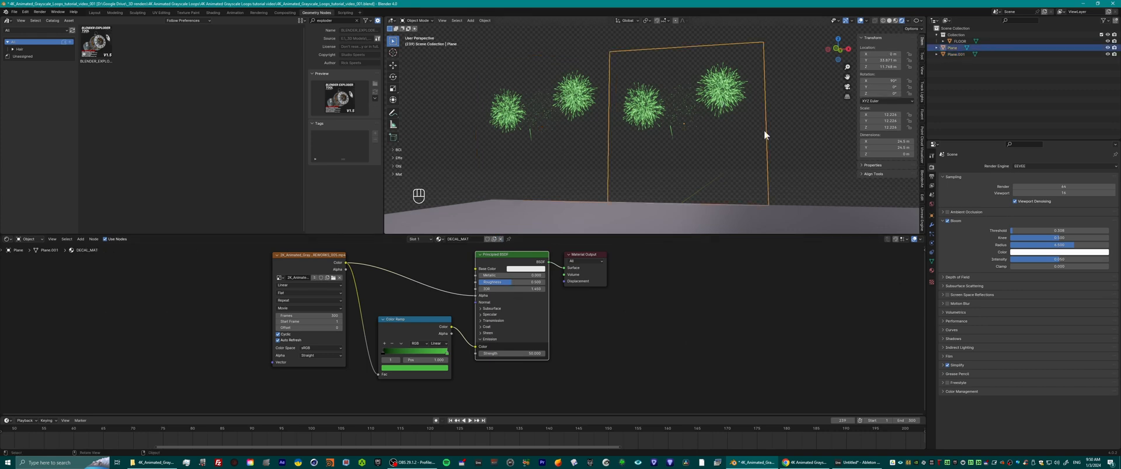
pyautogui.click(547, 79)
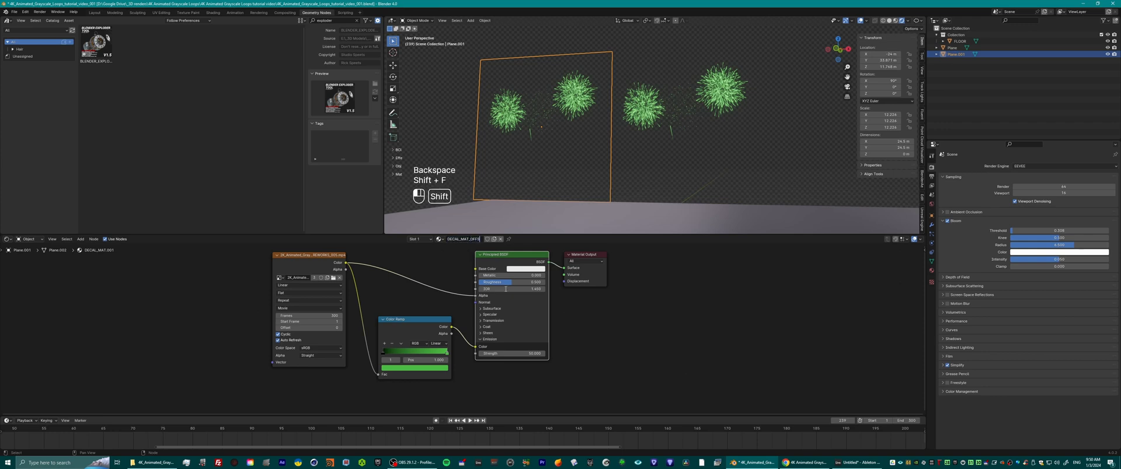
pyautogui.press('Return')
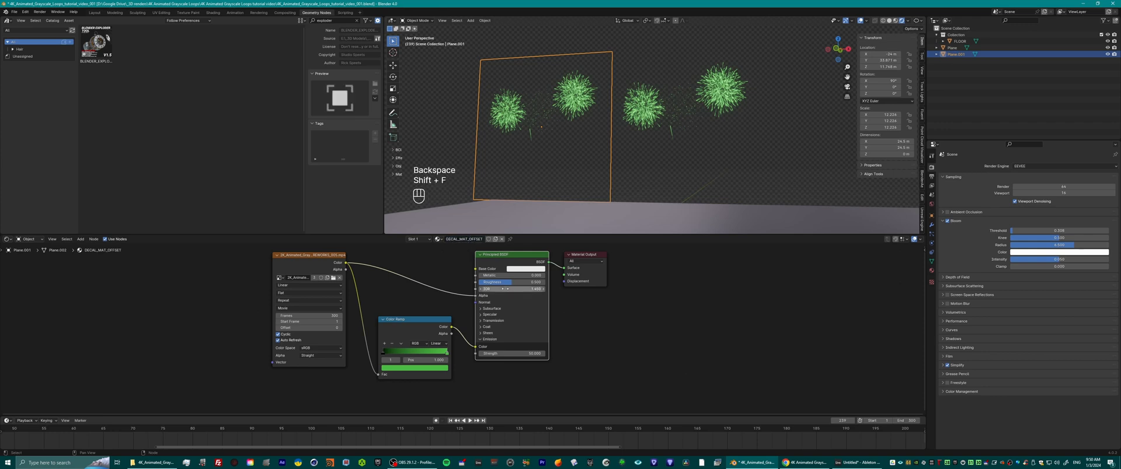
# Play the animation, try different frame offsets on the duplicate plane's video texture, and stop playback.
pyautogui.press('space')
pyautogui.click(325, 328)
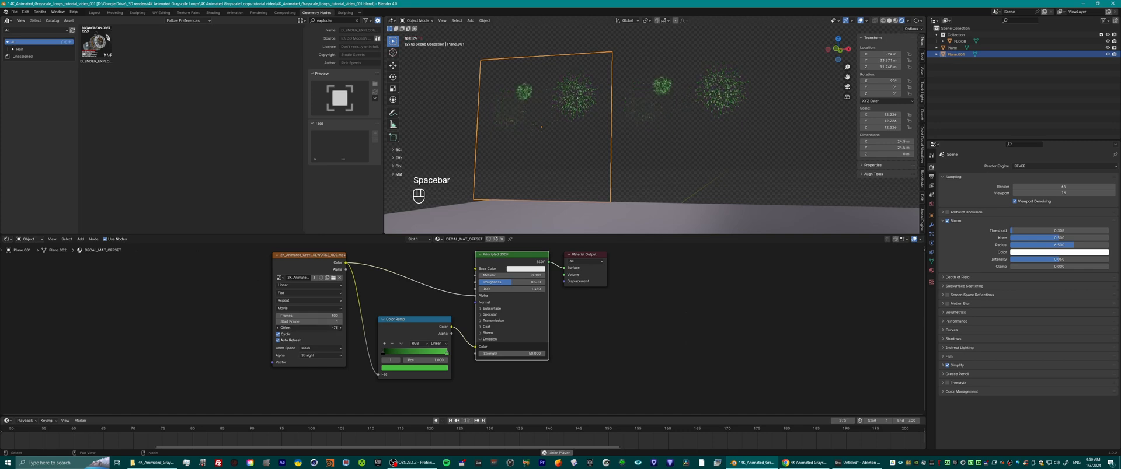
pyautogui.press('Return')
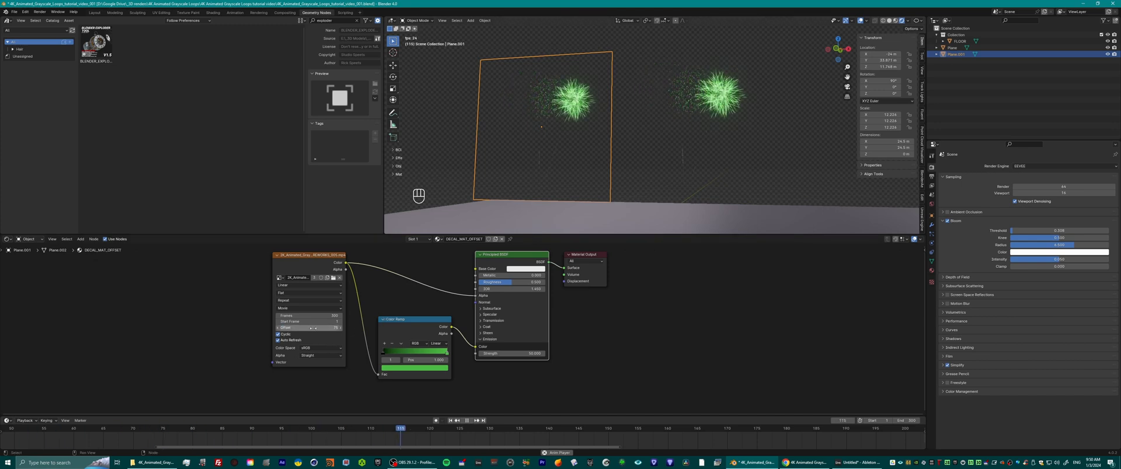
pyautogui.moveTo(313, 328); pyautogui.dragTo(363, 328)
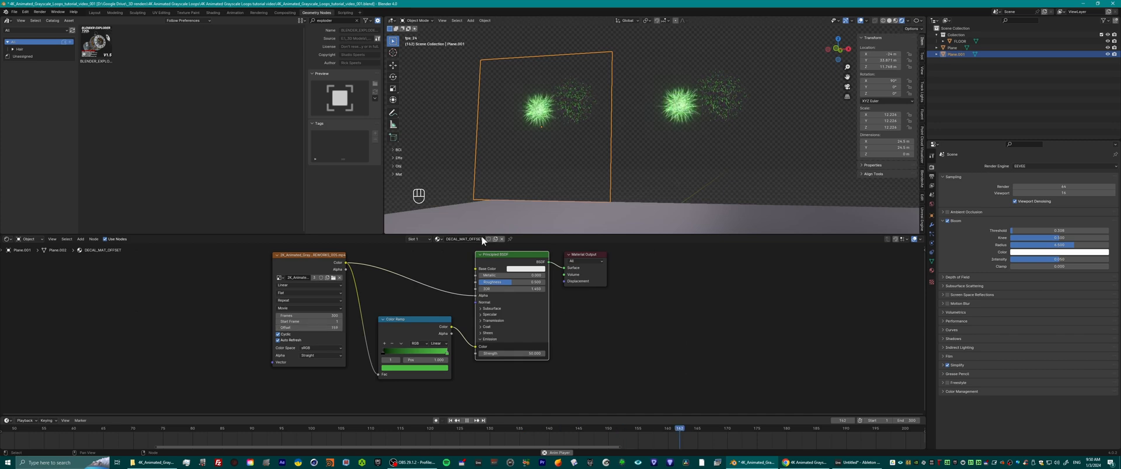
pyautogui.press('space')
# Show the original fireworks plane's material settings and replay the animation to compare both planes.
pyautogui.click(711, 104)
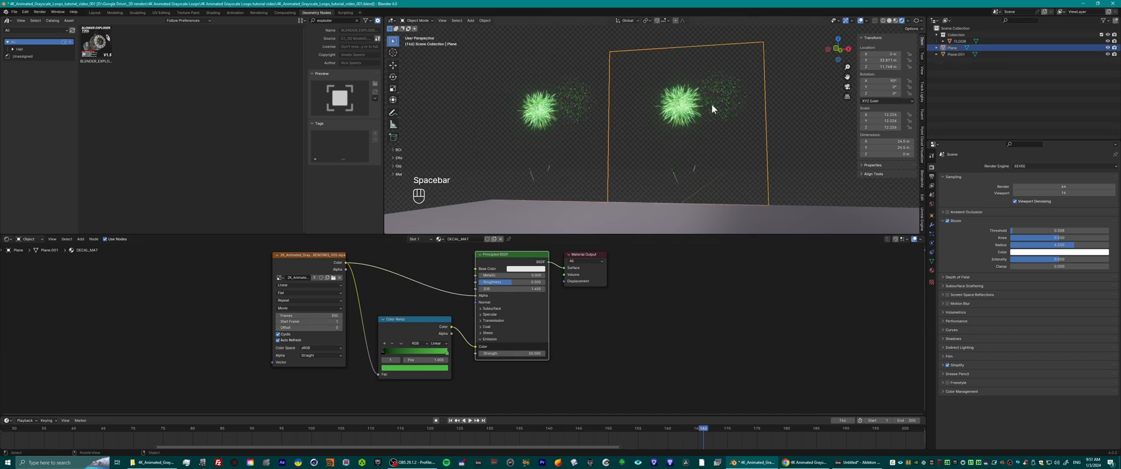
pyautogui.click(930, 270)
pyautogui.click(948, 53)
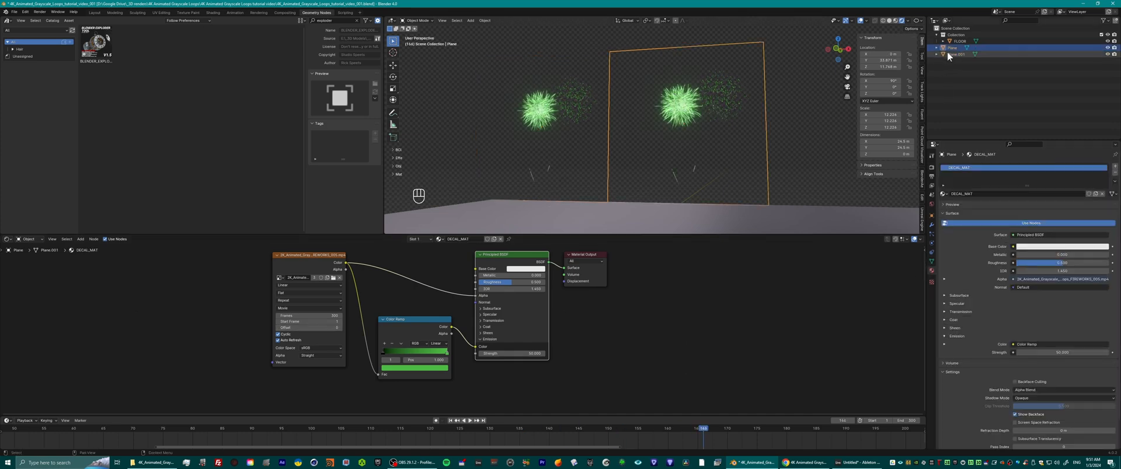
pyautogui.click(952, 47)
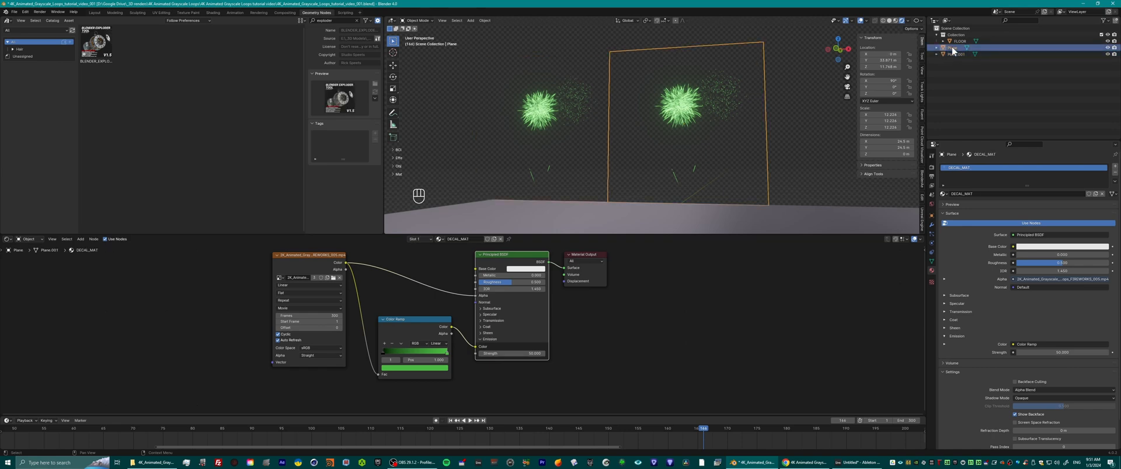
pyautogui.press('space')
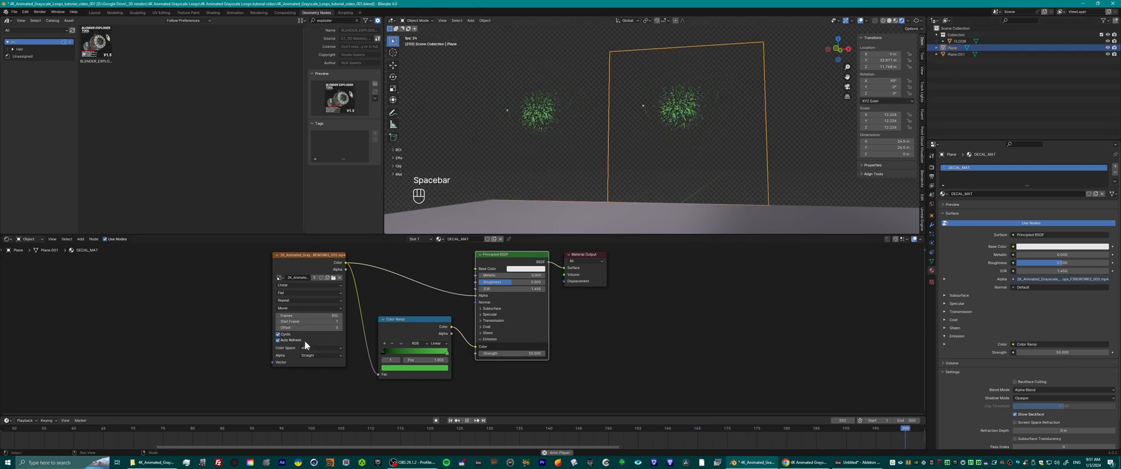
# Raise the duplicate plane's video texture offset further during playback, and stop the animation.
pyautogui.click(534, 111)
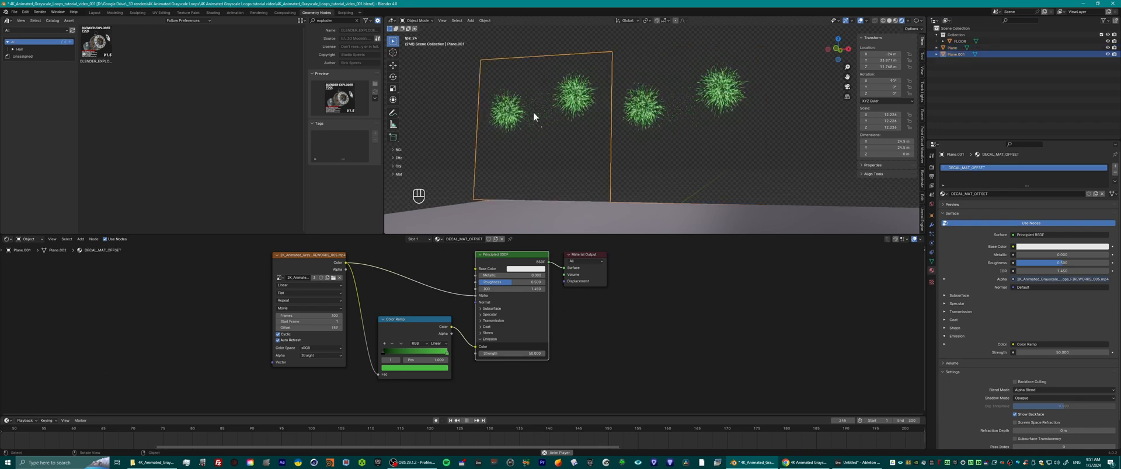
pyautogui.moveTo(318, 328); pyautogui.dragTo(344, 329)
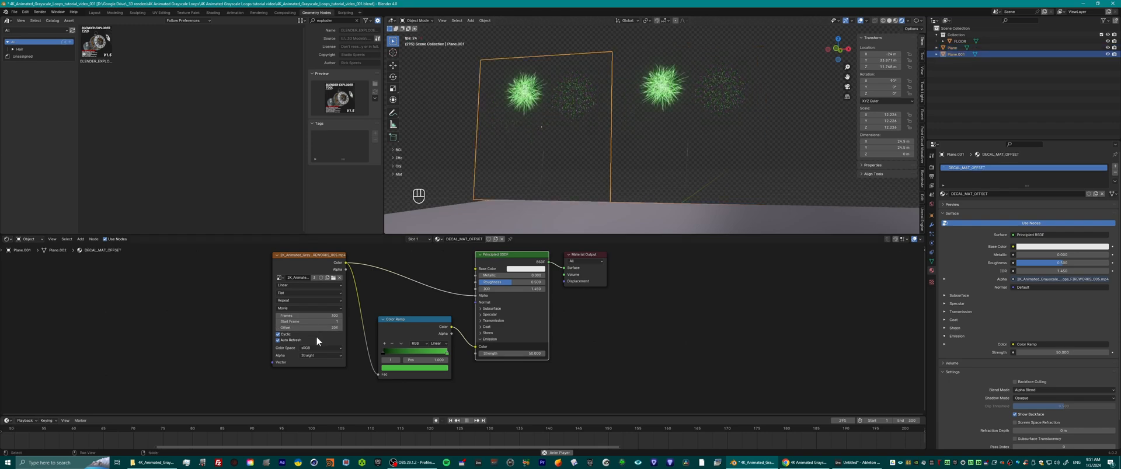
pyautogui.press('space')
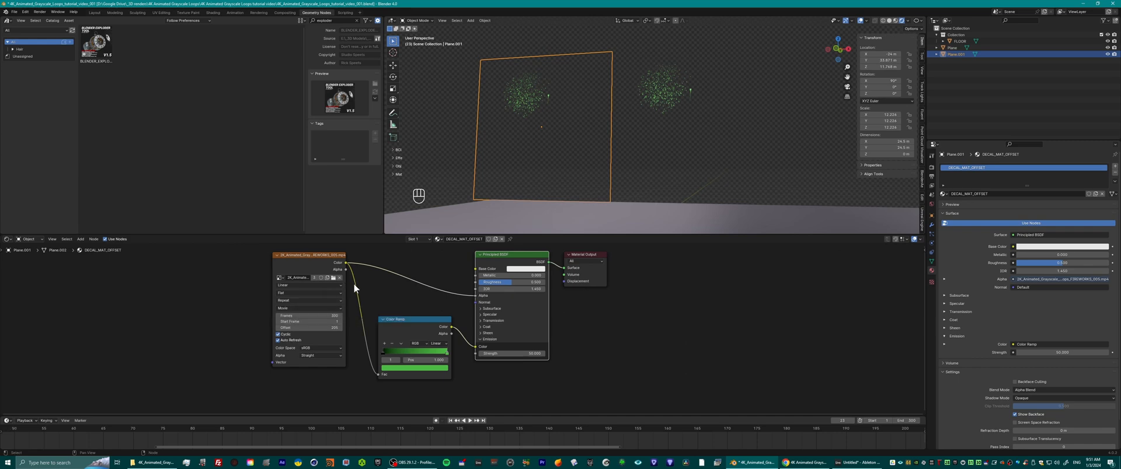
# Replace the duplicate's video texture with 2K_Animated_Grayscale_Texture_Loops_FIREWORKS_001.mp4, start playback, and set its frame count to 300.
pyautogui.click(333, 278)
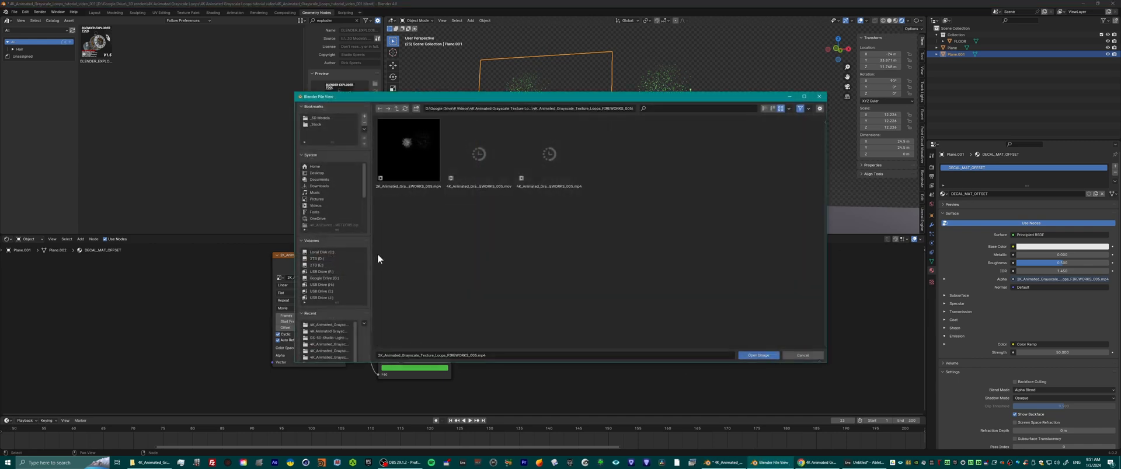
pyautogui.click(396, 109)
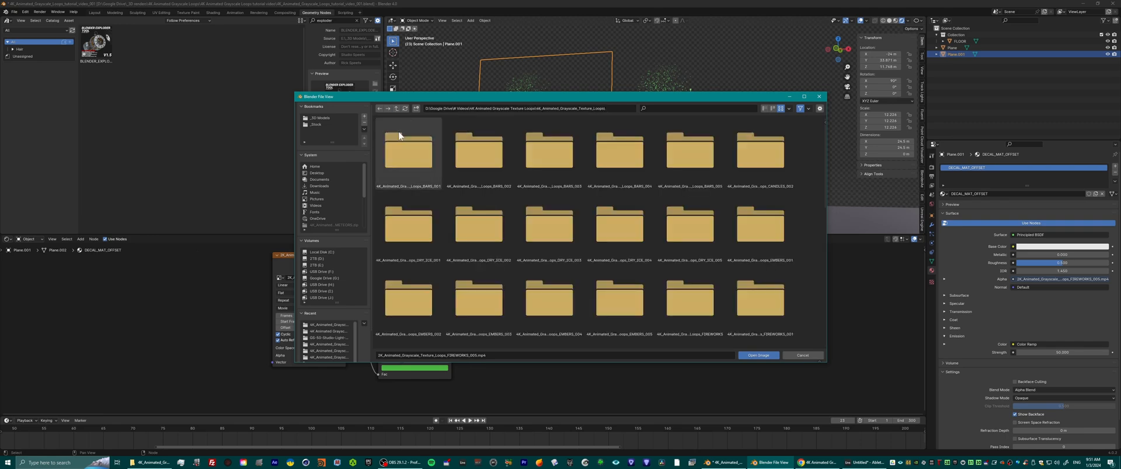
pyautogui.click(764, 109)
pyautogui.doubleClick(477, 237)
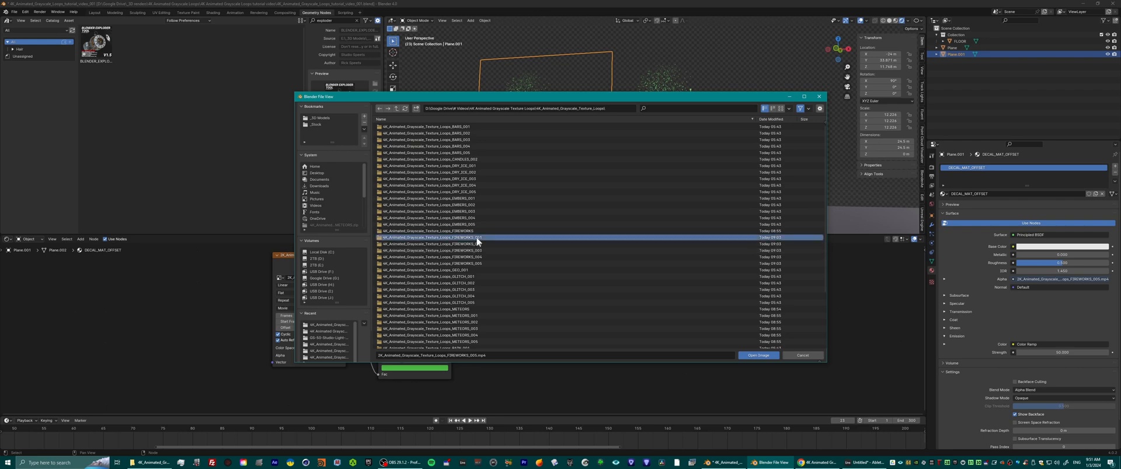
pyautogui.doubleClick(450, 128)
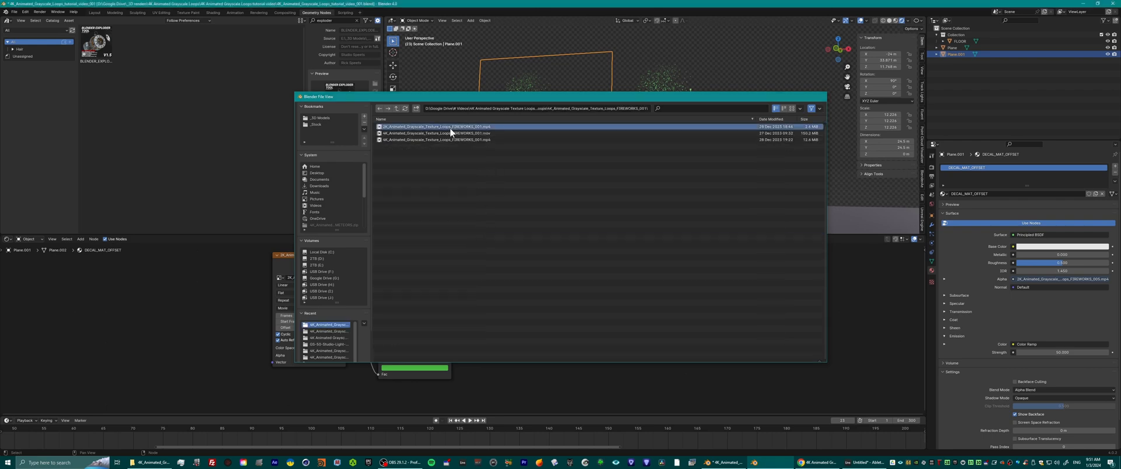
pyautogui.press('space')
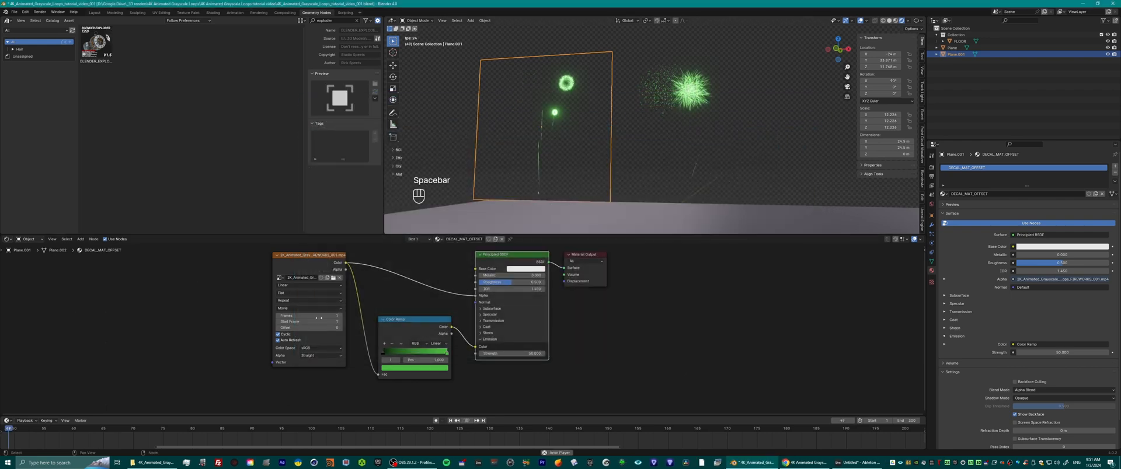
pyautogui.click(336, 316)
pyautogui.write('300')
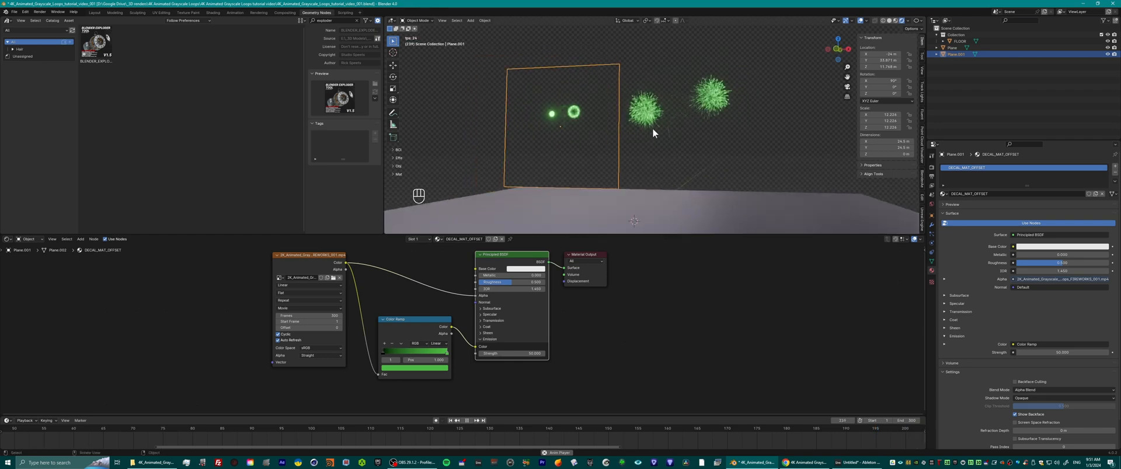
# Move the duplicate plane sideways over the original fireworks plane and lower it along Z to about 11.9 m.
pyautogui.press('g')
pyautogui.click(623, 126)
pyautogui.press('g')
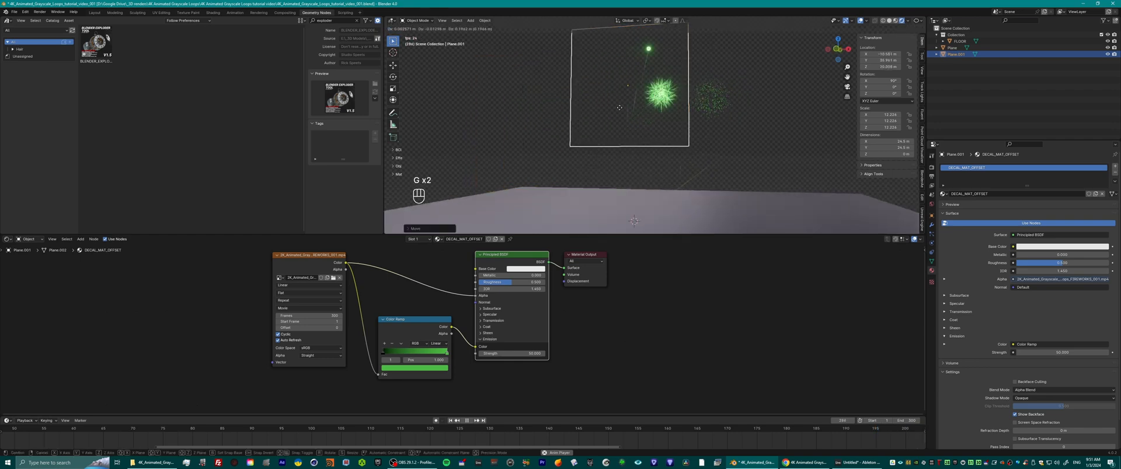
pyautogui.press('z')
pyautogui.click(644, 150)
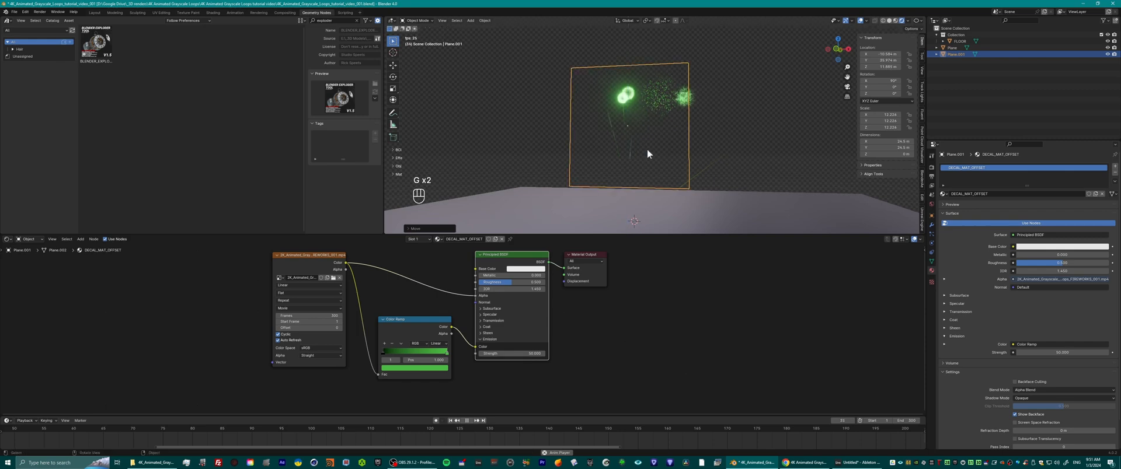
# Duplicate the FIREWORKS_001 plane along X beyond the original plane and give the new copy a single-user material.
pyautogui.keyDown('shift'); pyautogui.moveTo(719, 143); pyautogui.dragTo(690, 142, button='middle'); pyautogui.keyUp('shift')
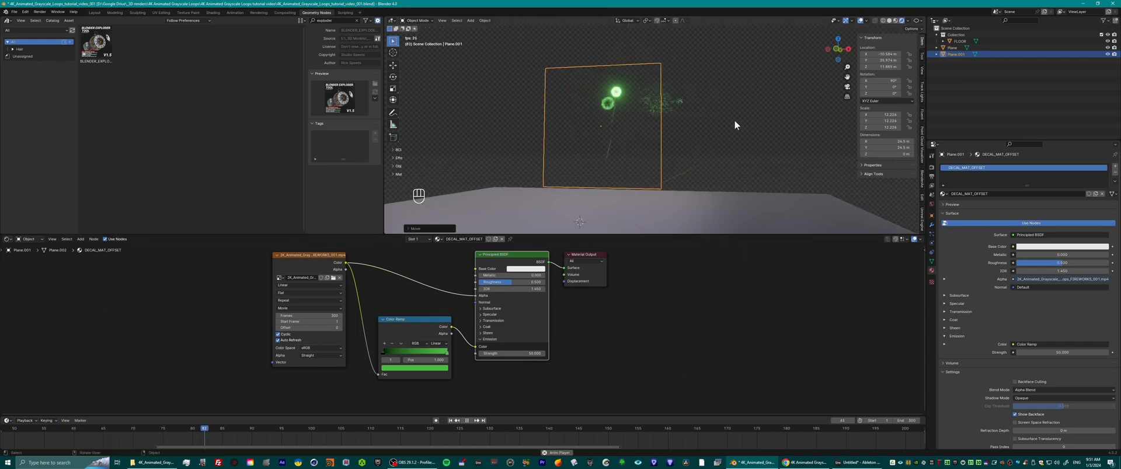
pyautogui.hotkey('shift', 'd')
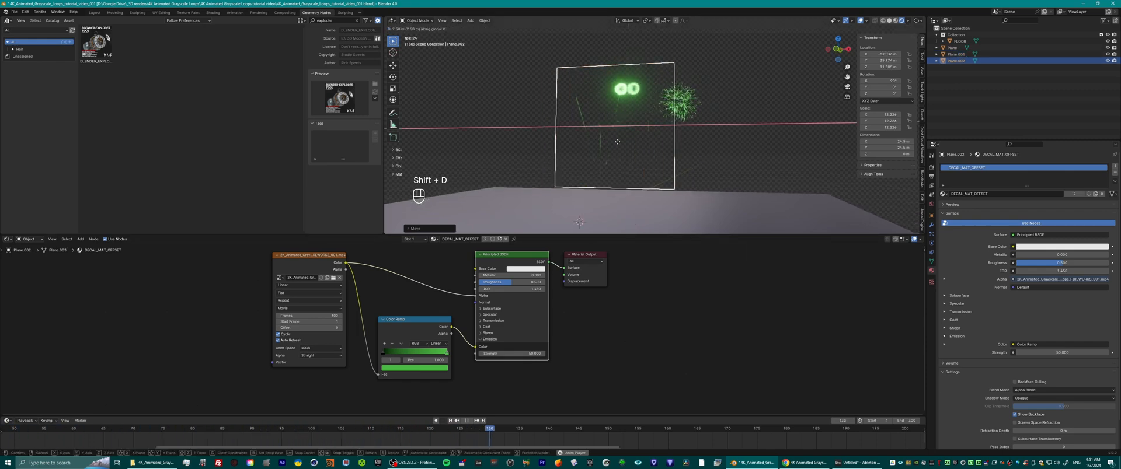
pyautogui.keyDown('ctrl'); pyautogui.click(742, 149); pyautogui.keyUp('ctrl')
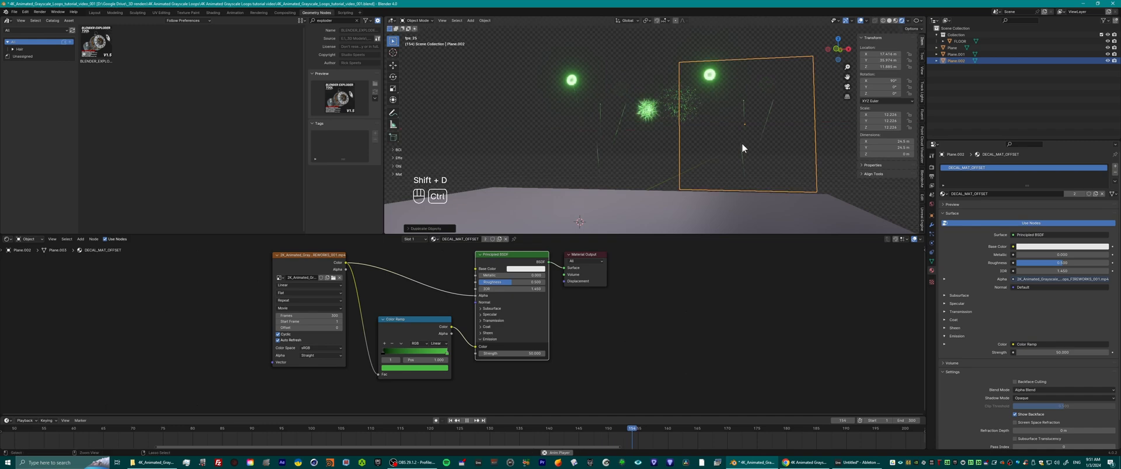
pyautogui.click(500, 237)
# Replace the new plane's video texture with 2K_Animated_Grayscale_Texture_Loops_FIREWORKS_004.mp4 and set its frame count to 300.
pyautogui.click(333, 277)
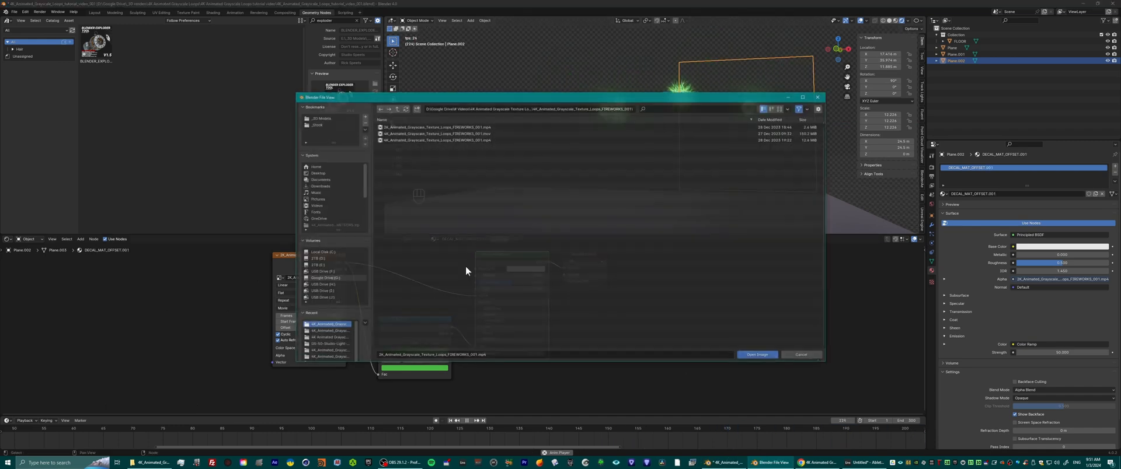
pyautogui.click(390, 111)
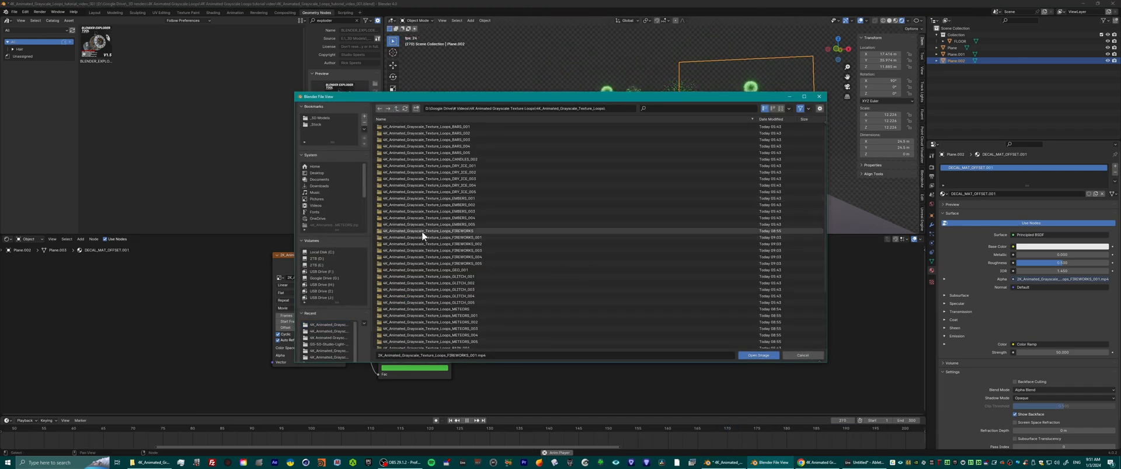
pyautogui.doubleClick(475, 257)
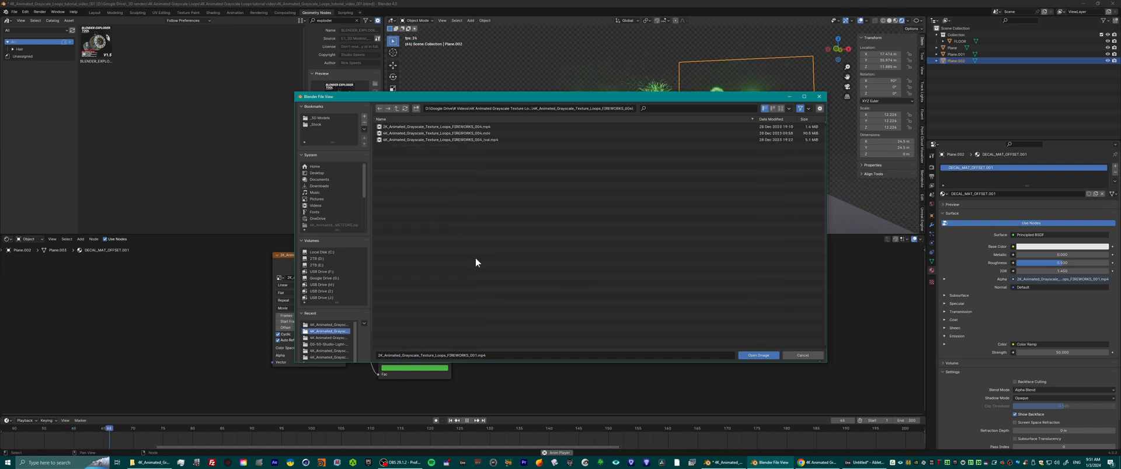
pyautogui.click(781, 108)
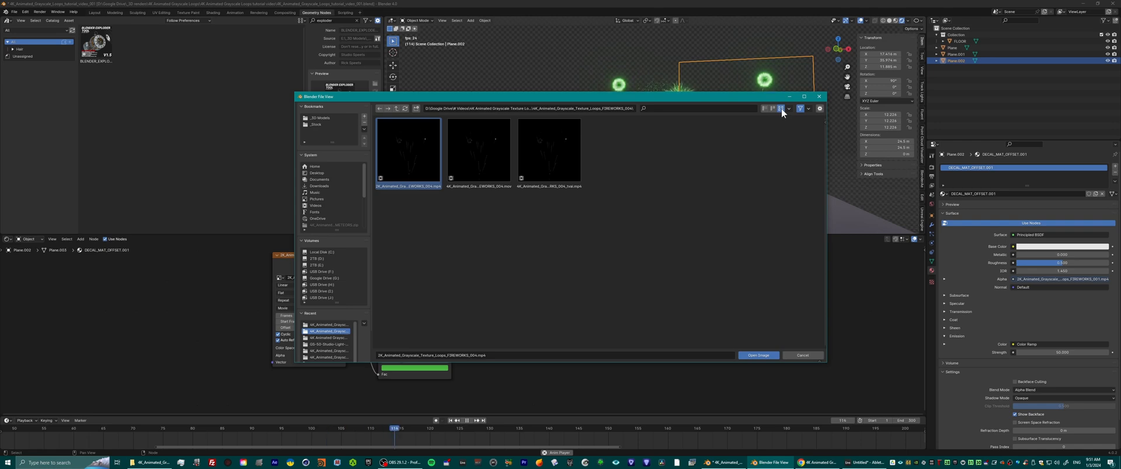
pyautogui.doubleClick(402, 141)
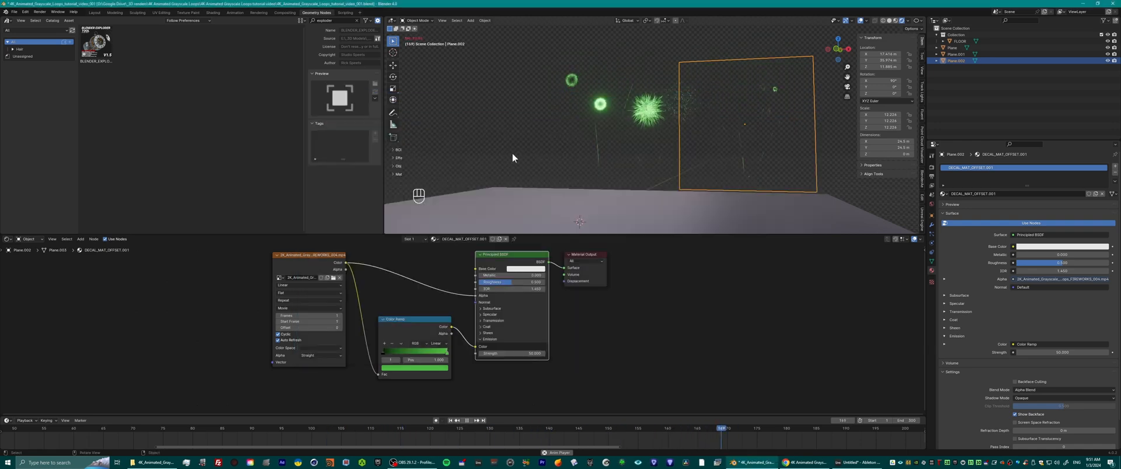
pyautogui.click(326, 316)
pyautogui.write('300')
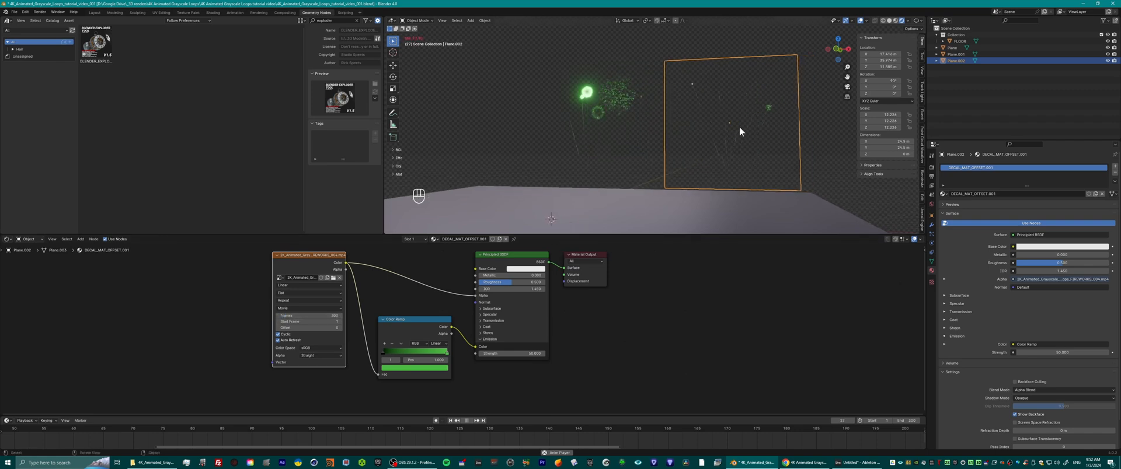
# Examine the playing fireworks on the new plane up close and from different angles.
pyautogui.scroll(5, 767, 131)
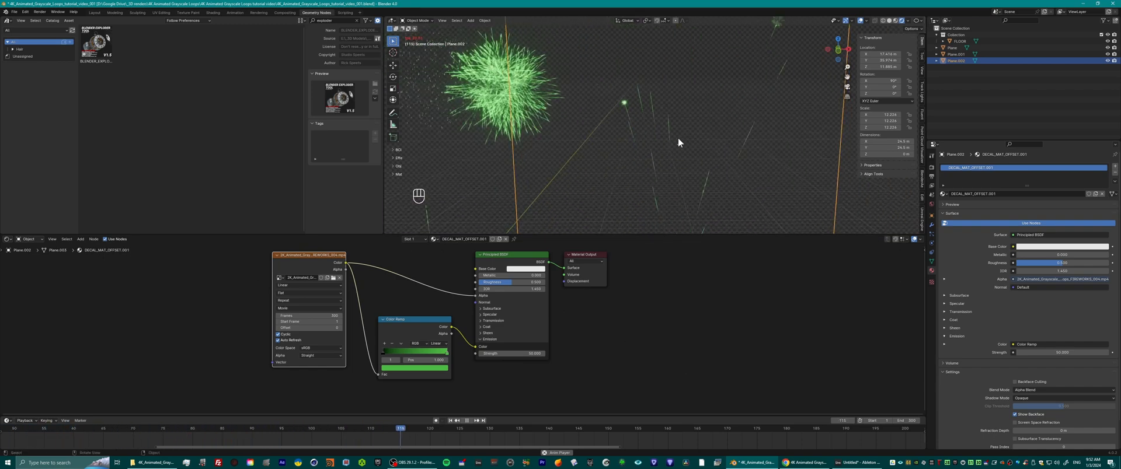
pyautogui.scroll(-3, 678, 137)
pyautogui.keyDown('shift'); pyautogui.moveTo(678, 135); pyautogui.dragTo(710, 132, button='middle'); pyautogui.keyUp('shift')
pyautogui.scroll(5, 664, 139)
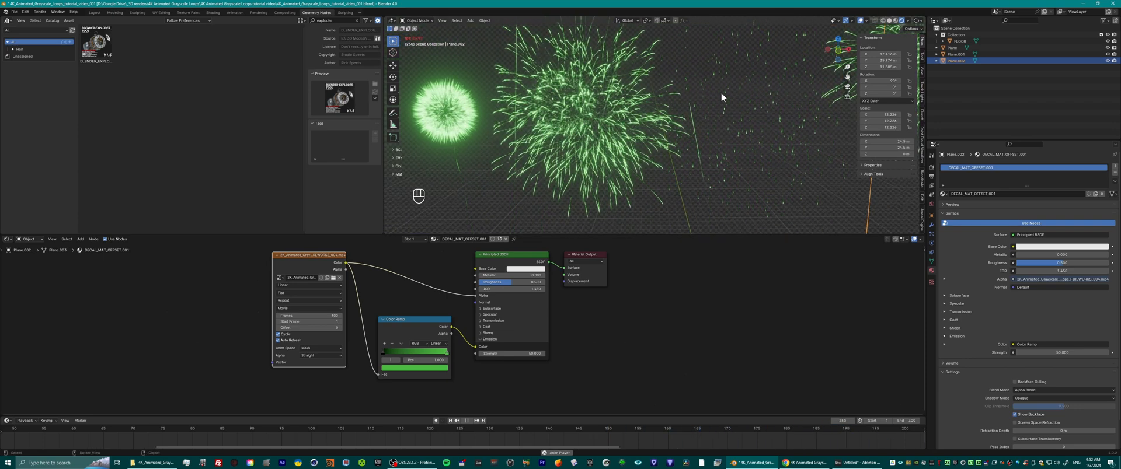
pyautogui.moveTo(721, 92); pyautogui.dragTo(517, 88, button='middle')
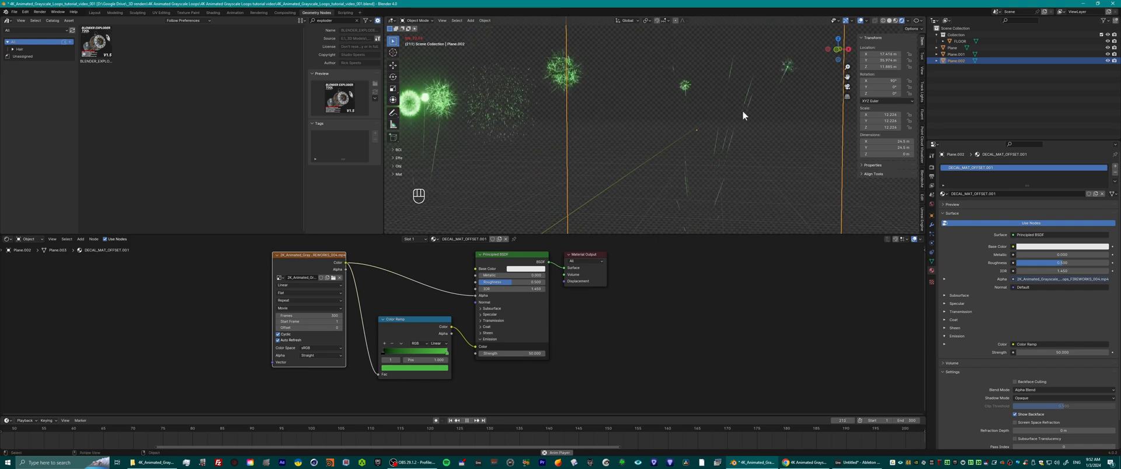
pyautogui.moveTo(649, 111); pyautogui.dragTo(712, 159, button='middle')
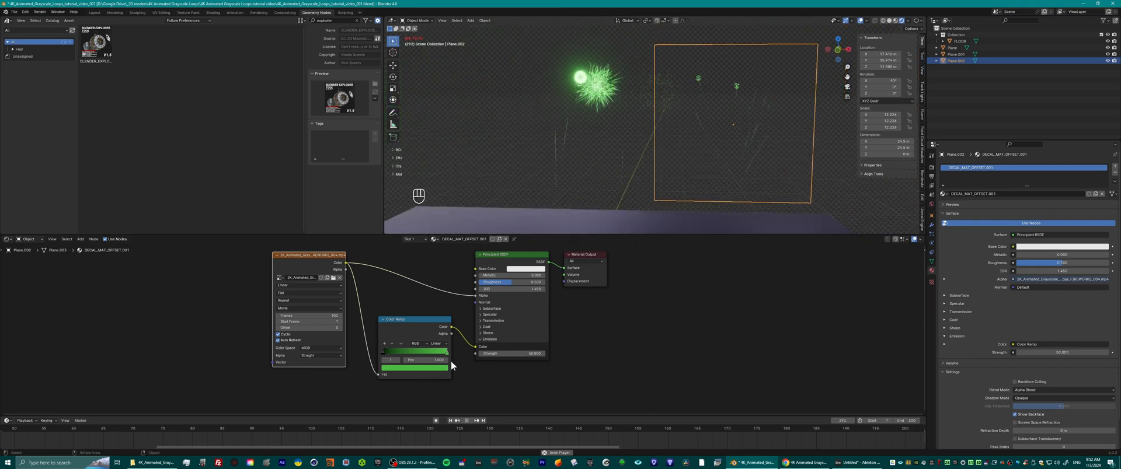
# Recolor the newest plane's fireworks purple and the original plane's fireworks golden orange through the end colors of their color ramps.
pyautogui.click(426, 370)
pyautogui.click(433, 313)
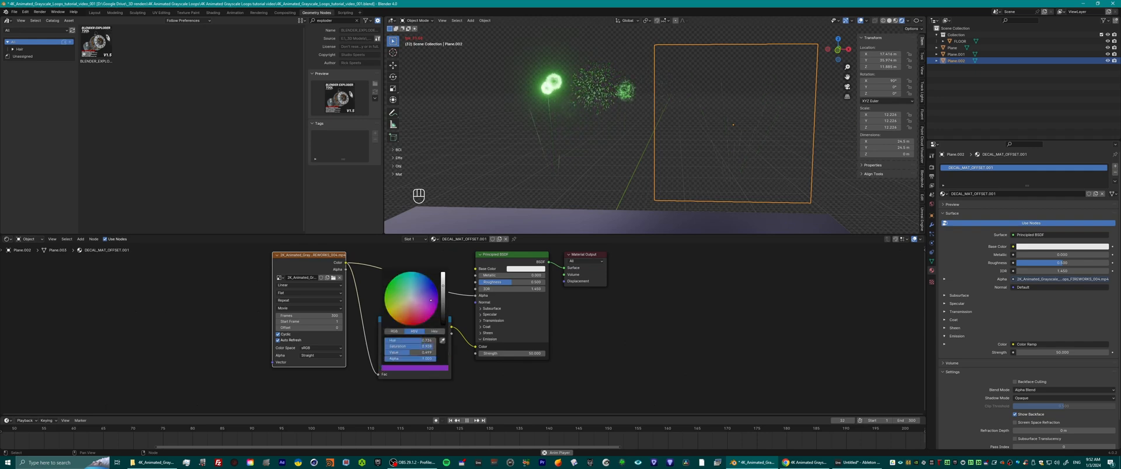
pyautogui.click(628, 85)
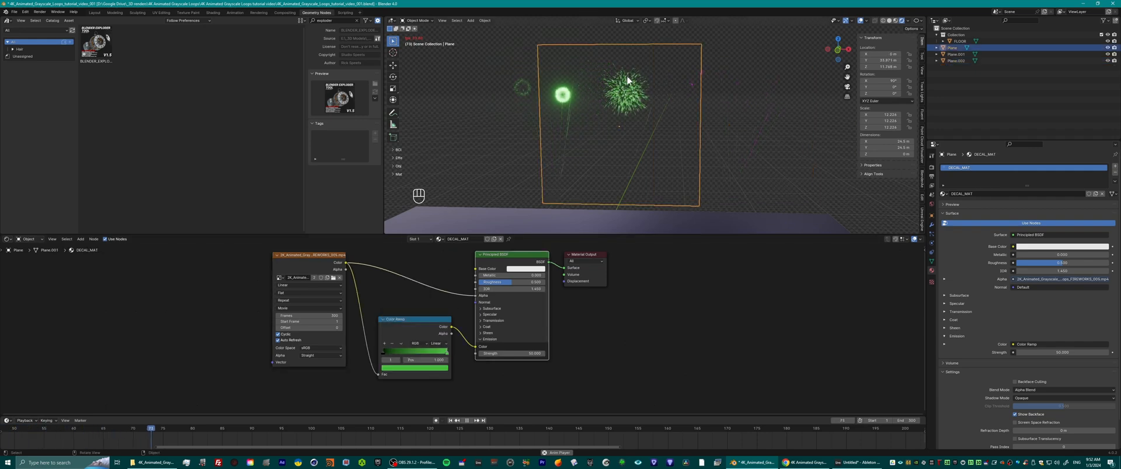
pyautogui.click(411, 369)
pyautogui.click(435, 286)
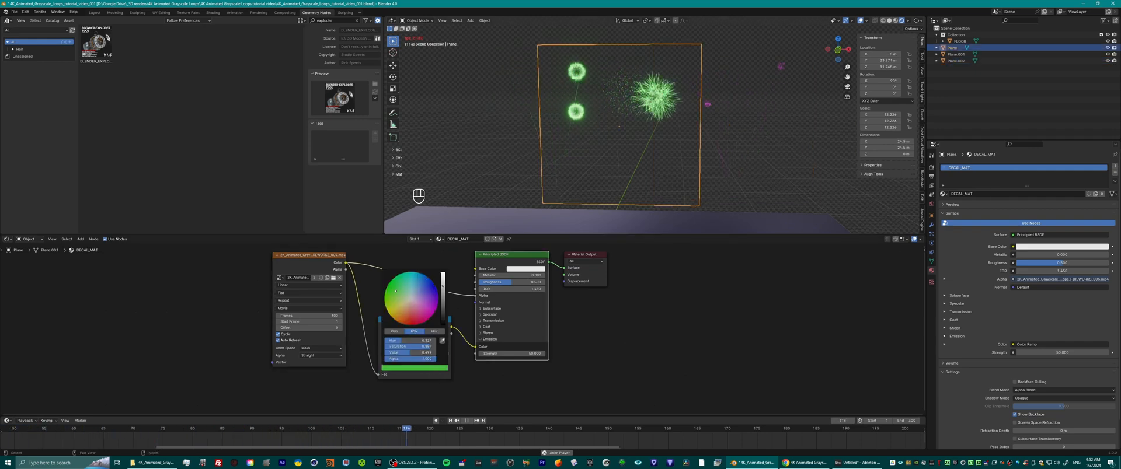
pyautogui.click(422, 284)
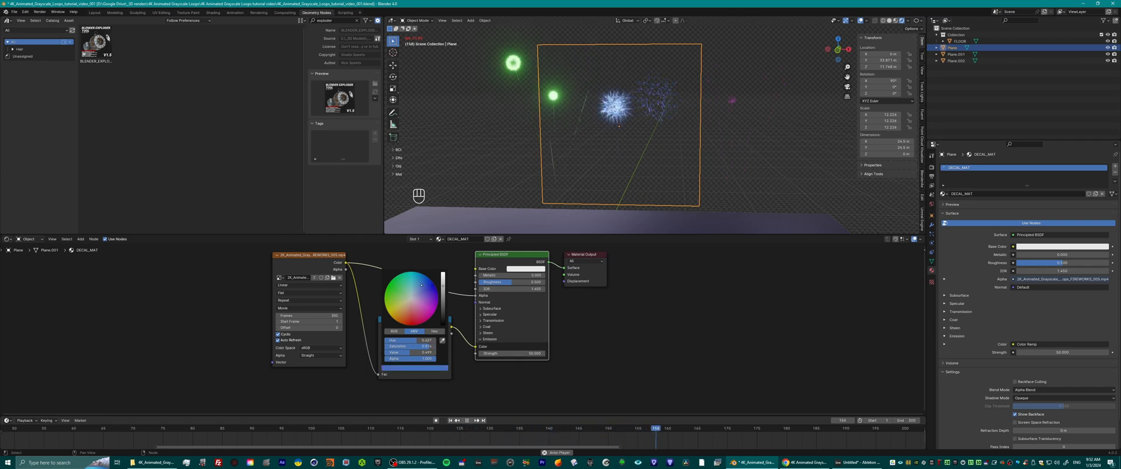
pyautogui.moveTo(422, 284)
pyautogui.mouseDown()
pyautogui.moveTo(429, 302)
pyautogui.moveTo(413, 282)
pyautogui.moveTo(392, 314)
pyautogui.mouseUp()
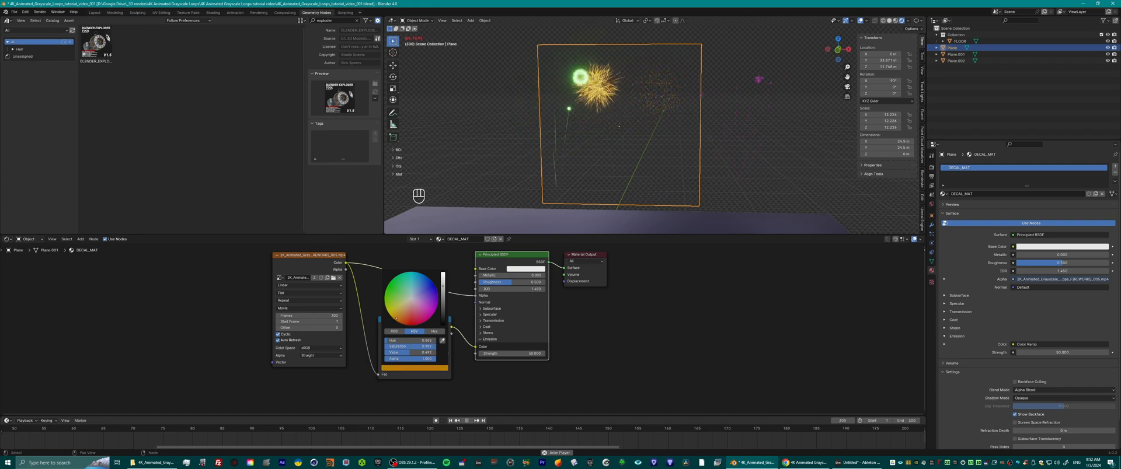
# Select the newest fireworks plane, switch to CareUEyes to pause its screen color filter, and close its window.
pyautogui.click(810, 204)
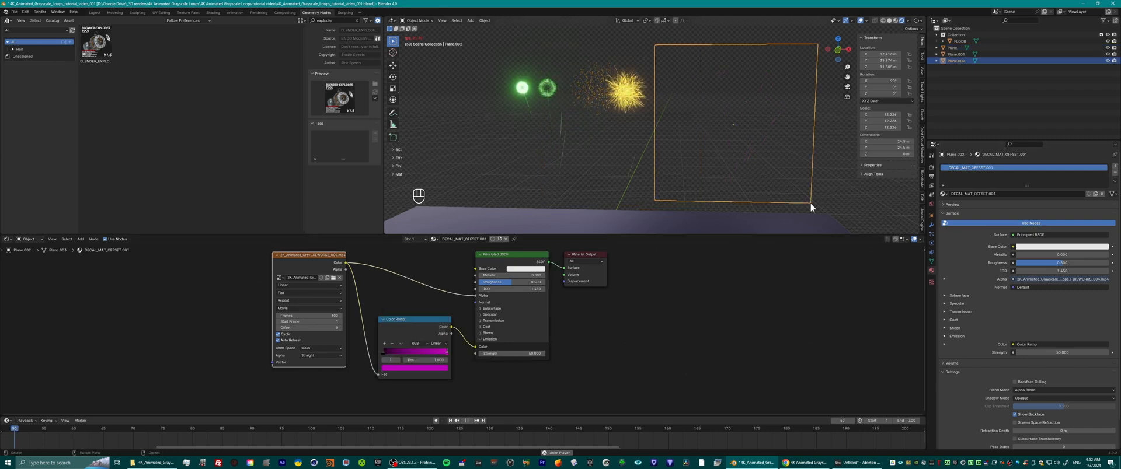
pyautogui.click(992, 461)
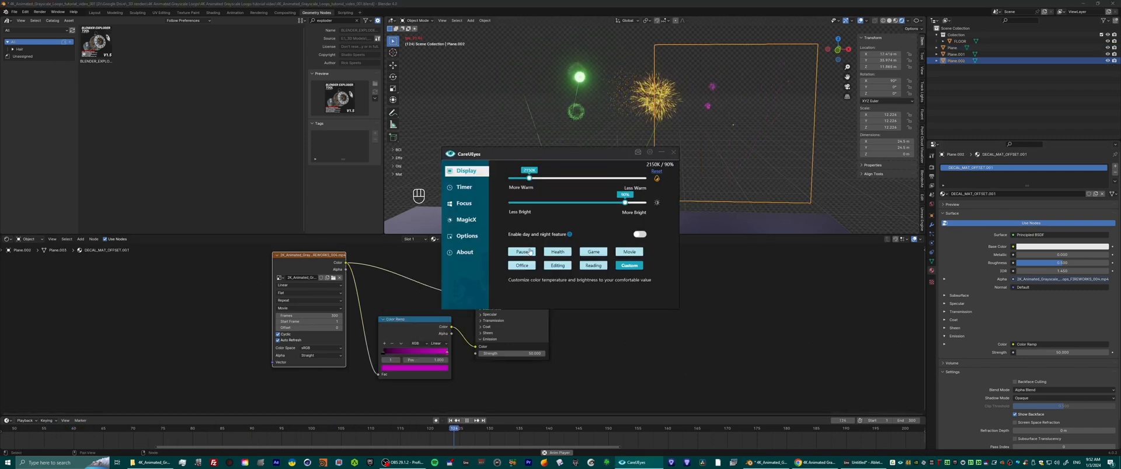
pyautogui.click(530, 251)
pyautogui.click(571, 4)
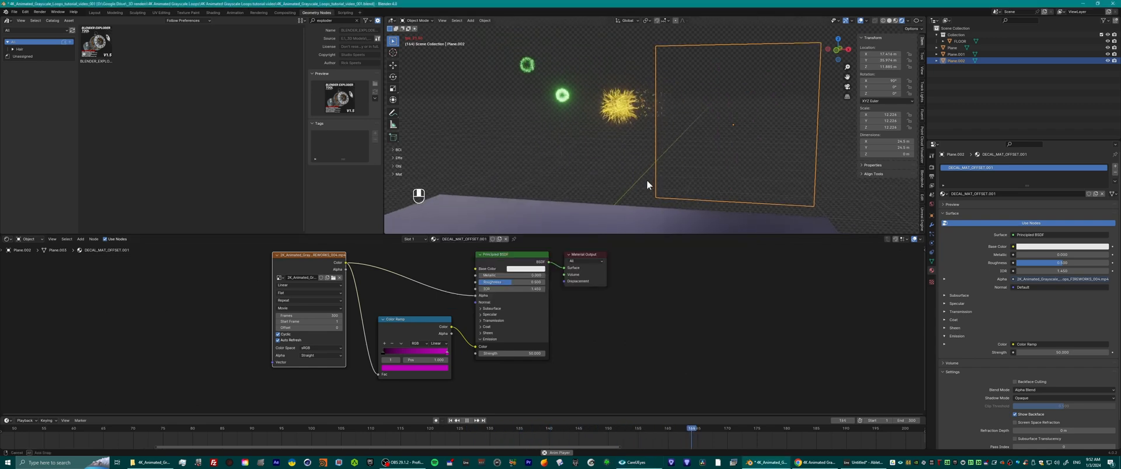
# Recolor the newest plane's fireworks deep red in the color ramp and strongly increase the material's emission strength.
pyautogui.keyDown('shift'); pyautogui.moveTo(697, 166); pyautogui.dragTo(657, 164, button='middle'); pyautogui.keyUp('shift')
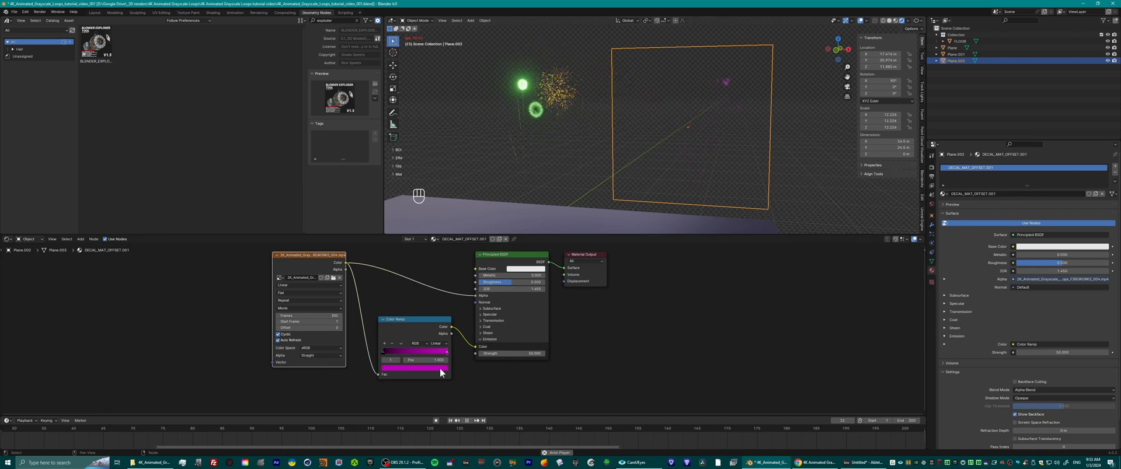
pyautogui.click(412, 368)
pyautogui.moveTo(432, 304); pyautogui.dragTo(419, 324)
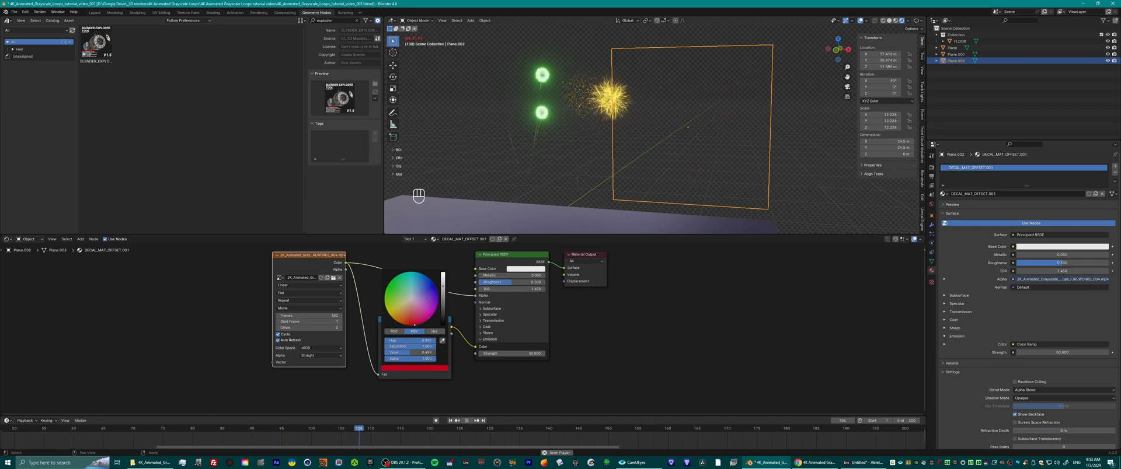
pyautogui.click(519, 354)
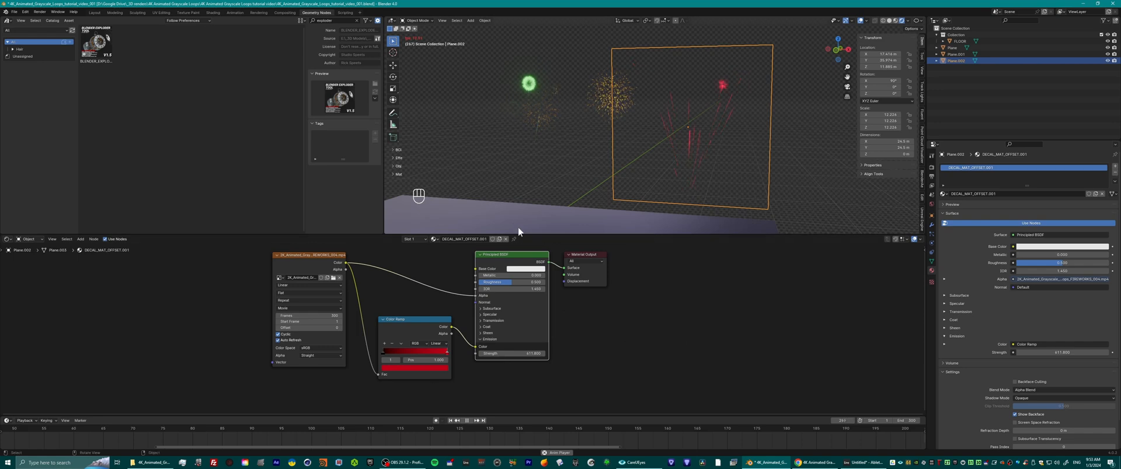
# Examine the brightened red fireworks up close and alongside the green and golden ones.
pyautogui.moveTo(629, 194); pyautogui.dragTo(666, 182, button='middle')
pyautogui.scroll(5, 667, 182)
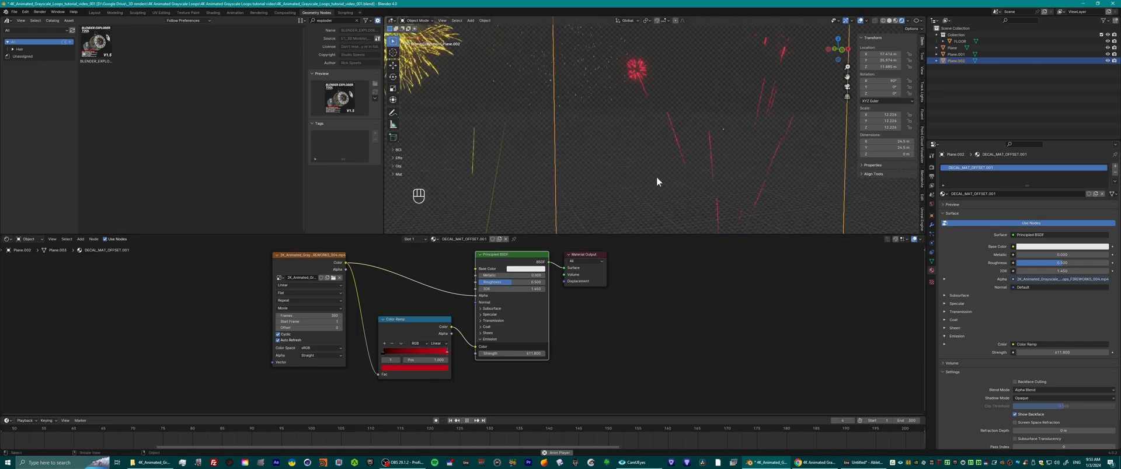
pyautogui.scroll(-3, 654, 174)
pyautogui.scroll(-1, 585, 149)
pyautogui.keyDown('shift'); pyautogui.moveTo(577, 149); pyautogui.dragTo(657, 161, button='middle'); pyautogui.keyUp('shift')
pyautogui.scroll(-2, 709, 153)
pyautogui.scroll(2, 667, 159)
pyautogui.scroll(1, 653, 148)
pyautogui.hotkey('shift', 'a')
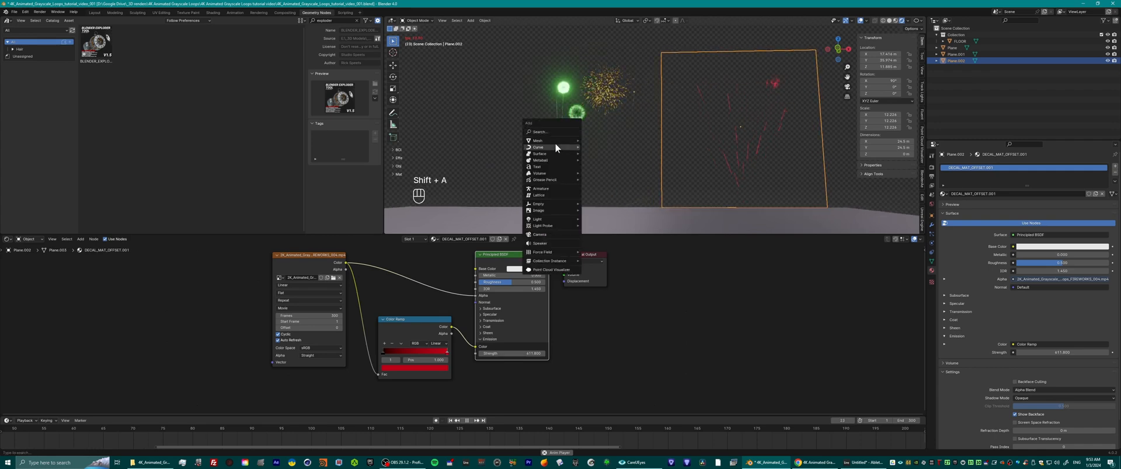
pyautogui.moveTo(556, 140)
pyautogui.hotkey('ctrl', 'z')
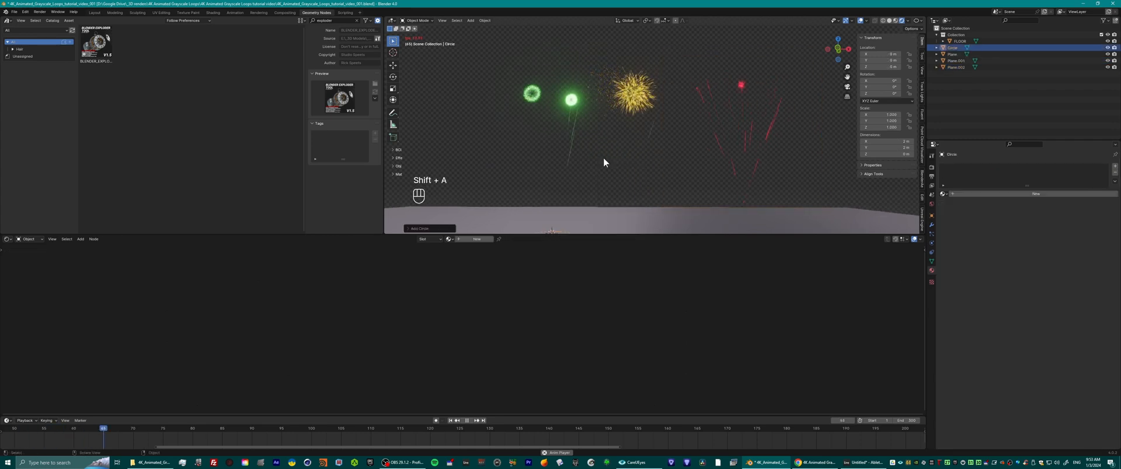
# Add a cube on the floor in front of the fireworks planes and stretch it along Z into an upright block.
pyautogui.hotkey('shift', 'a')
pyautogui.moveTo(560, 160)
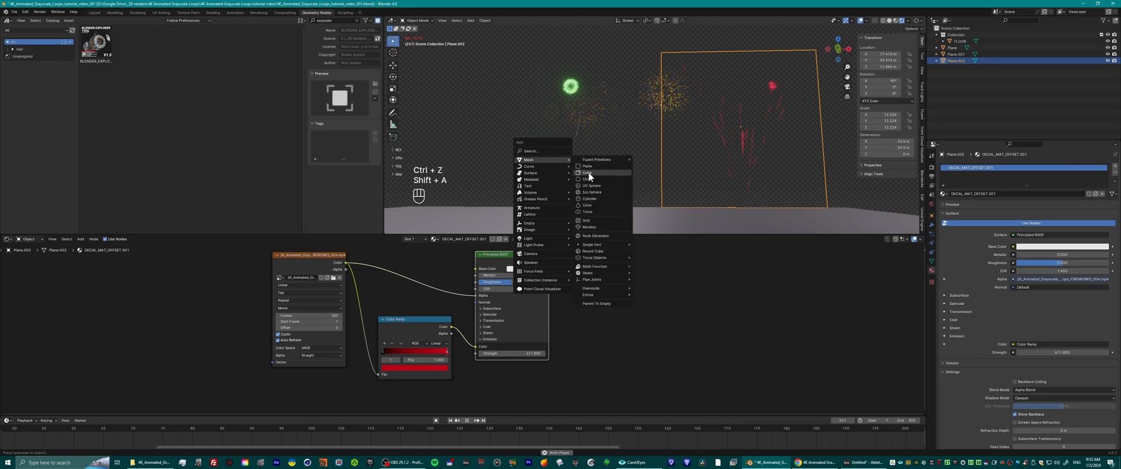
pyautogui.click(588, 173)
pyautogui.press('f')
pyautogui.press('z')
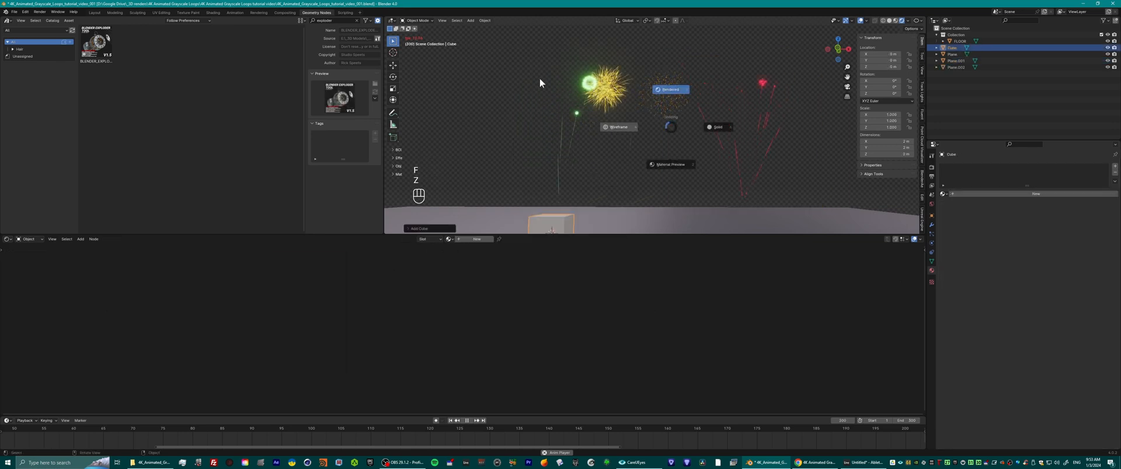
pyautogui.press('s')
pyautogui.press('z')
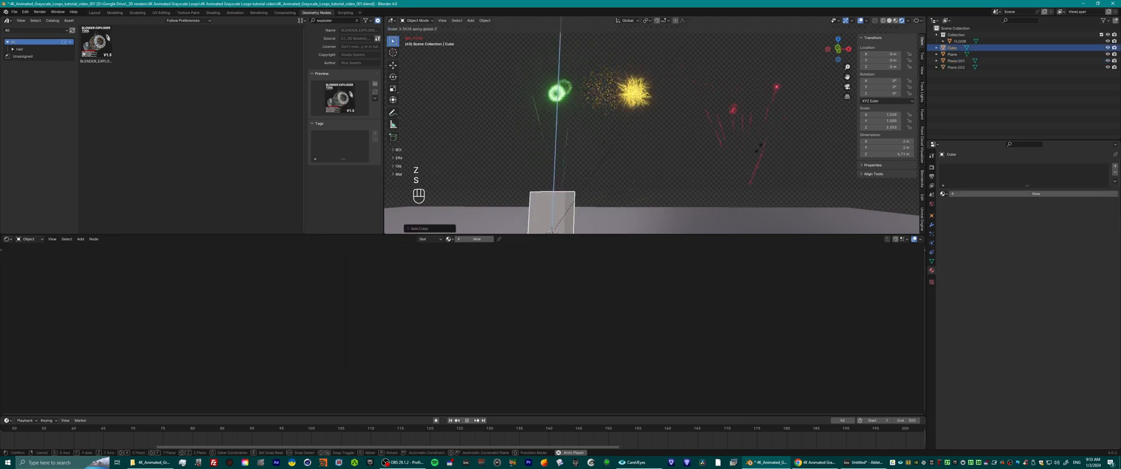
pyautogui.click(752, 154)
# Move the block to one side of the fireworks, stretch it to about 11.7 m tall, and raise it as a tower.
pyautogui.press('g')
pyautogui.press('x')
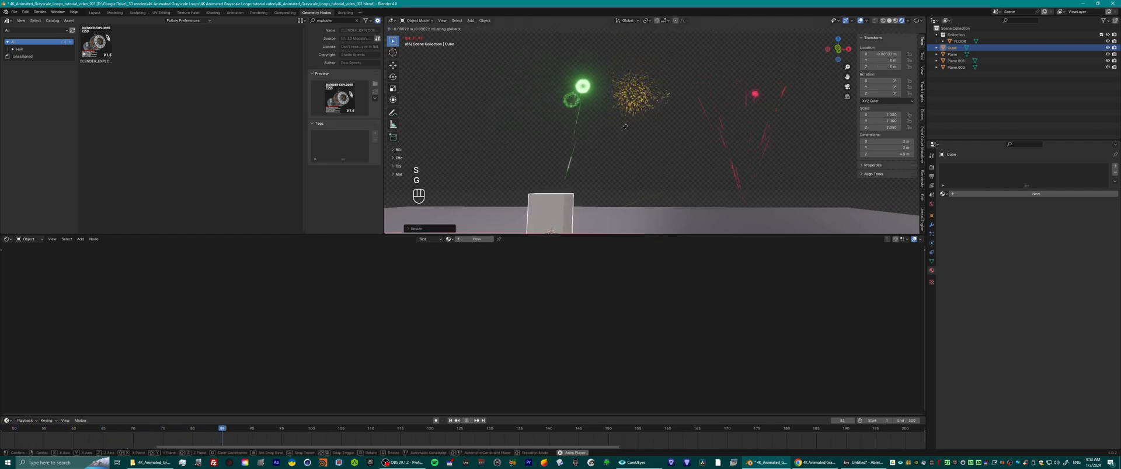
pyautogui.click(583, 126)
pyautogui.press('s')
pyautogui.press('z')
pyautogui.click(595, 133)
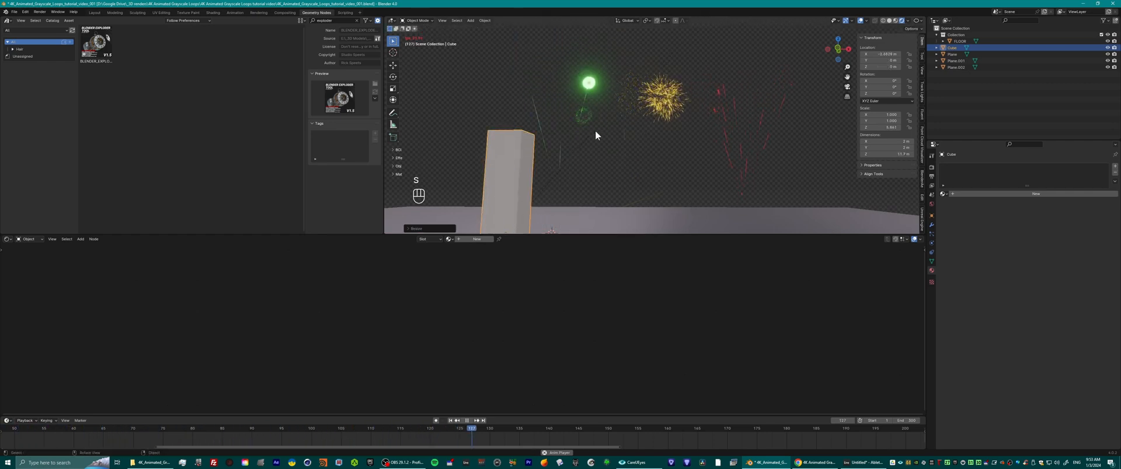
pyautogui.press('g')
pyautogui.click(521, 128)
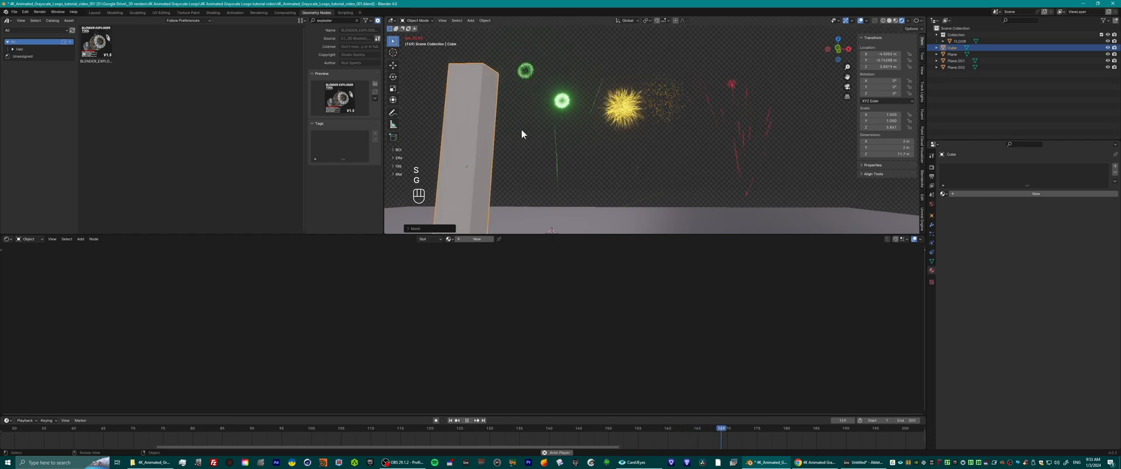
# Duplicate the tower three times, placing two copies at the opposite side of the fireworks and a lower one beside the original.
pyautogui.hotkey('shift', 'd')
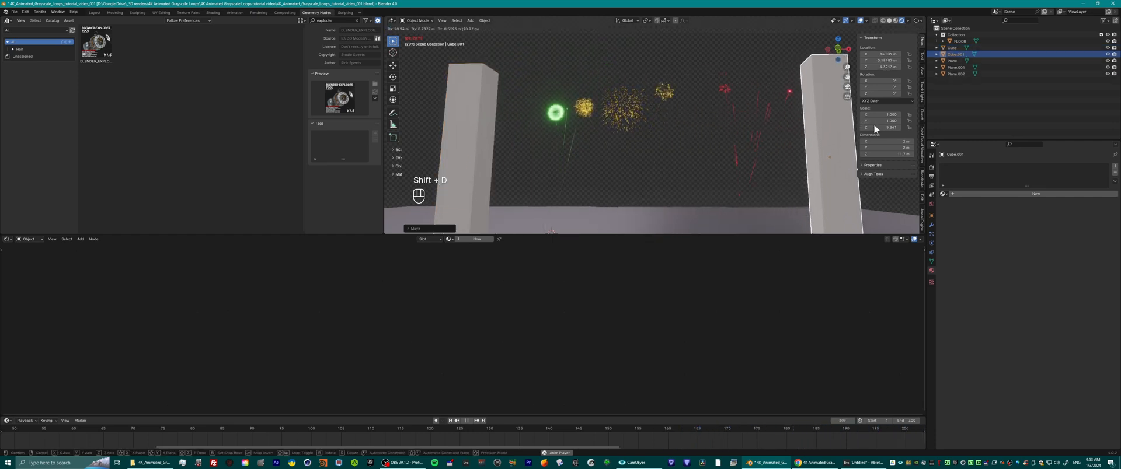
pyautogui.click(873, 124)
pyautogui.hotkey('shift', 'd')
pyautogui.click(752, 208)
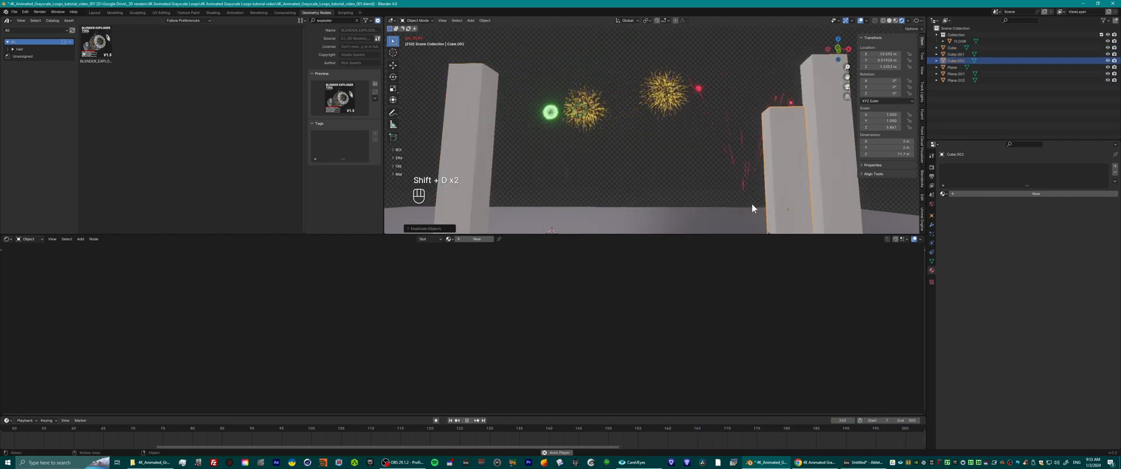
pyautogui.hotkey('shift', 'd')
pyautogui.click(555, 203)
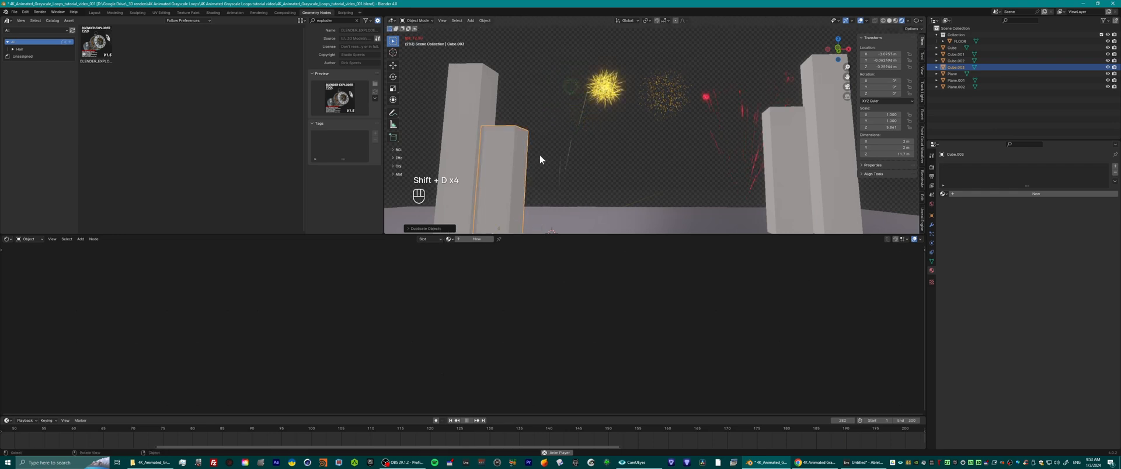
# Add five more tower duplicates, four at staggered heights across the middle and one beside the far pair, to form a skyline.
pyautogui.hotkey('shift', 'd')
pyautogui.click(618, 176)
pyautogui.hotkey('shift', 'd')
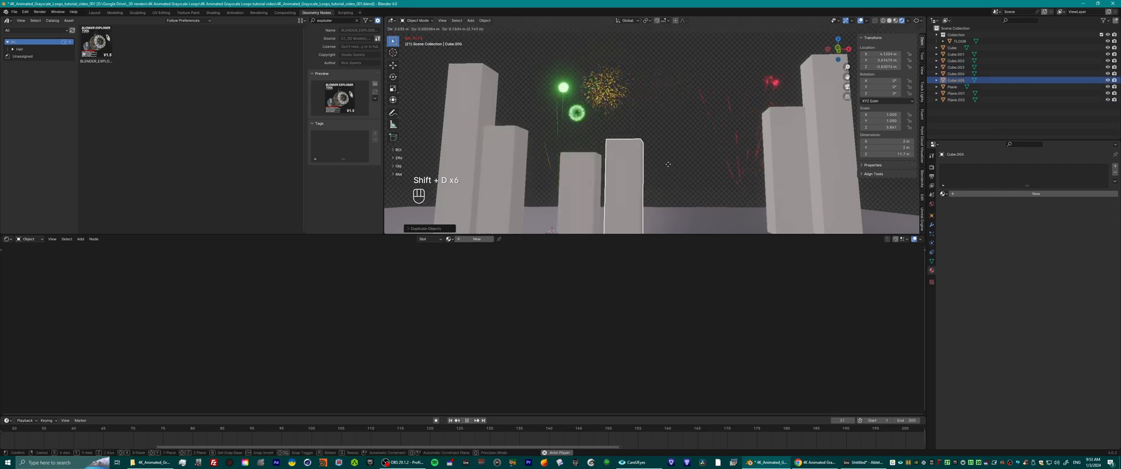
pyautogui.click(667, 164)
pyautogui.hotkey('shift', 'd')
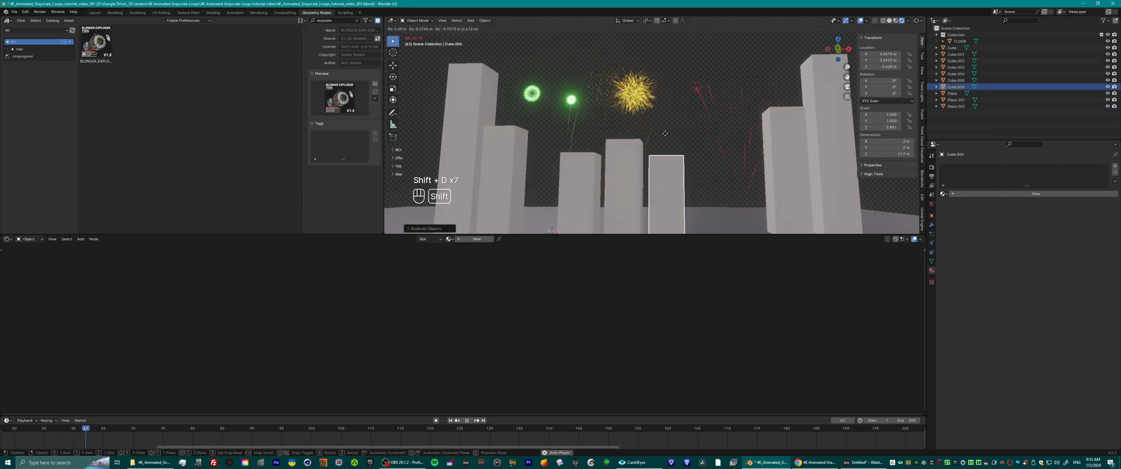
pyautogui.click(660, 136)
pyautogui.hotkey('shift', 'd')
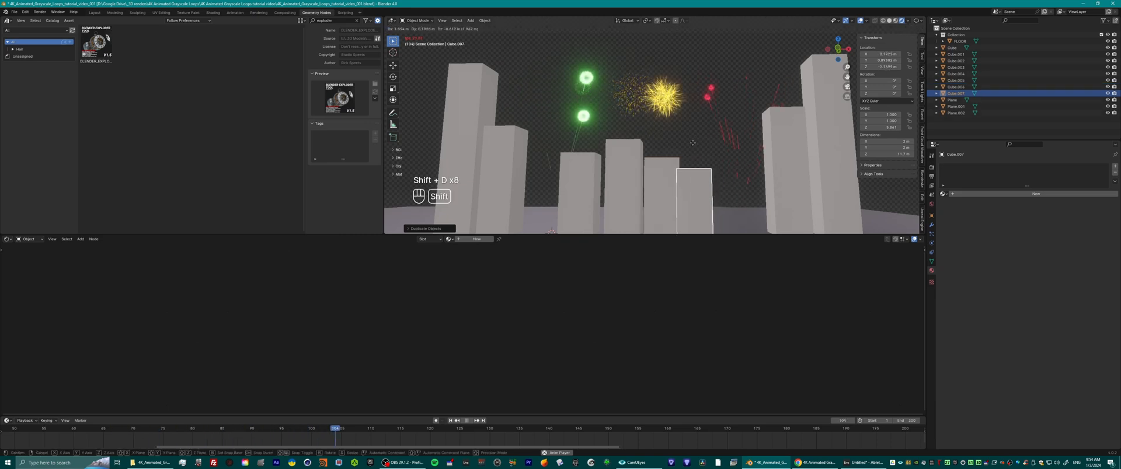
pyautogui.click(699, 150)
pyautogui.hotkey('shift', 'd')
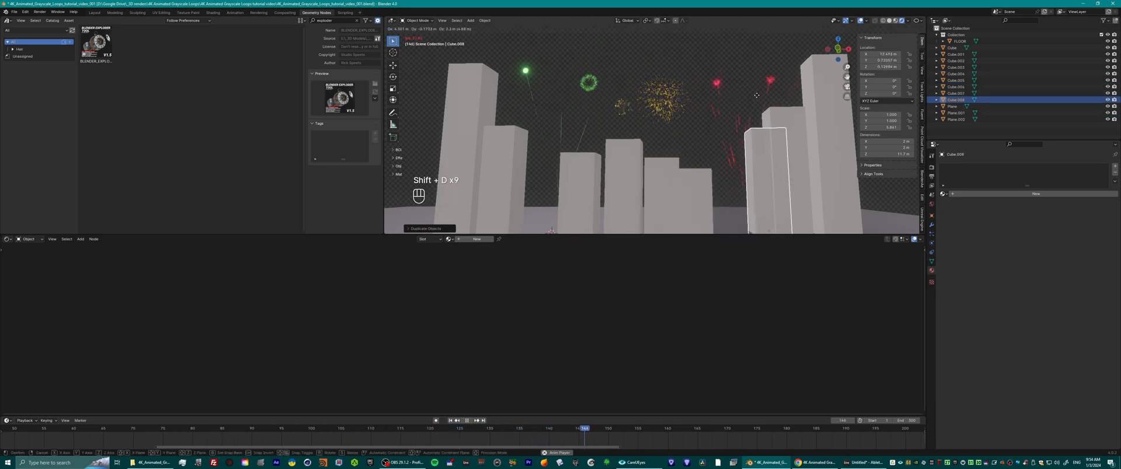
pyautogui.click(740, 96)
pyautogui.click(673, 145)
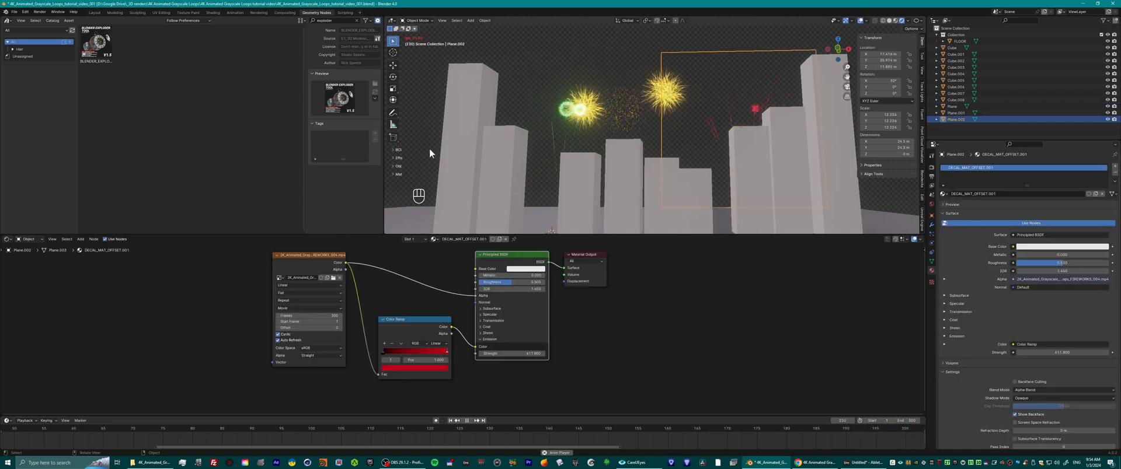
pyautogui.click(414, 107)
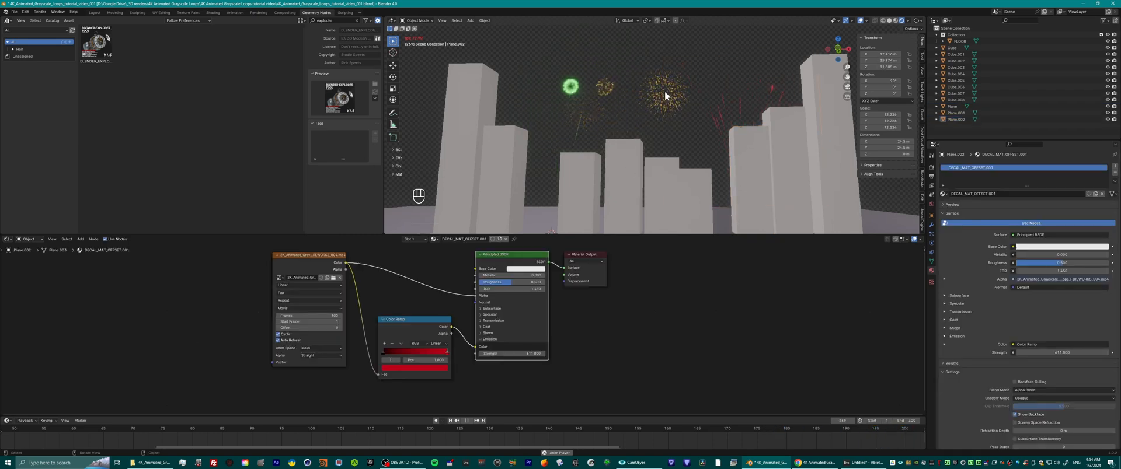
pyautogui.keyDown('shift'); pyautogui.click(635, 89); pyautogui.keyUp('shift')
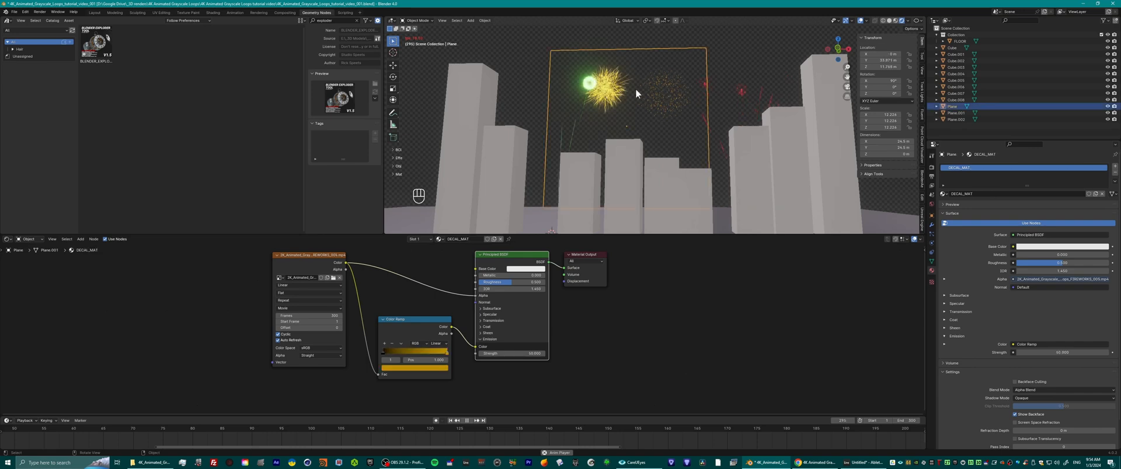
pyautogui.keyDown('shift'); pyautogui.click(599, 80); pyautogui.keyUp('shift')
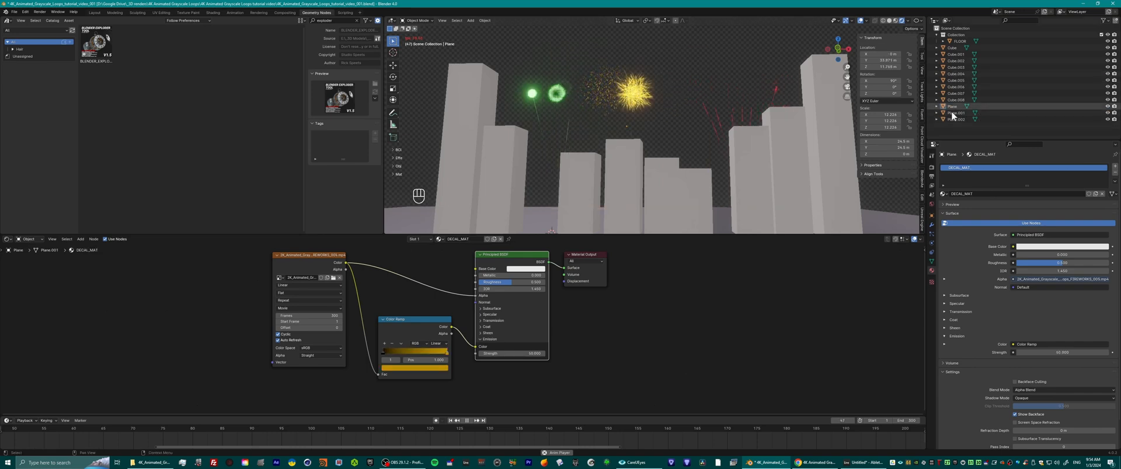
pyautogui.moveTo(952, 126); pyautogui.dragTo(956, 107)
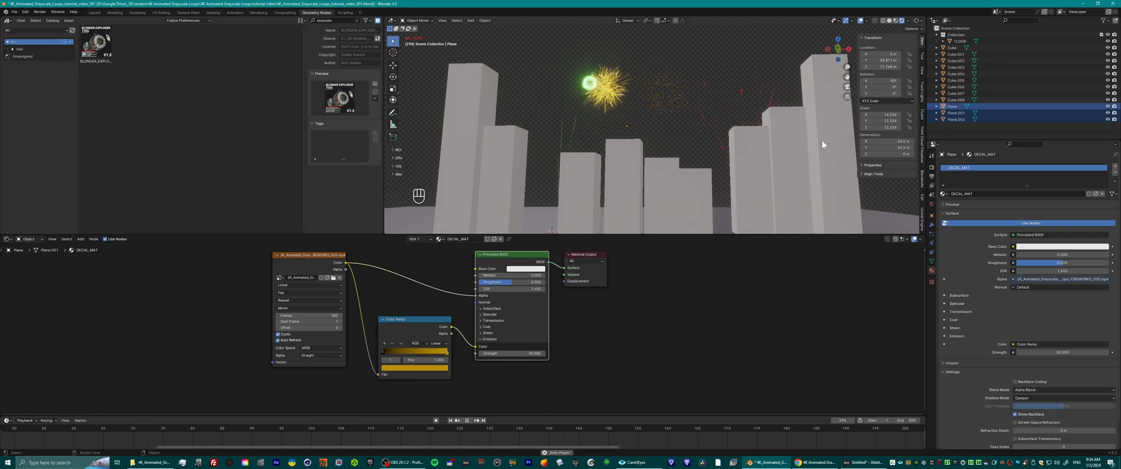
pyautogui.click(957, 128)
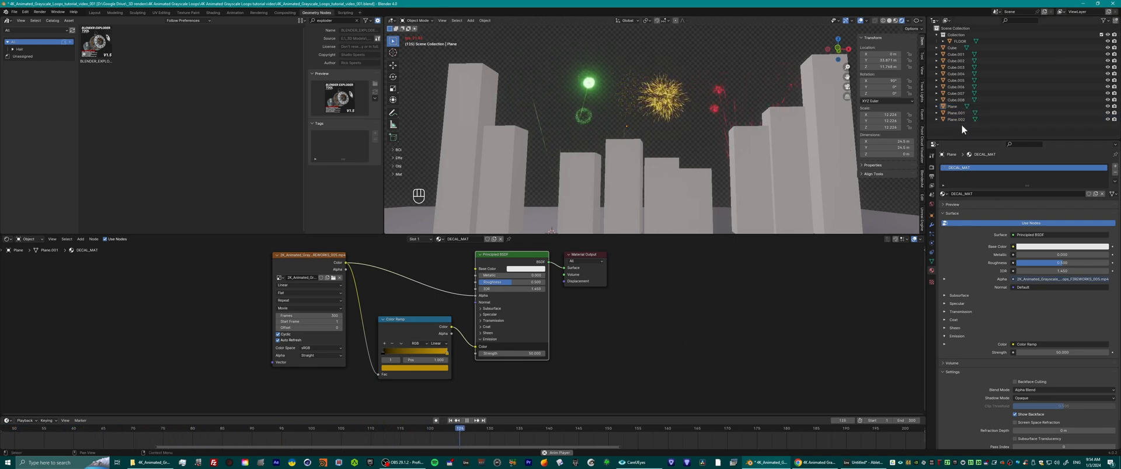
# Delete the fireworks planes Plane.001 and Plane.002 and select the remaining original plane with the golden fireworks.
pyautogui.moveTo(957, 121)
pyautogui.mouseDown()
pyautogui.moveTo(951, 111)
pyautogui.moveTo(955, 123)
pyautogui.mouseUp()
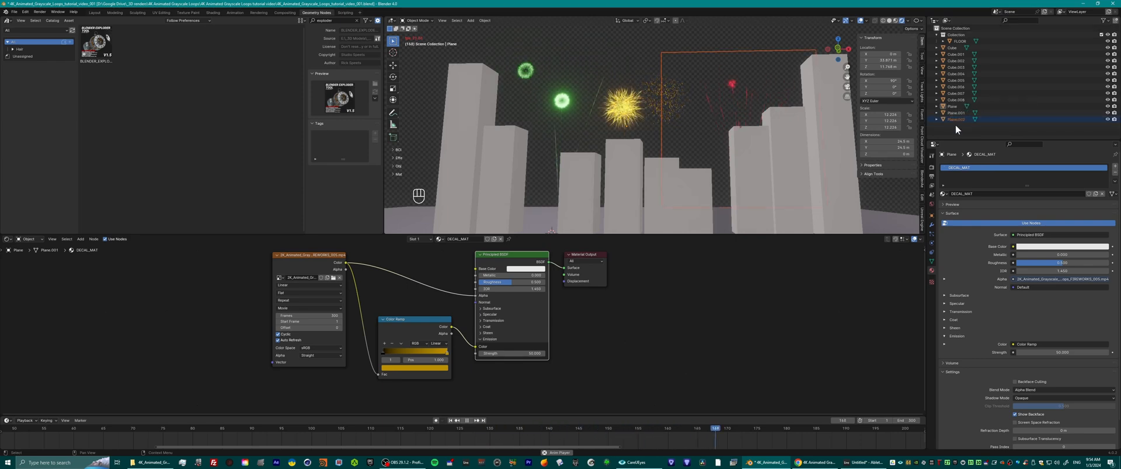
pyautogui.press('Delete')
pyautogui.click(952, 107)
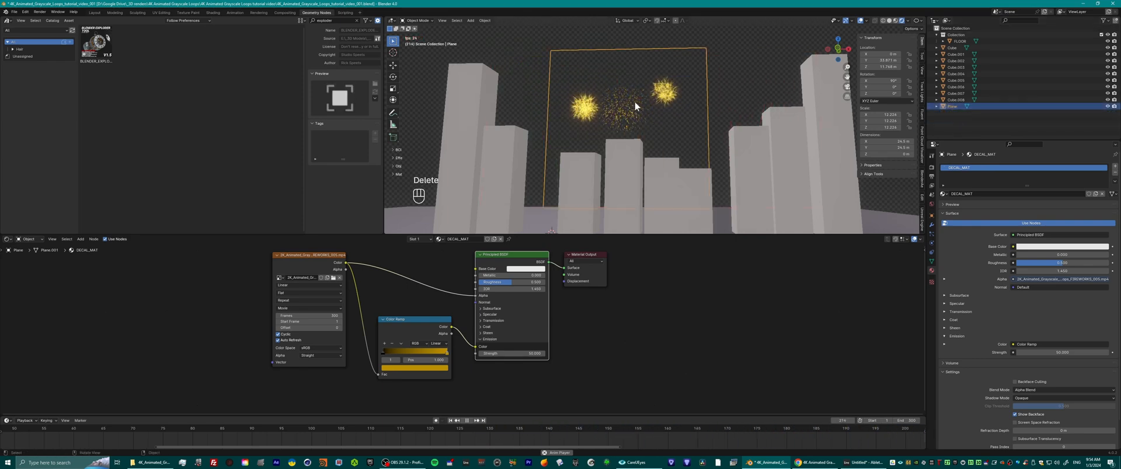
# Move the golden fireworks plane along the Y axis from far behind the scene up to the block skyline.
pyautogui.moveTo(635, 100); pyautogui.dragTo(691, 107, button='middle')
pyautogui.press('g')
pyautogui.press('y')
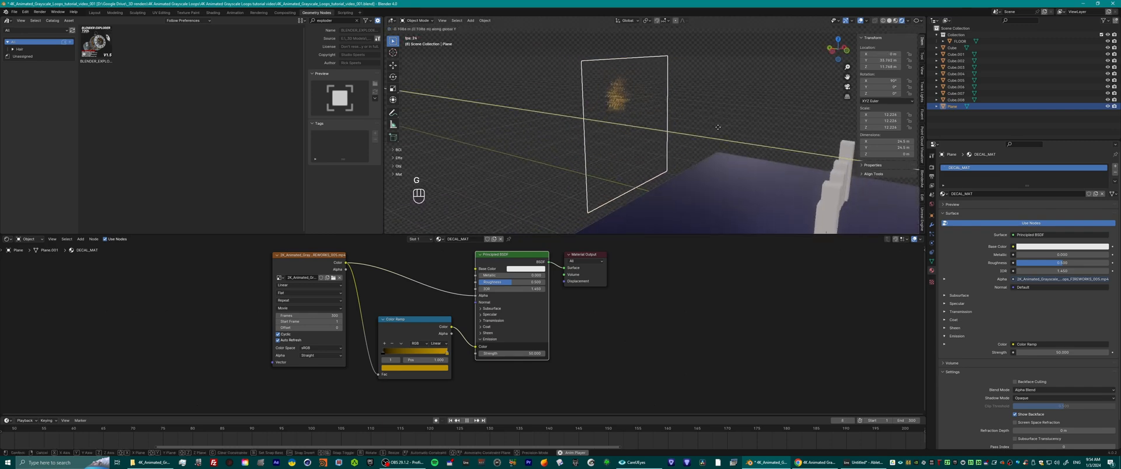
pyautogui.click(396, 182)
pyautogui.hotkey('ctrl', 'z')
pyautogui.moveTo(606, 155); pyautogui.dragTo(561, 150, button='middle')
pyautogui.moveTo(668, 139); pyautogui.dragTo(631, 140, button='middle')
pyautogui.keyDown('shift'); pyautogui.moveTo(671, 152); pyautogui.dragTo(597, 142, button='middle'); pyautogui.keyUp('shift')
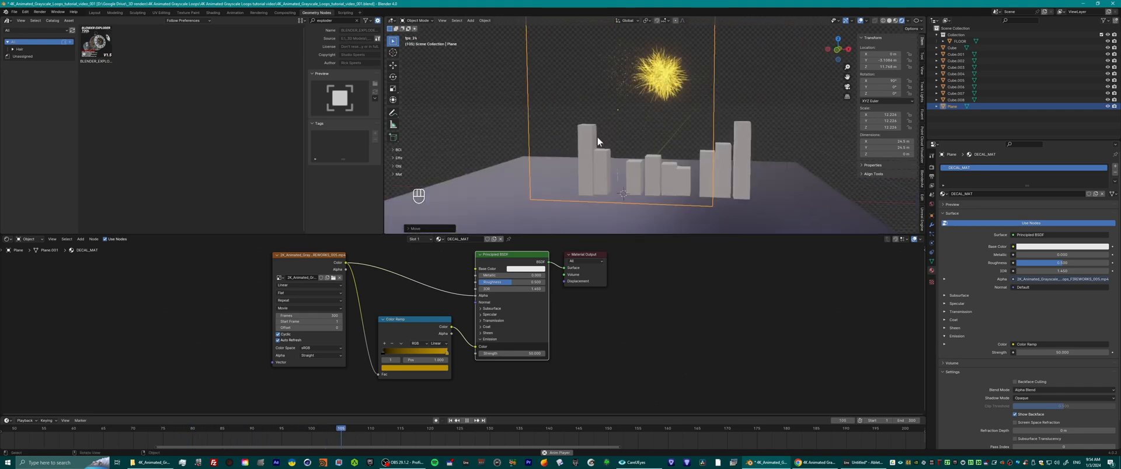
pyautogui.scroll(3, 602, 146)
pyautogui.keyDown('shift'); pyautogui.moveTo(643, 182); pyautogui.dragTo(633, 164, button='middle'); pyautogui.keyUp('shift')
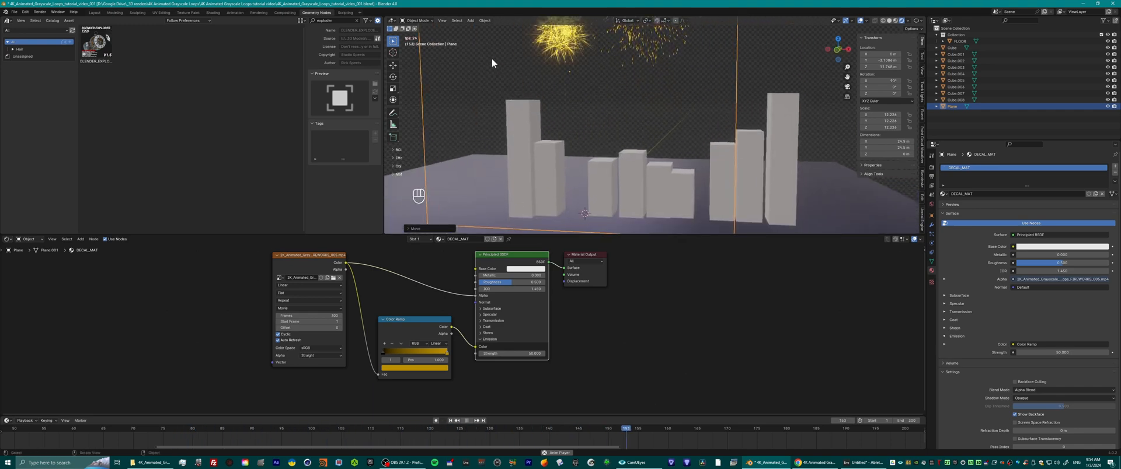
# Reposition the fireworks plane over the skyline and scale it down to about 14.8 m.
pyautogui.press('g')
pyautogui.click(684, 101)
pyautogui.press('s')
pyautogui.click(725, 100)
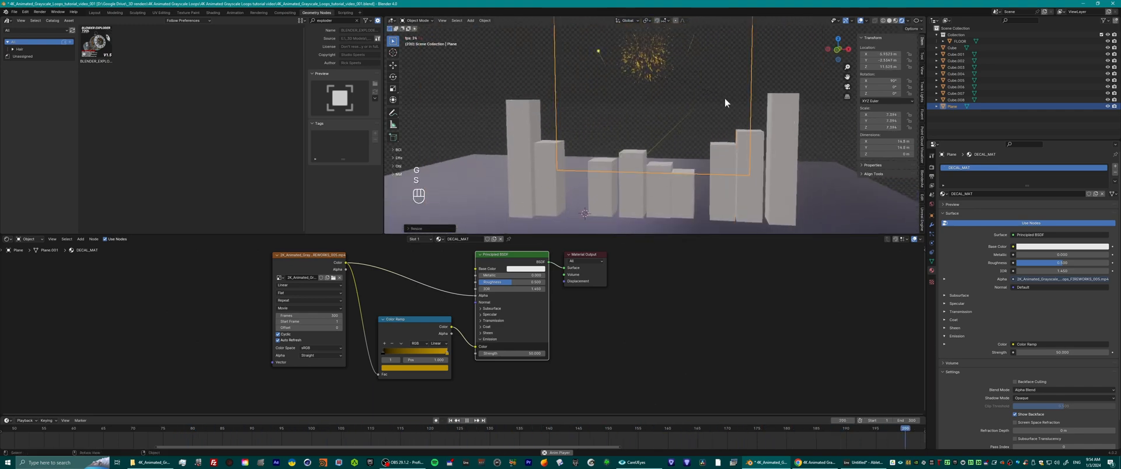
# Enlarge the 3D viewport and lower the fireworks plane vertically so the bursts sit among the towers.
pyautogui.moveTo(693, 150); pyautogui.dragTo(688, 135, button='middle')
pyautogui.scroll(2, 688, 138)
pyautogui.keyDown('shift'); pyautogui.moveTo(686, 181); pyautogui.dragTo(684, 202, button='middle'); pyautogui.keyUp('shift')
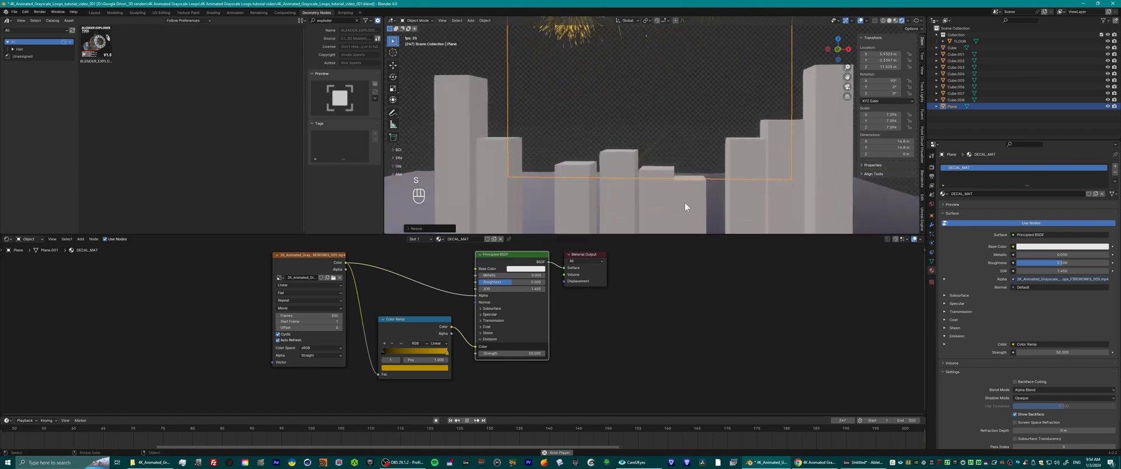
pyautogui.moveTo(673, 233); pyautogui.dragTo(671, 276)
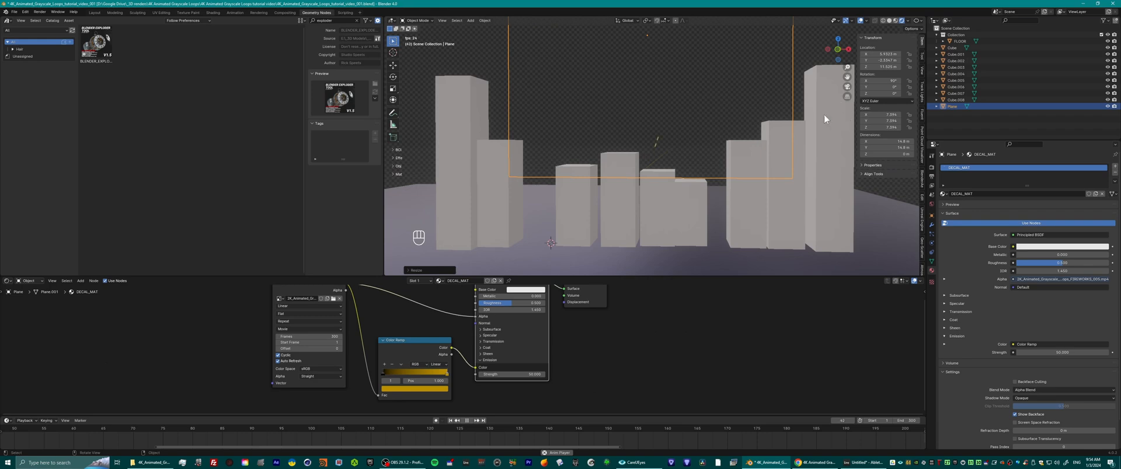
pyautogui.press('g')
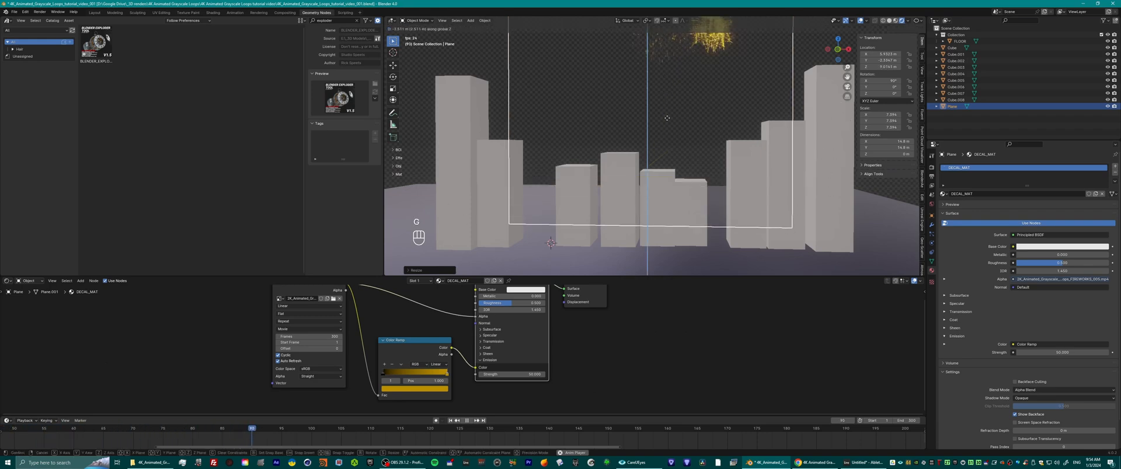
pyautogui.click(668, 204)
pyautogui.moveTo(684, 205); pyautogui.dragTo(674, 170, button='middle')
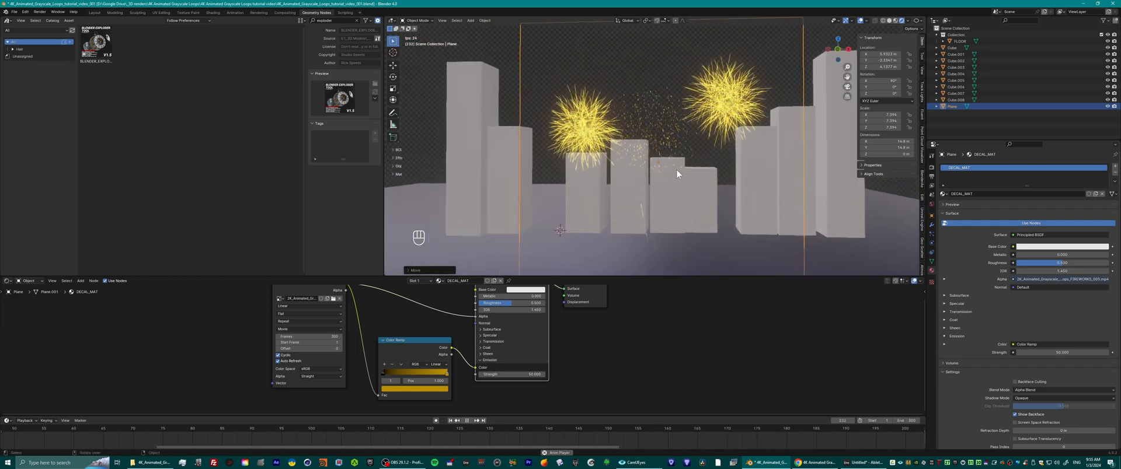
pyautogui.scroll(3, 673, 185)
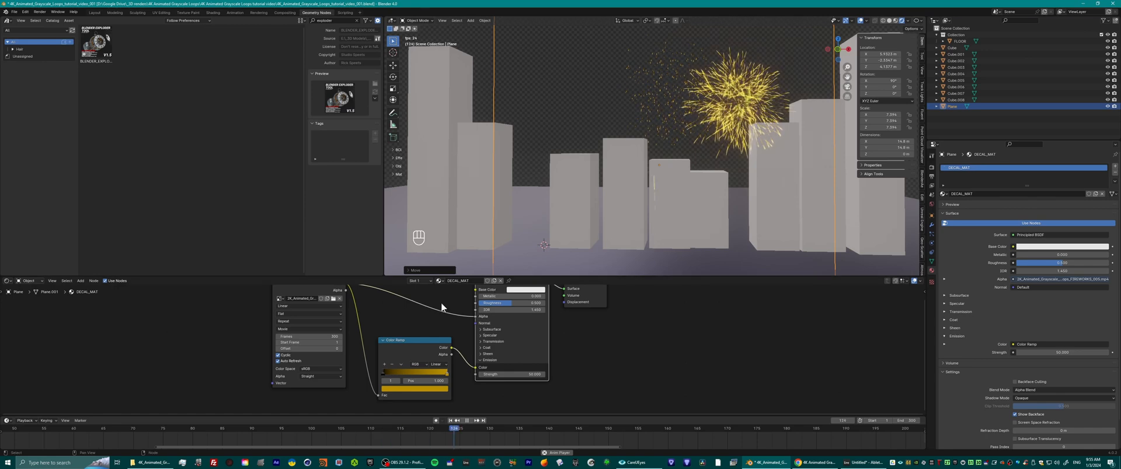
# Browse for a replacement clip for the material's image texture and preview the videos in the EMBERS_003 folder.
pyautogui.moveTo(380, 331); pyautogui.dragTo(402, 338, button='middle')
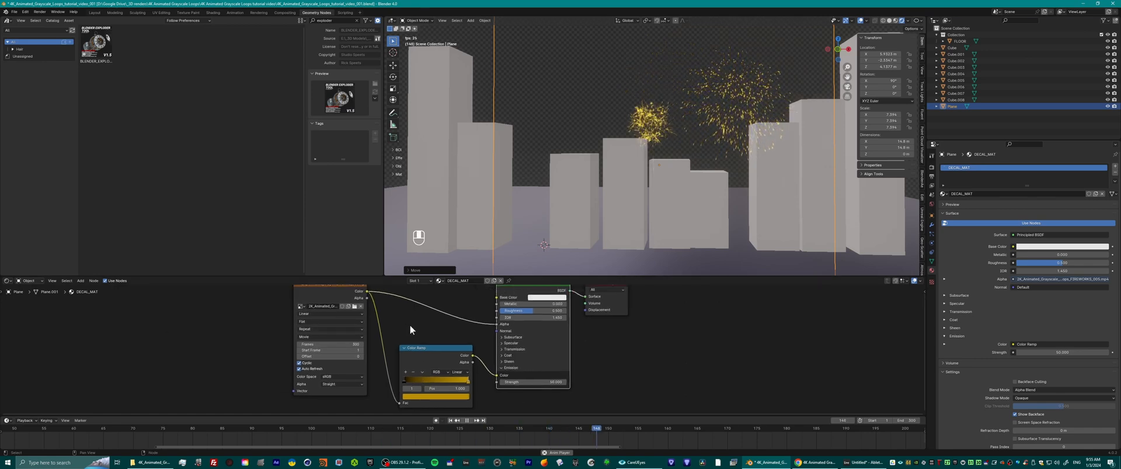
pyautogui.click(354, 306)
pyautogui.click(397, 108)
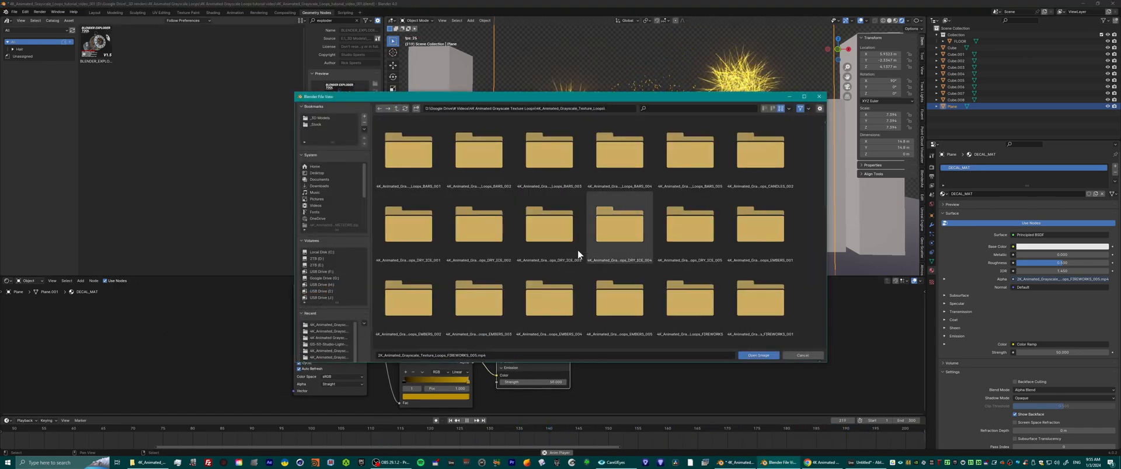
pyautogui.click(765, 108)
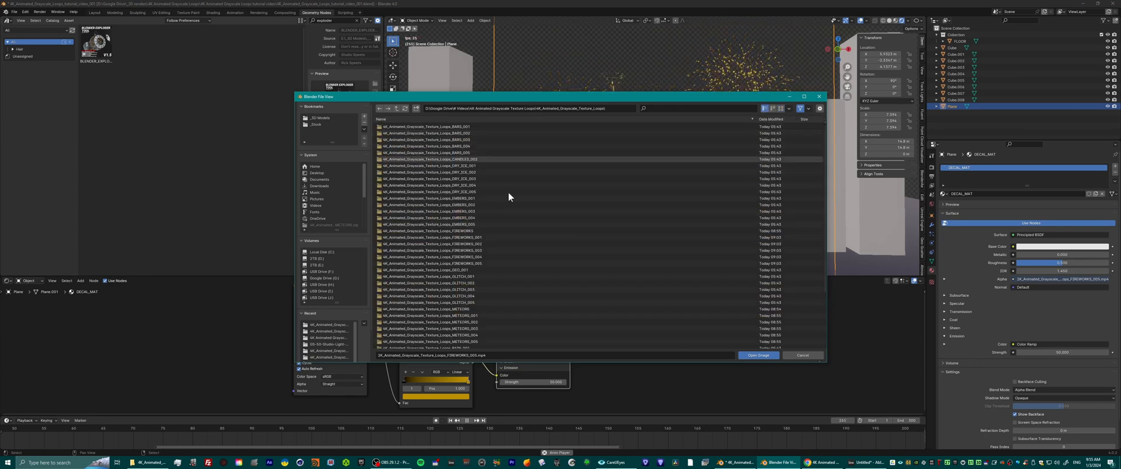
pyautogui.doubleClick(471, 211)
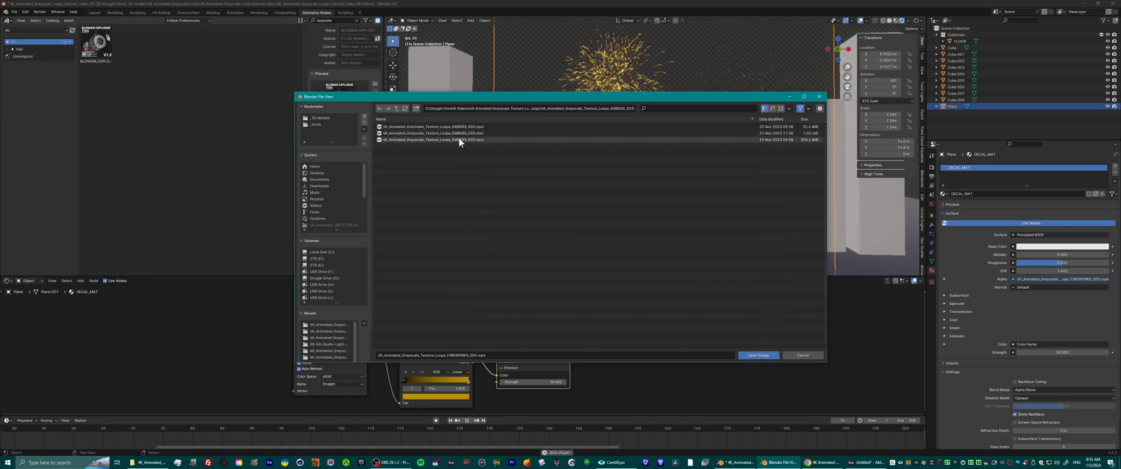
pyautogui.click(444, 127)
pyautogui.click(783, 108)
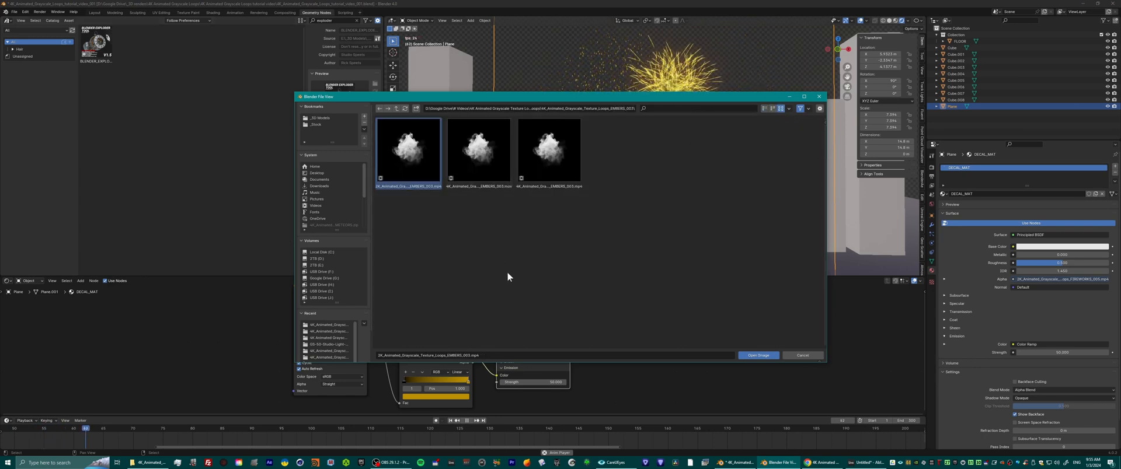
# Load 2K_Animated_Grayscale_Texture_Loops_EMBERS_005.mp4 from the EMBERS_005 folder into the decal material's image texture.
pyautogui.click(396, 109)
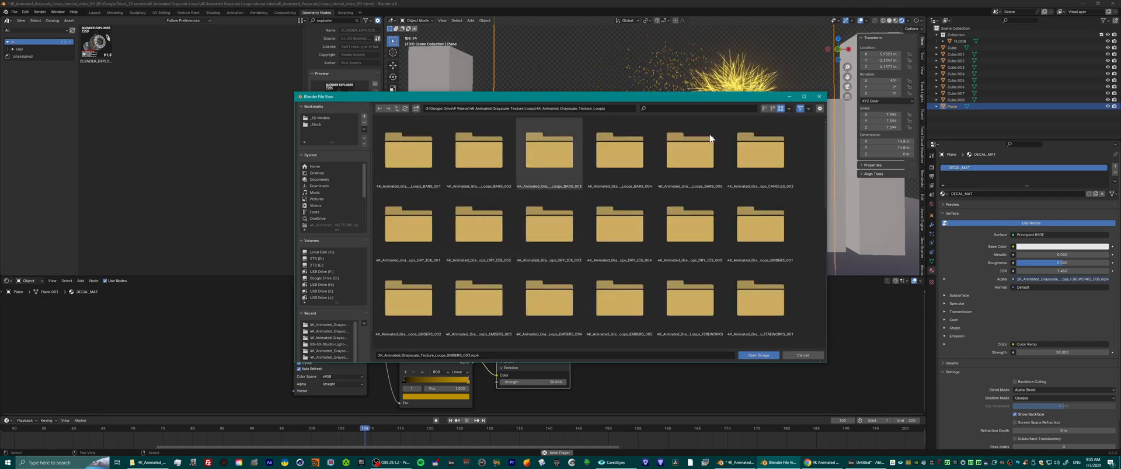
pyautogui.click(764, 108)
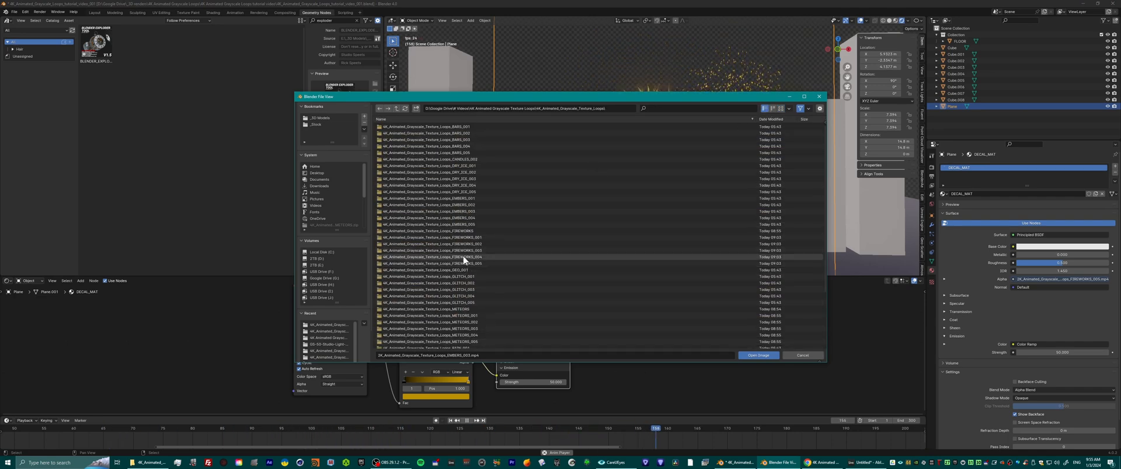
pyautogui.doubleClick(464, 225)
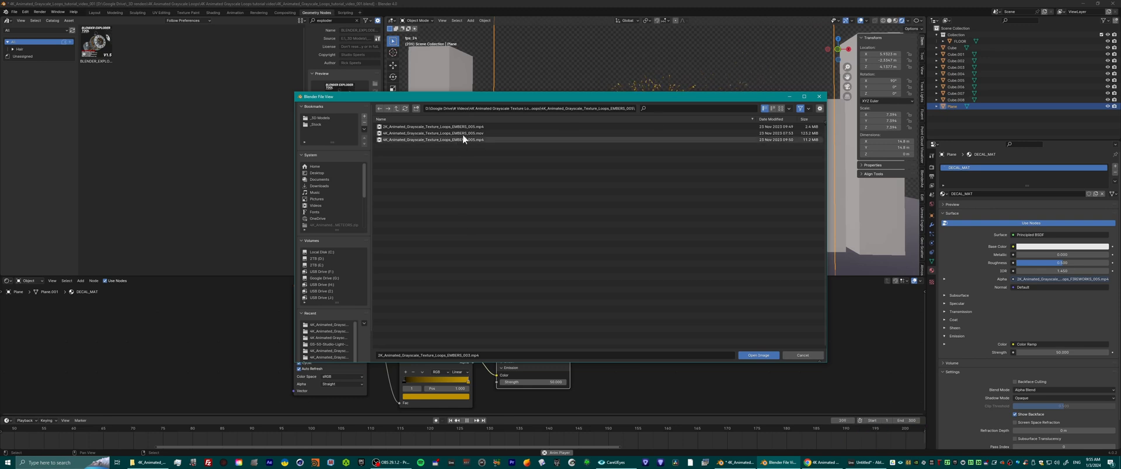
pyautogui.click(780, 108)
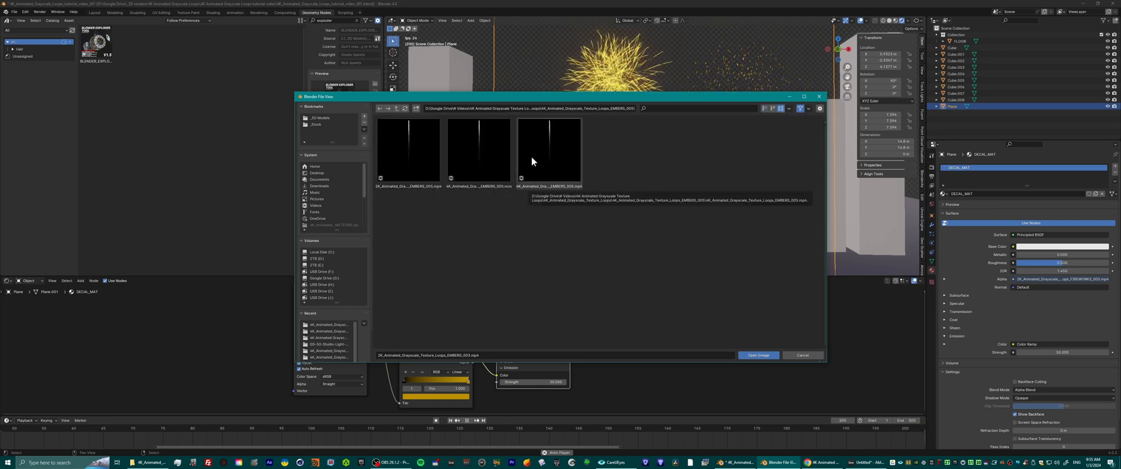
pyautogui.click(411, 138)
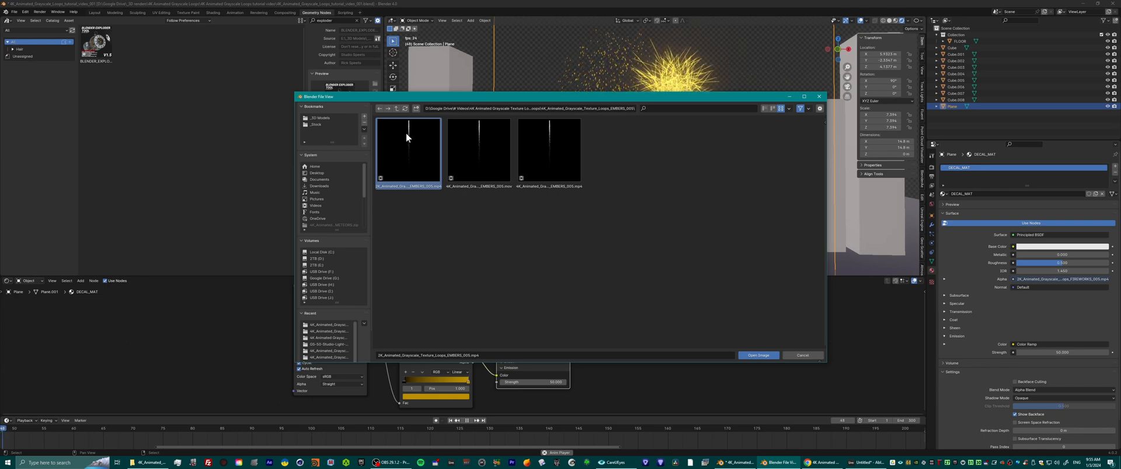
pyautogui.doubleClick(405, 132)
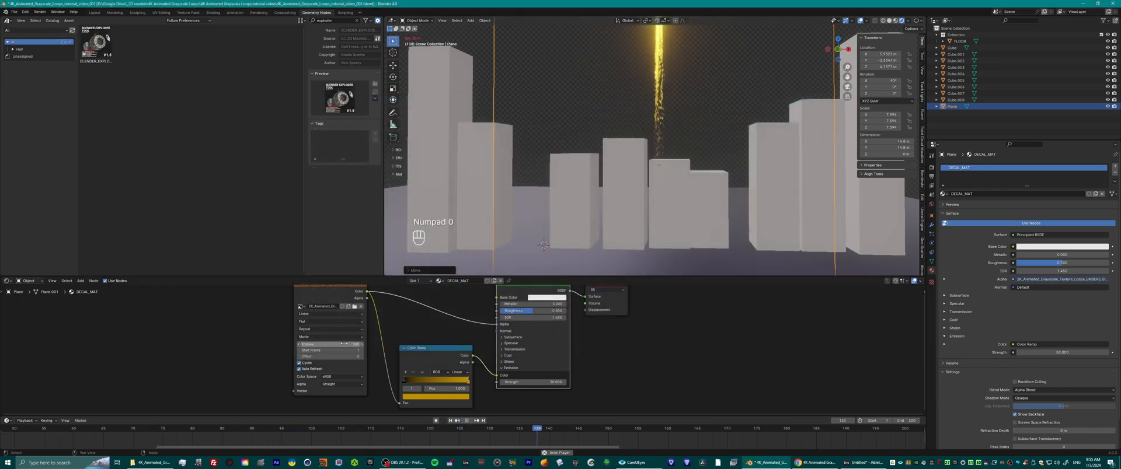
# Scale the embers plane down to less than half its size around the middle towers.
pyautogui.moveTo(686, 153); pyautogui.dragTo(710, 159, button='middle')
pyautogui.press('s')
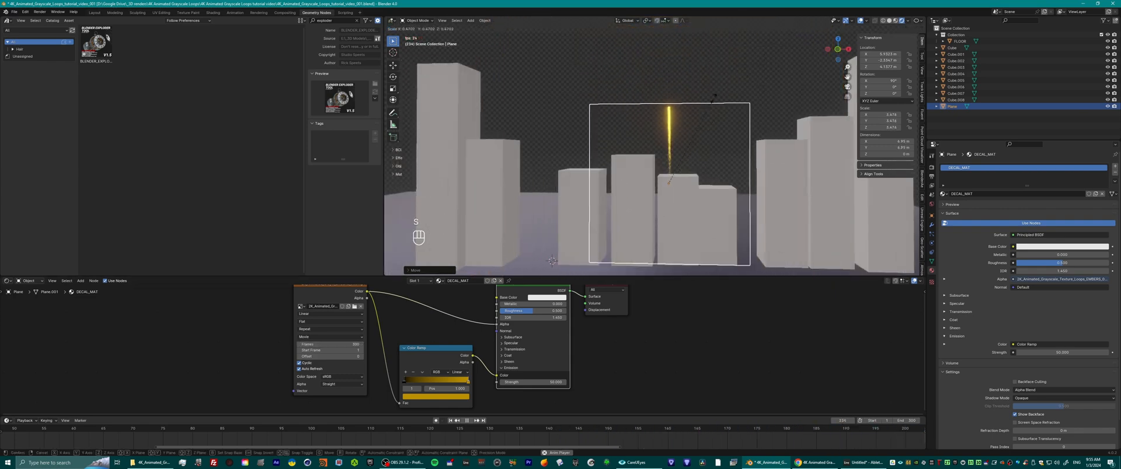
pyautogui.click(711, 111)
pyautogui.moveTo(673, 205); pyautogui.dragTo(666, 229, button='middle')
pyautogui.scroll(3, 712, 199)
pyautogui.scroll(2, 665, 219)
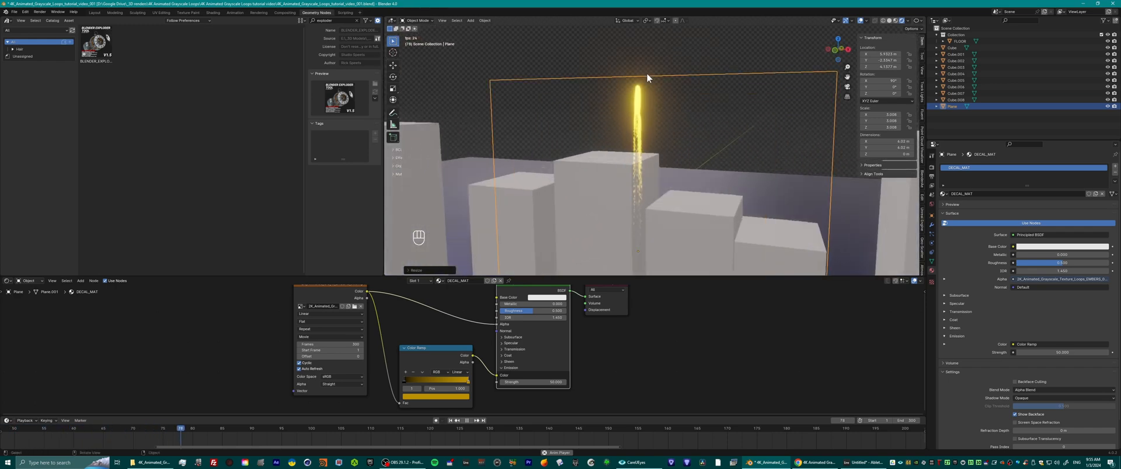
# Lower the embers plane and shift it along the Y axis into the row of middle towers.
pyautogui.moveTo(644, 137); pyautogui.dragTo(708, 161, button='middle')
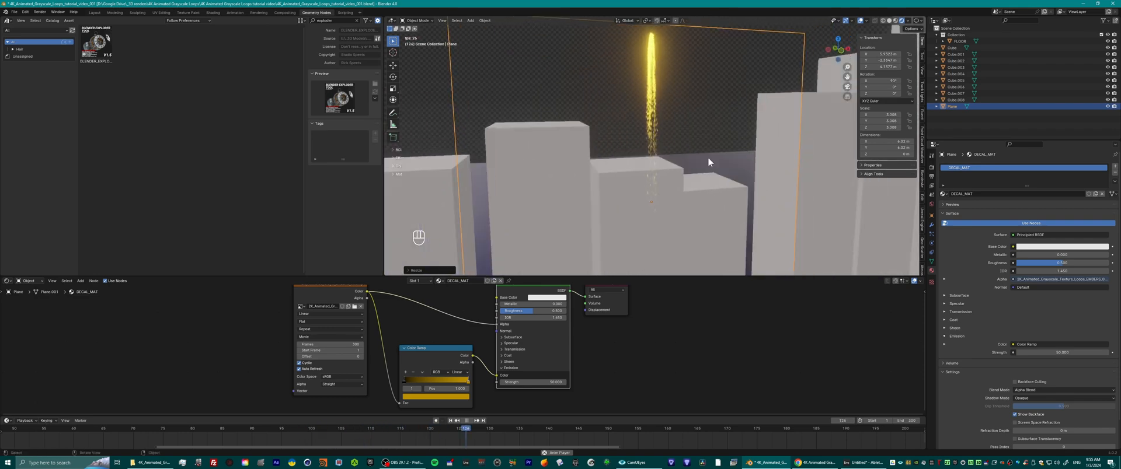
pyautogui.press('g')
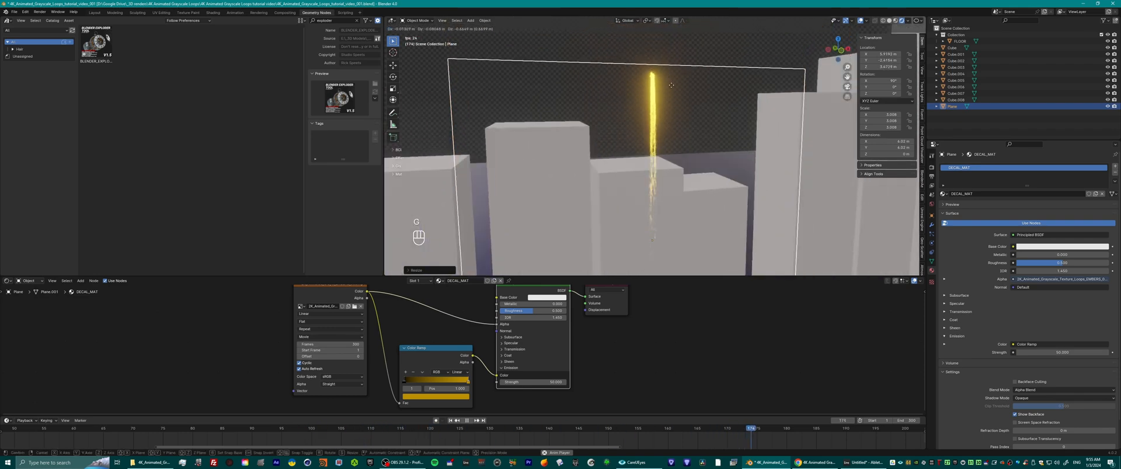
pyautogui.click(530, 177)
pyautogui.moveTo(530, 177); pyautogui.dragTo(613, 180, button='middle')
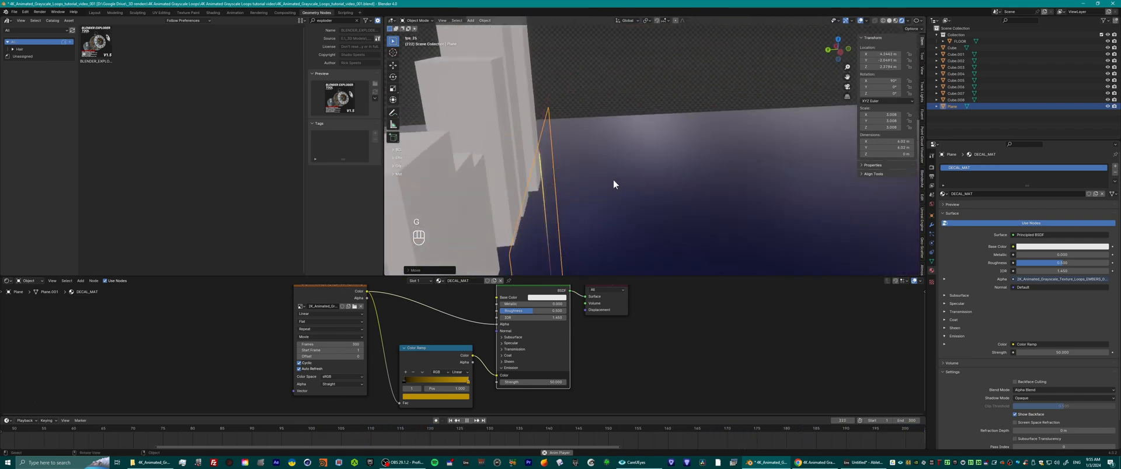
pyautogui.press('g')
pyautogui.press('y')
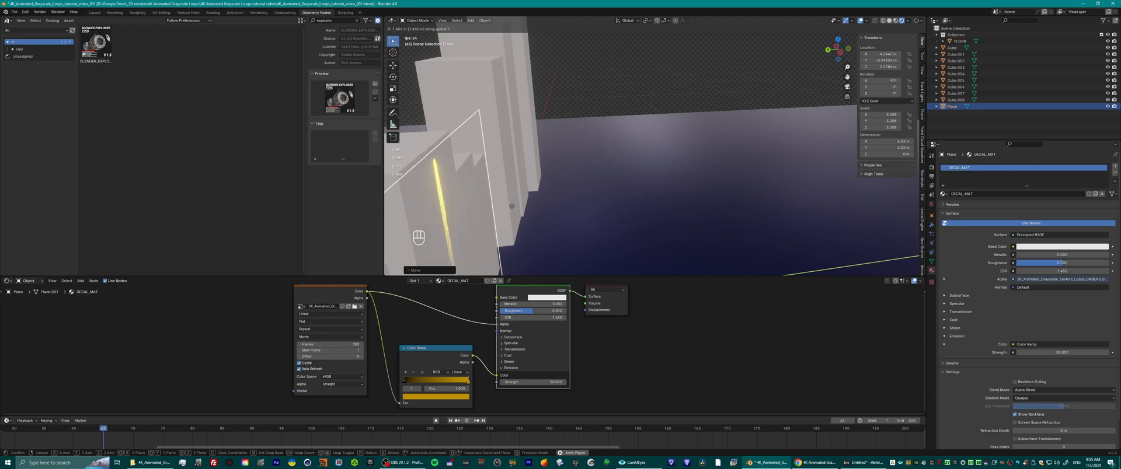
# Position the glowing decal plane against the middle building's front face along Y, then lower it along Z.
pyautogui.click(541, 184)
pyautogui.moveTo(542, 184); pyautogui.dragTo(623, 195, button='middle')
pyautogui.press('g')
pyautogui.press('z')
pyautogui.click(623, 192)
pyautogui.scroll(-4, 620, 198)
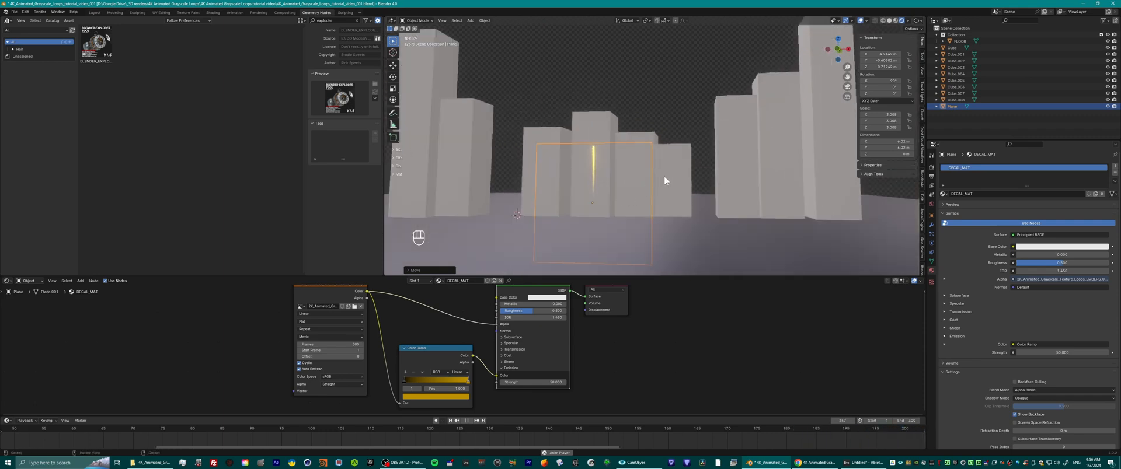
# Duplicate the decal plane onto the right-hand building group and align it with that facade along Y.
pyautogui.hotkey('shift', 'd')
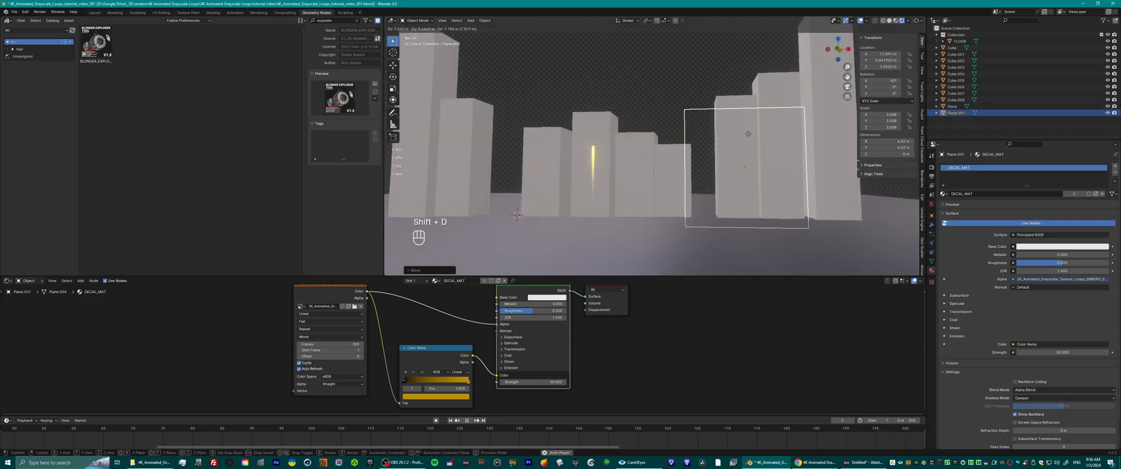
pyautogui.click(746, 133)
pyautogui.press('g')
pyautogui.press('y')
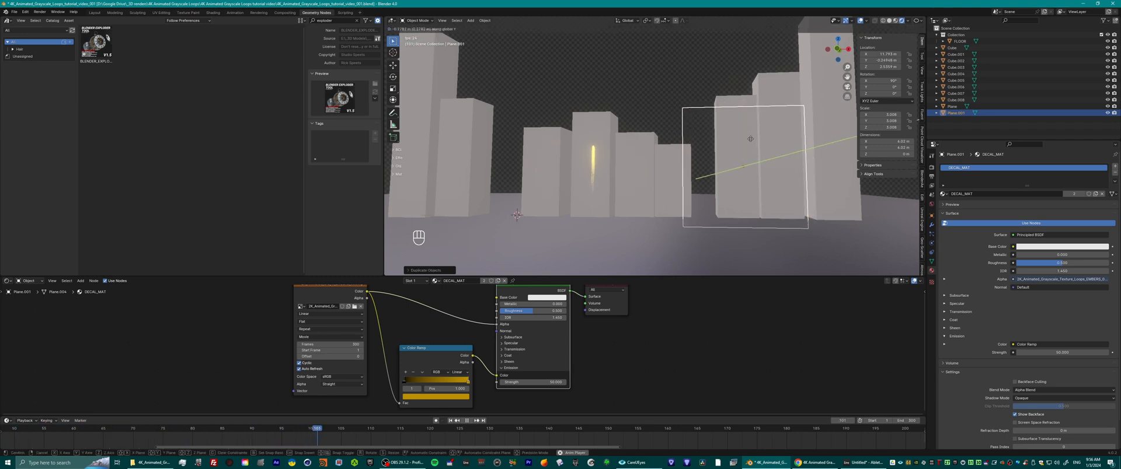
pyautogui.click(684, 166)
pyautogui.moveTo(684, 166); pyautogui.dragTo(705, 173, button='middle')
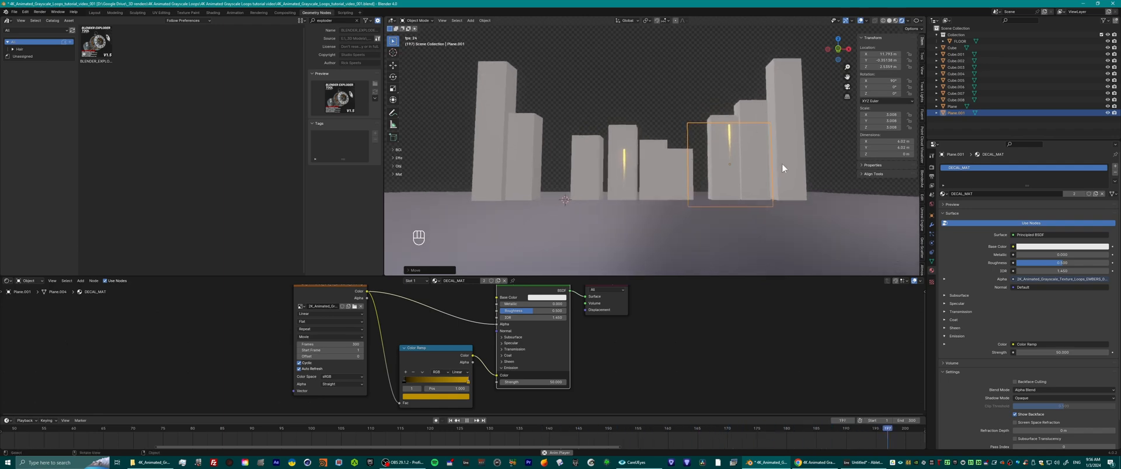
pyautogui.moveTo(773, 142); pyautogui.dragTo(768, 148, button='middle')
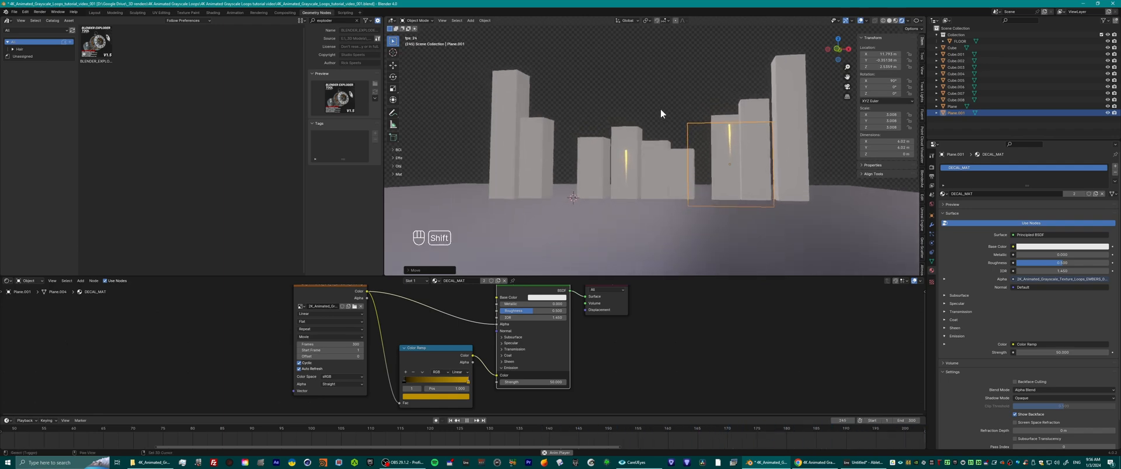
# Examine the glowing decals on the buildings from several angles and check the scene's render settings.
pyautogui.scroll(1, 654, 107)
pyautogui.scroll(1, 655, 109)
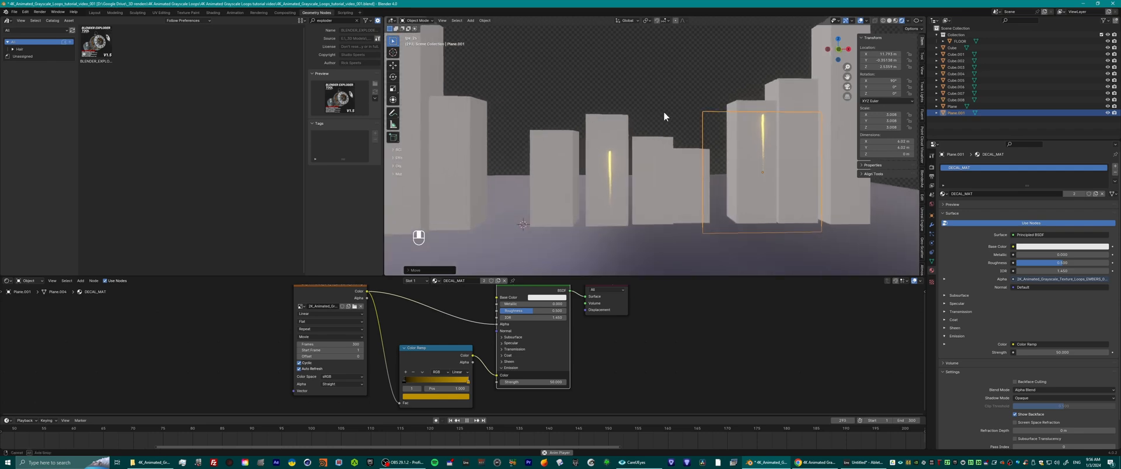
pyautogui.moveTo(664, 114); pyautogui.dragTo(682, 118, button='middle')
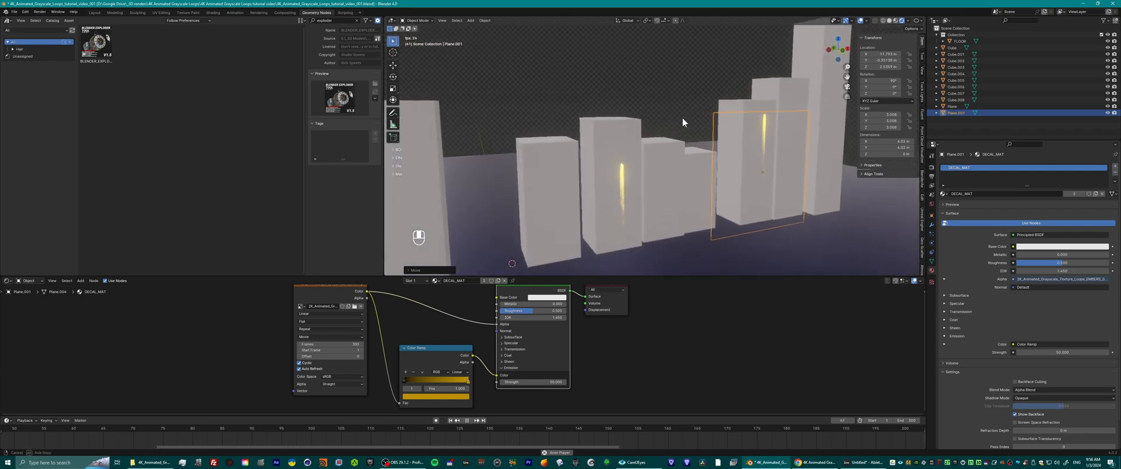
pyautogui.keyDown('shift'); pyautogui.moveTo(650, 196); pyautogui.dragTo(659, 162, button='middle'); pyautogui.keyUp('shift')
pyautogui.scroll(3, 629, 184)
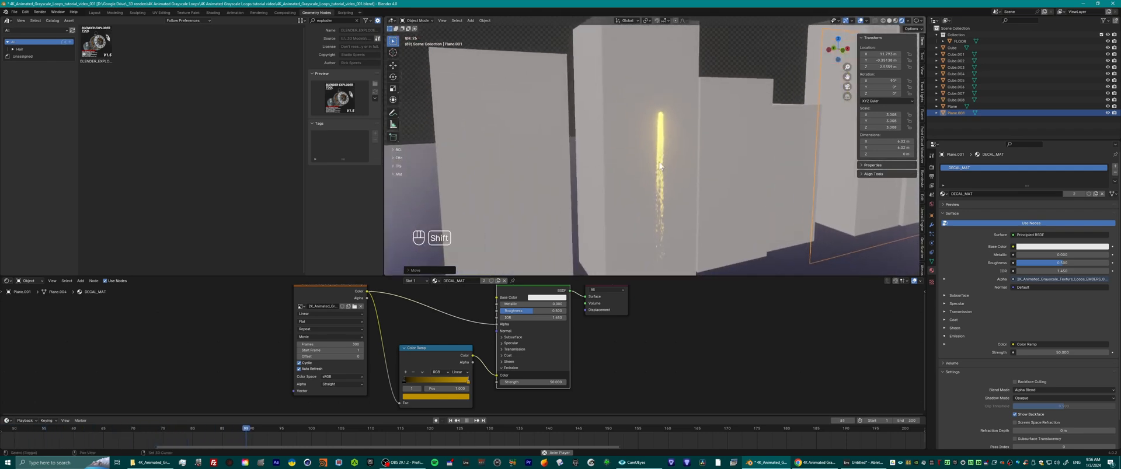
pyautogui.click(932, 168)
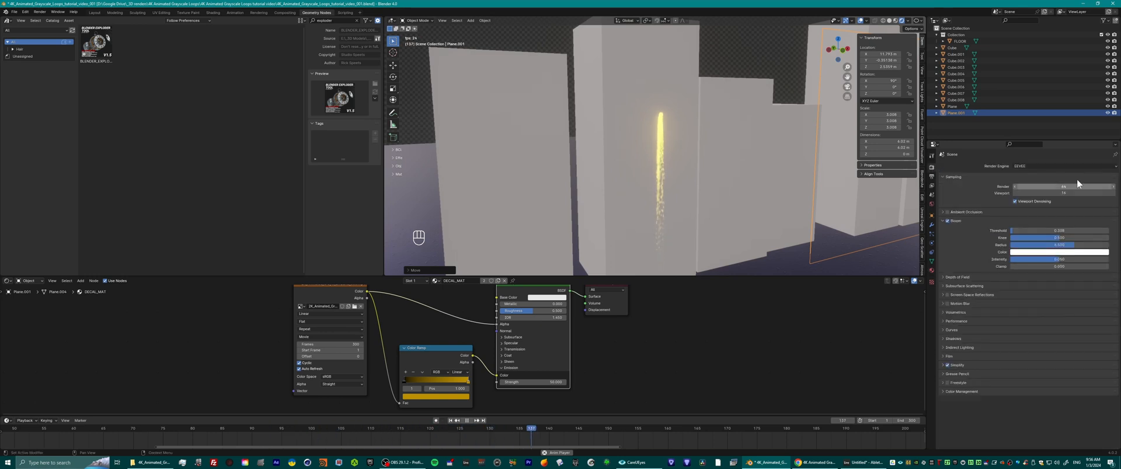
pyautogui.scroll(-4, 680, 176)
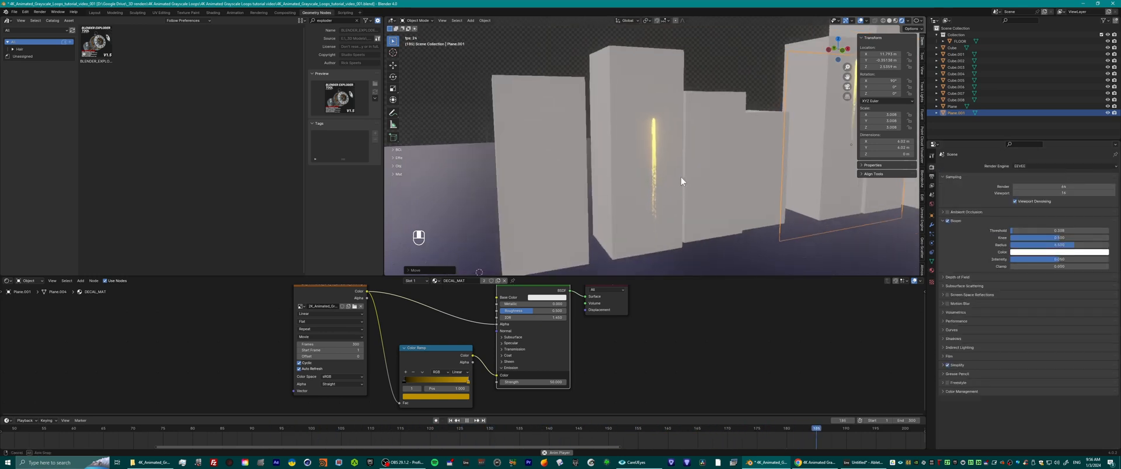
pyautogui.moveTo(681, 176)
pyautogui.mouseDown(button='middle')
pyautogui.moveTo(643, 175)
pyautogui.moveTo(669, 174)
pyautogui.mouseUp(button='middle')
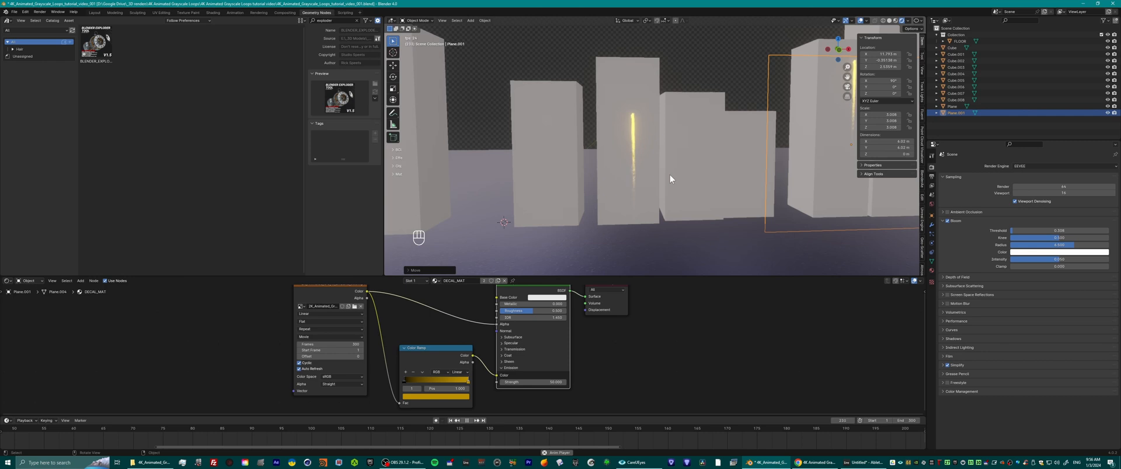
pyautogui.moveTo(642, 140); pyautogui.dragTo(651, 177, button='middle')
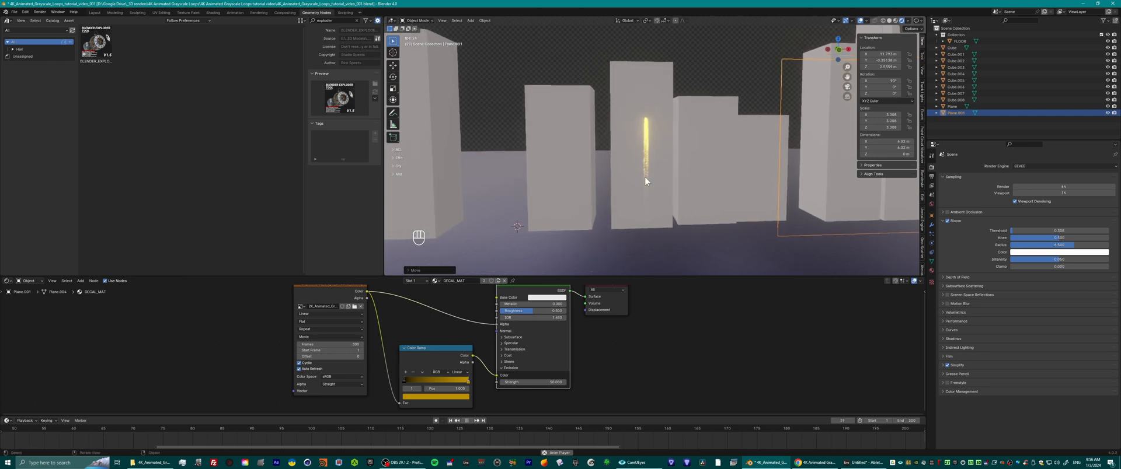
pyautogui.scroll(1, 649, 140)
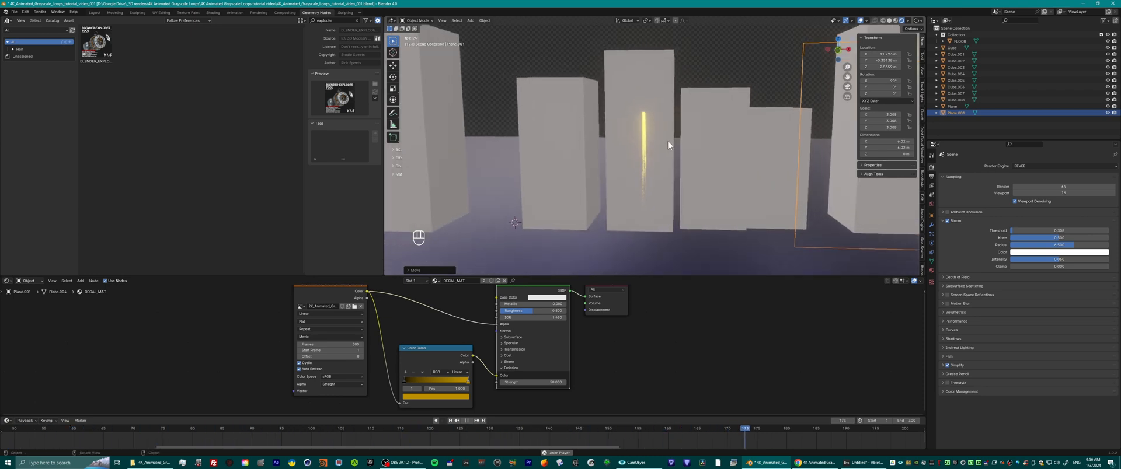
pyautogui.moveTo(672, 155); pyautogui.dragTo(530, 120, button='middle')
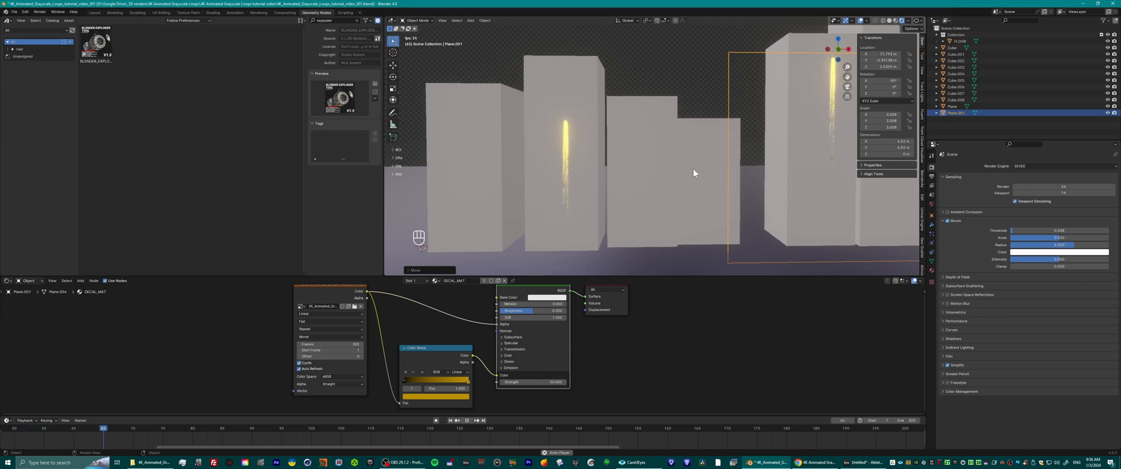
pyautogui.scroll(-1, 694, 170)
pyautogui.moveTo(693, 168); pyautogui.dragTo(689, 168, button='middle')
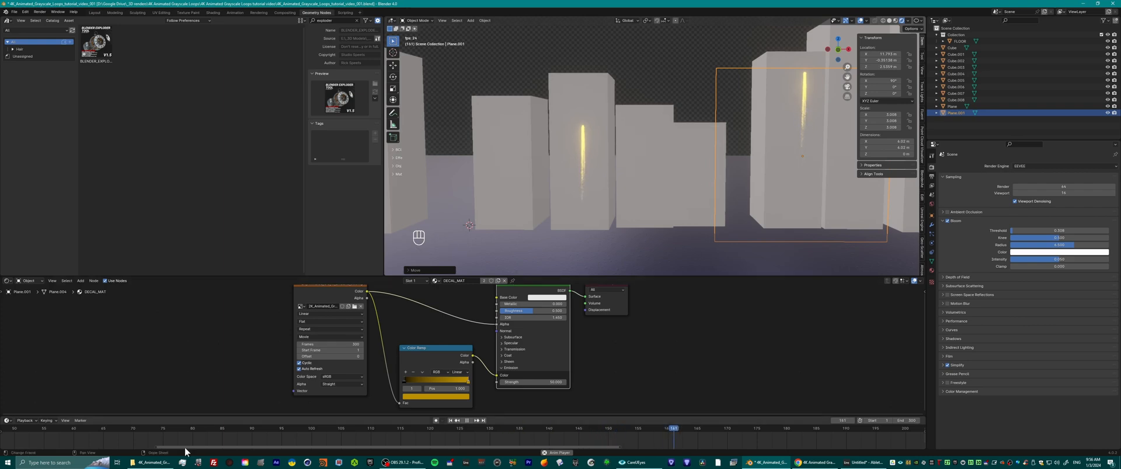
# View the 4K_Animated_Grayscale_Texture_Loops folder in File Explorer, then return to Blender.
pyautogui.click(151, 462)
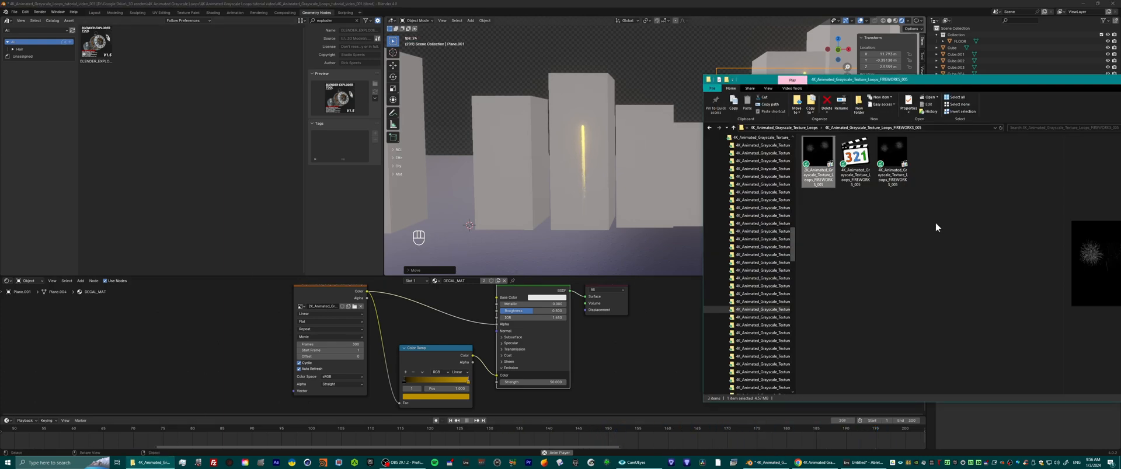
pyautogui.click(810, 127)
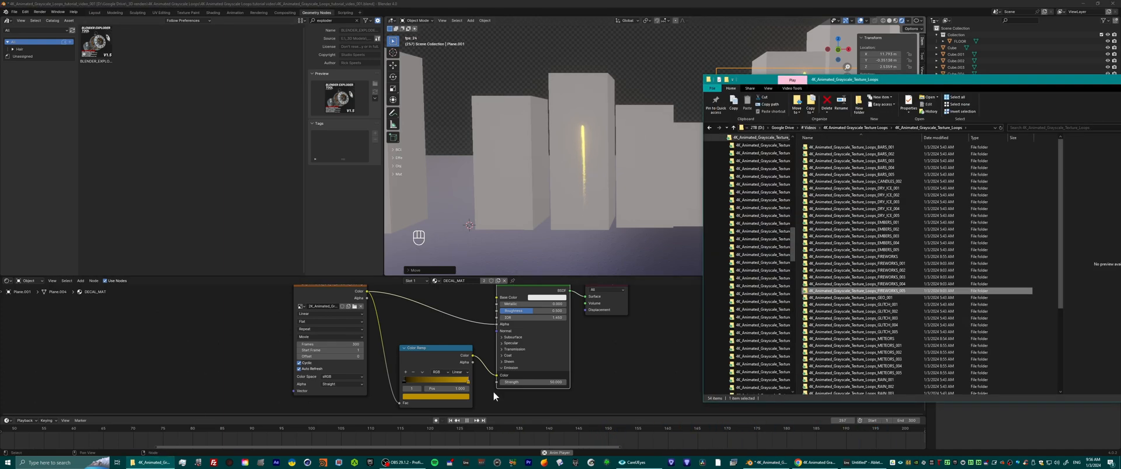
pyautogui.click(654, 3)
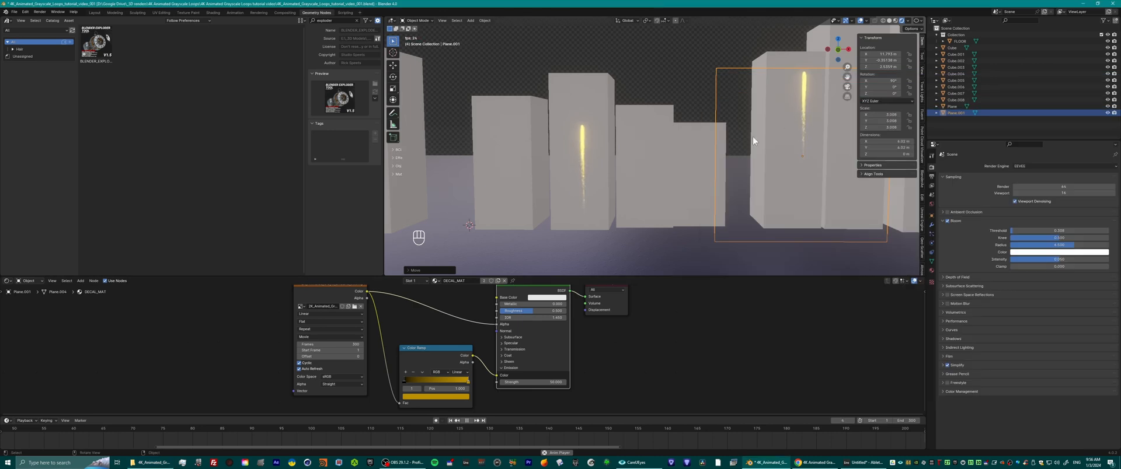
# Duplicate the right-hand decal plane, bring the copy forward and move it along X in front of the middle buildings.
pyautogui.moveTo(637, 159); pyautogui.dragTo(667, 166, button='middle')
pyautogui.hotkey('shift', 'd')
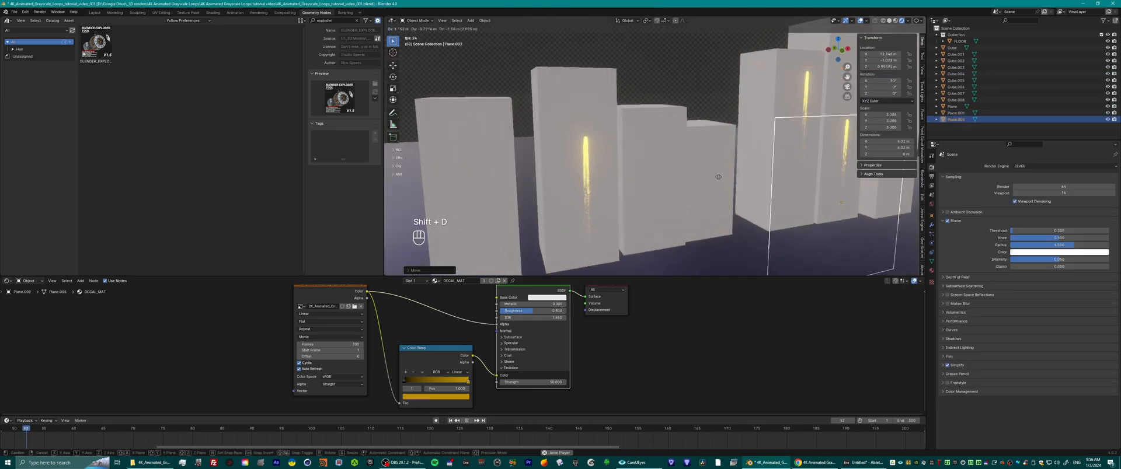
pyautogui.click(776, 183)
pyautogui.moveTo(777, 187); pyautogui.dragTo(759, 176, button='middle')
pyautogui.press('g')
pyautogui.press('x')
pyautogui.click(587, 178)
pyautogui.scroll(-1, 674, 176)
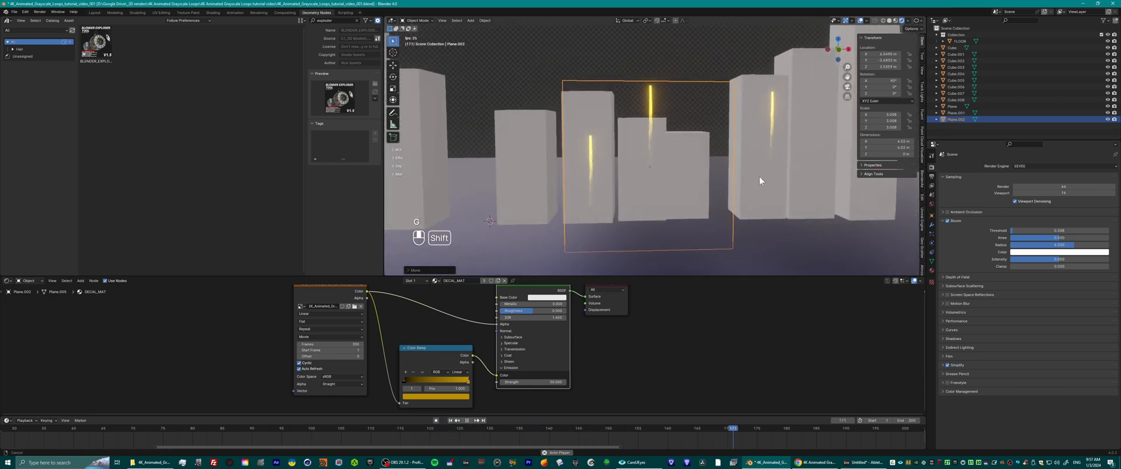
# Give the new plane its own copy of the decal material and rename it EMBERS.
pyautogui.click(498, 282)
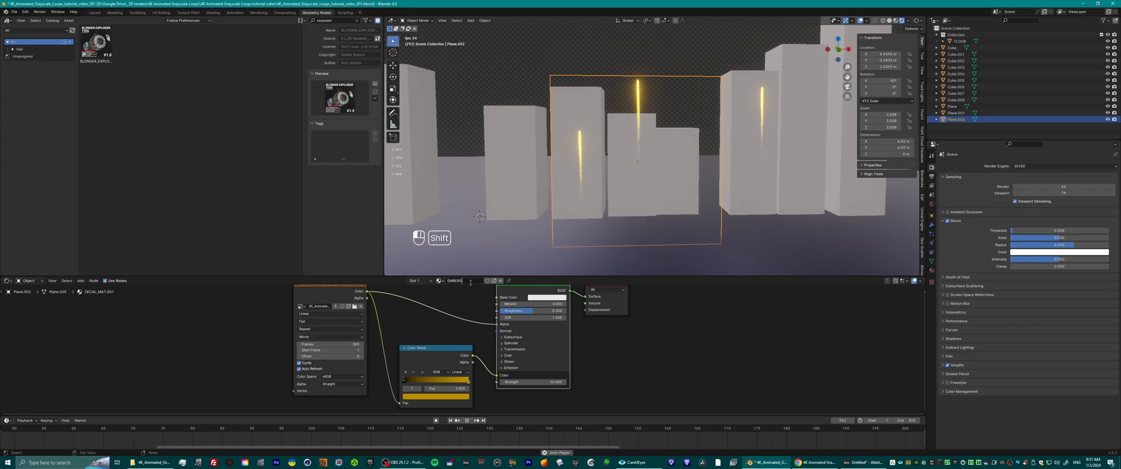
pyautogui.press('Return')
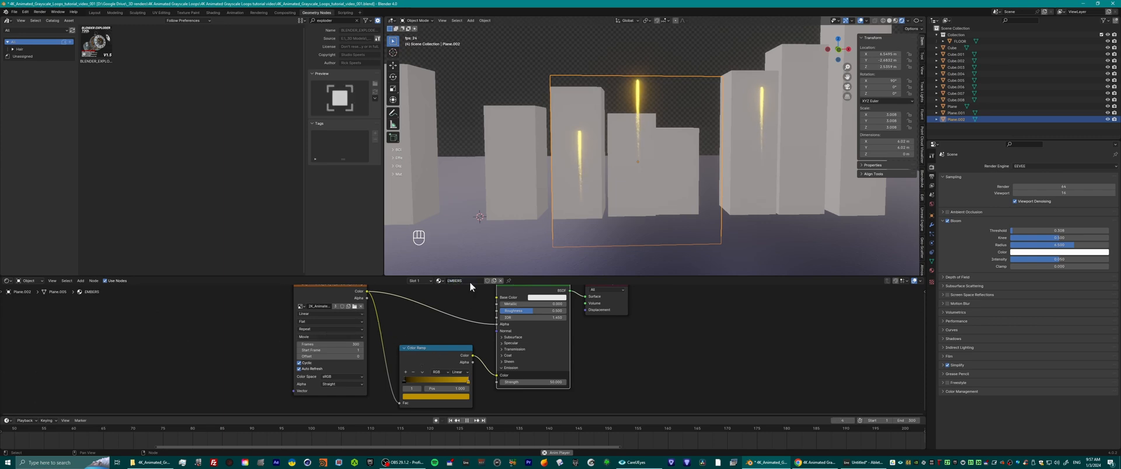
# Replace the image texture's clip with 2K_Animated_Grayscale_Texture_Loops_EMBERS_002.mp4 from the EMBERS_002 folder.
pyautogui.click(354, 306)
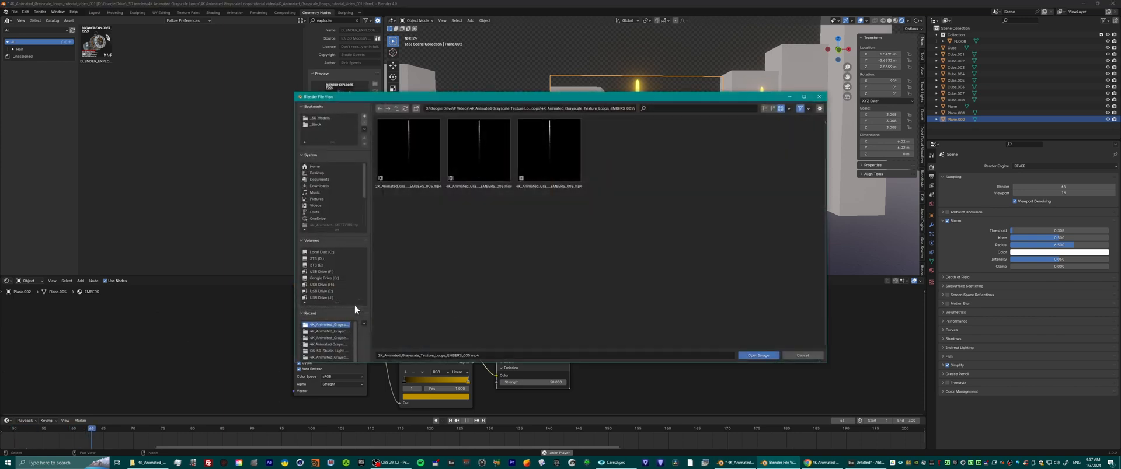
pyautogui.click(395, 109)
pyautogui.click(764, 109)
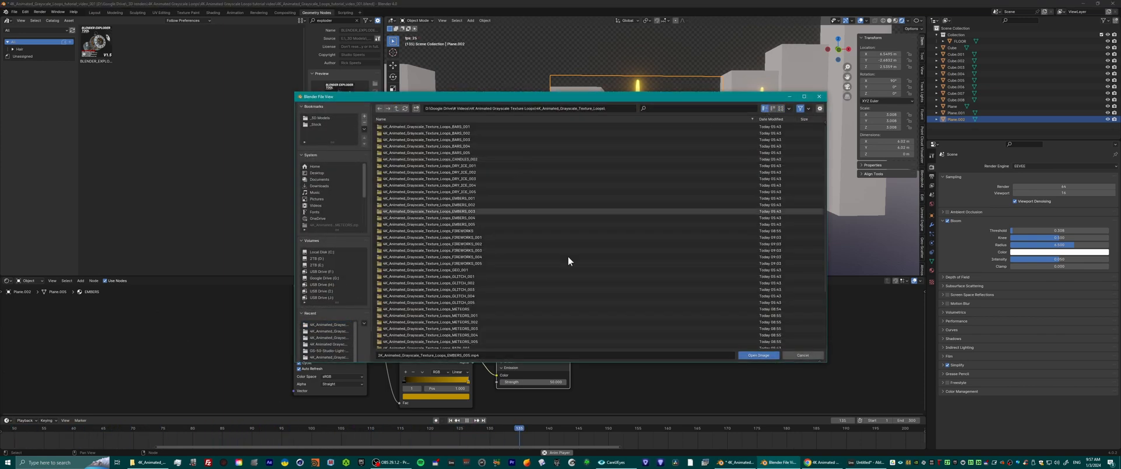
pyautogui.click(461, 207)
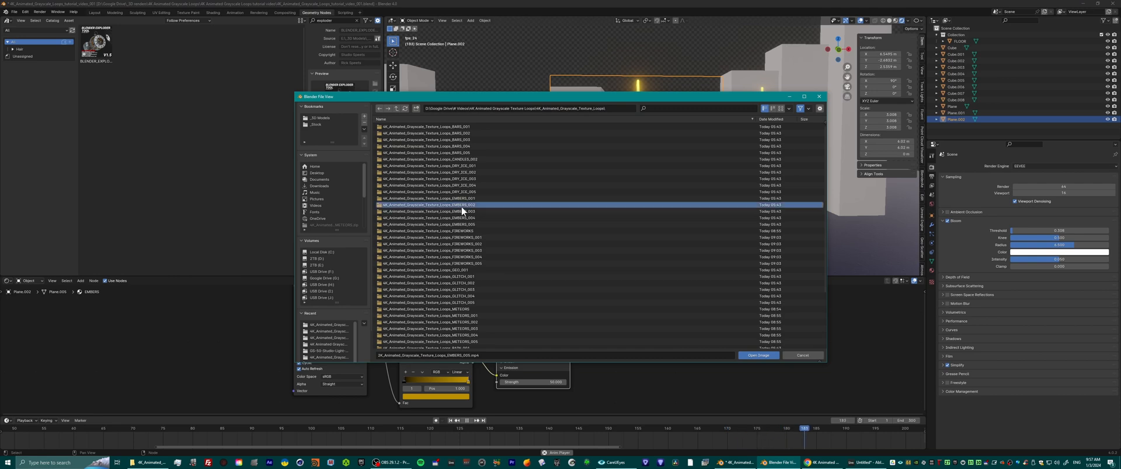
pyautogui.doubleClick(464, 204)
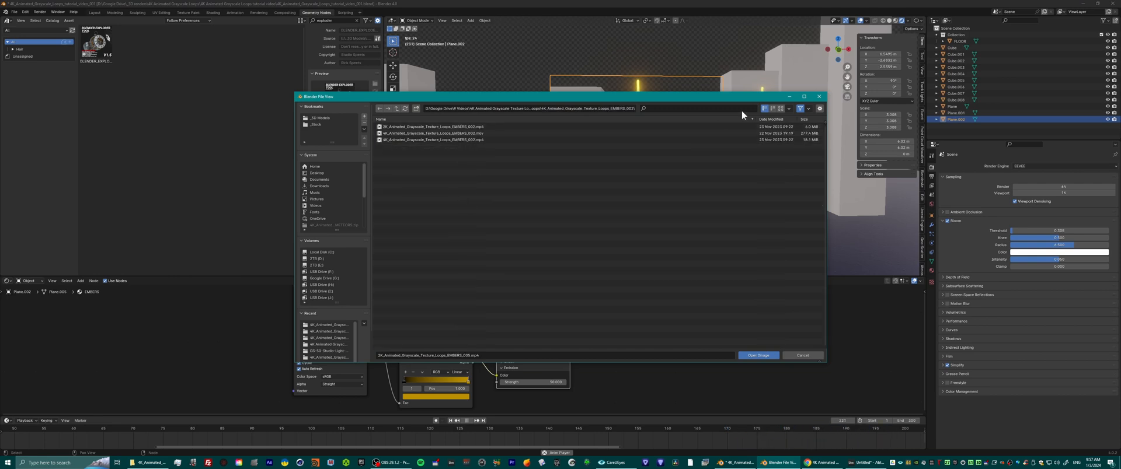
pyautogui.click(780, 109)
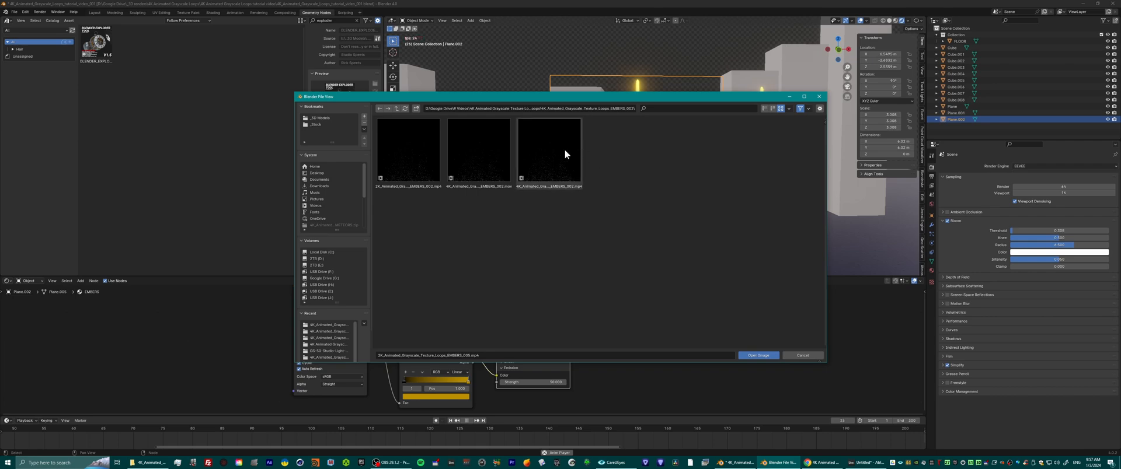
pyautogui.doubleClick(403, 151)
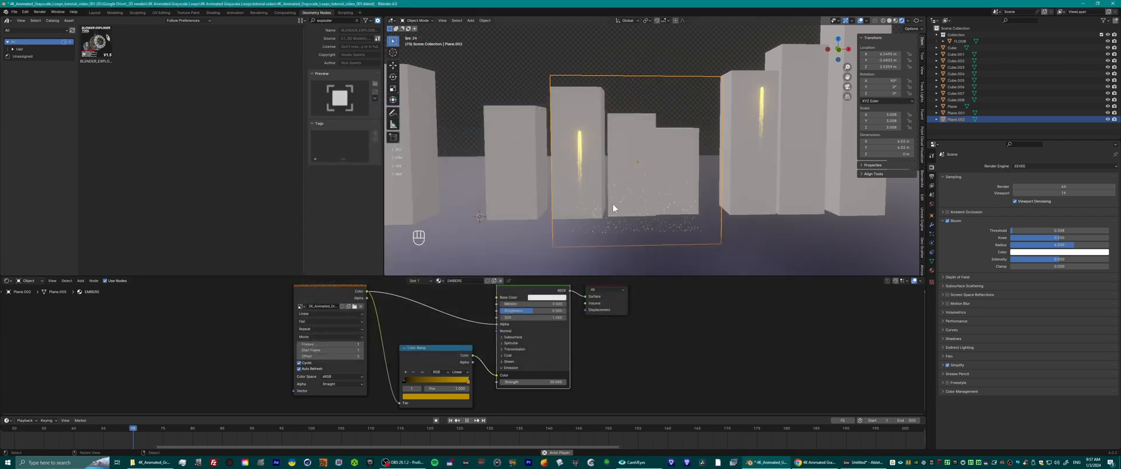
# Set the embers image texture's length to 300 frames.
pyautogui.click(333, 345)
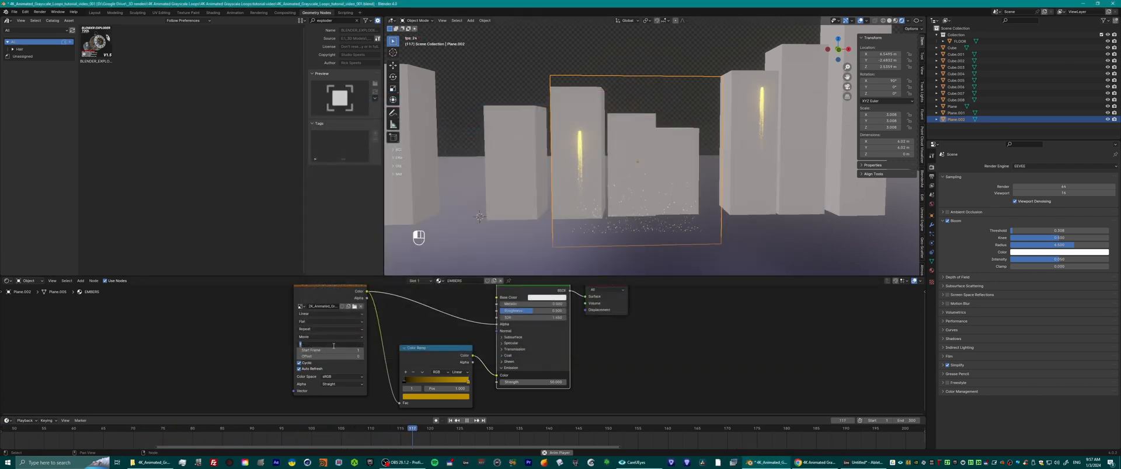
pyautogui.write('300')
pyautogui.press('Return')
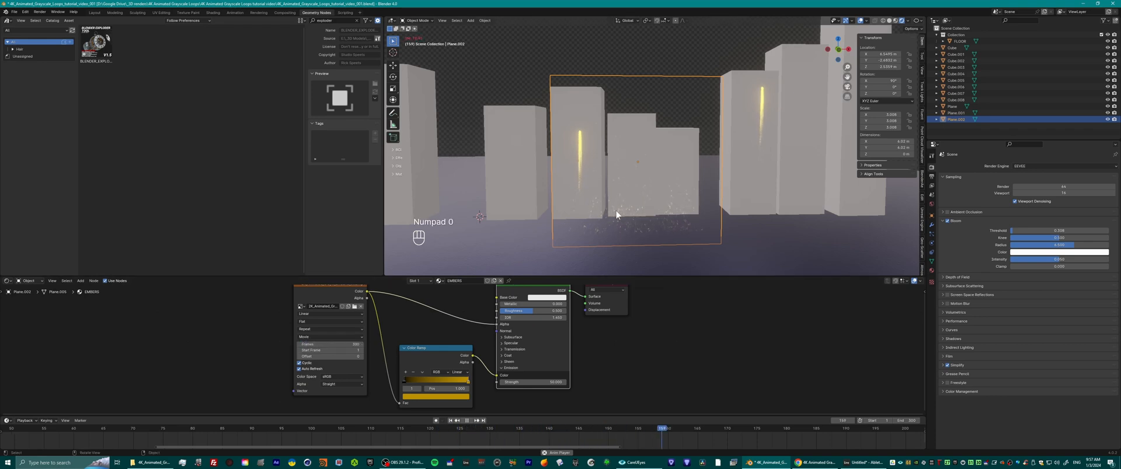
pyautogui.press('KP_0')
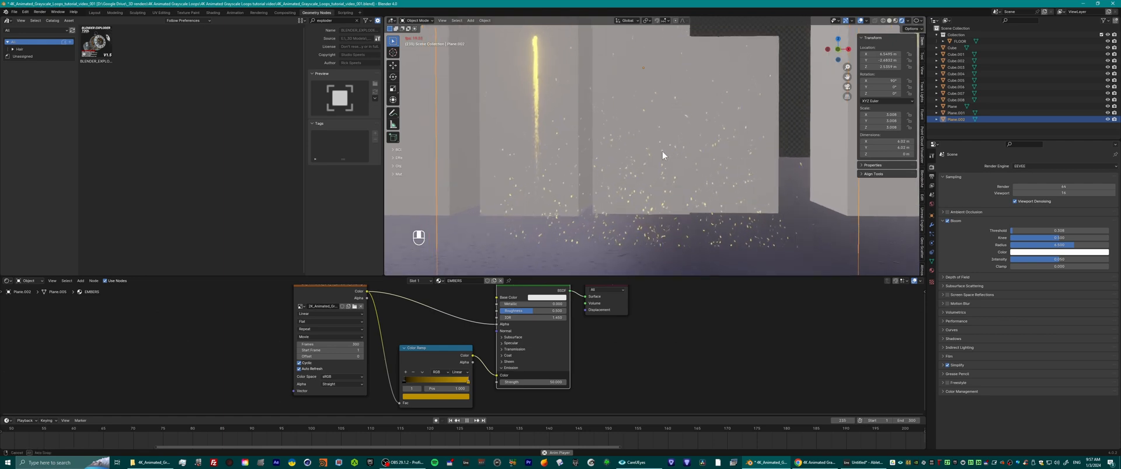
# Raise the embers plane along Z so its lower edge sits near the ground in front of the buildings.
pyautogui.press('g')
pyautogui.press('z')
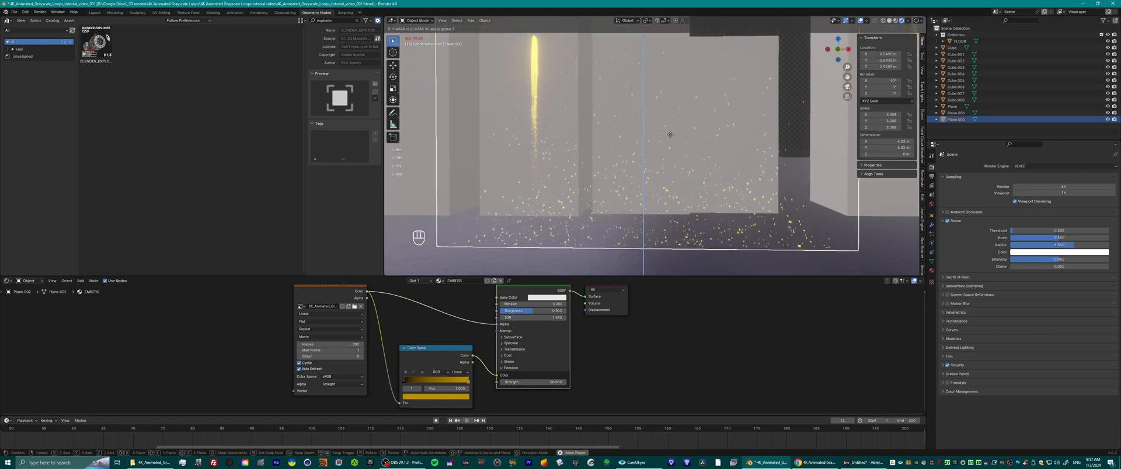
pyautogui.click(670, 135)
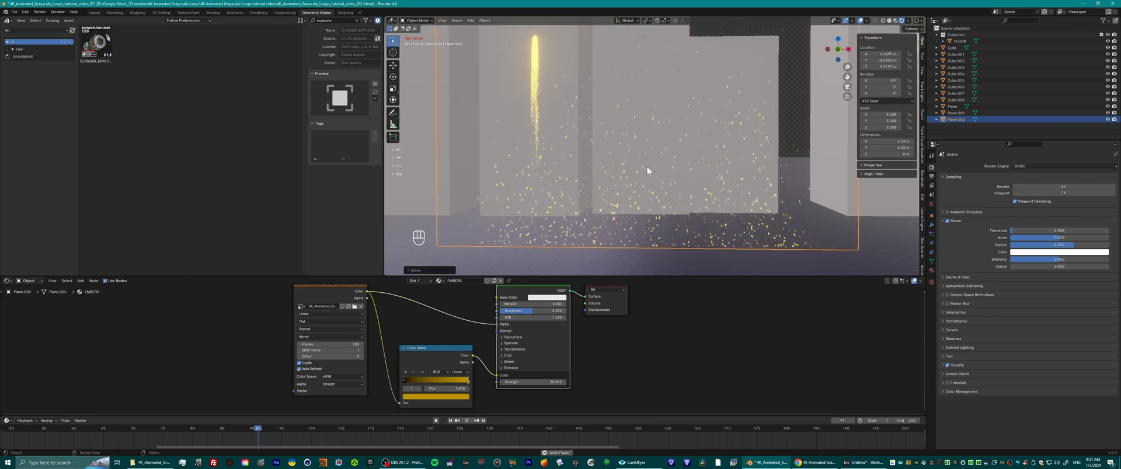
pyautogui.moveTo(643, 174)
pyautogui.keyDown('shift'); pyautogui.mouseDown(button='middle')
pyautogui.moveTo(644, 163)
pyautogui.moveTo(625, 181)
pyautogui.mouseUp(button='middle'); pyautogui.keyUp('shift')
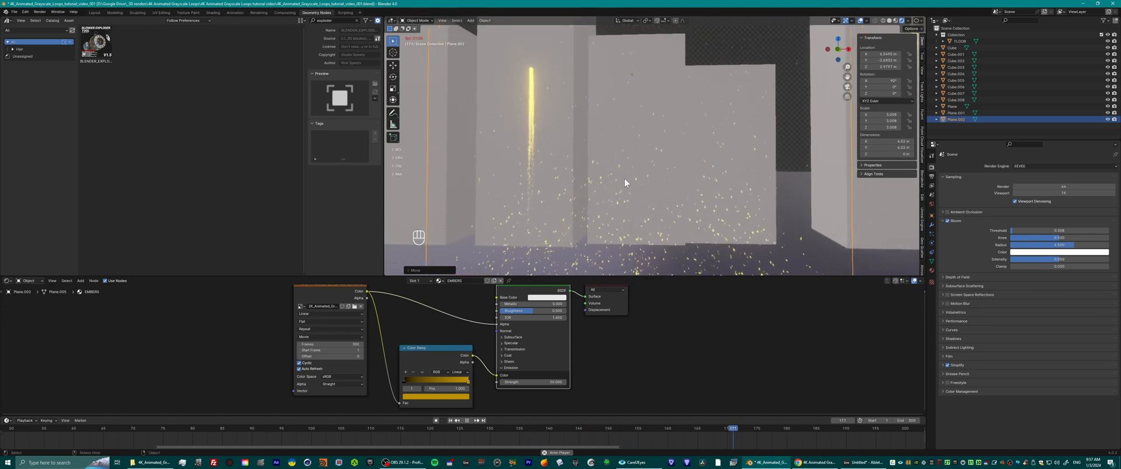
pyautogui.scroll(-1, 625, 178)
pyautogui.scroll(-2, 726, 137)
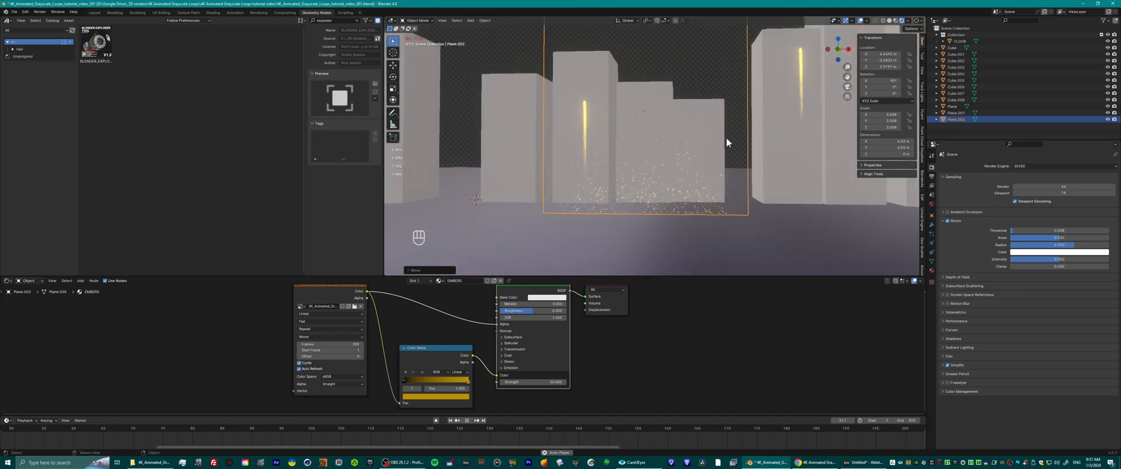
# Examine the playing embers plane in front of the buildings up close and from several angles.
pyautogui.scroll(6, 690, 174)
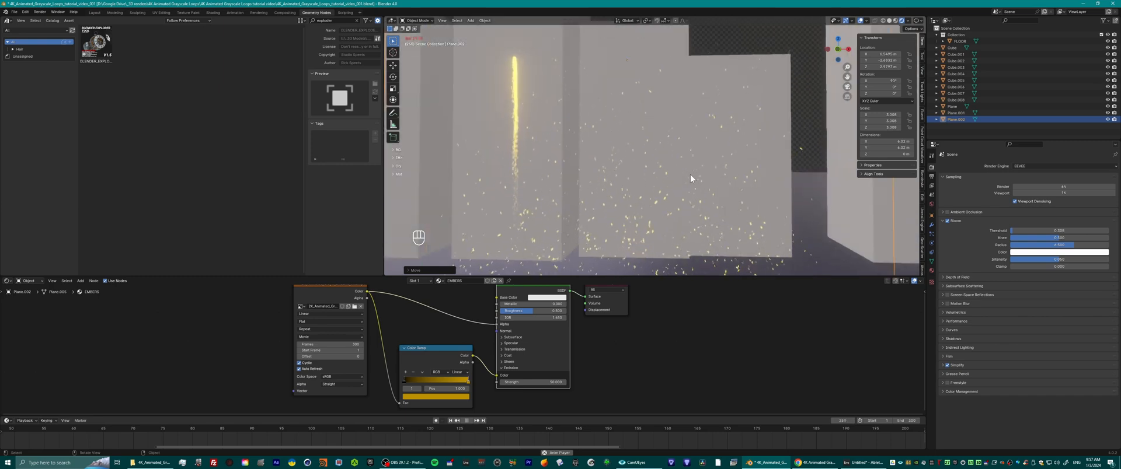
pyautogui.scroll(-5, 688, 181)
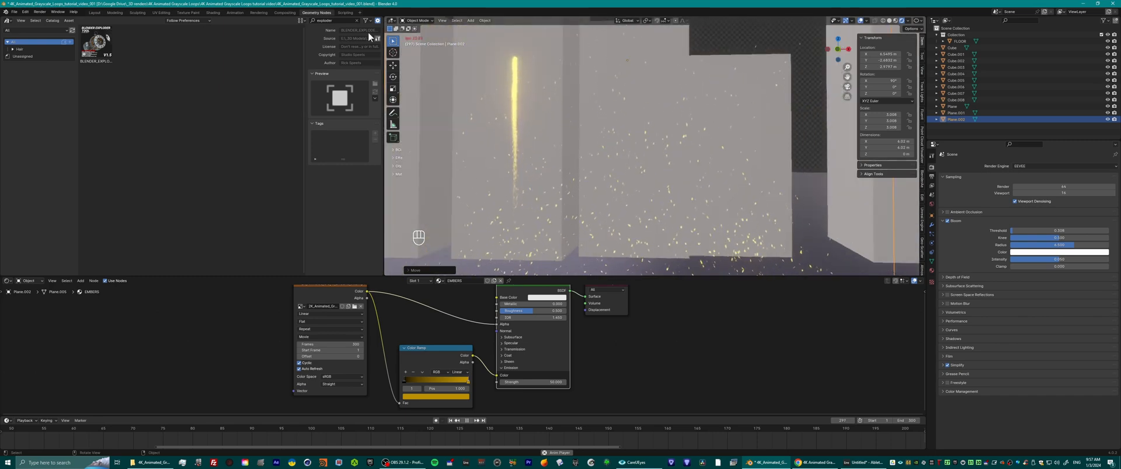
pyautogui.click(284, 12)
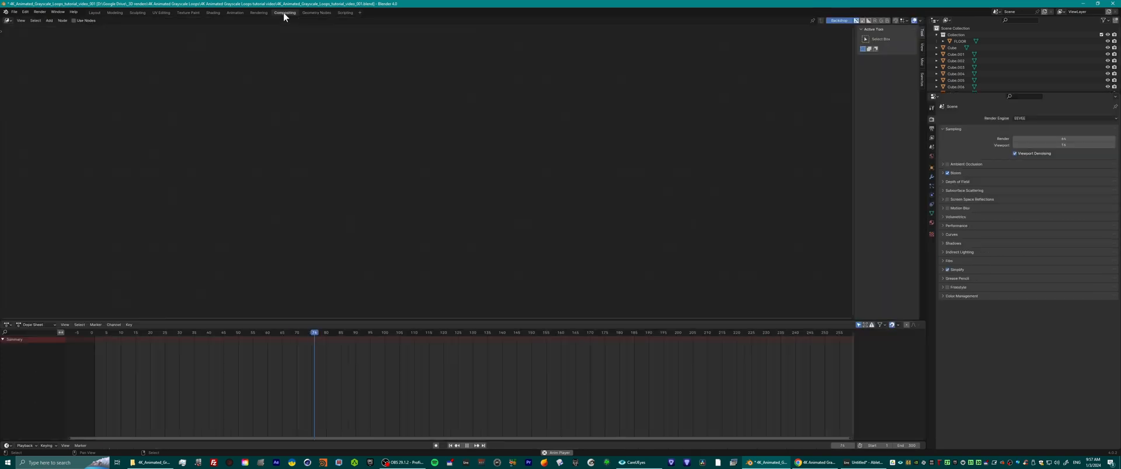
pyautogui.click(317, 13)
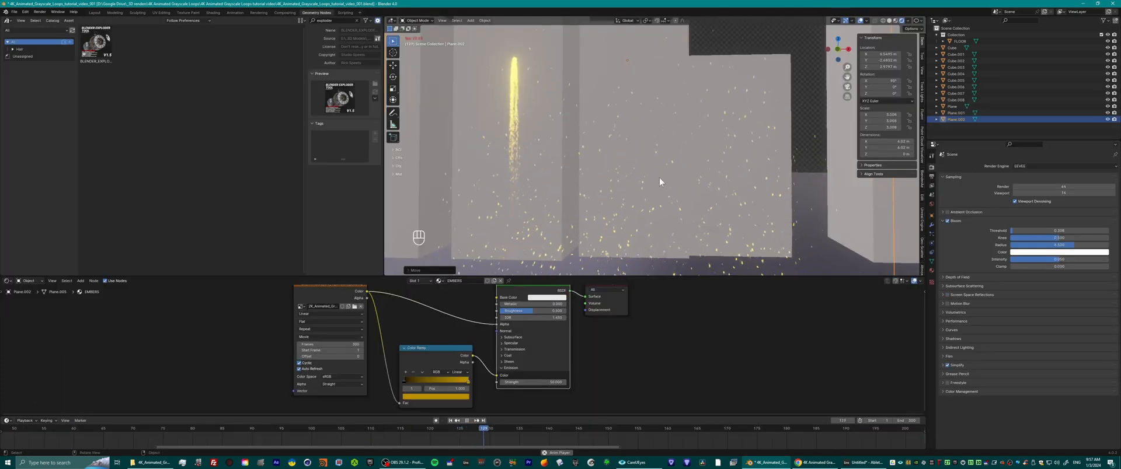
pyautogui.scroll(-3, 677, 190)
pyautogui.scroll(-3, 677, 191)
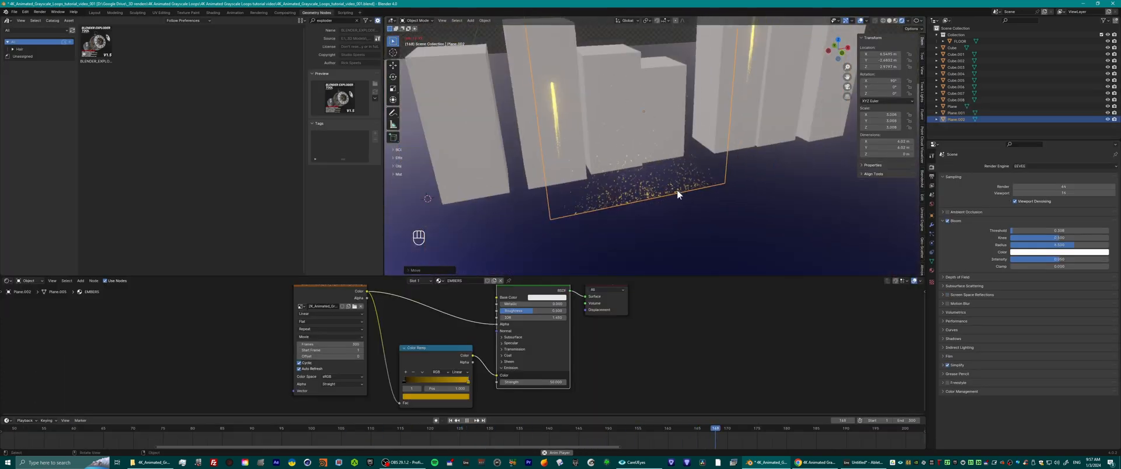
pyautogui.scroll(-2, 799, 137)
pyautogui.moveTo(773, 108); pyautogui.dragTo(701, 165, button='middle')
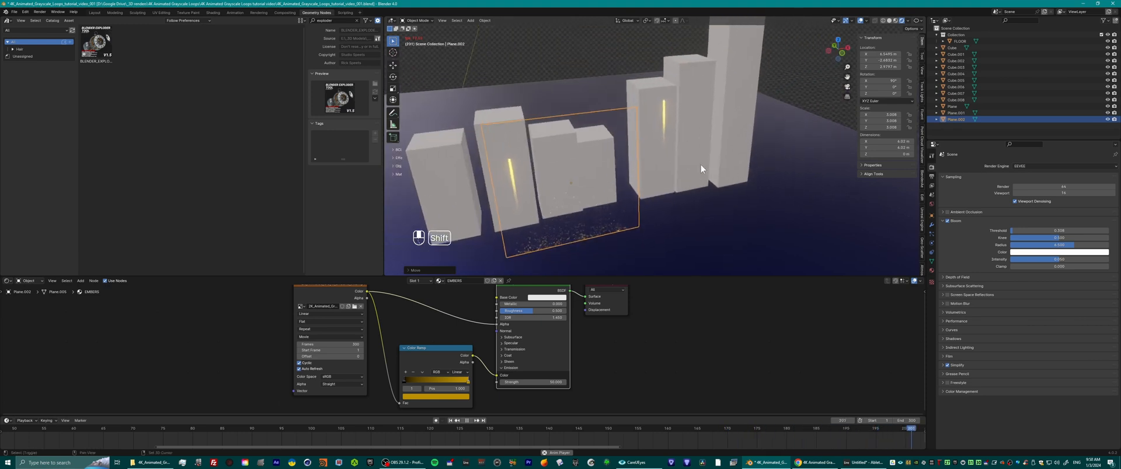
pyautogui.moveTo(741, 127); pyautogui.dragTo(646, 111, button='middle')
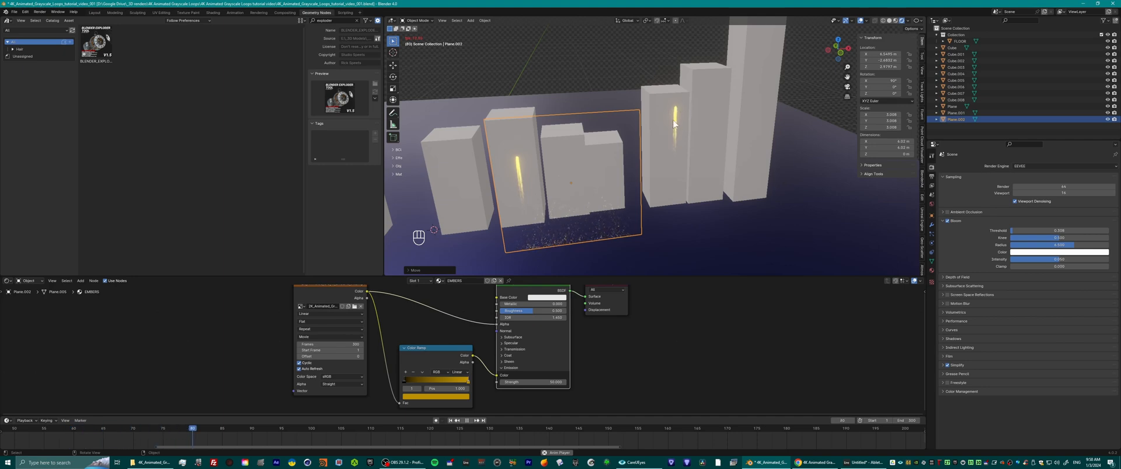
pyautogui.moveTo(565, 192); pyautogui.dragTo(679, 169, button='middle')
pyautogui.keyDown('shift'); pyautogui.moveTo(667, 206); pyautogui.dragTo(646, 153, button='middle'); pyautogui.keyUp('shift')
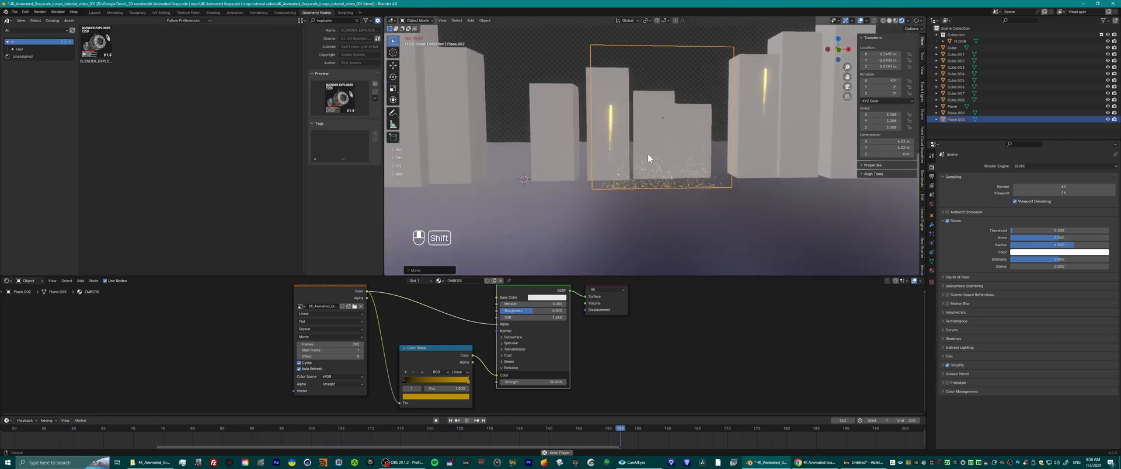
pyautogui.scroll(3, 657, 159)
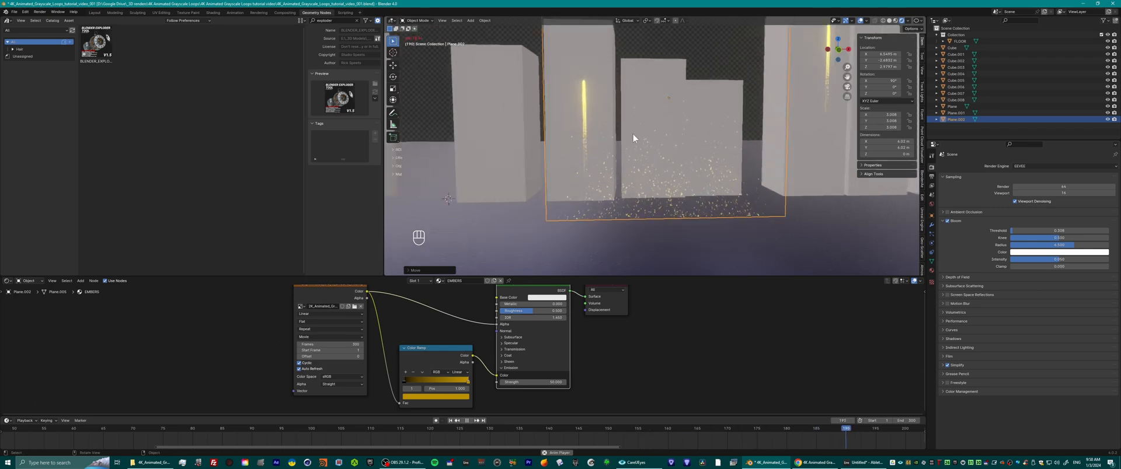
pyautogui.click(671, 136)
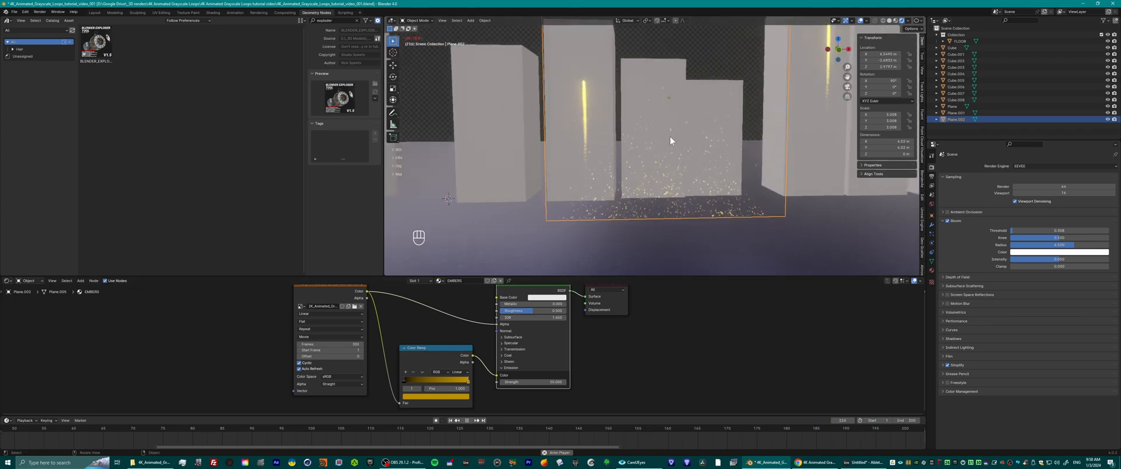
# Replace the embers image texture's clip with 2K_Animated_Grayscale_Texture_Loops_EMBERS_001.mp4 from the EMBERS_001 folder.
pyautogui.click(354, 307)
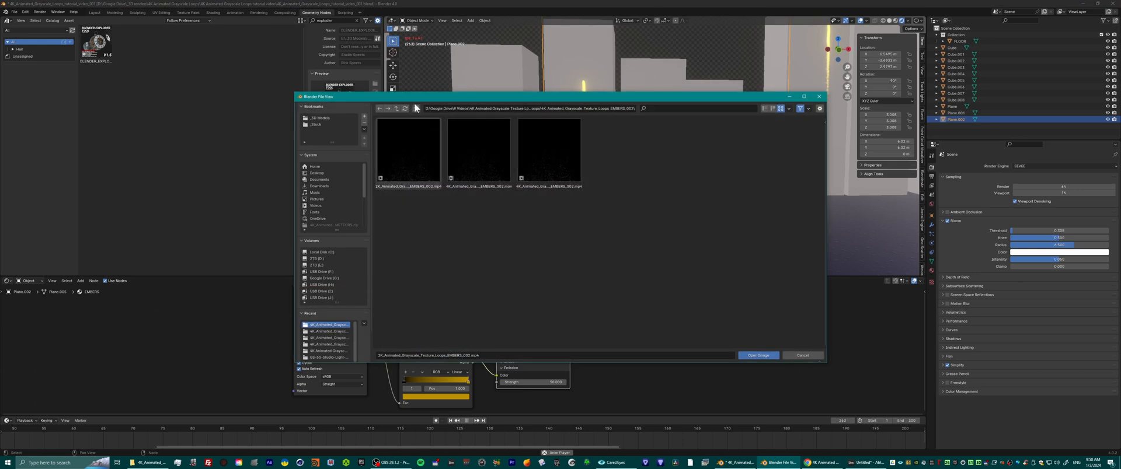
pyautogui.click(396, 109)
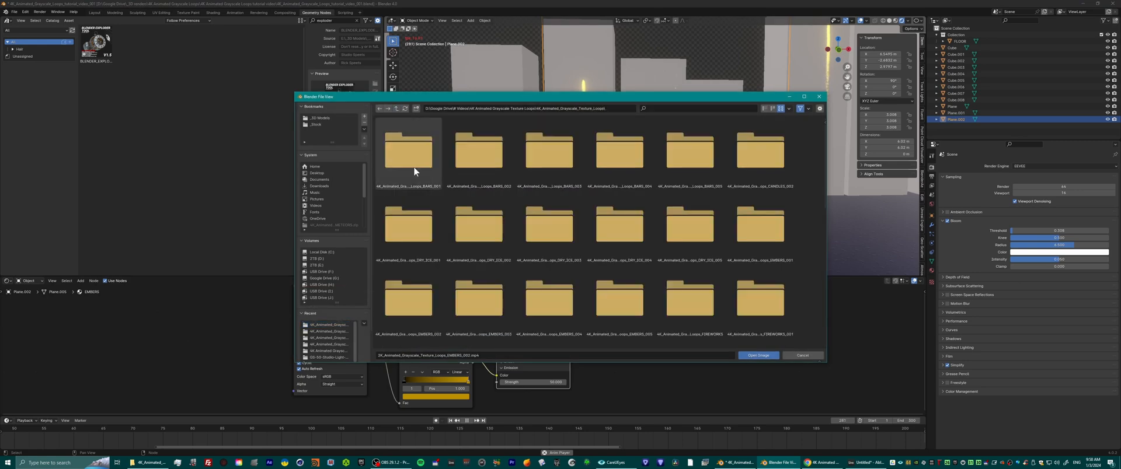
pyautogui.click(765, 108)
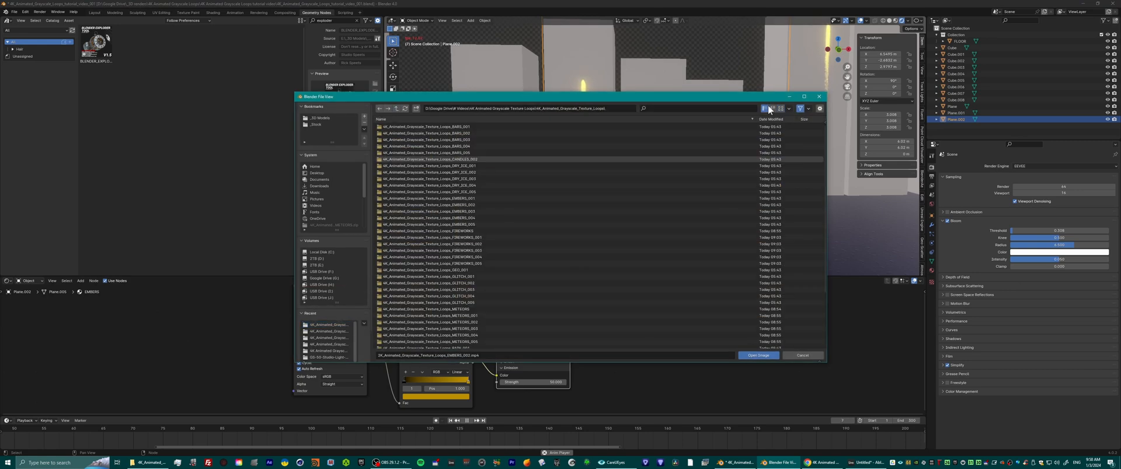
pyautogui.click(471, 199)
pyautogui.doubleClick(470, 198)
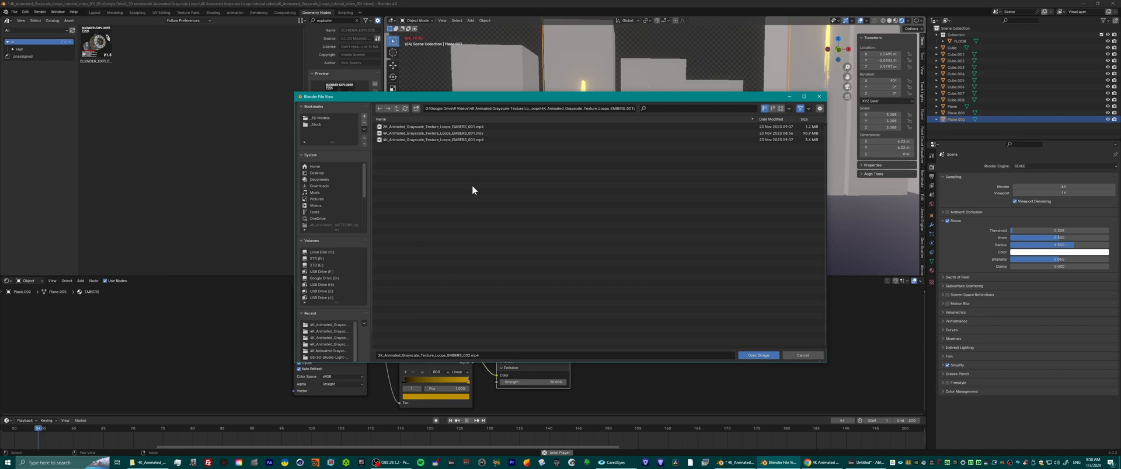
pyautogui.click(782, 107)
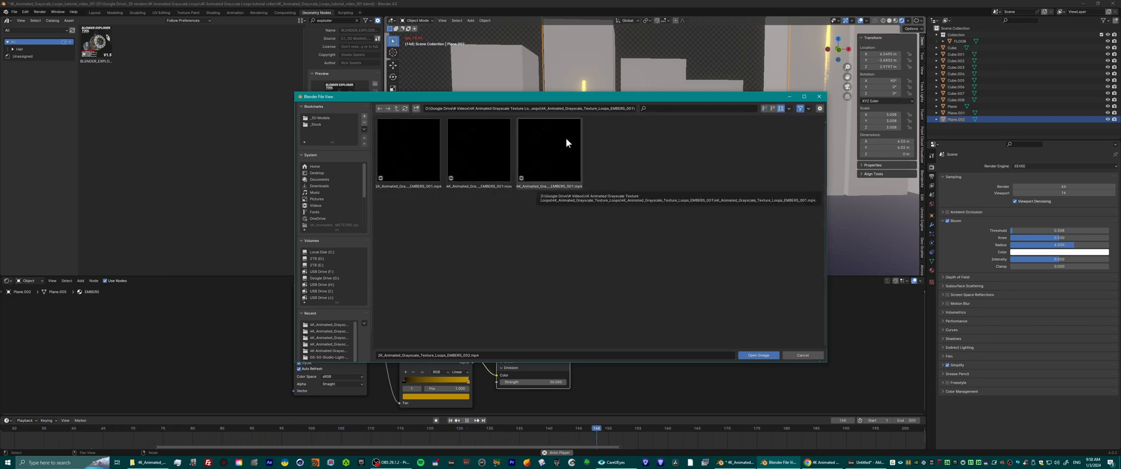
pyautogui.click(398, 108)
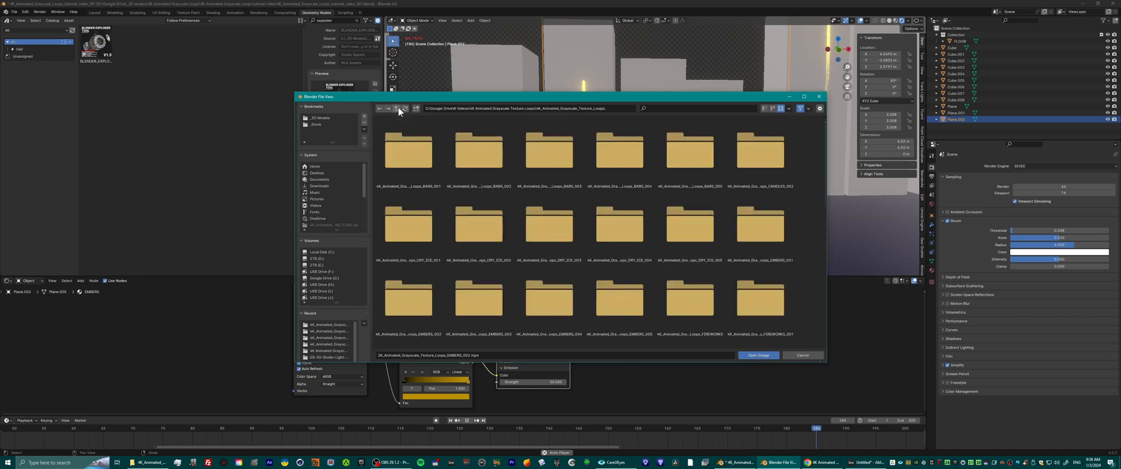
pyautogui.click(397, 108)
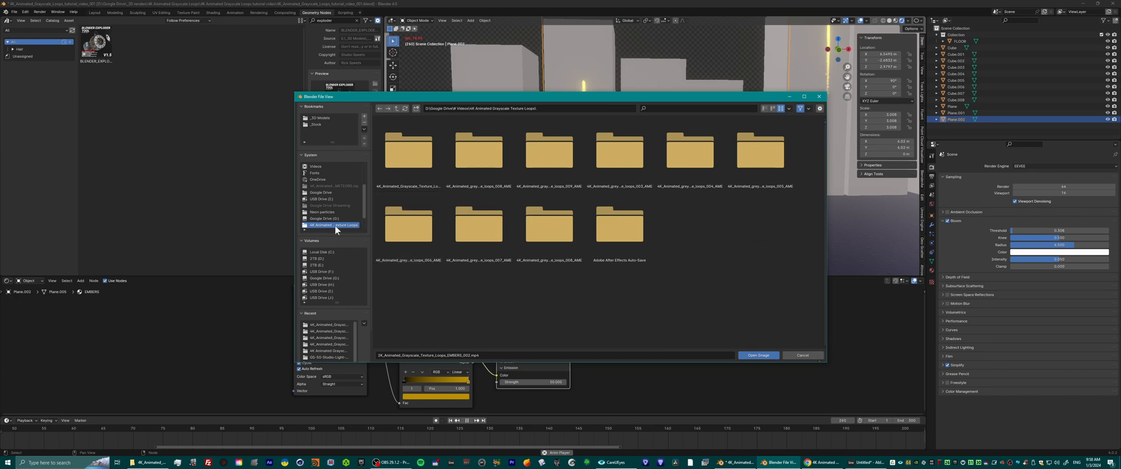
pyautogui.click(329, 324)
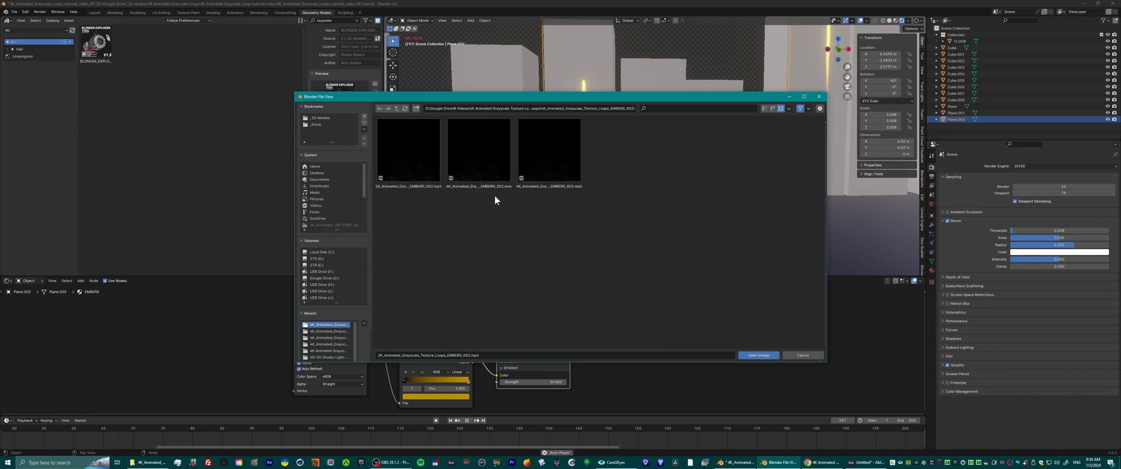
pyautogui.click(397, 108)
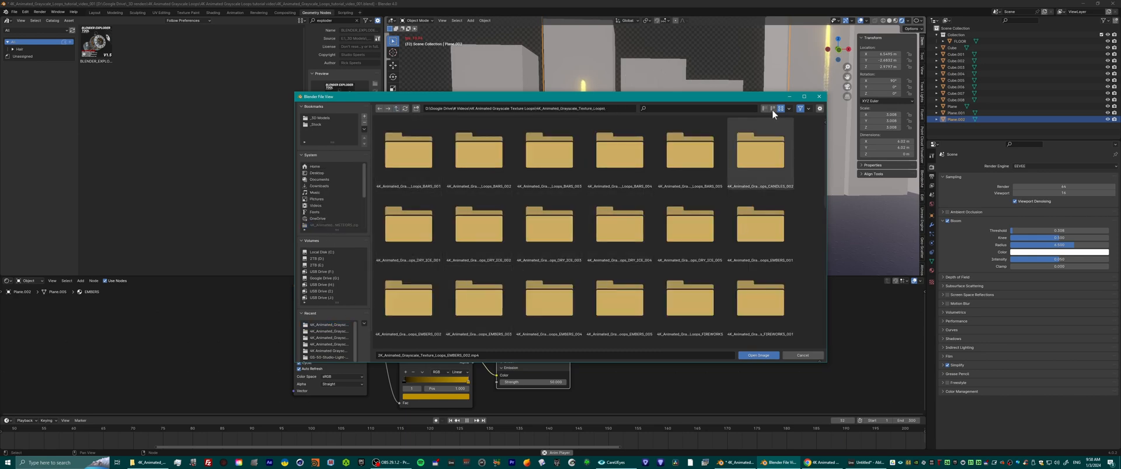
pyautogui.click(765, 108)
pyautogui.doubleClick(464, 198)
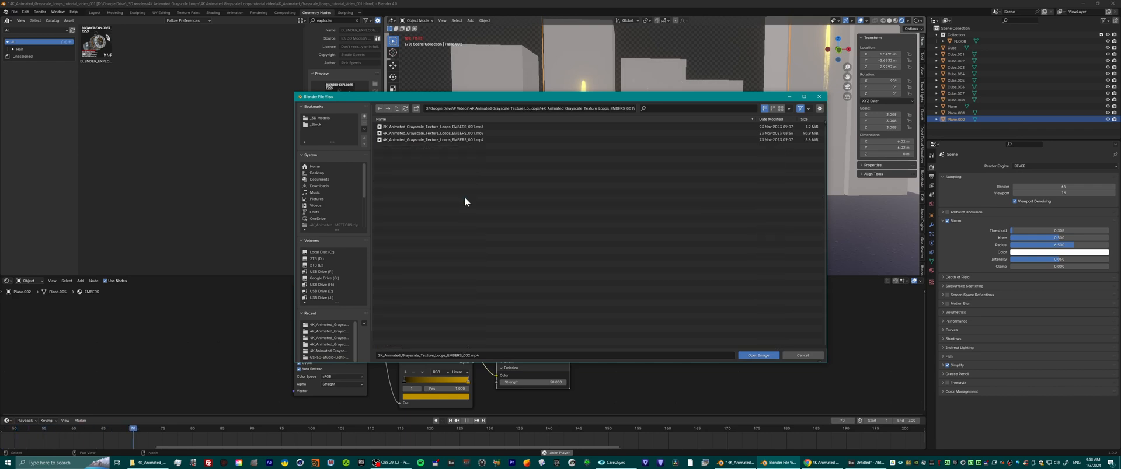
pyautogui.doubleClick(401, 127)
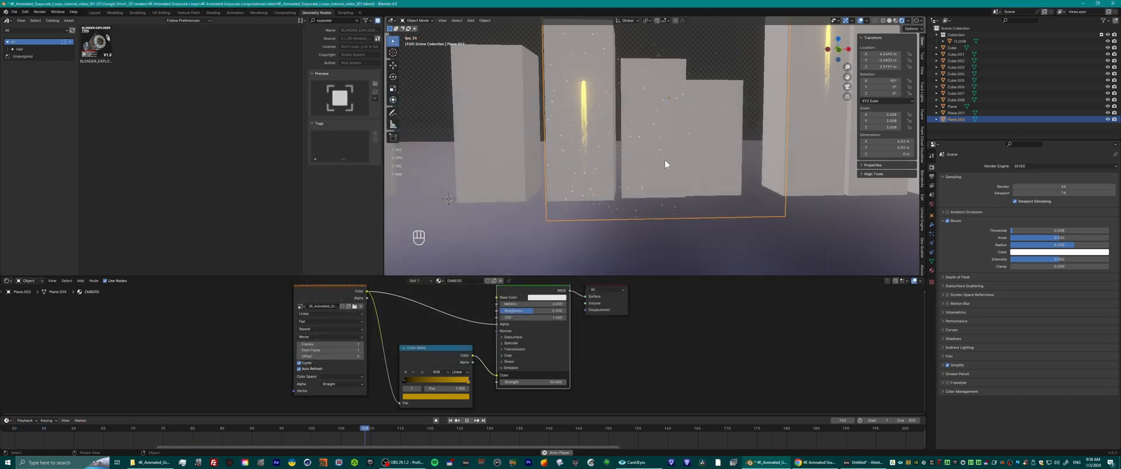
# Pause the animation and load 2K_Animated_Grayscale_Texture_Loops_EMBERS_003.mp4 from the EMBERS_003 folder into the embers image texture.
pyautogui.press('space')
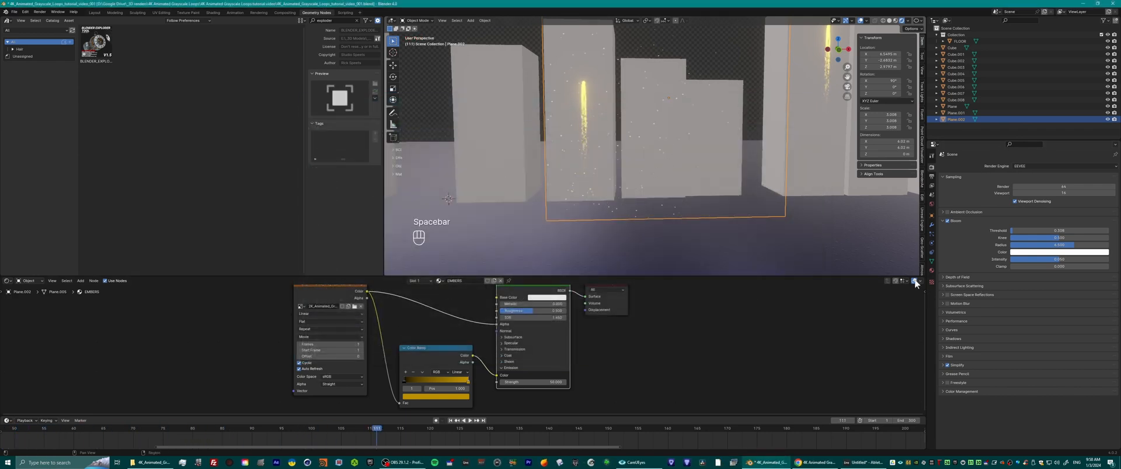
pyautogui.click(353, 307)
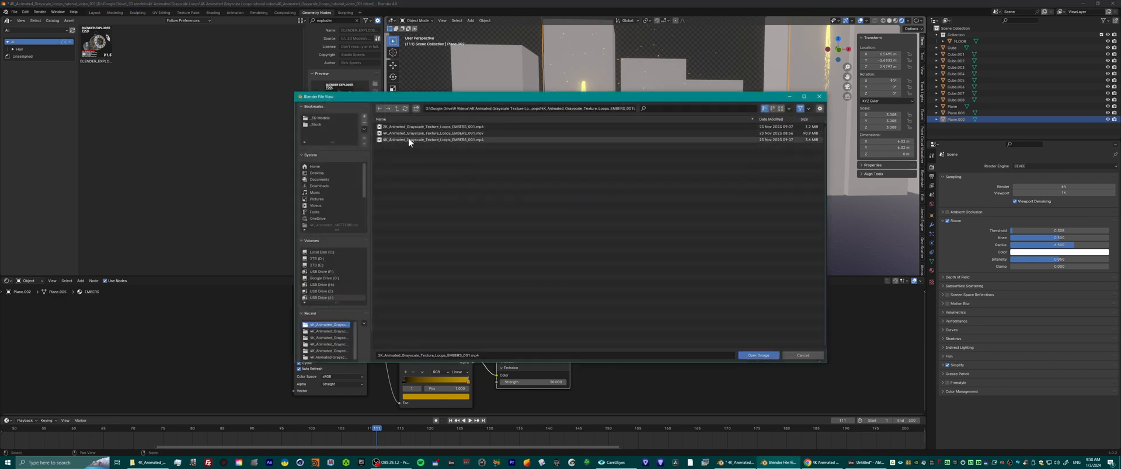
pyautogui.click(397, 109)
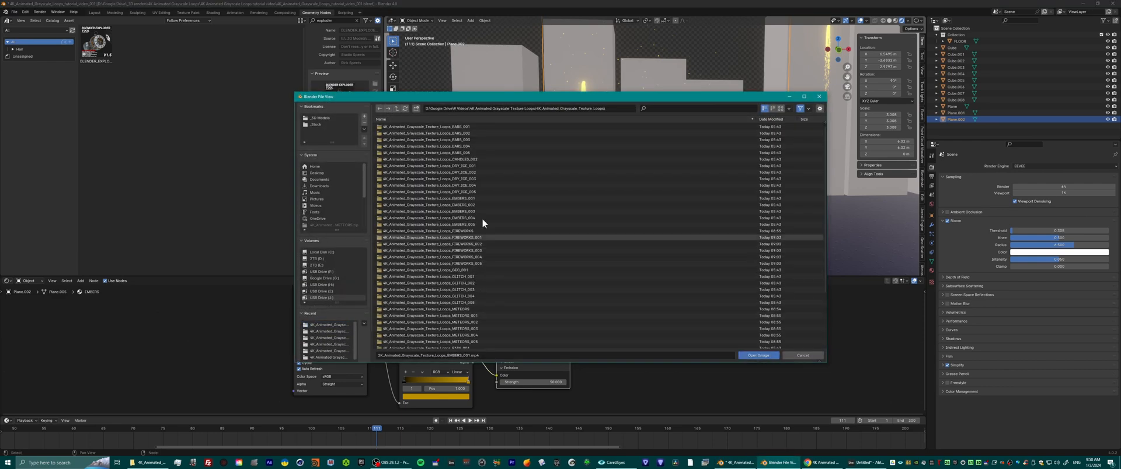
pyautogui.doubleClick(461, 210)
pyautogui.doubleClick(415, 126)
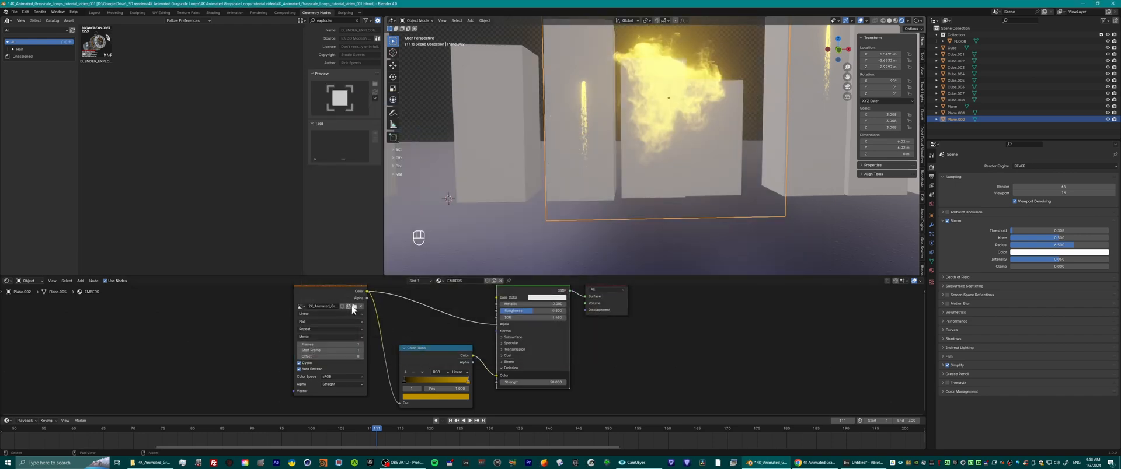
# Load 2K_Animated_Grayscale_Texture_Loops_EMBERS_004.mp4 into the embers image texture, set its length to 300 frames, and play the animation.
pyautogui.click(353, 307)
pyautogui.click(397, 109)
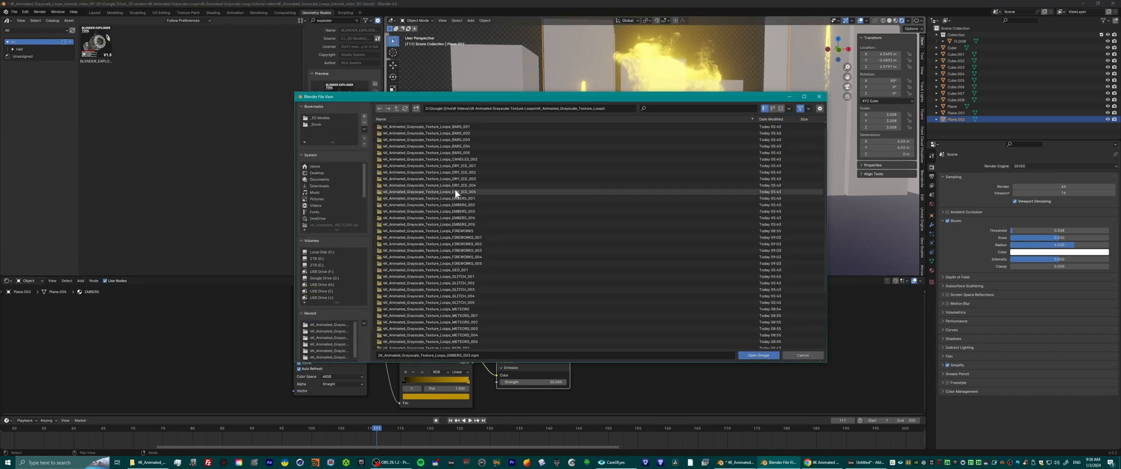
pyautogui.doubleClick(466, 218)
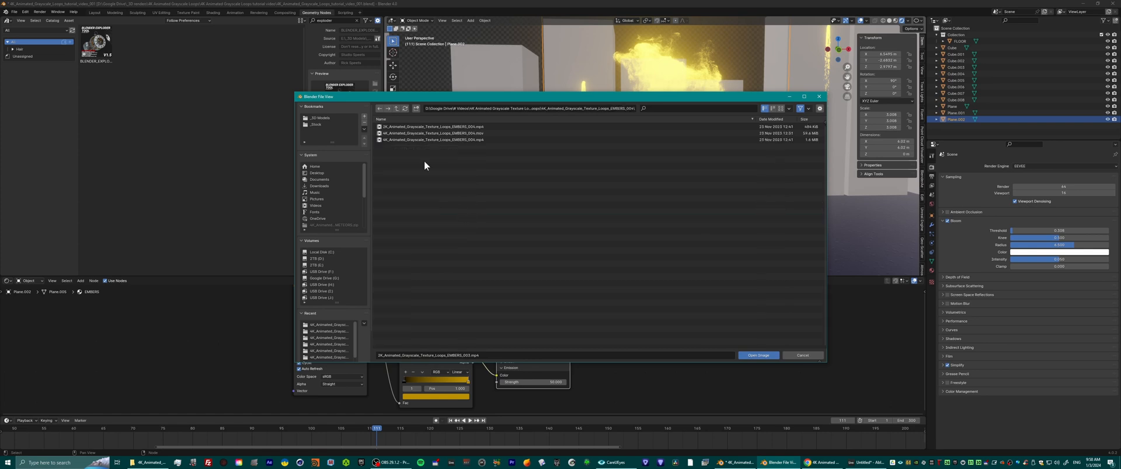
pyautogui.click(408, 126)
pyautogui.click(780, 108)
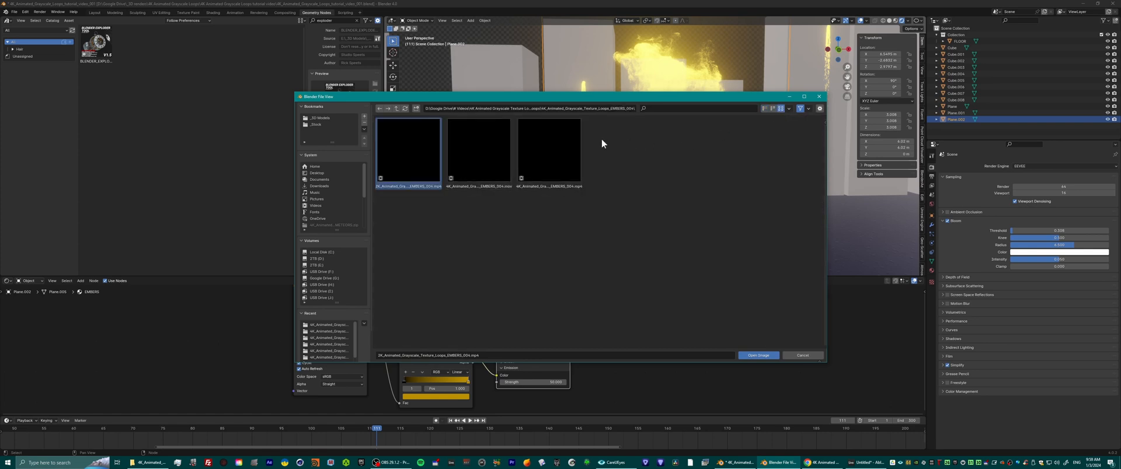
pyautogui.doubleClick(408, 152)
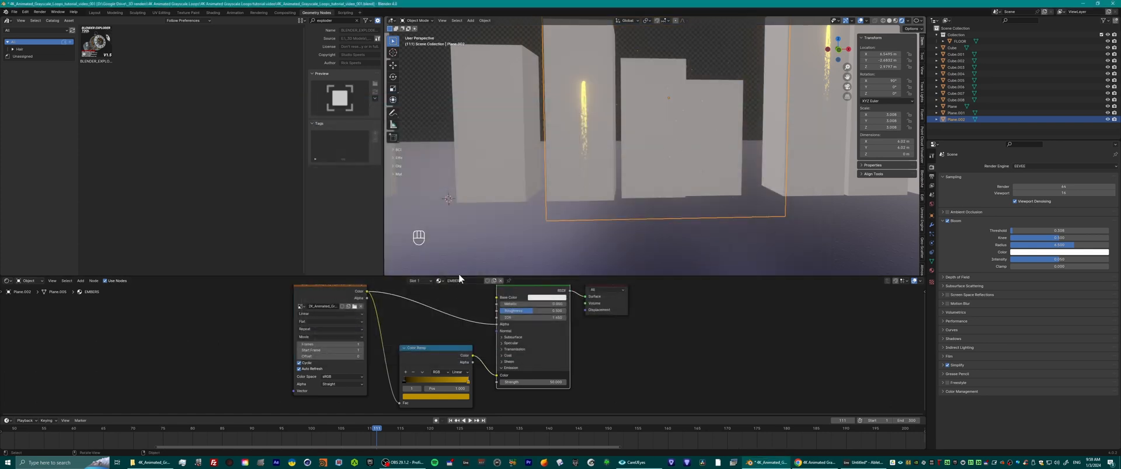
pyautogui.click(337, 344)
pyautogui.press('space')
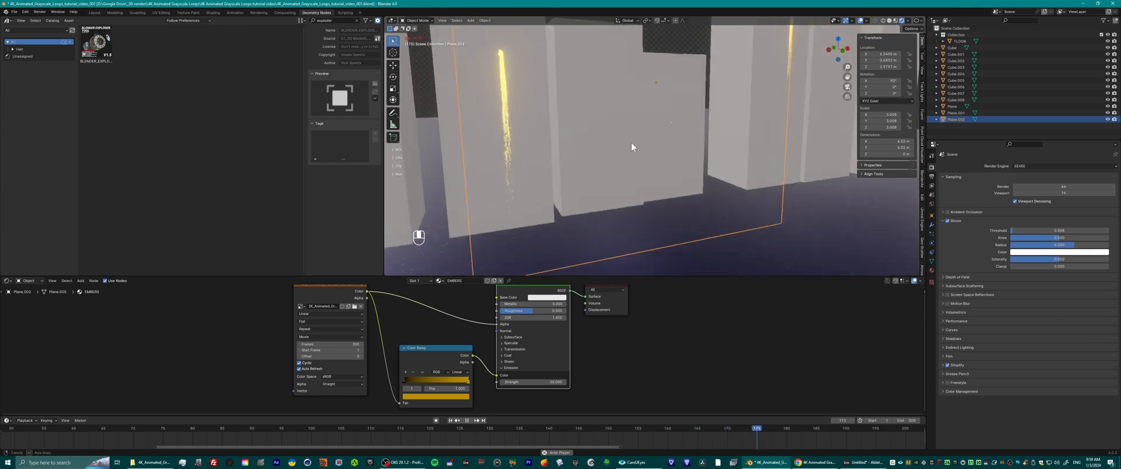
# Move the embers plane along Y into the open area away from the buildings.
pyautogui.press('g')
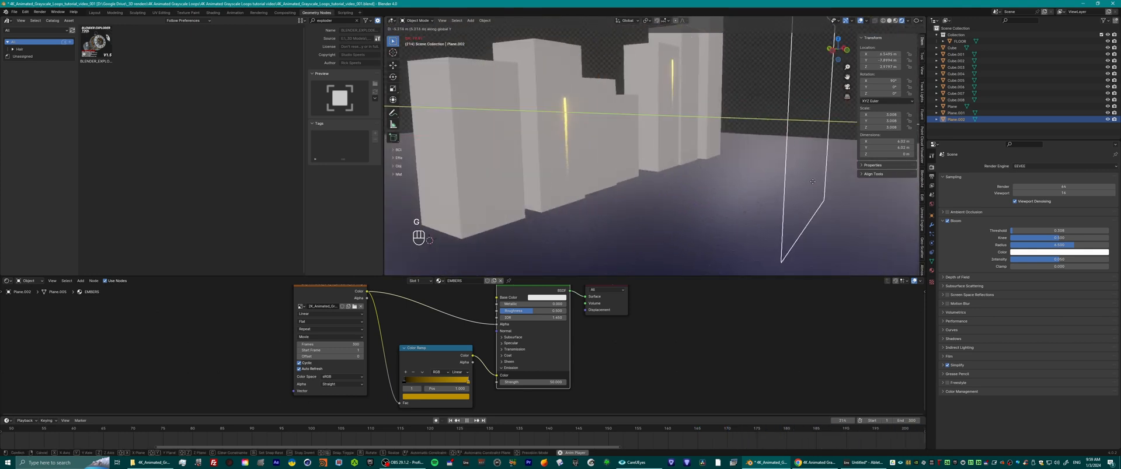
pyautogui.click(769, 199)
pyautogui.press('r')
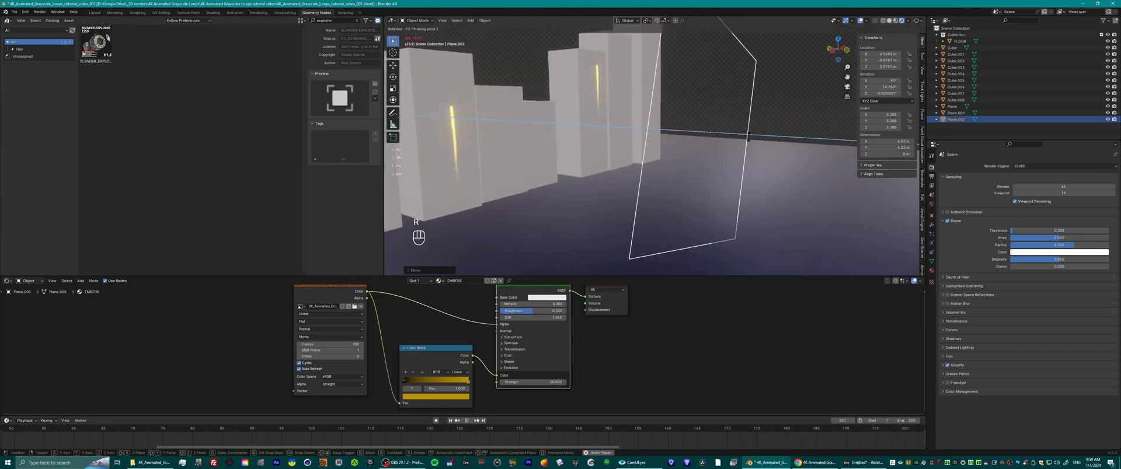
pyautogui.rightClick(724, 174)
pyautogui.press('r')
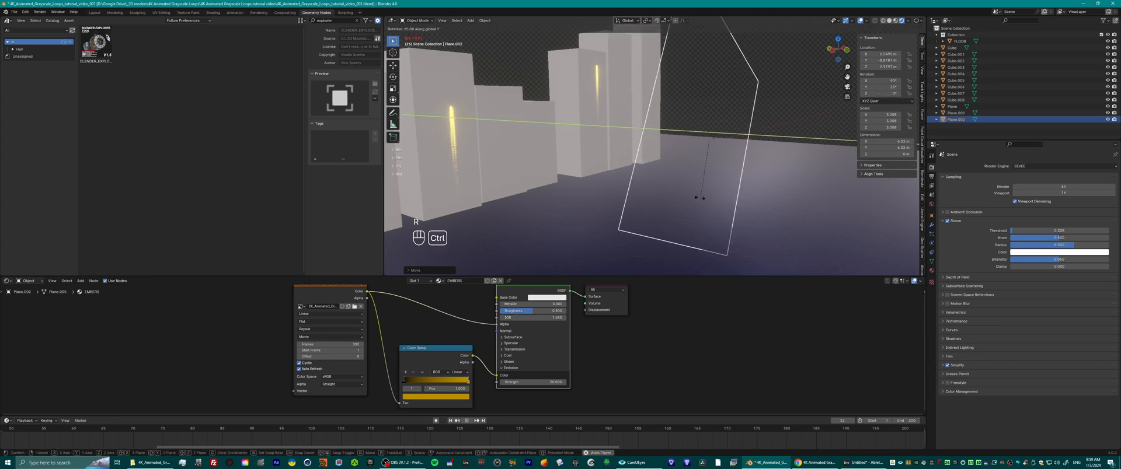
pyautogui.rightClick(707, 195)
# Rotate the embers plane 90° about the global Z axis and deselect it.
pyautogui.press('r')
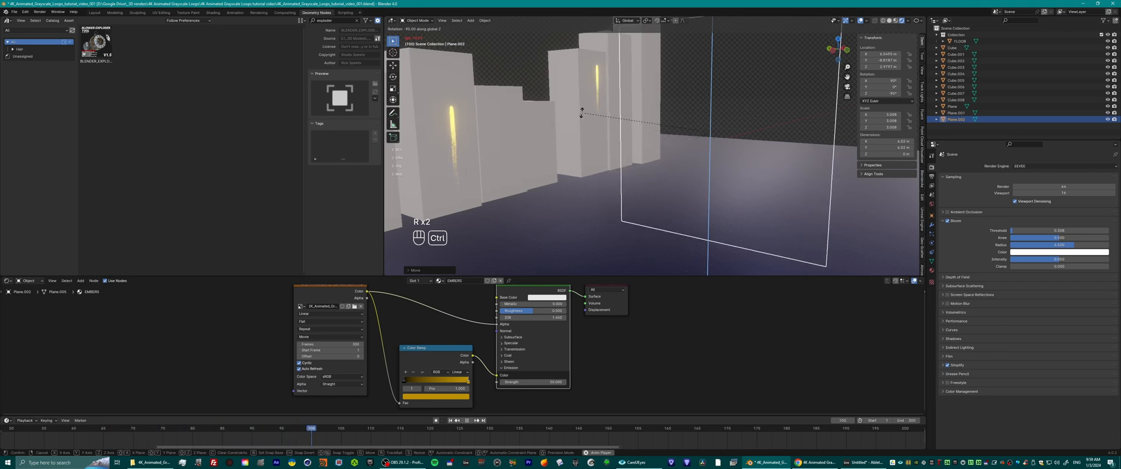
pyautogui.click(642, 169)
pyautogui.moveTo(642, 169); pyautogui.dragTo(596, 169, button='middle')
pyautogui.click(797, 191)
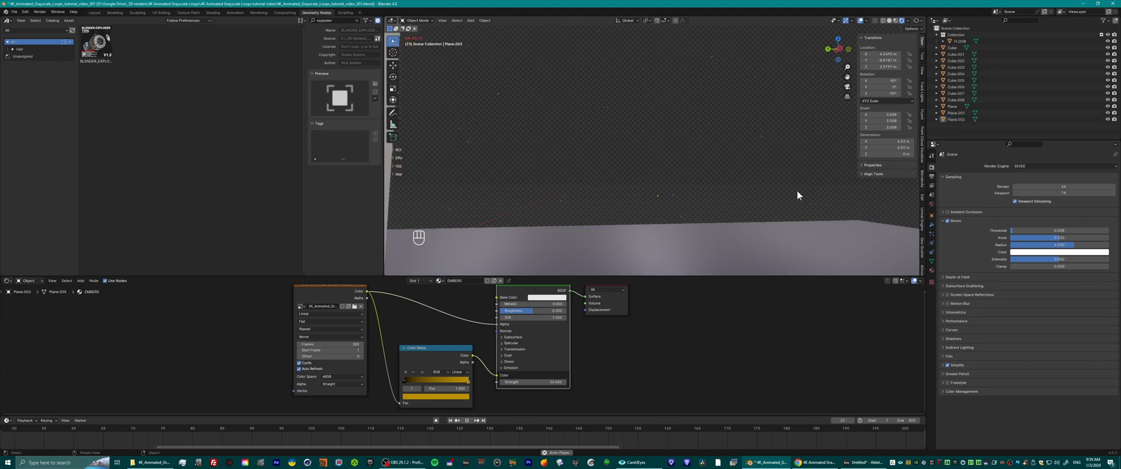
# Set the bright color stop of the embers material's Color Ramp to blue and raise its emission strength well above 50.
pyautogui.click(462, 398)
pyautogui.moveTo(454, 327)
pyautogui.mouseDown()
pyautogui.moveTo(454, 310)
pyautogui.moveTo(407, 320)
pyautogui.moveTo(408, 339)
pyautogui.moveTo(450, 348)
pyautogui.moveTo(407, 323)
pyautogui.moveTo(458, 319)
pyautogui.mouseUp()
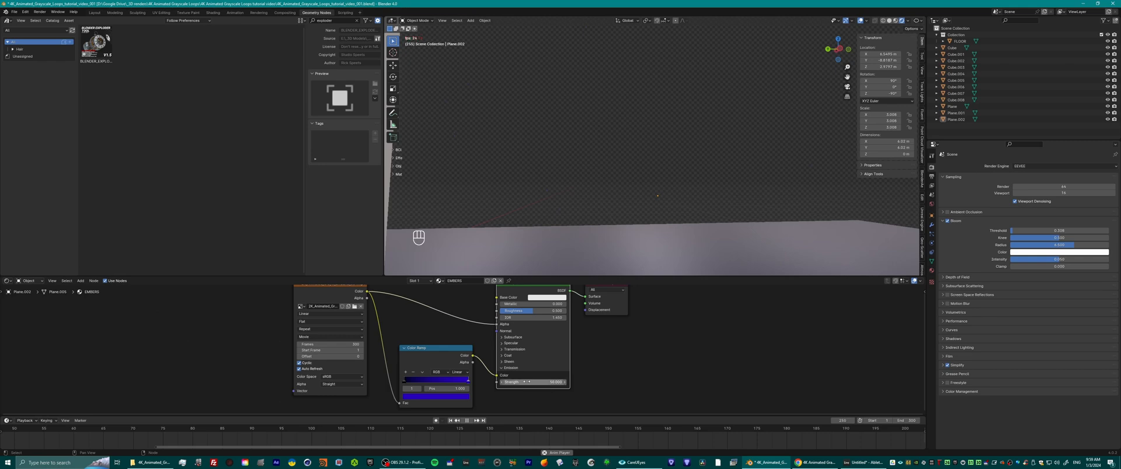
pyautogui.moveTo(525, 382); pyautogui.dragTo(552, 382)
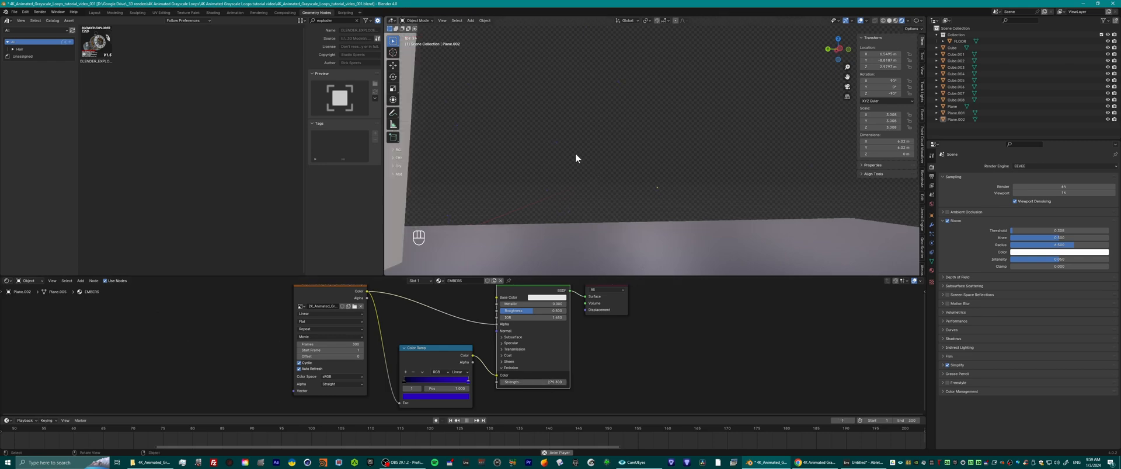
pyautogui.keyDown('shift'); pyautogui.moveTo(641, 210); pyautogui.dragTo(667, 172, button='middle'); pyautogui.keyUp('shift')
pyautogui.scroll(2, 681, 131)
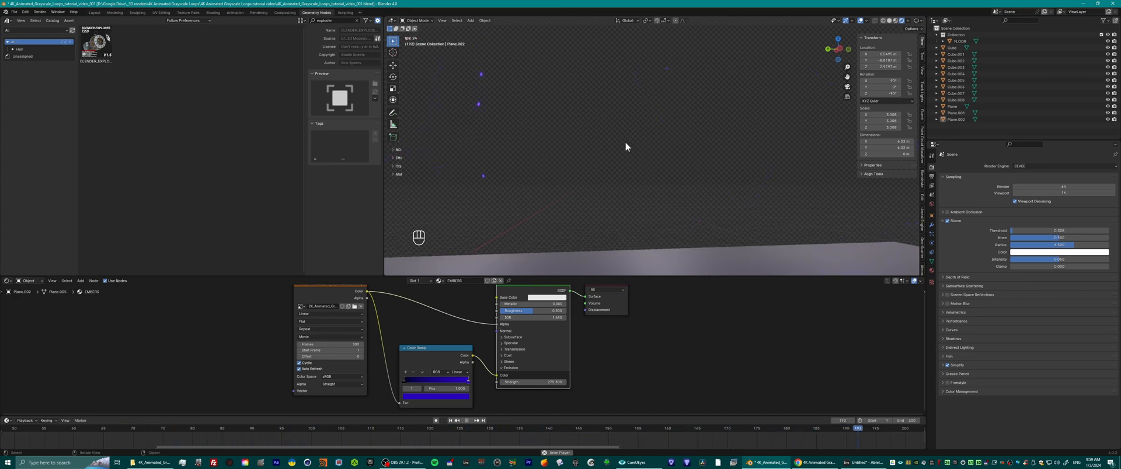
# Change the bright color stop of the embers material's Color Ramp to orange.
pyautogui.click(460, 397)
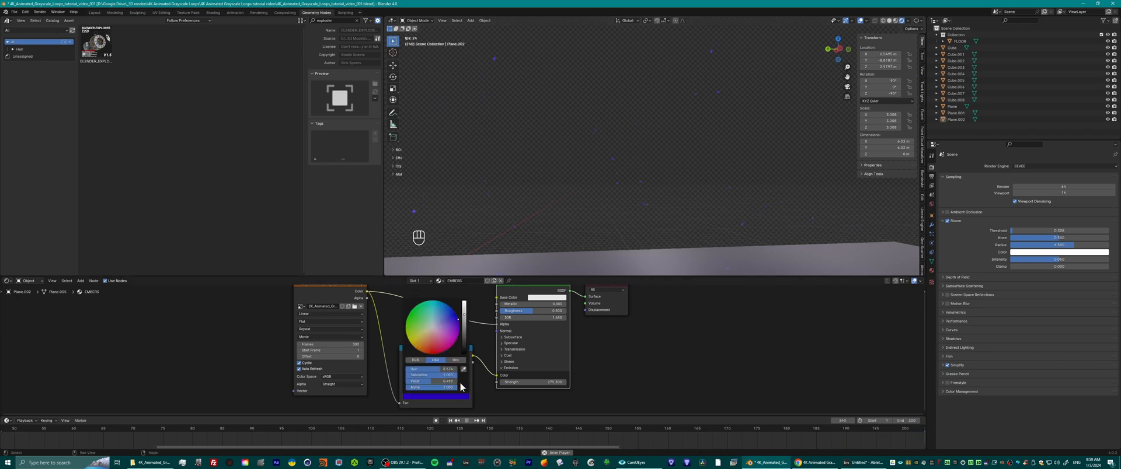
pyautogui.moveTo(434, 354); pyautogui.dragTo(418, 351)
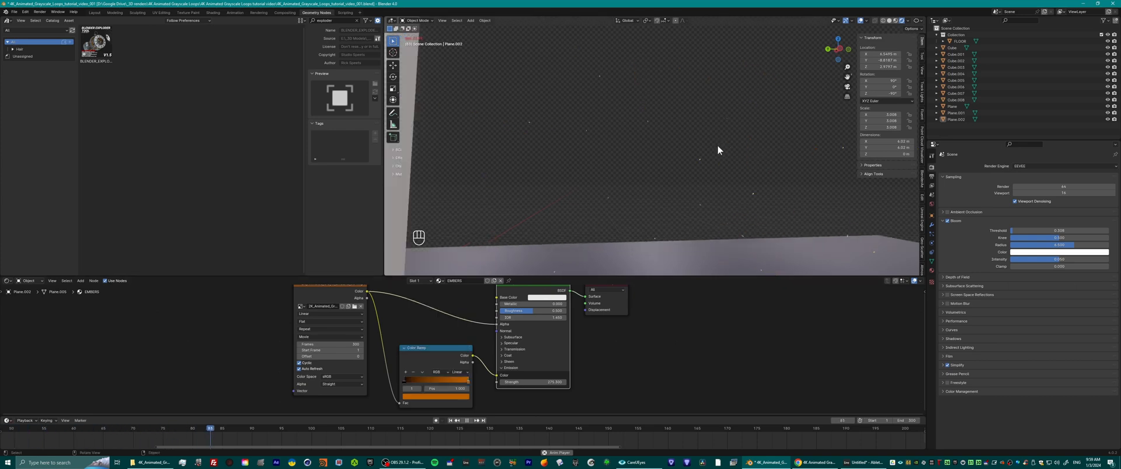
pyautogui.moveTo(705, 151); pyautogui.dragTo(654, 148, button='middle')
# Recolor the decal plane on the block buildings cyan-blue through its Color Ramp and pause the animation.
pyautogui.click(601, 120)
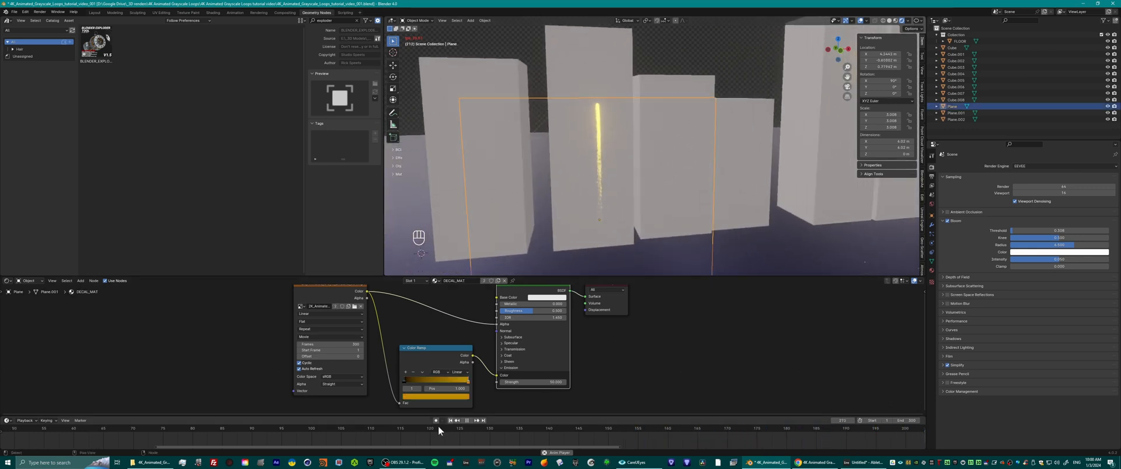
pyautogui.click(454, 397)
pyautogui.moveTo(425, 336)
pyautogui.mouseDown()
pyautogui.moveTo(457, 318)
pyautogui.moveTo(428, 301)
pyautogui.mouseUp()
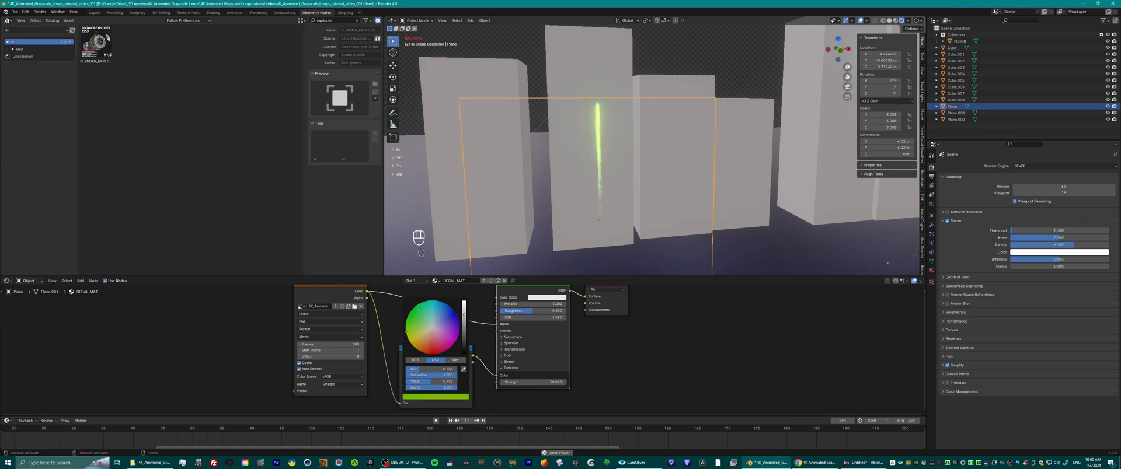
pyautogui.moveTo(442, 335); pyautogui.dragTo(459, 330)
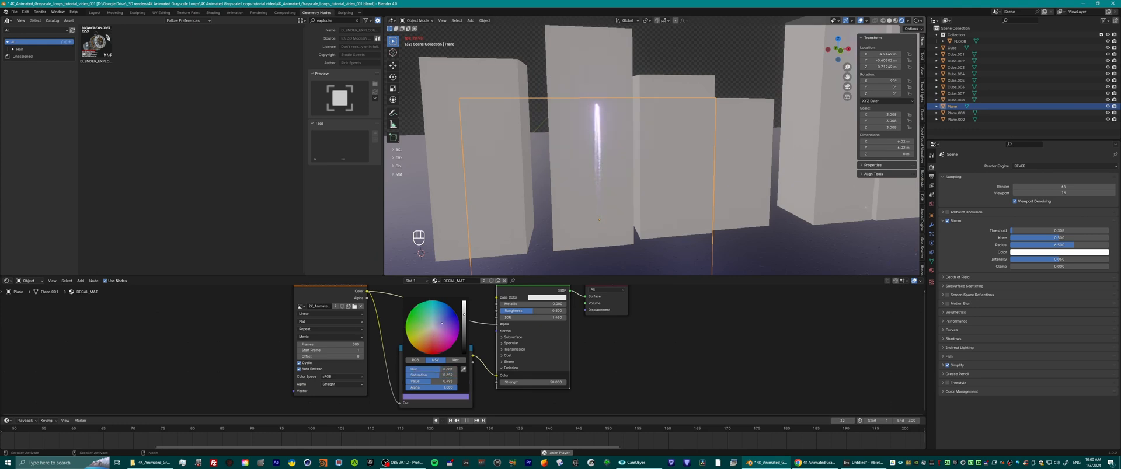
pyautogui.moveTo(430, 302)
pyautogui.mouseDown()
pyautogui.moveTo(454, 310)
pyautogui.moveTo(441, 302)
pyautogui.mouseUp()
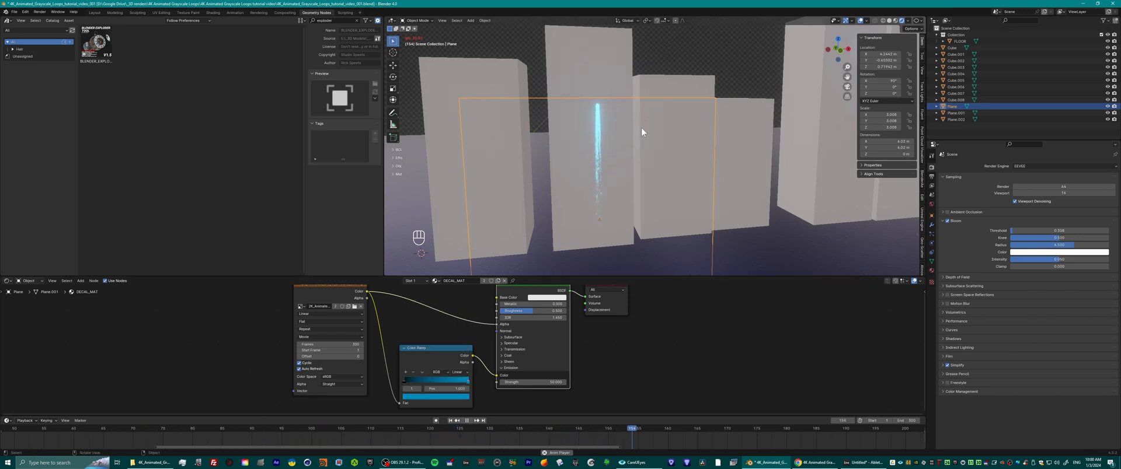
pyautogui.moveTo(641, 127)
pyautogui.mouseDown(button='middle')
pyautogui.moveTo(583, 135)
pyautogui.moveTo(662, 125)
pyautogui.moveTo(652, 125)
pyautogui.mouseUp(button='middle')
pyautogui.scroll(-5, 652, 125)
pyautogui.press('space')
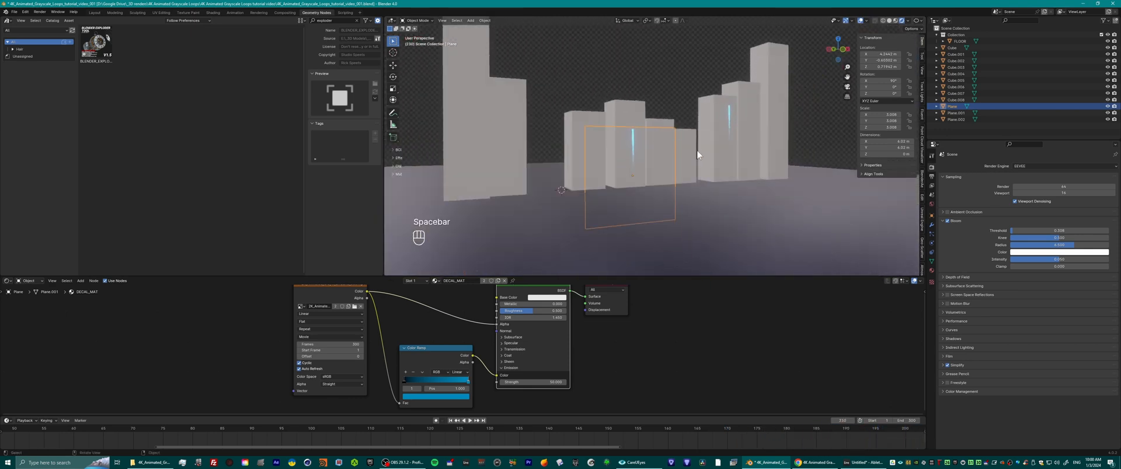
# Switch to File Explorer, open the 4K_Animated_Grayscale_Texture_Loops_GLITCH_001 folder and copy its path.
pyautogui.moveTo(695, 149); pyautogui.dragTo(613, 176, button='middle')
pyautogui.scroll(2, 594, 180)
pyautogui.click(151, 462)
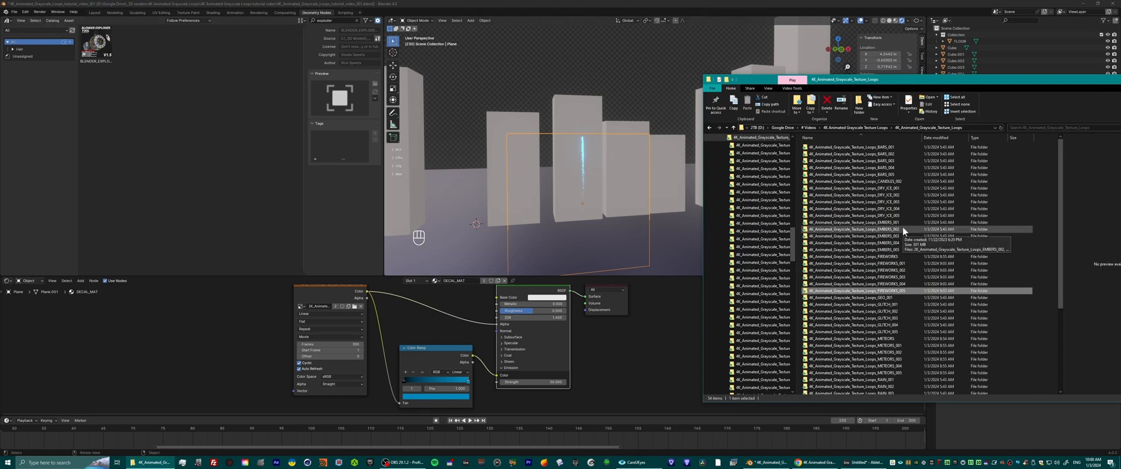
pyautogui.doubleClick(887, 303)
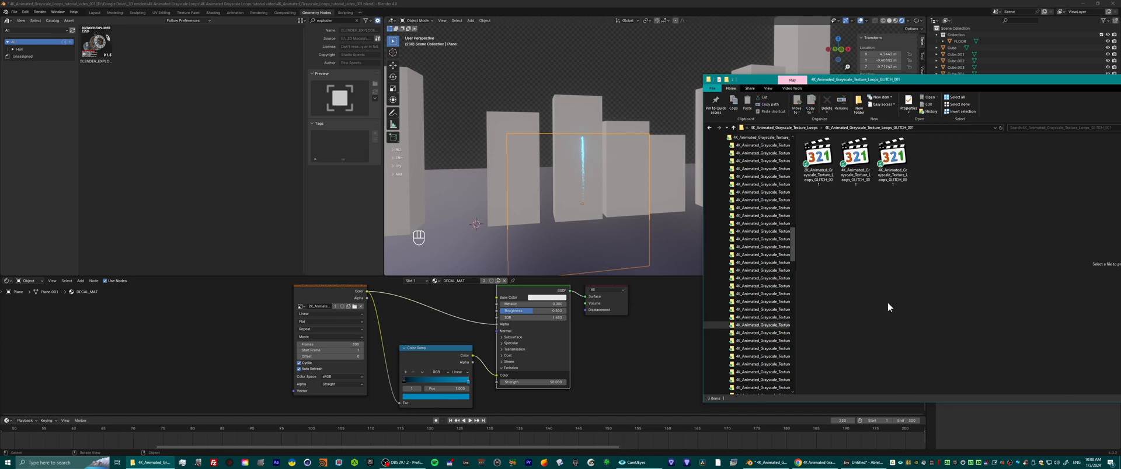
pyautogui.click(905, 169)
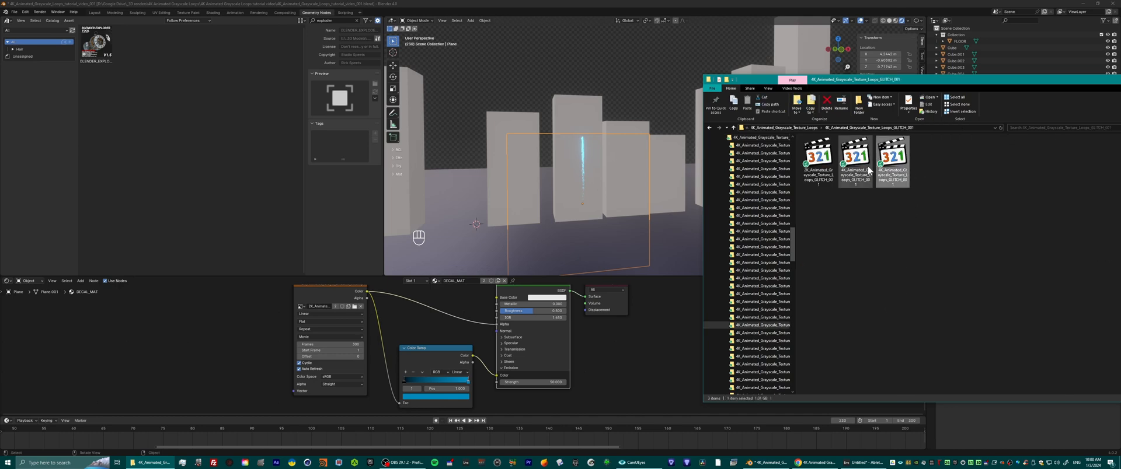
pyautogui.click(815, 153)
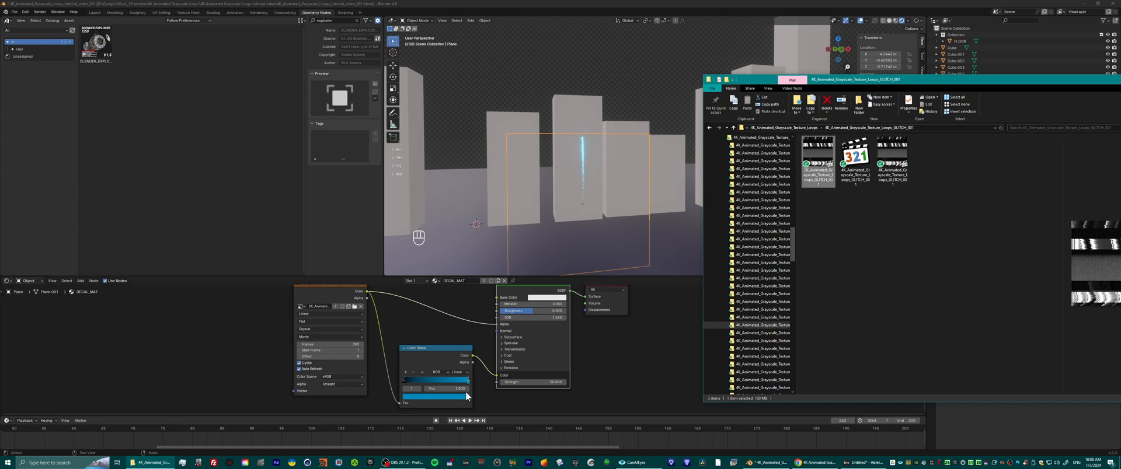
pyautogui.moveTo(811, 145); pyautogui.dragTo(302, 359)
pyautogui.click(950, 126)
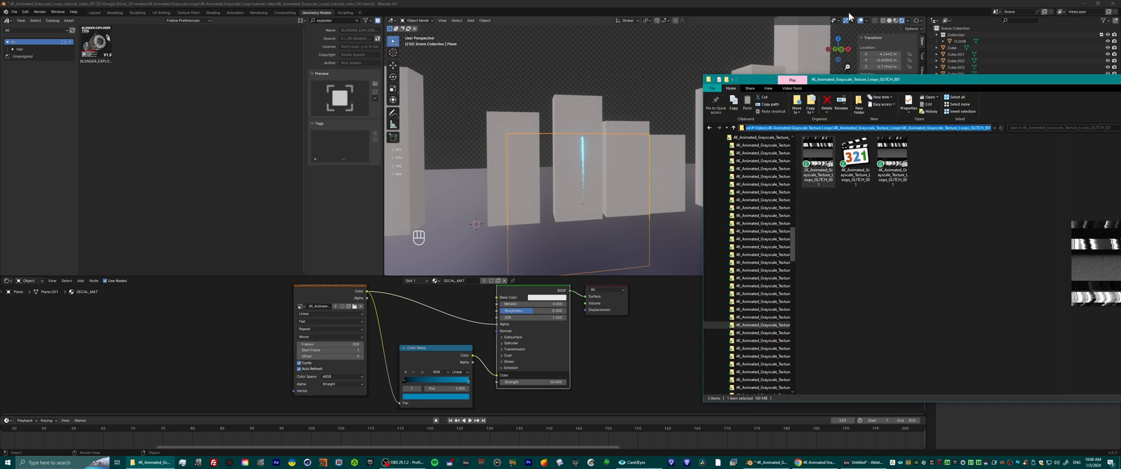
pyautogui.click(849, 13)
# Load 2K_Animated_Grayscale_Texture_Loops_GLITCH_001.mp4 from the GLITCH_001 folder into the decal material's image texture.
pyautogui.click(354, 306)
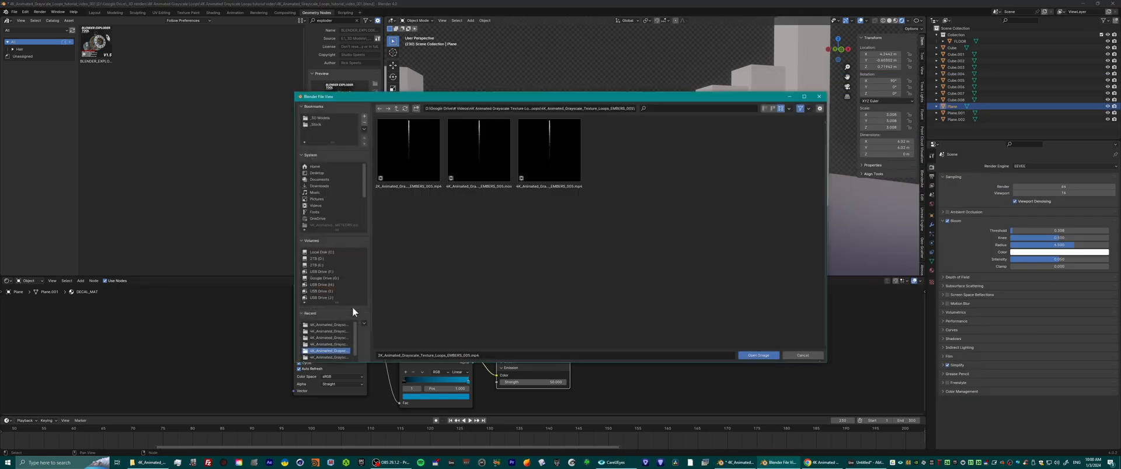
pyautogui.click(612, 107)
pyautogui.write('D:\\Google Drive\\# Videos\\4K Animated Grayscale Texture Loops\\4K_Animated_Grayscale_Texture_Loops_GLITCH_001')
pyautogui.press('Return')
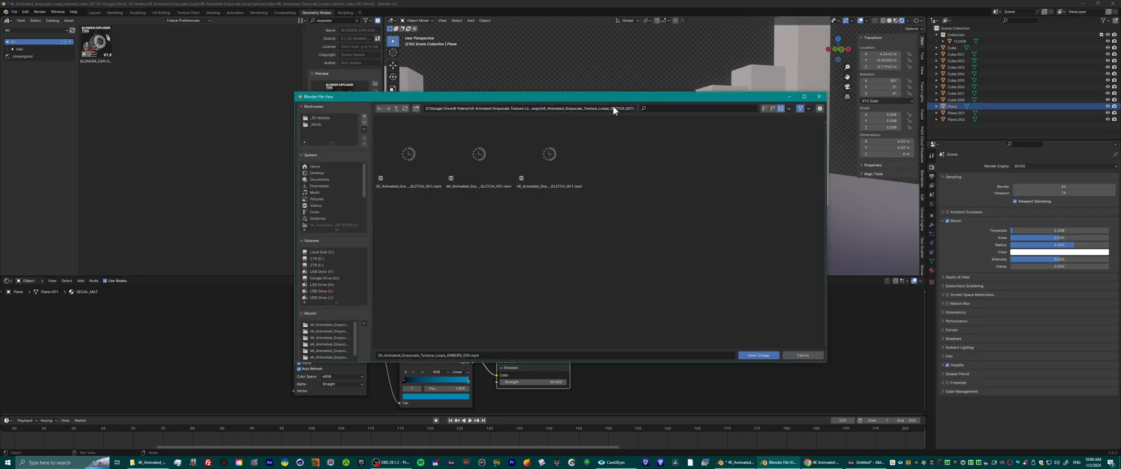
pyautogui.click(394, 158)
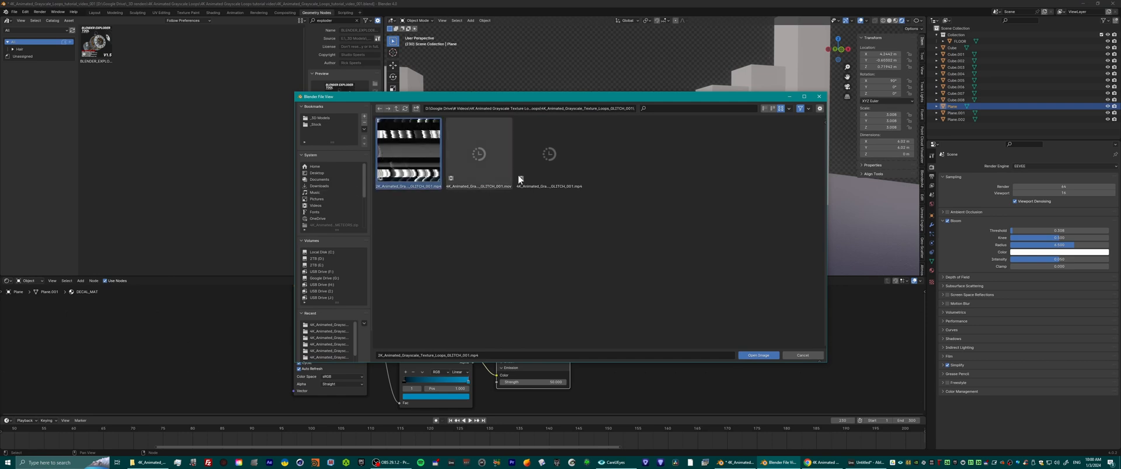
pyautogui.click(765, 357)
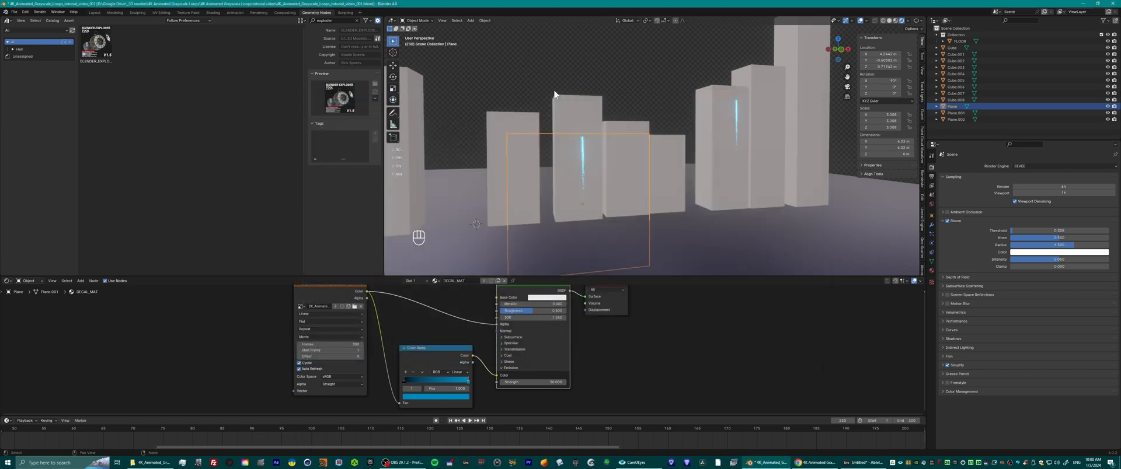
# Move the selected decal plane up along Z so that it stands clear of the floor.
pyautogui.moveTo(659, 197); pyautogui.dragTo(641, 201, button='middle')
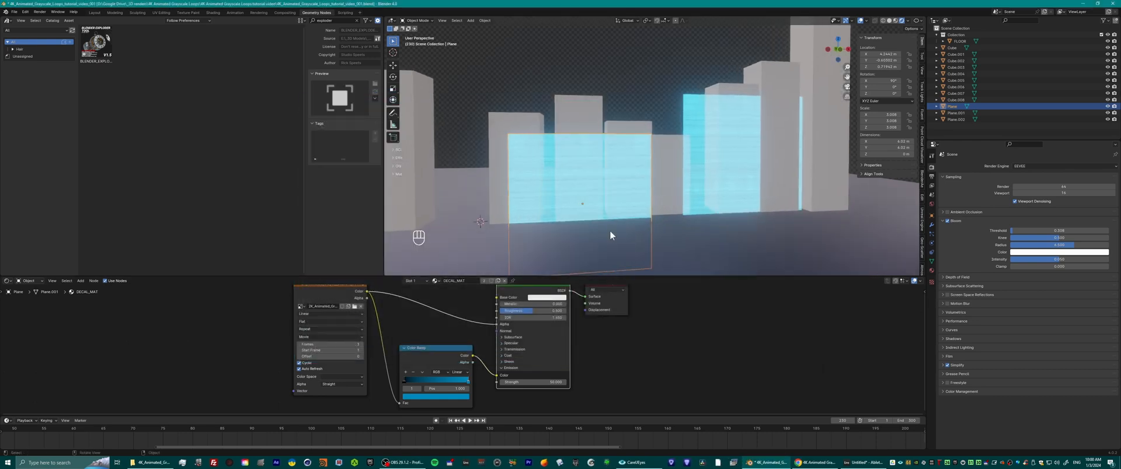
pyautogui.keyDown('shift'); pyautogui.moveTo(610, 230); pyautogui.dragTo(684, 169, button='middle'); pyautogui.keyUp('shift')
pyautogui.scroll(3, 653, 195)
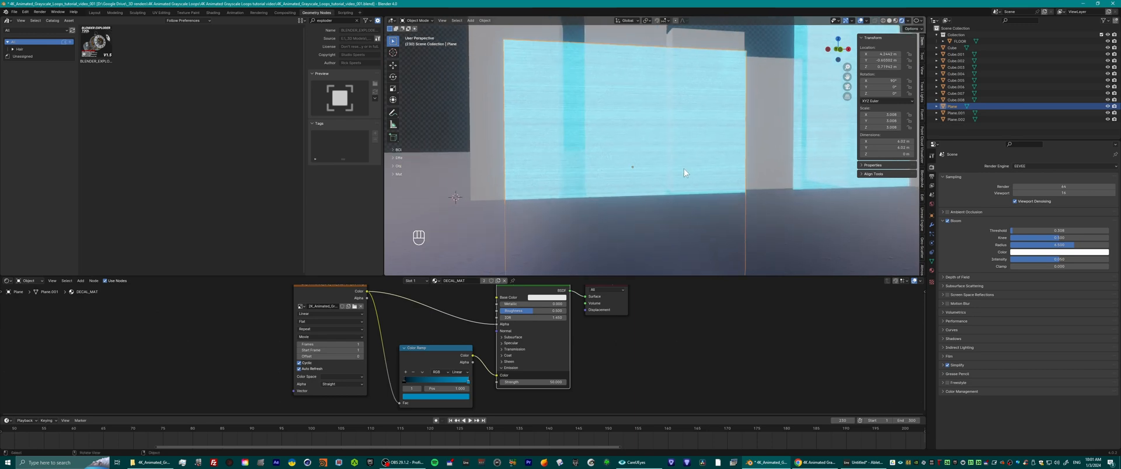
pyautogui.scroll(-2, 684, 169)
pyautogui.press('g')
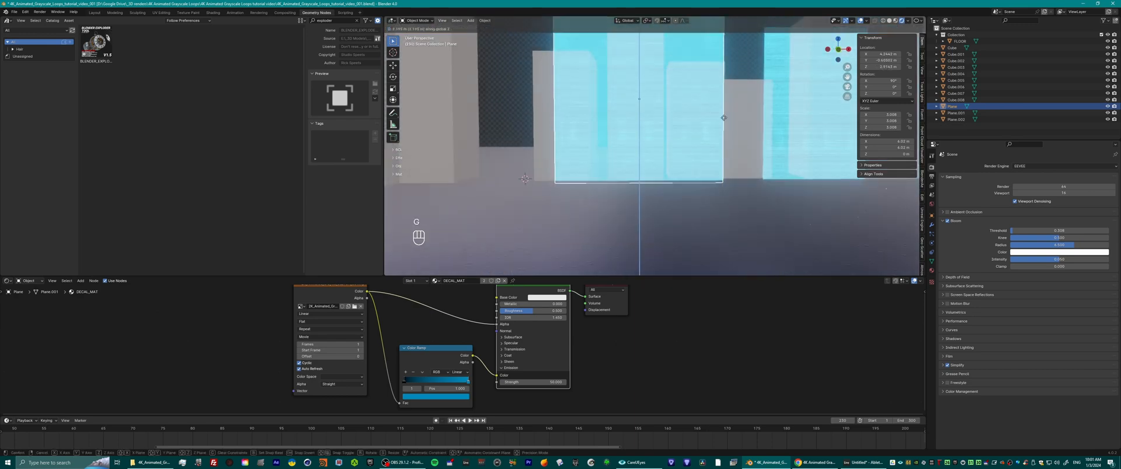
pyautogui.click(675, 151)
# Play the animation and delete the duplicate decal plane on the neighboring group of buildings.
pyautogui.press('space')
pyautogui.click(778, 97)
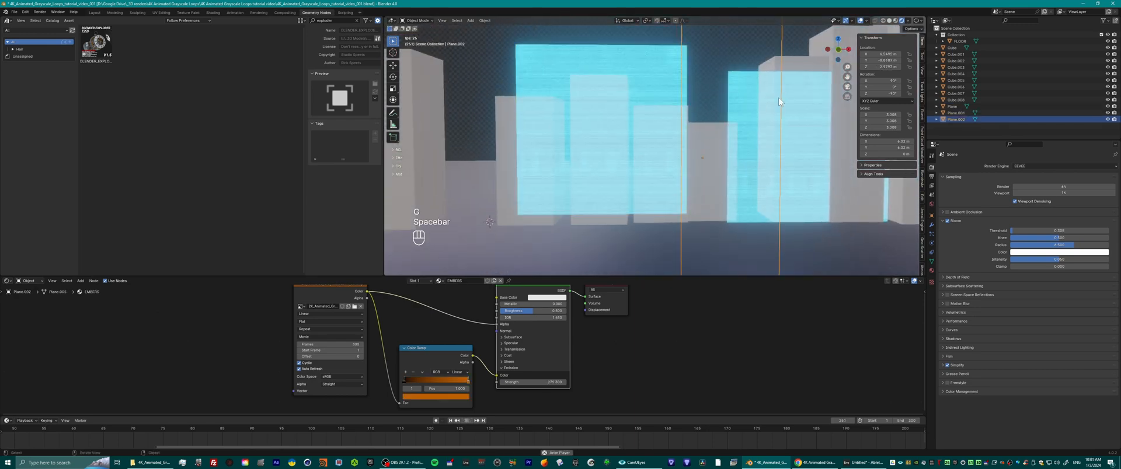
pyautogui.press('Delete')
# Select the remaining glitch decal plane and set its image texture's length to 300 frames.
pyautogui.click(578, 140)
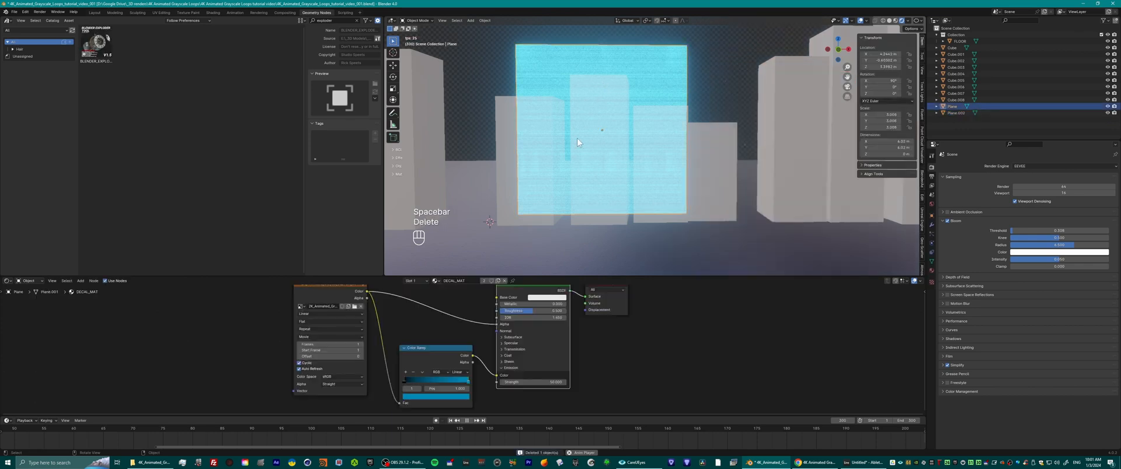
pyautogui.keyDown('shift'); pyautogui.moveTo(581, 153); pyautogui.dragTo(612, 188, button='middle'); pyautogui.keyUp('shift')
pyautogui.scroll(3, 663, 166)
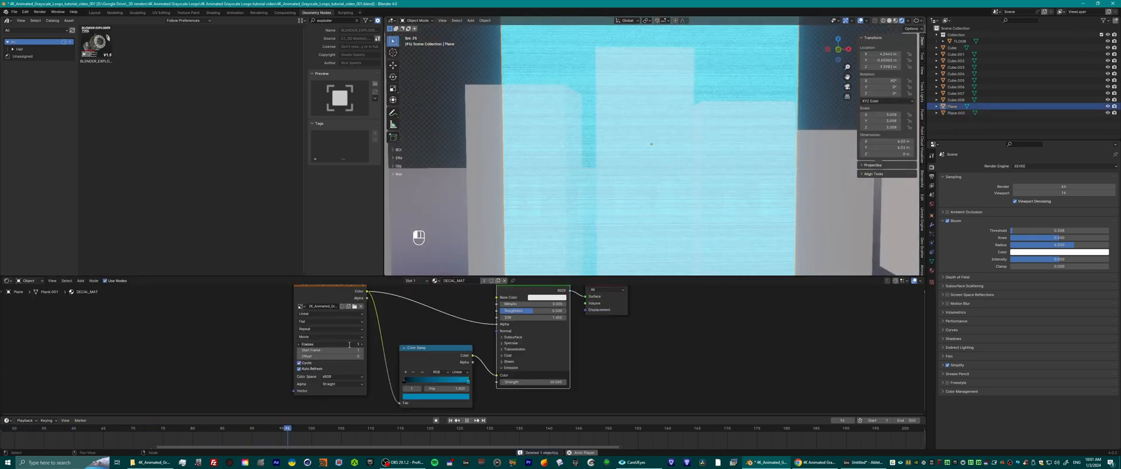
pyautogui.press('Return')
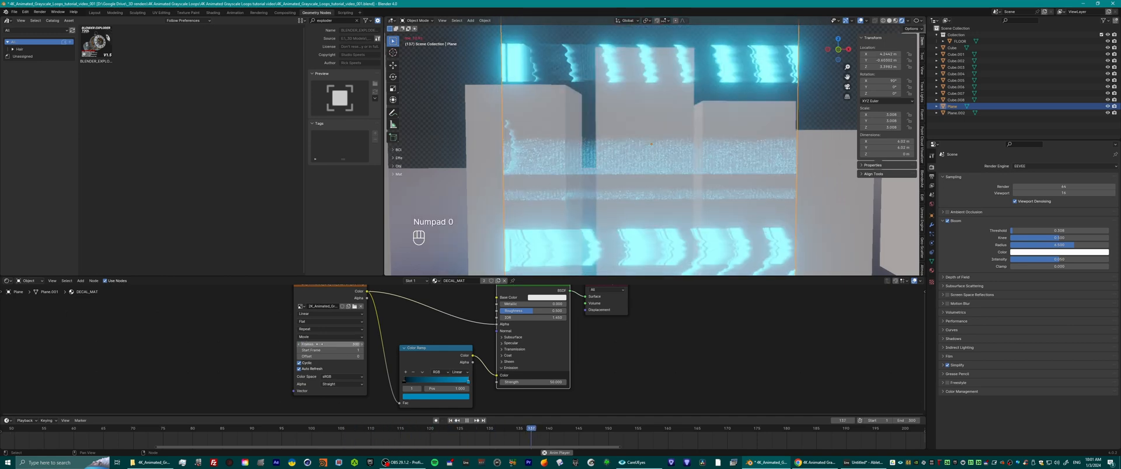
# Examine the playing glitch animation in front of the buildings from several angles.
pyautogui.moveTo(686, 177); pyautogui.dragTo(646, 72, button='middle')
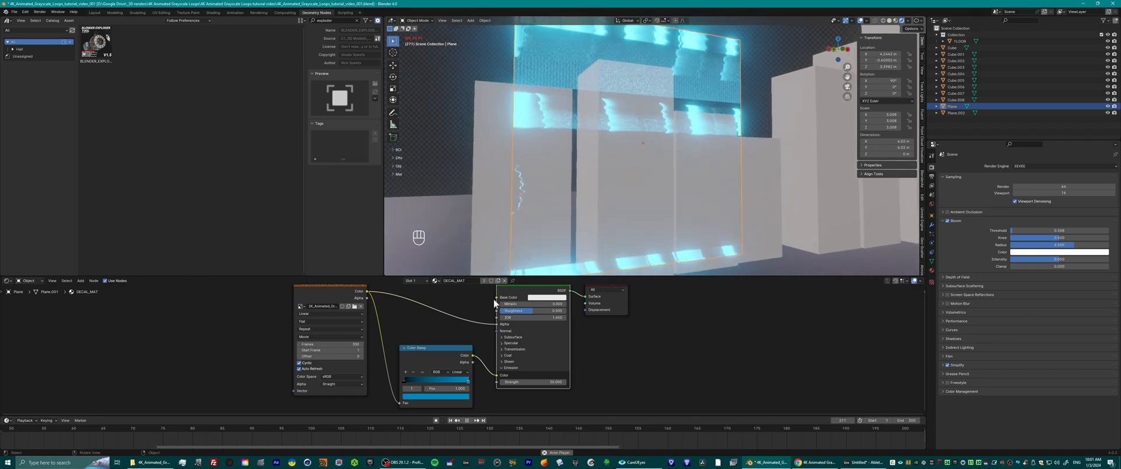
pyautogui.click(632, 132)
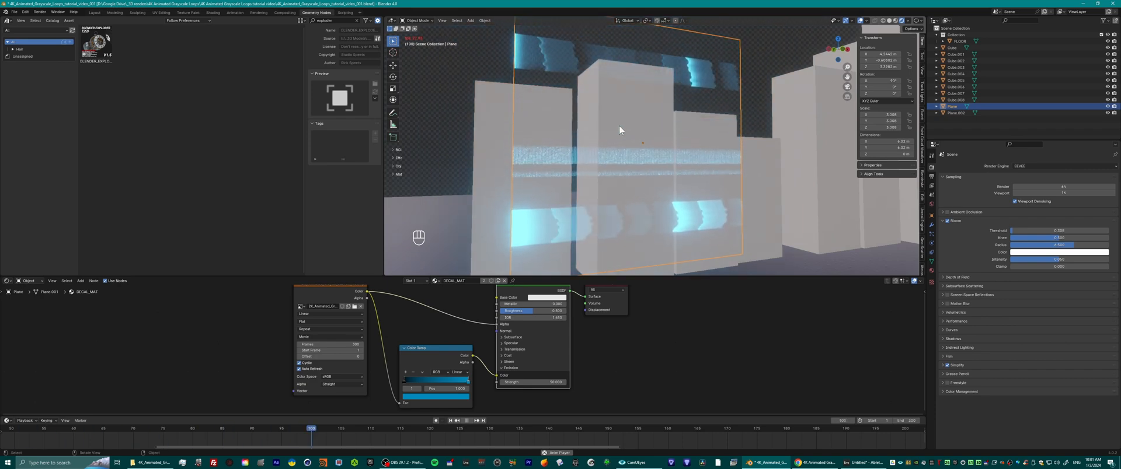
pyautogui.moveTo(658, 183)
pyautogui.mouseDown(button='middle')
pyautogui.moveTo(637, 181)
pyautogui.moveTo(649, 172)
pyautogui.mouseUp(button='middle')
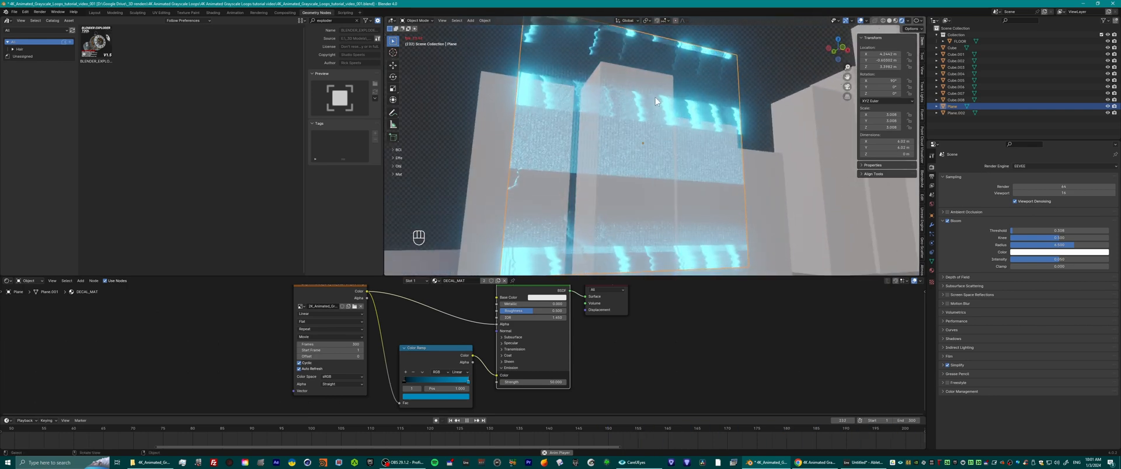
pyautogui.moveTo(653, 97); pyautogui.dragTo(655, 108, button='middle')
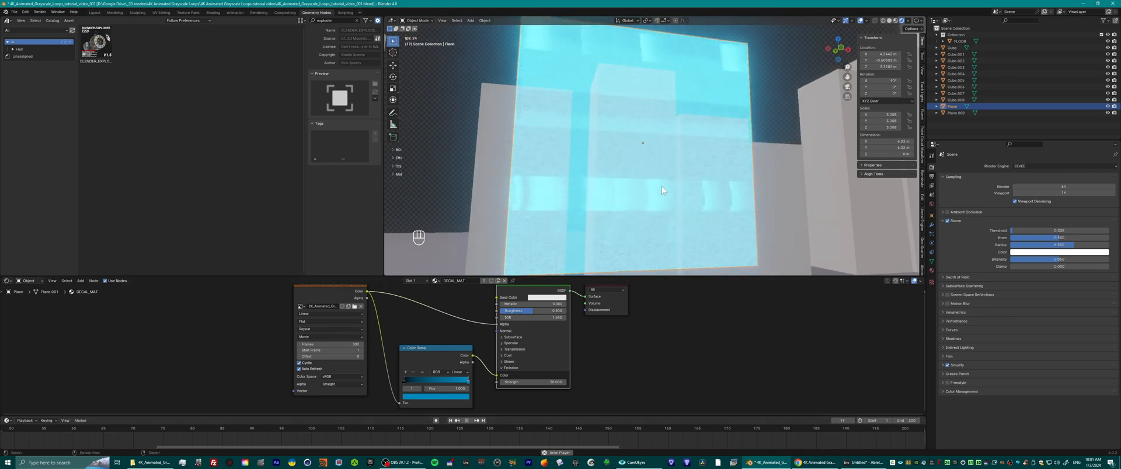
pyautogui.moveTo(661, 187); pyautogui.dragTo(674, 124, button='middle')
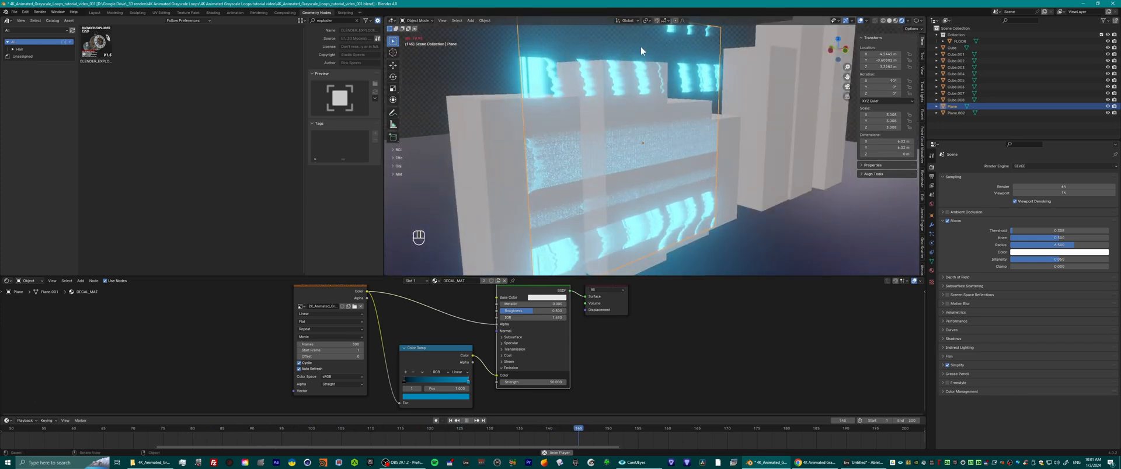
pyautogui.scroll(3, 671, 139)
# Look through the list of 4K_Animated_Grayscale_Texture_Loops folders in File Explorer and return to Blender.
pyautogui.hotkey('alt', 'Tab')
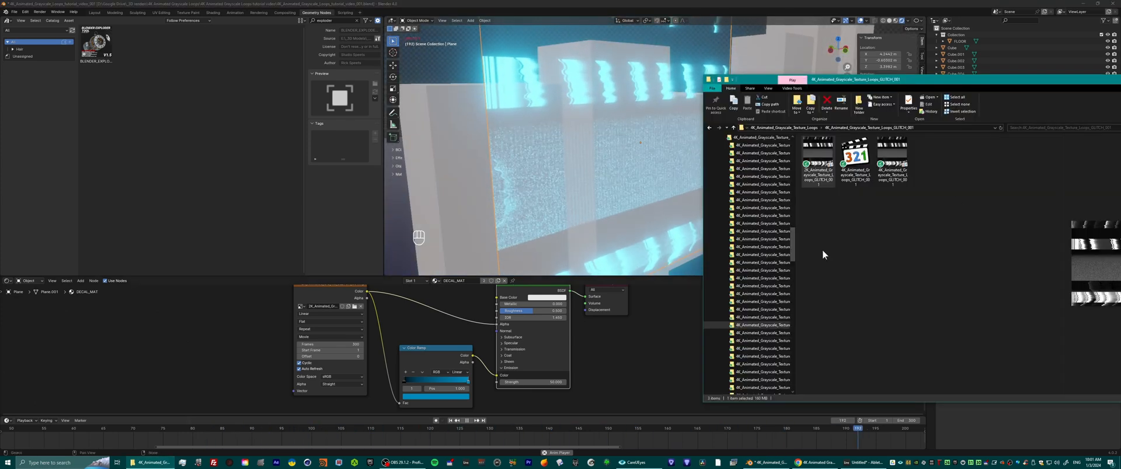
pyautogui.click(795, 128)
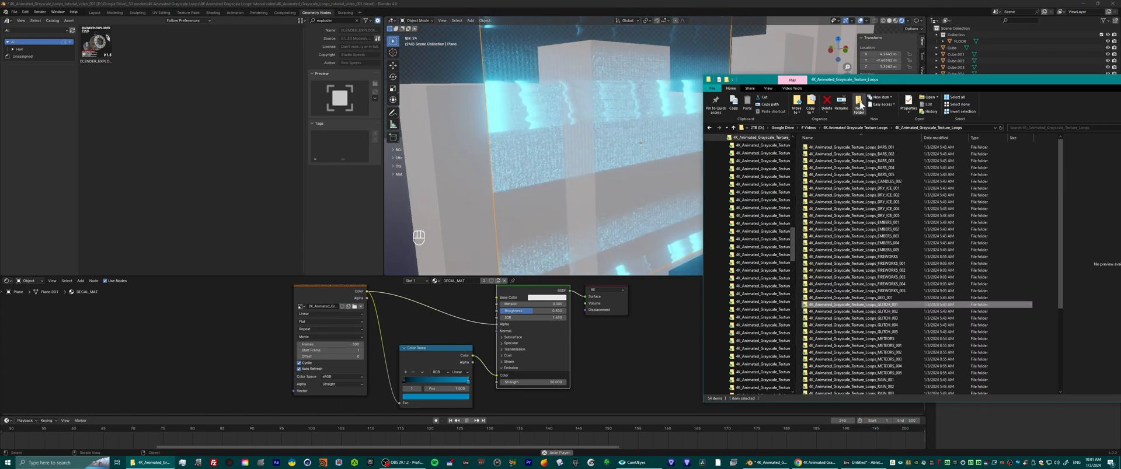
pyautogui.moveTo(860, 81); pyautogui.dragTo(646, 52)
pyautogui.scroll(-2, 763, 274)
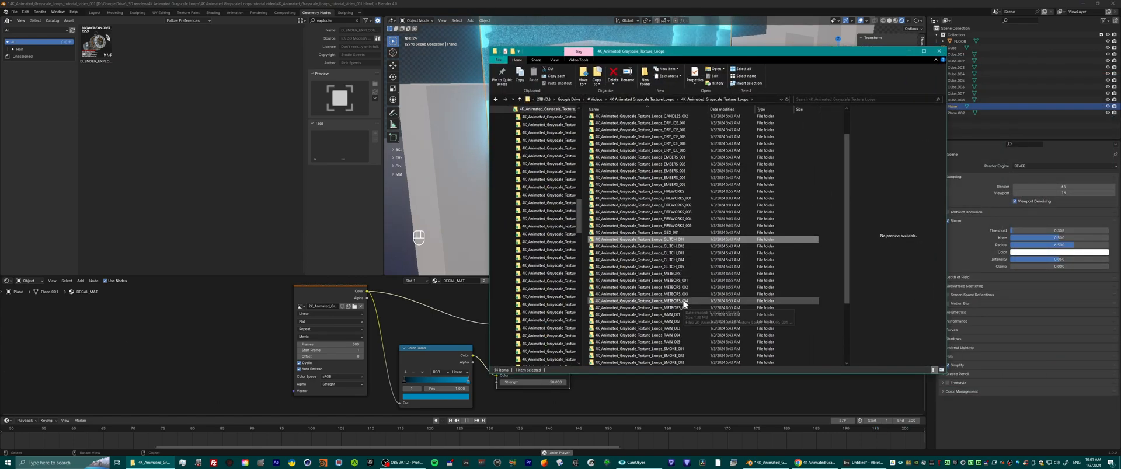
pyautogui.click(689, 5)
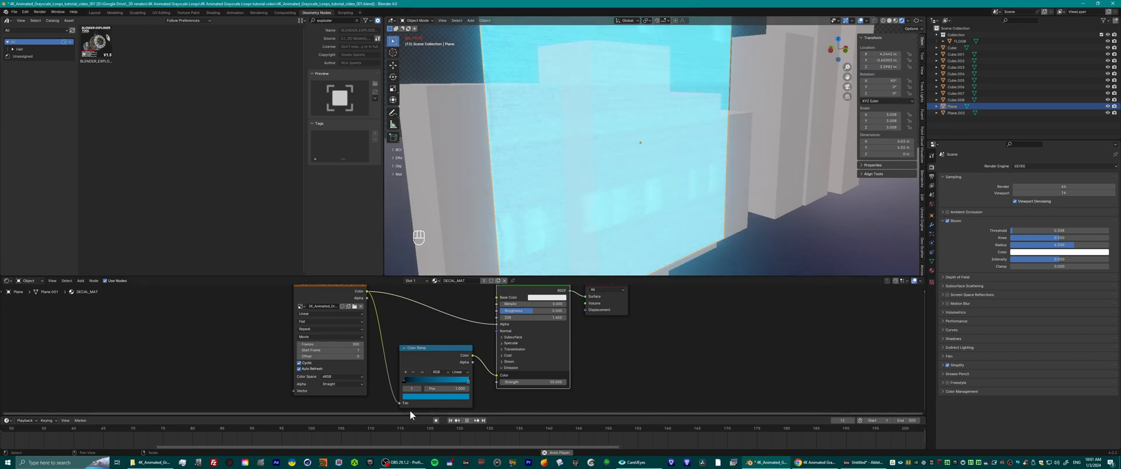
# Replace the selected plane's image texture with a movie clip from one of the METEORS loop folders.
pyautogui.click(354, 306)
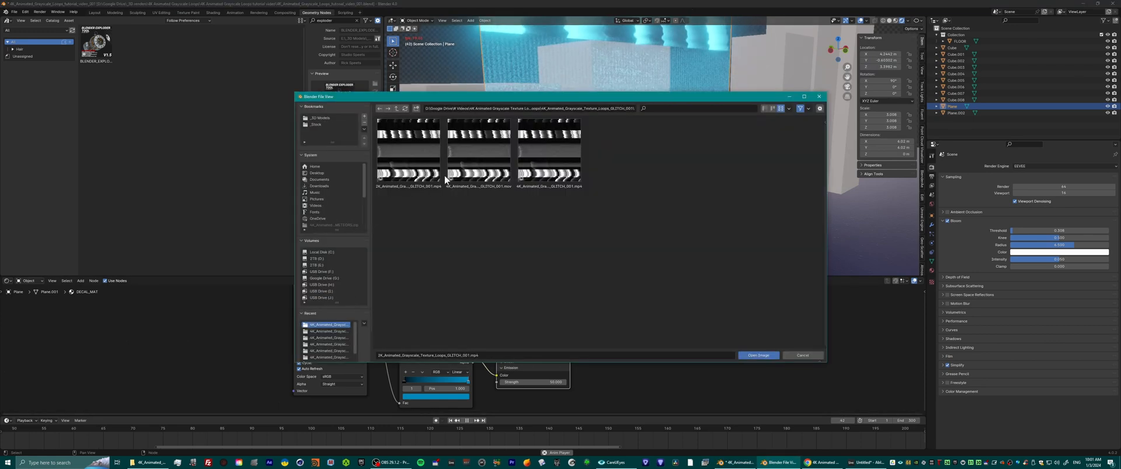
pyautogui.click(396, 108)
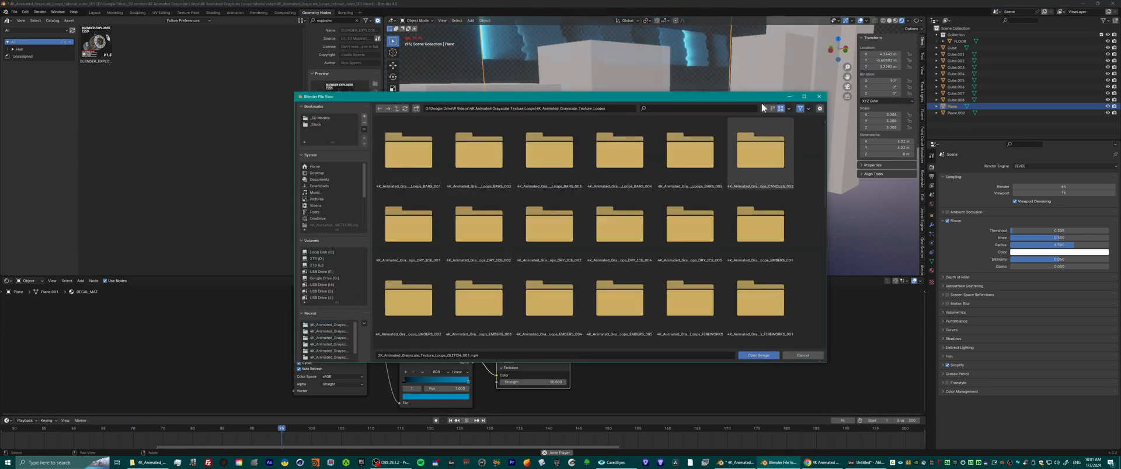
pyautogui.click(765, 108)
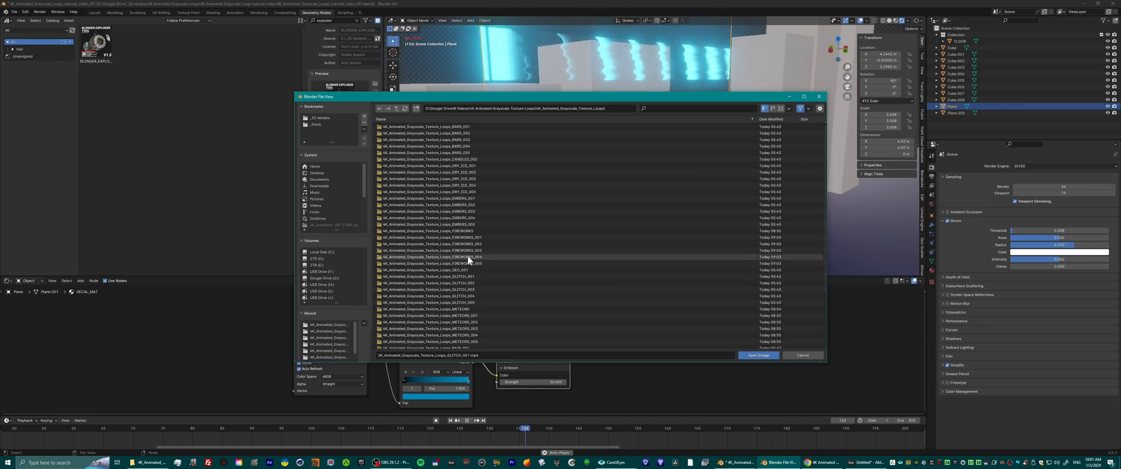
pyautogui.scroll(-2, 470, 286)
pyautogui.click(470, 284)
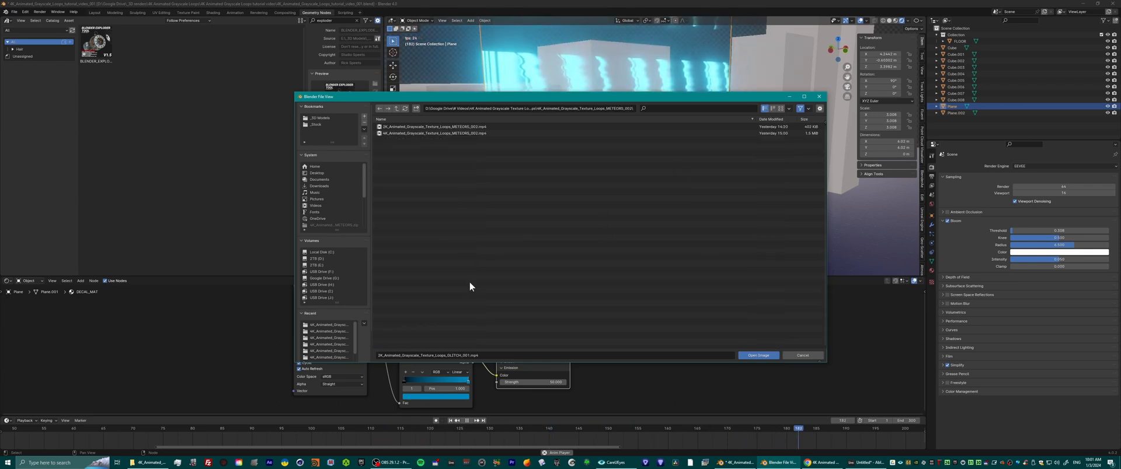
pyautogui.doubleClick(430, 126)
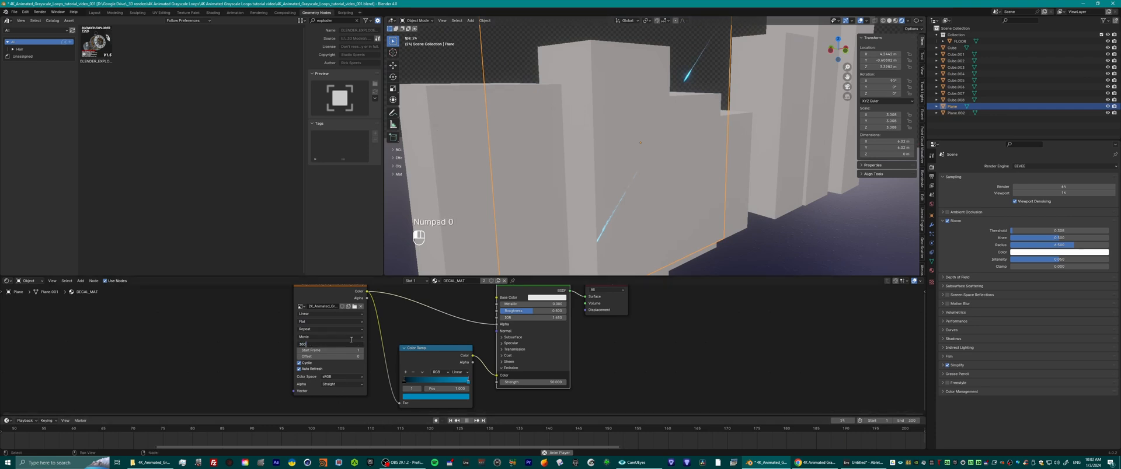
# Move the meteor plane back behind the central buildings and raise it along Z above their rooftops.
pyautogui.moveTo(702, 227); pyautogui.dragTo(664, 222, button='middle')
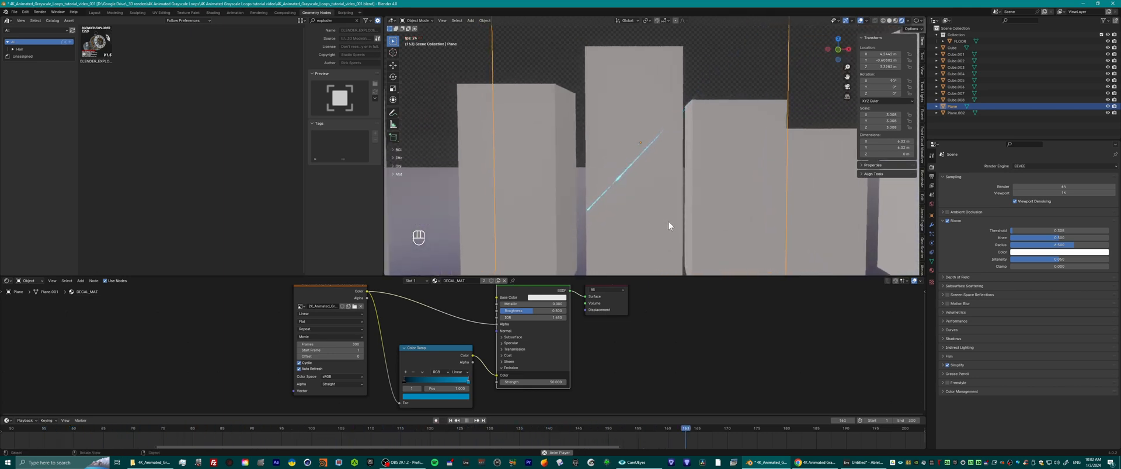
pyautogui.scroll(-3, 670, 224)
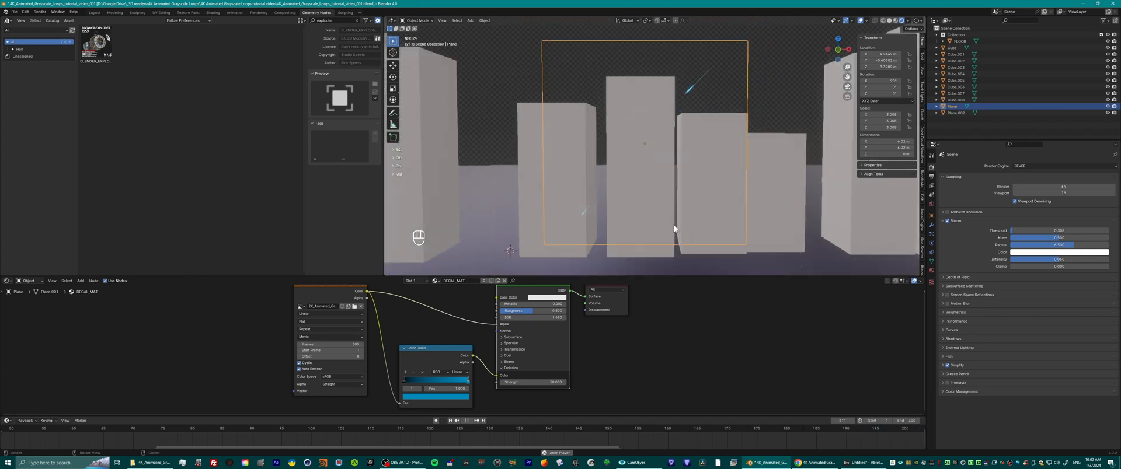
pyautogui.moveTo(604, 213)
pyautogui.mouseDown(button='middle')
pyautogui.moveTo(694, 220)
pyautogui.moveTo(599, 217)
pyautogui.moveTo(654, 213)
pyautogui.moveTo(693, 233)
pyautogui.moveTo(673, 253)
pyautogui.moveTo(640, 208)
pyautogui.moveTo(653, 206)
pyautogui.moveTo(633, 201)
pyautogui.moveTo(650, 202)
pyautogui.mouseUp(button='middle')
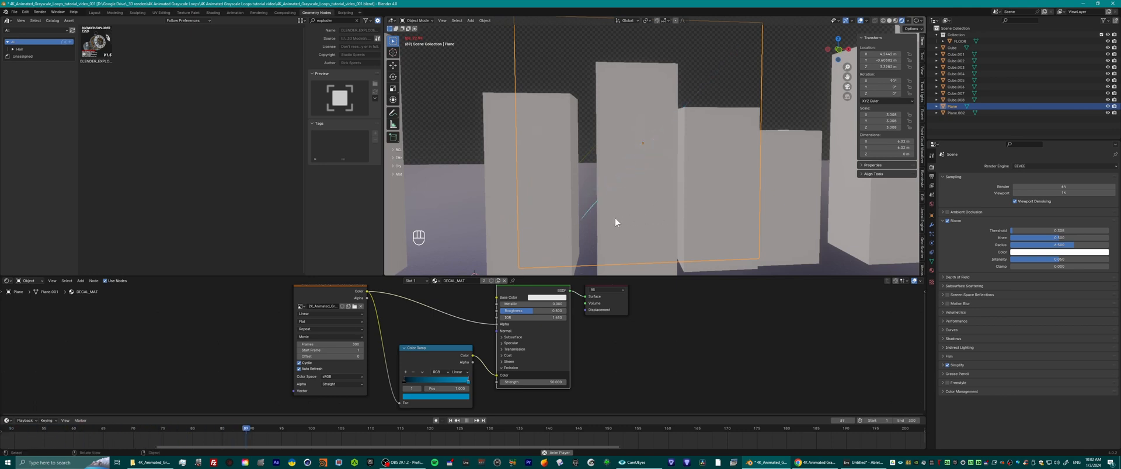
pyautogui.scroll(-3, 720, 140)
pyautogui.moveTo(656, 155); pyautogui.dragTo(693, 208, button='middle')
pyautogui.press('g')
pyautogui.click(653, 181)
pyautogui.press('g')
pyautogui.press('z')
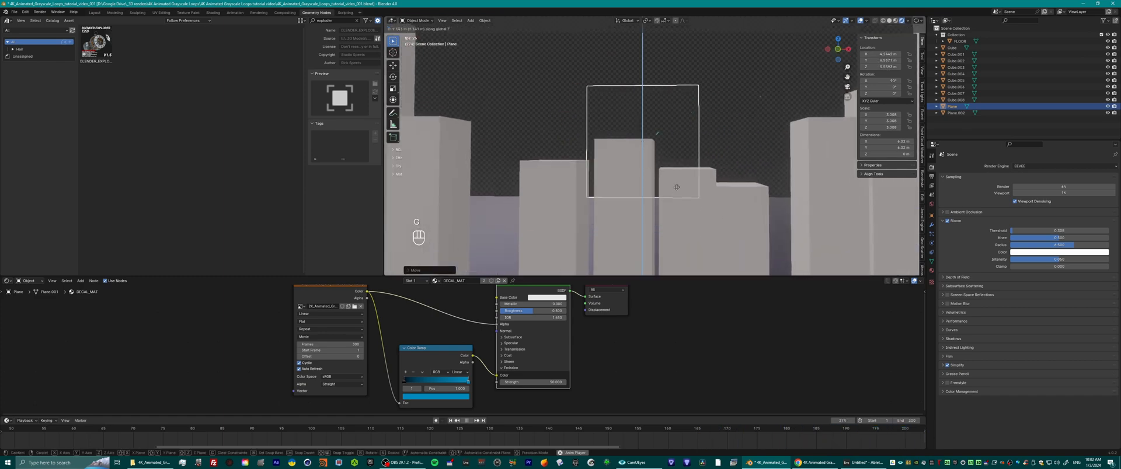
pyautogui.click(681, 142)
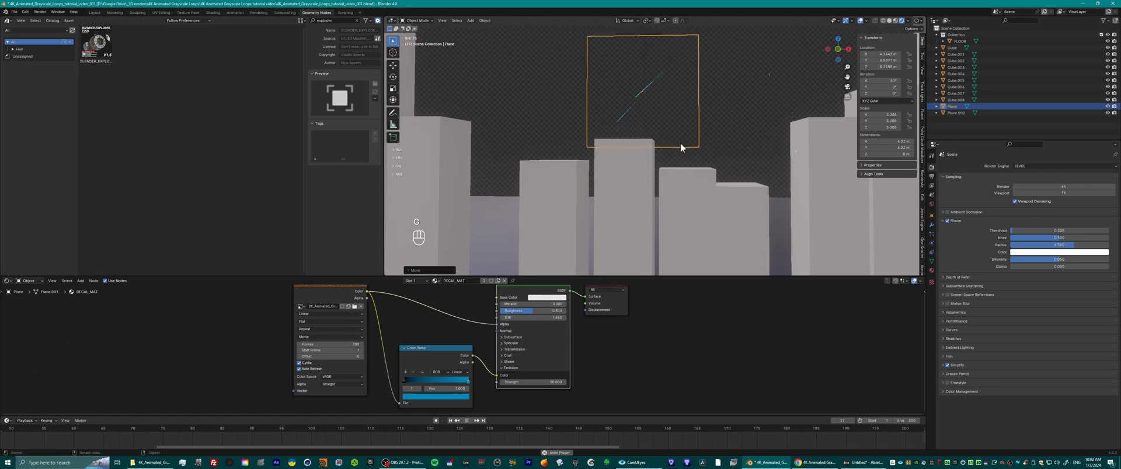
# Clear the selection and examine the playing meteor animation above the buildings from farther away.
pyautogui.click(744, 104)
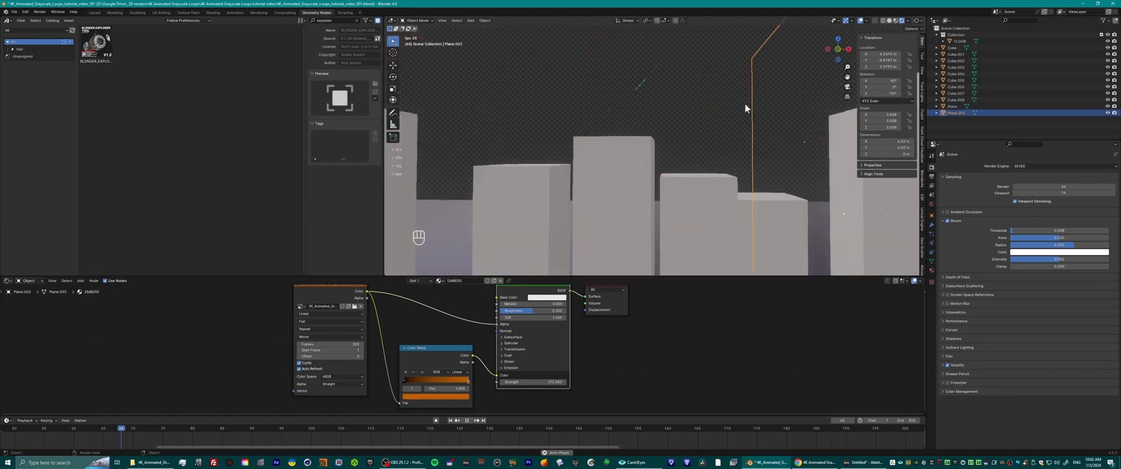
pyautogui.click(677, 88)
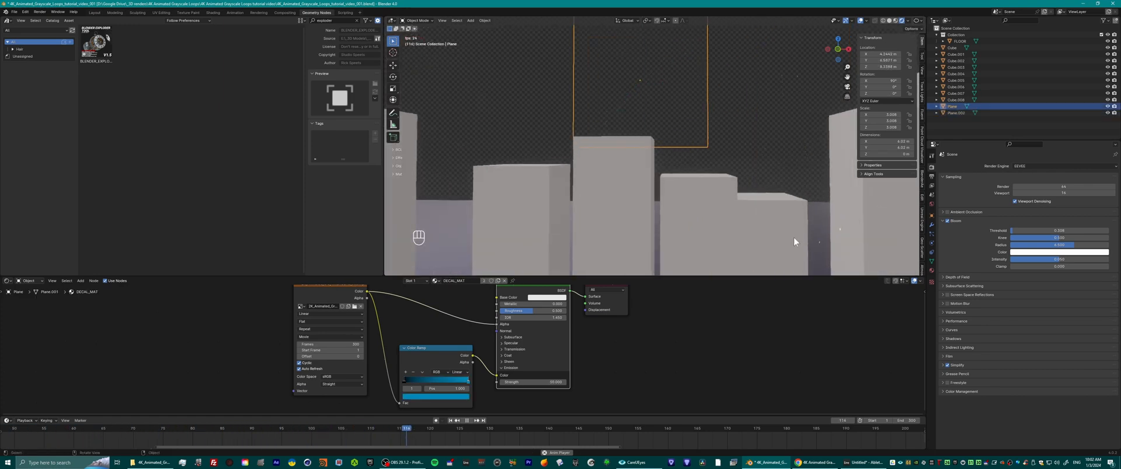
pyautogui.click(740, 83)
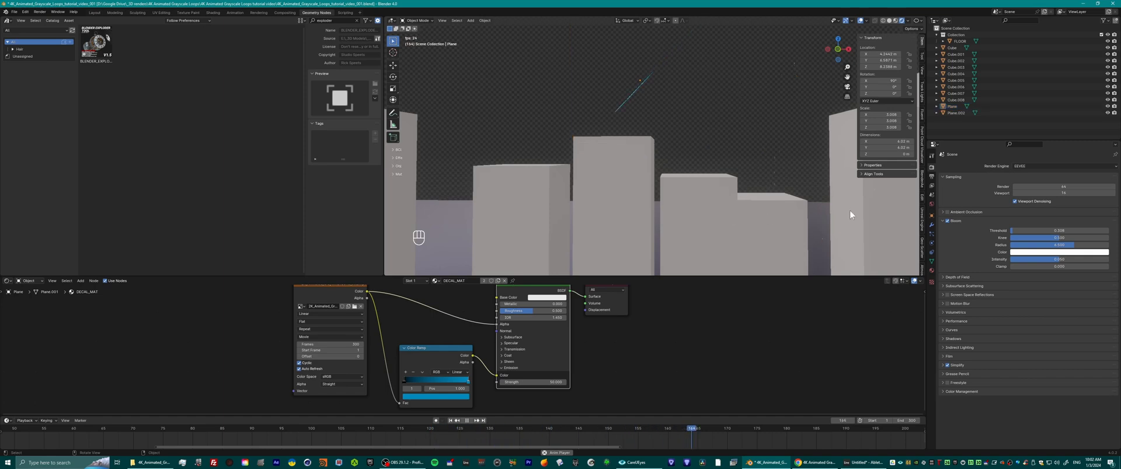
pyautogui.moveTo(784, 158); pyautogui.dragTo(699, 159, button='middle')
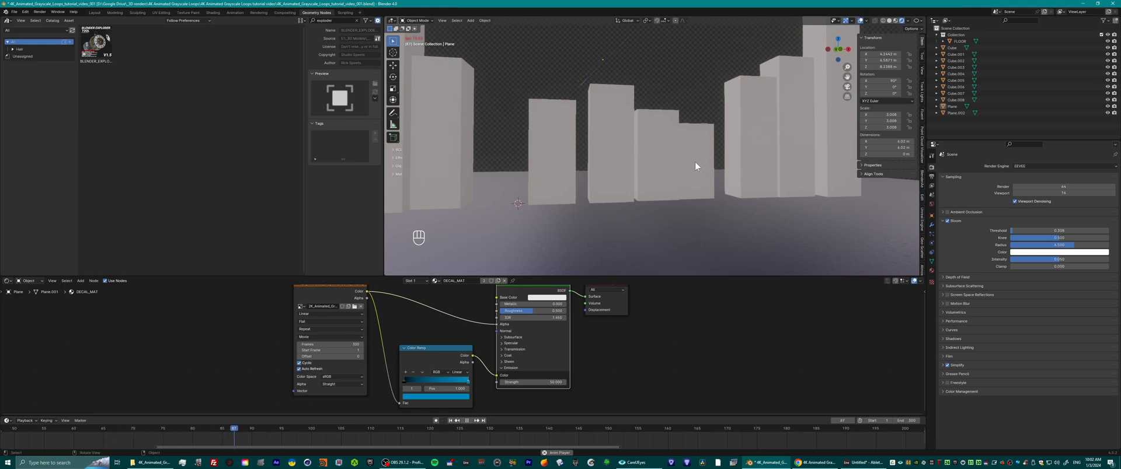
pyautogui.moveTo(668, 114); pyautogui.dragTo(677, 129, button='middle')
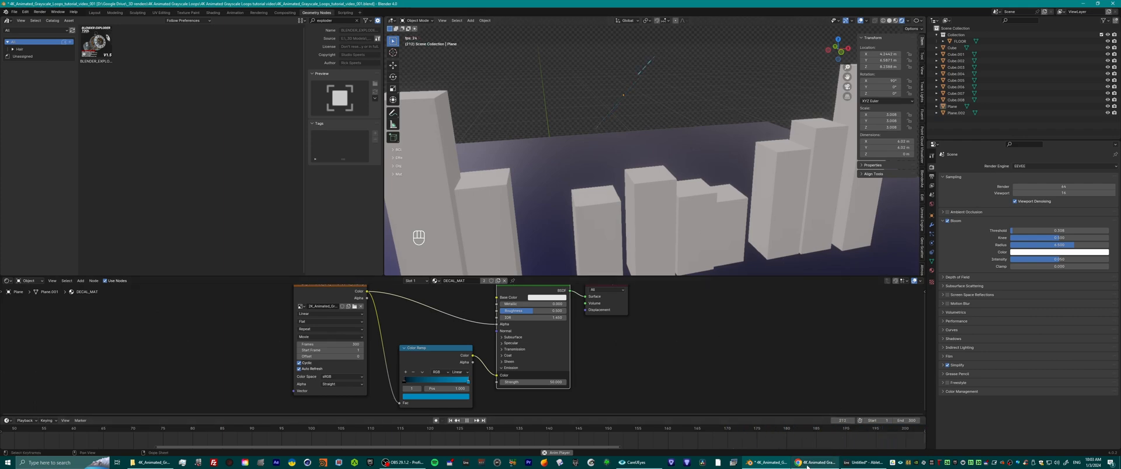
pyautogui.moveTo(665, 167); pyautogui.dragTo(638, 184, button='middle')
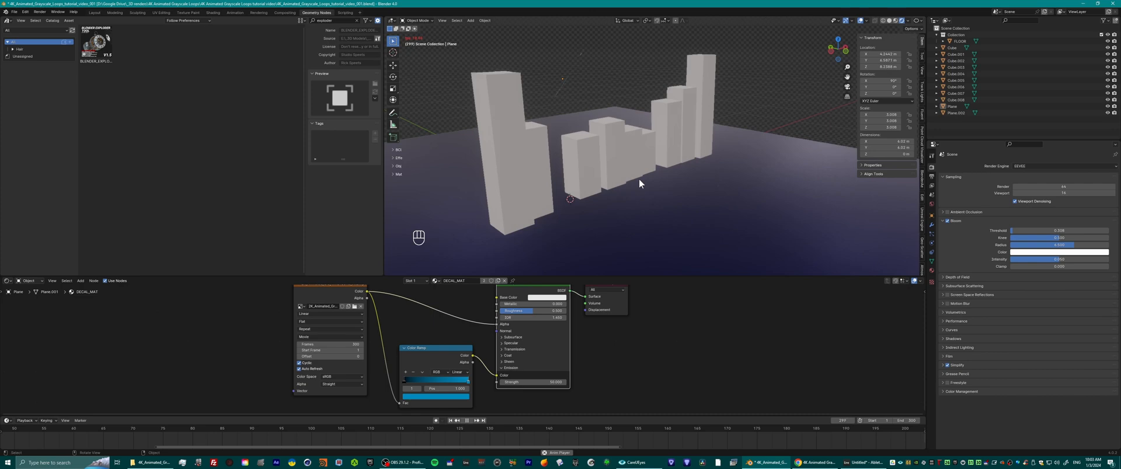
# Add a spot light to the scene and move it up into the open space beside the row of buildings.
pyautogui.hotkey('shift', 'a')
pyautogui.moveTo(639, 180)
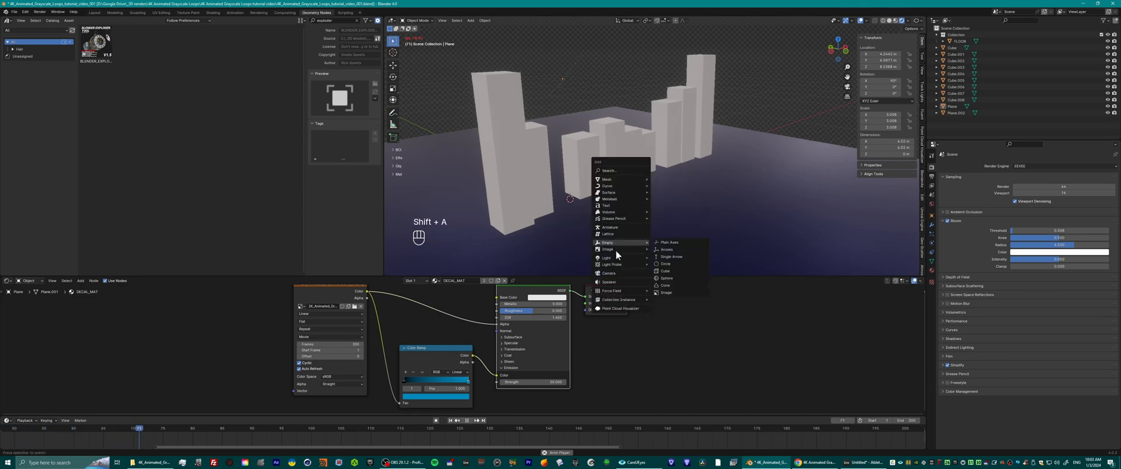
pyautogui.moveTo(613, 259)
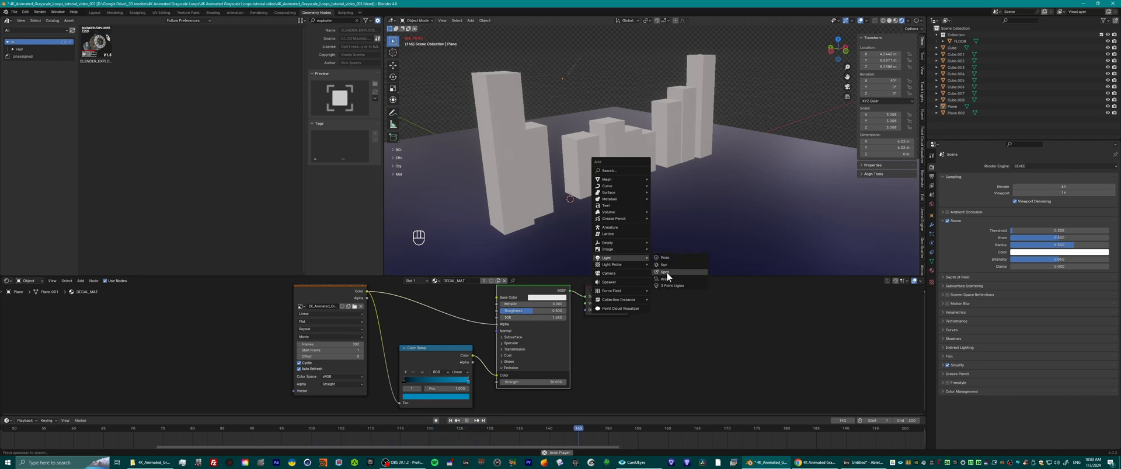
pyautogui.click(666, 272)
pyautogui.moveTo(643, 234); pyautogui.dragTo(663, 232, button='middle')
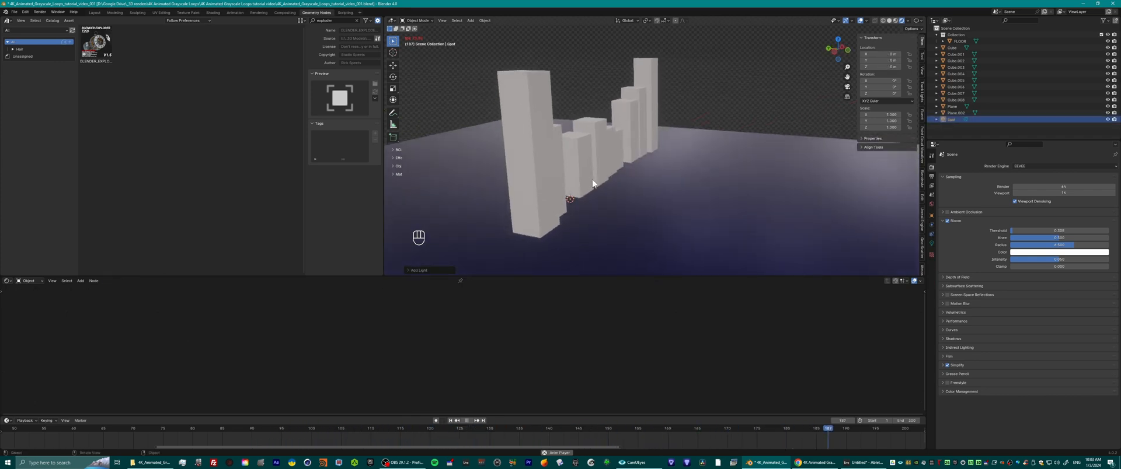
pyautogui.press('g')
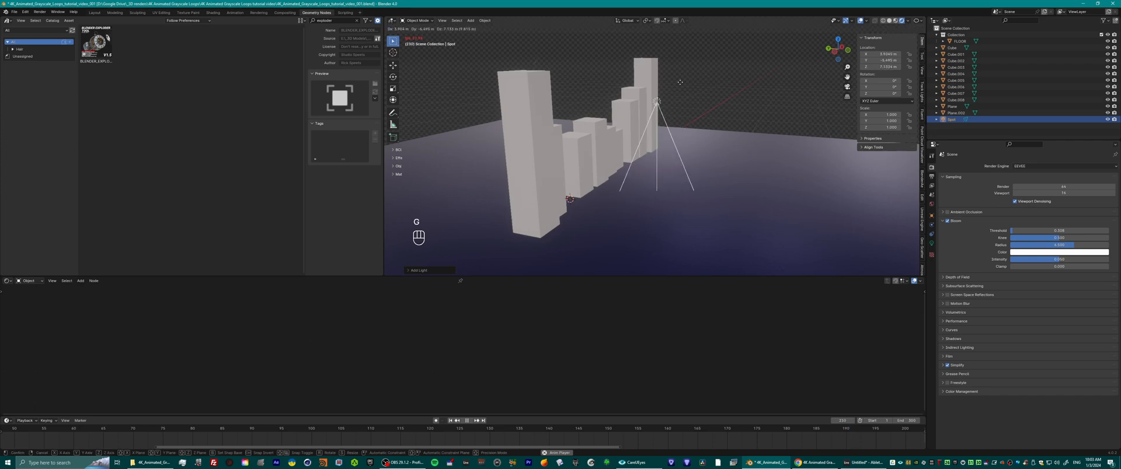
pyautogui.click(682, 82)
# Rotate the spot light freely so its cone points toward the buildings.
pyautogui.press('r')
pyautogui.press('r')
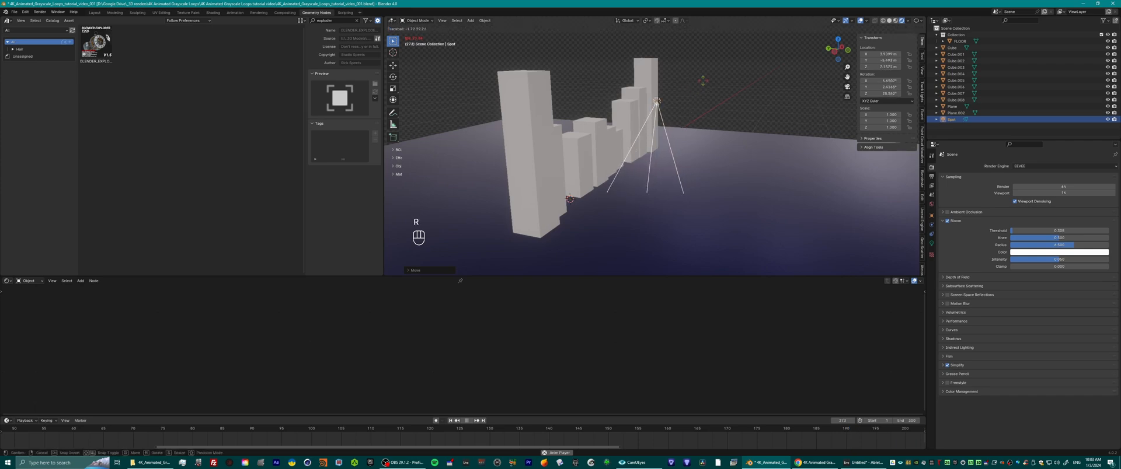
pyautogui.click(693, 130)
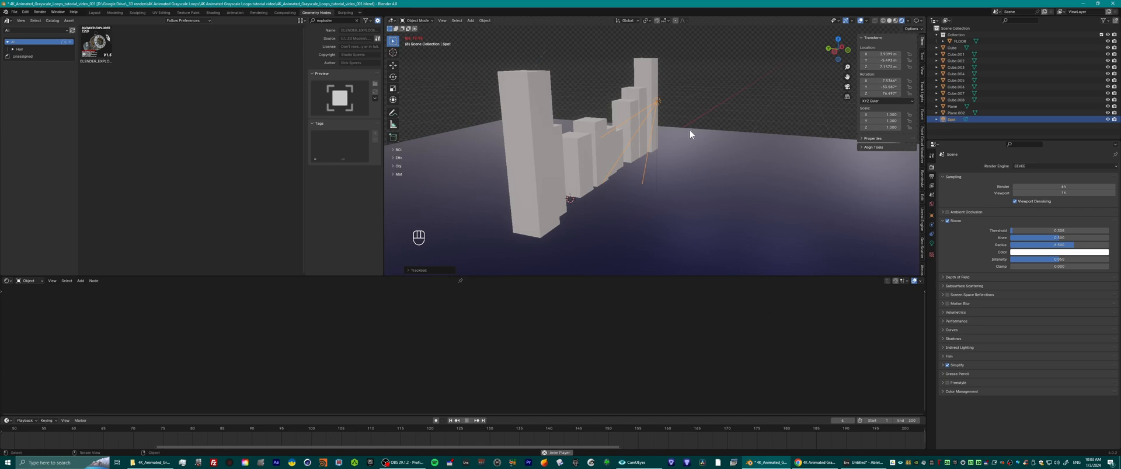
pyautogui.click(8, 281)
pyautogui.click(10, 280)
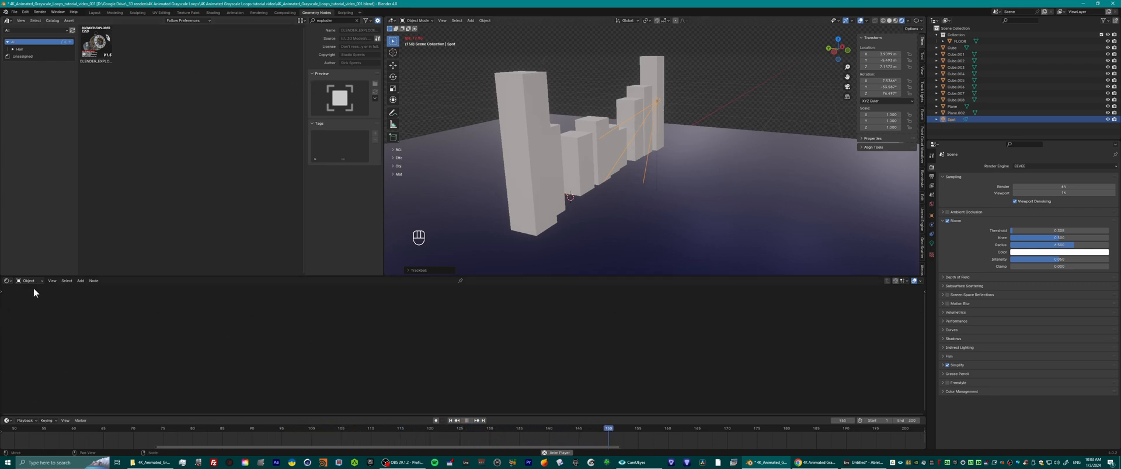
pyautogui.click(7, 281)
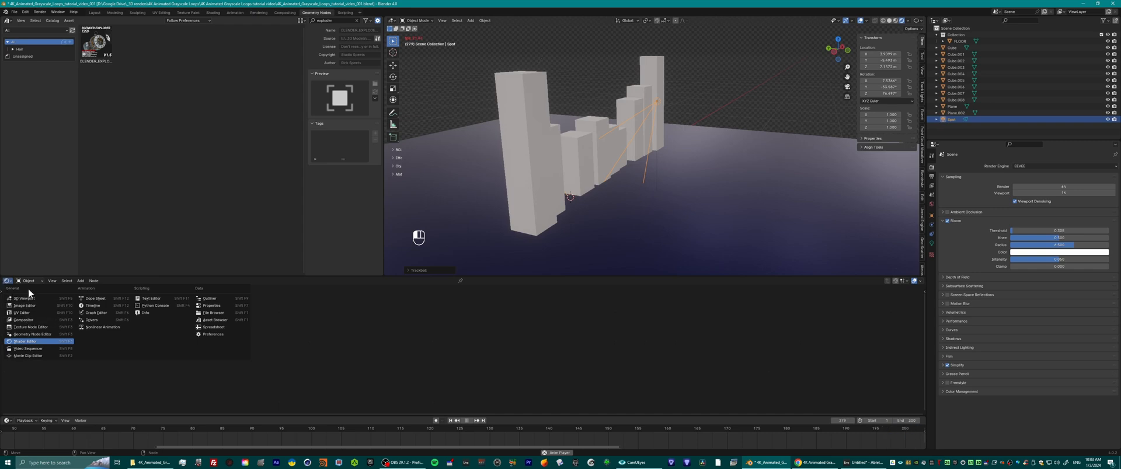
pyautogui.click(31, 282)
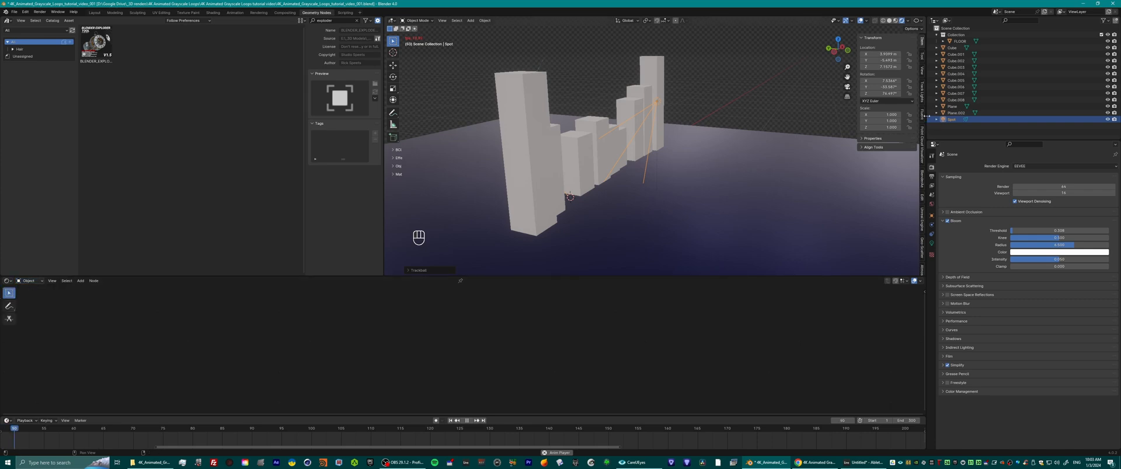
# Switch the render engine to Cycles and stop the animation playback.
pyautogui.click(1039, 167)
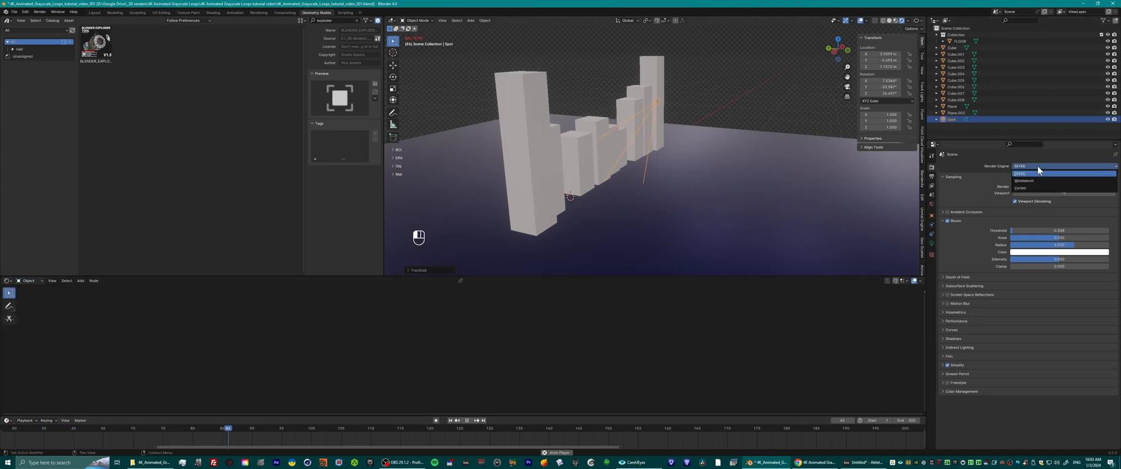
pyautogui.click(1022, 187)
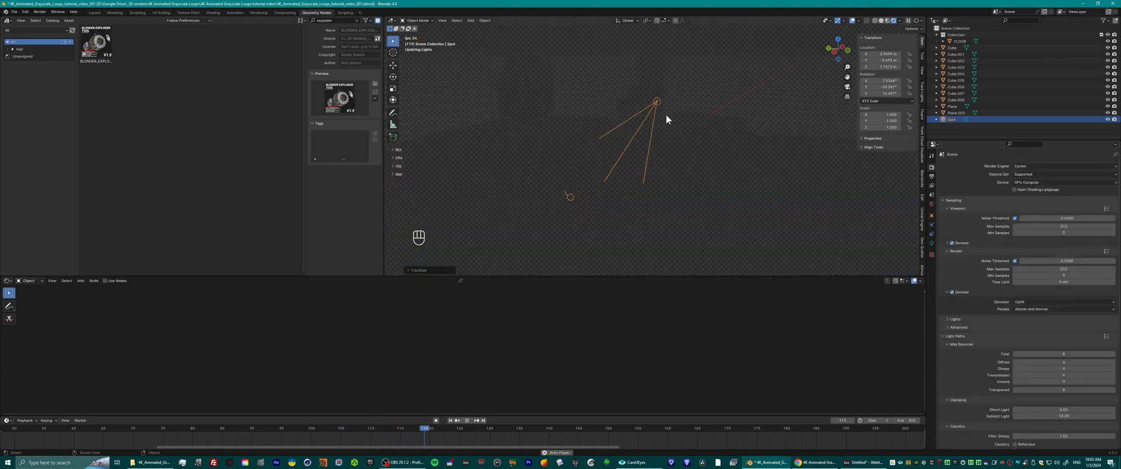
pyautogui.press('space')
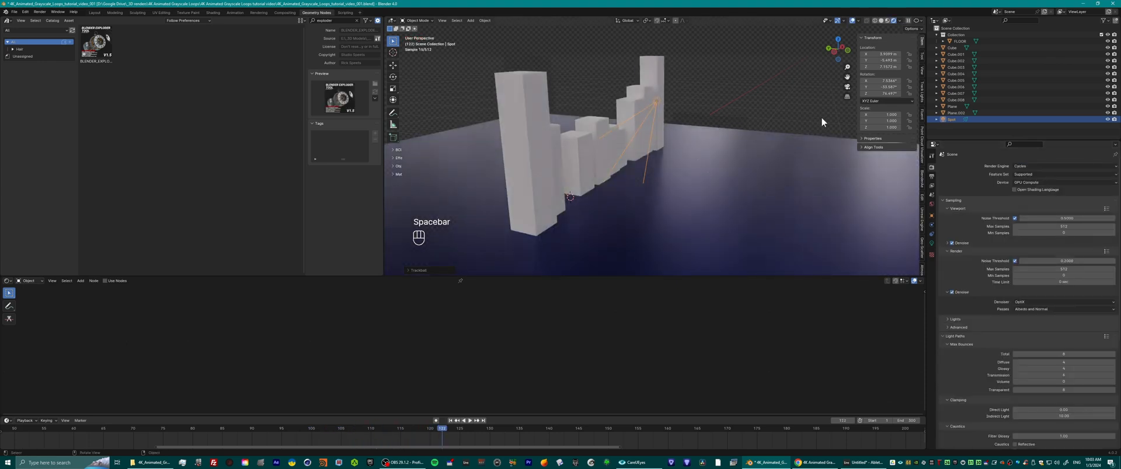
# Turn the viewport's Scene World lighting off and back on to compare the render preview.
pyautogui.click(900, 20)
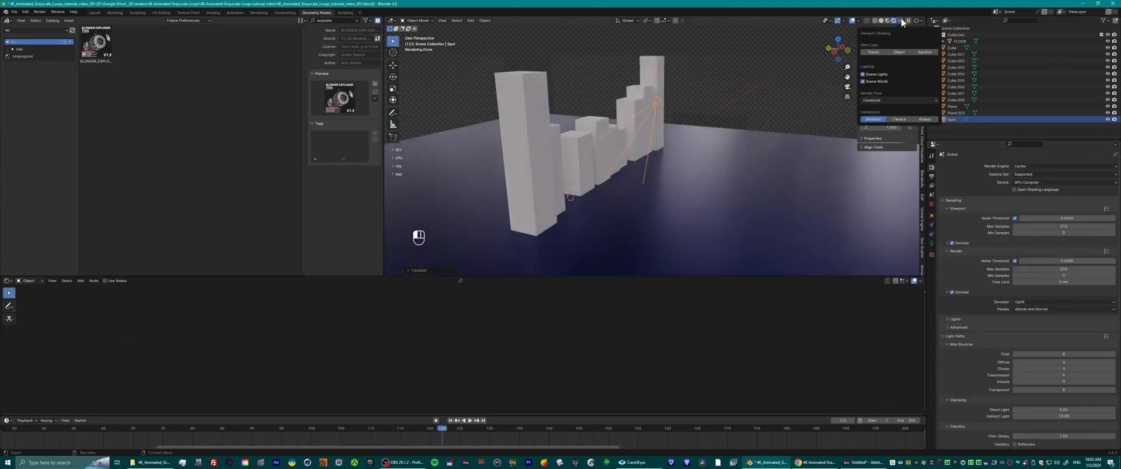
pyautogui.click(863, 81)
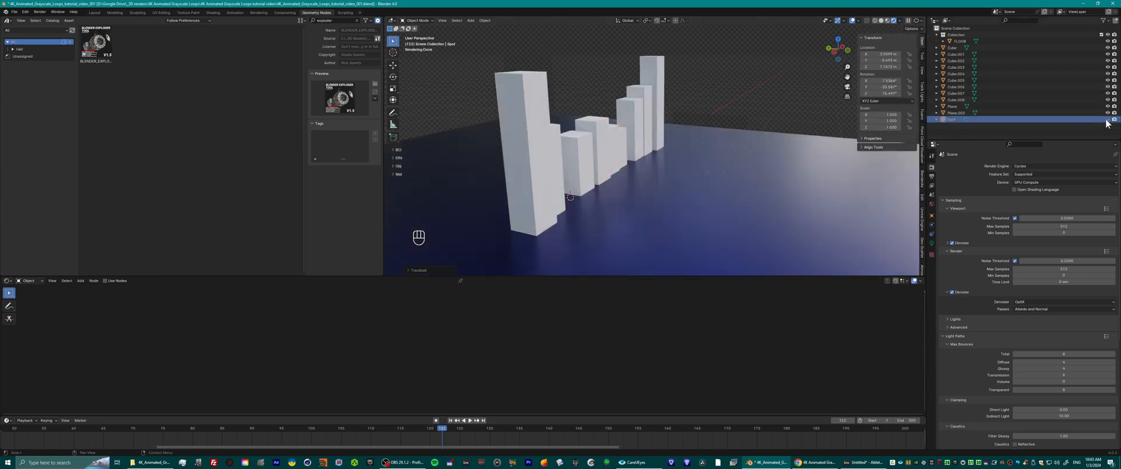
pyautogui.moveTo(748, 205)
pyautogui.mouseDown(button='middle')
pyautogui.moveTo(790, 200)
pyautogui.moveTo(706, 198)
pyautogui.moveTo(738, 202)
pyautogui.mouseUp(button='middle')
pyautogui.click(900, 21)
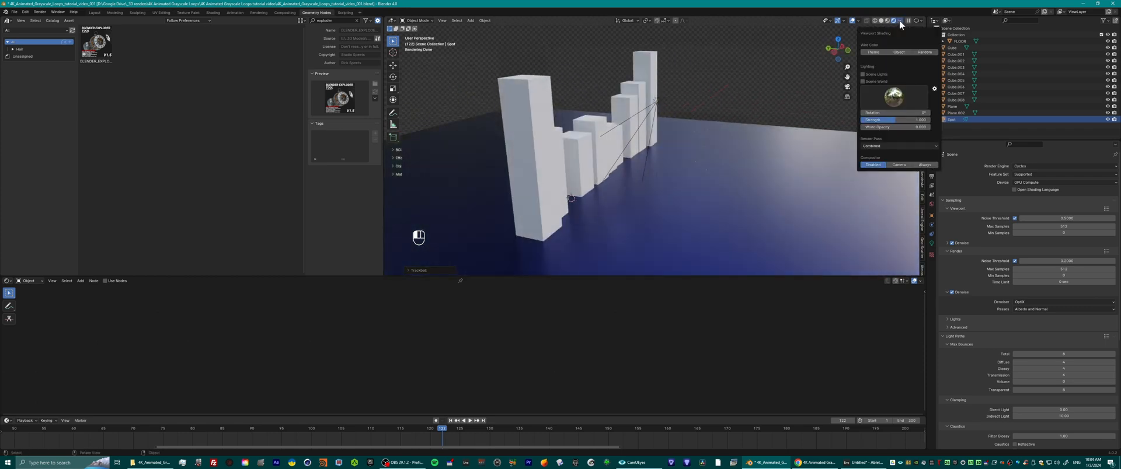
pyautogui.click(862, 81)
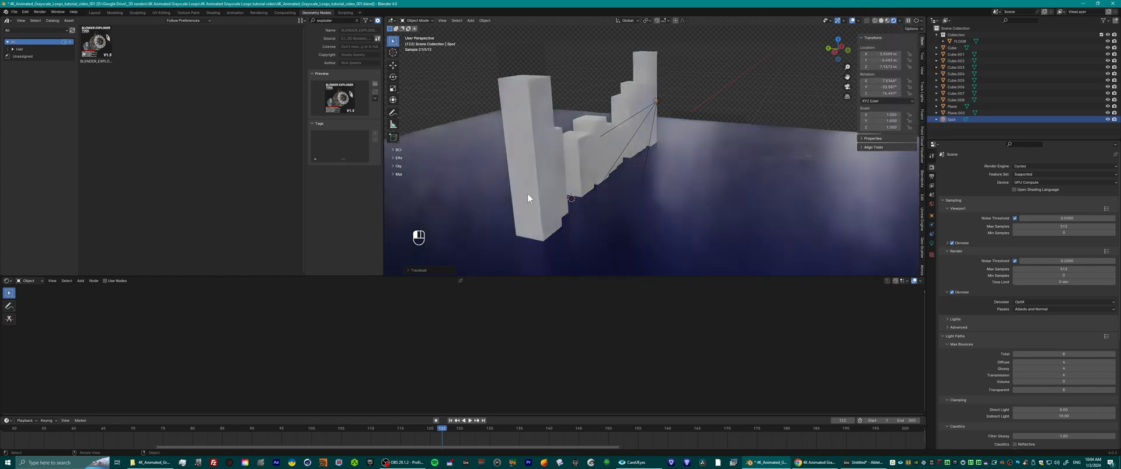
# Show the World nodes in the shader editor and set the Background strength to 0.
pyautogui.click(28, 281)
pyautogui.click(29, 304)
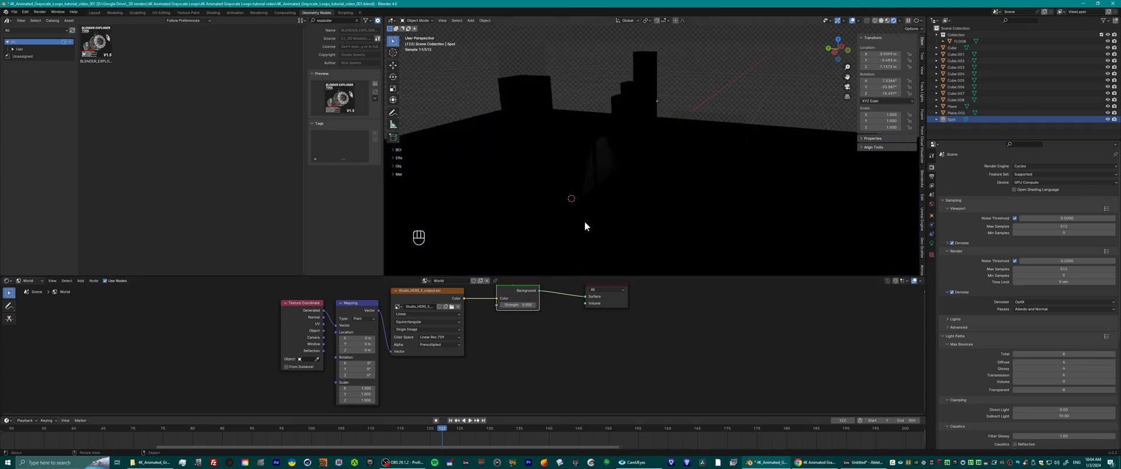
# Select the spot light, show its object shader in the node editor and enable Use Nodes for it.
pyautogui.click(657, 101)
pyautogui.click(27, 280)
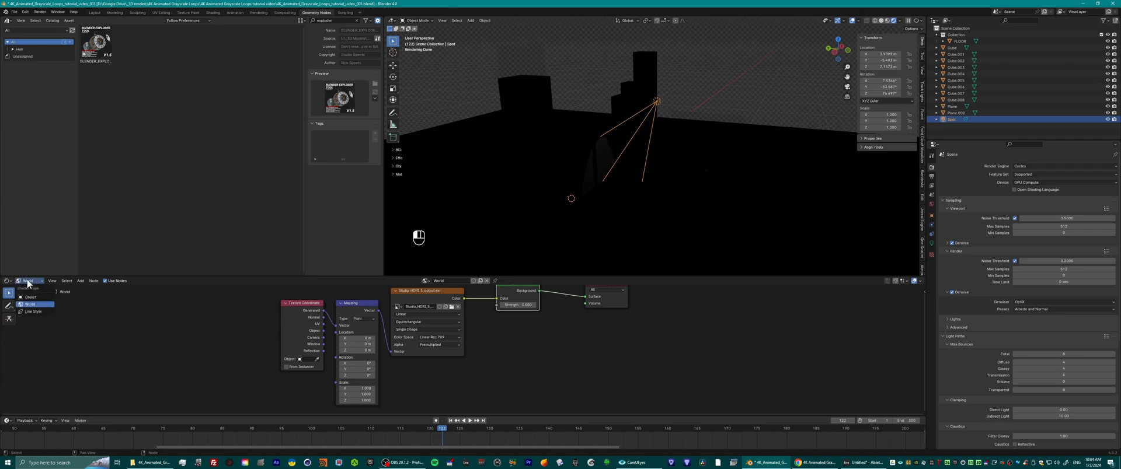
pyautogui.click(29, 297)
pyautogui.click(105, 281)
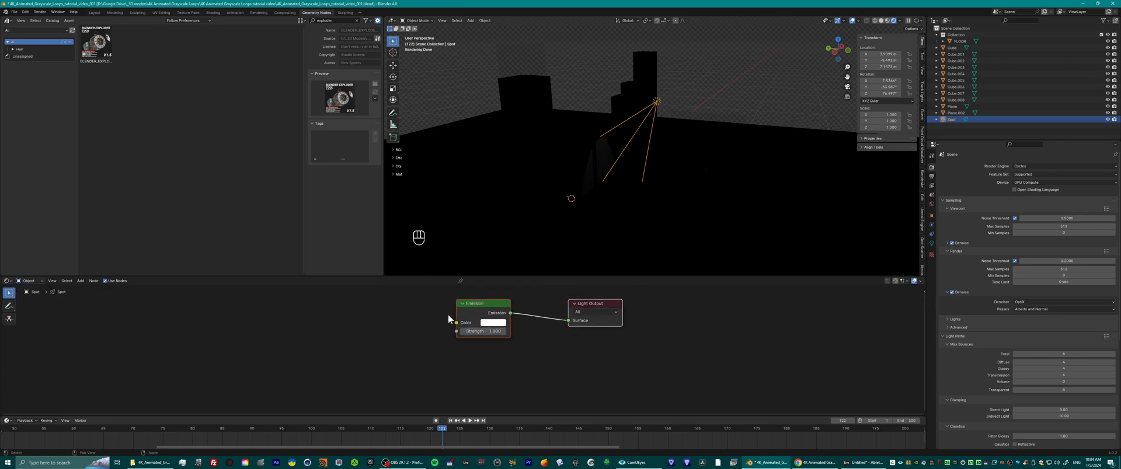
# Add an Image Texture node beside the spot light's Emission node and load the GLITCH_001.mp4 clip into it.
pyautogui.click(460, 309)
pyautogui.hotkey('shift', 'a')
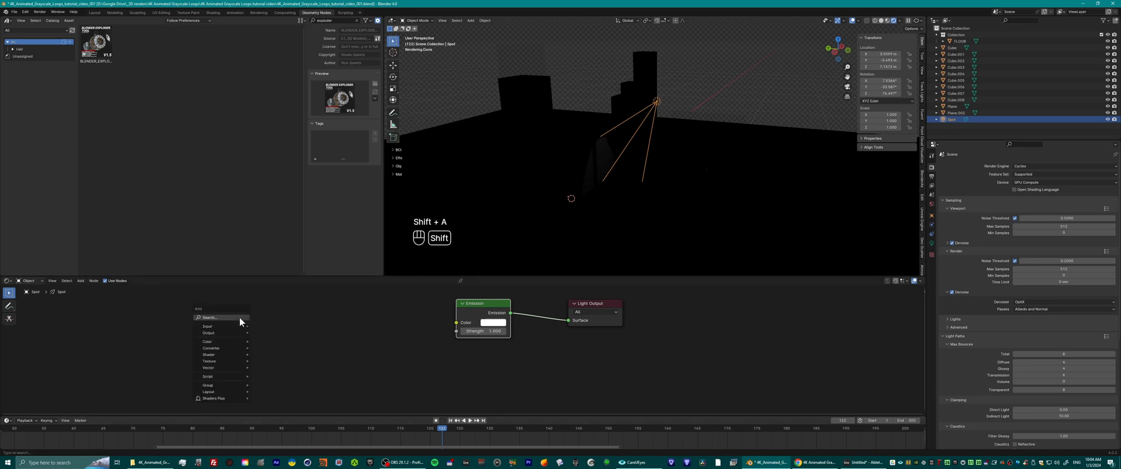
pyautogui.click(240, 317)
pyautogui.write('image')
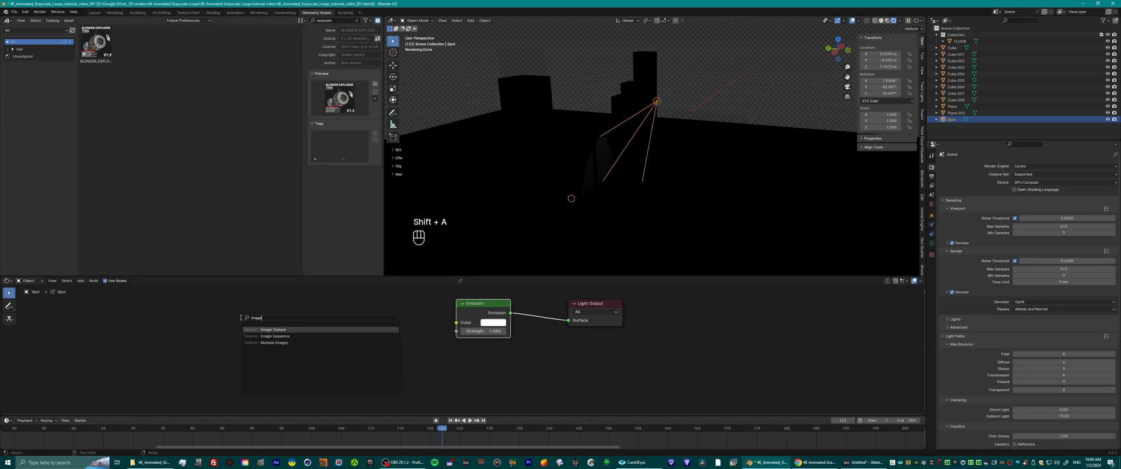
pyautogui.press('Return')
pyautogui.click(282, 317)
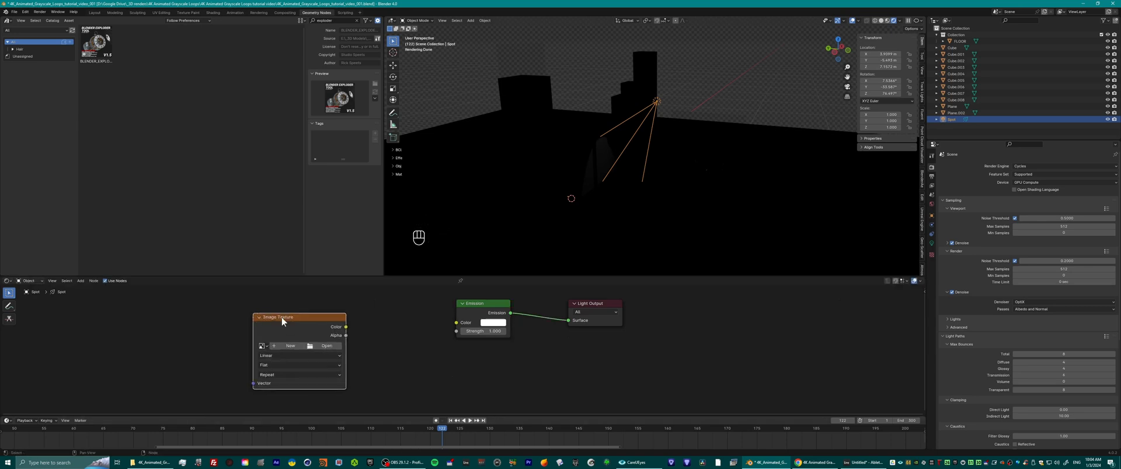
pyautogui.click(262, 347)
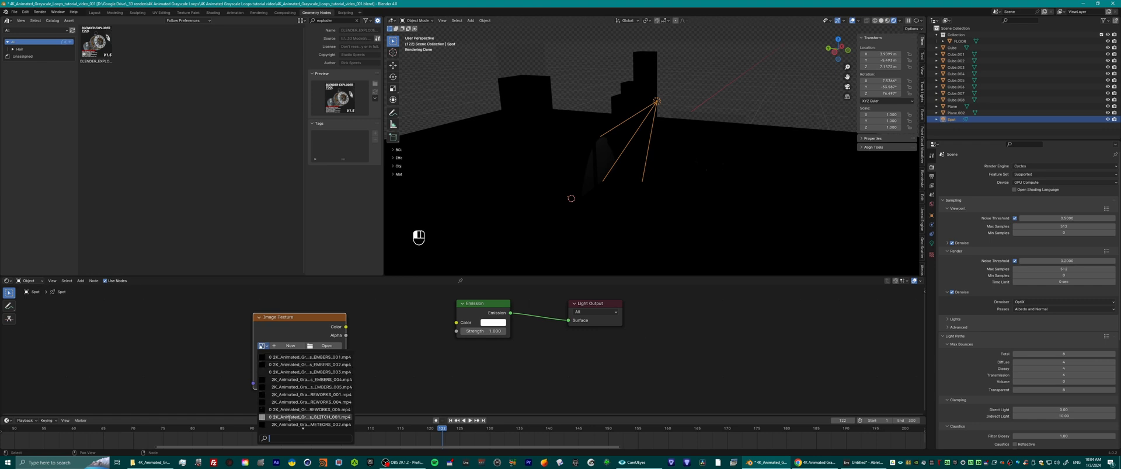
pyautogui.click(302, 417)
pyautogui.moveTo(294, 317); pyautogui.dragTo(304, 302)
# Enable Cyclic and Auto Refresh on the glitch movie texture and set its frame count to 300.
pyautogui.click(269, 402)
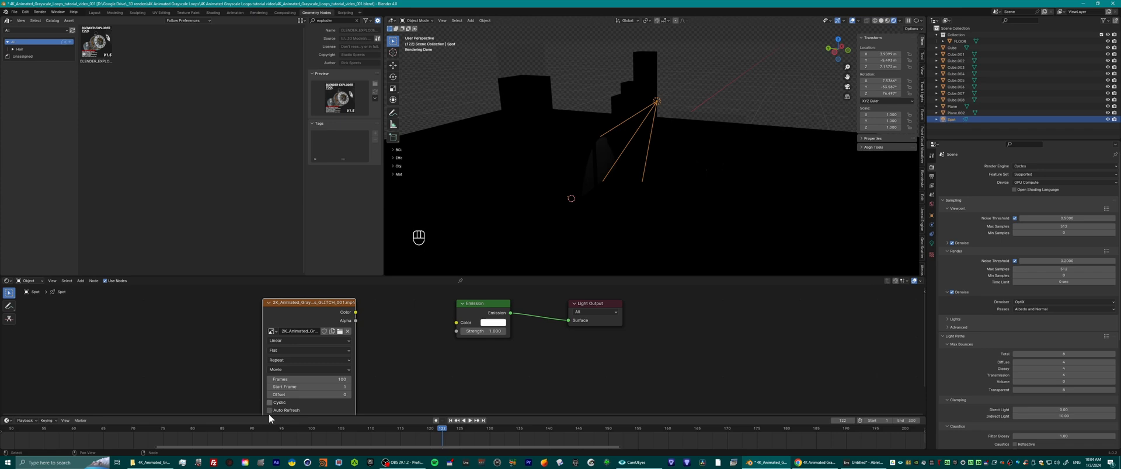
pyautogui.keyDown('shift'); pyautogui.scroll(-2, 285, 387); pyautogui.keyUp('shift')
pyautogui.click(284, 386)
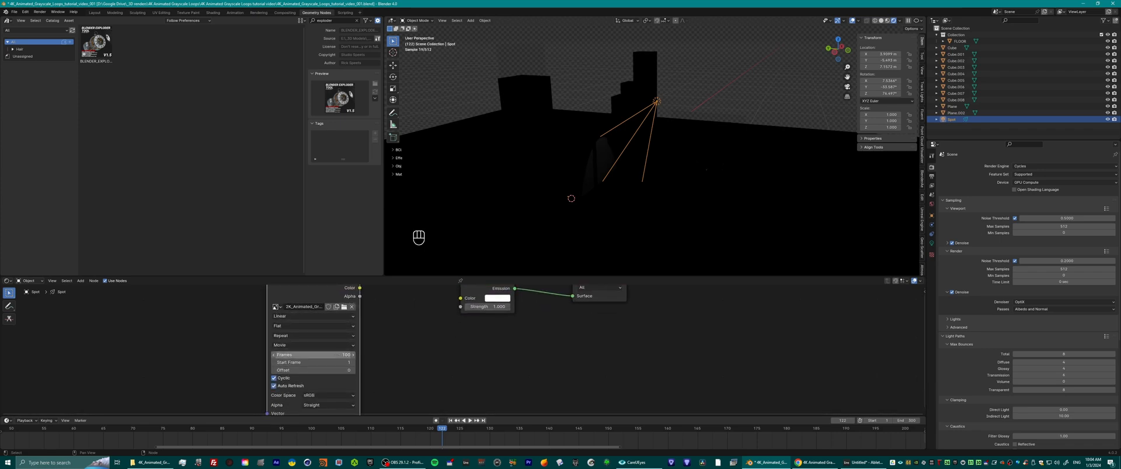
pyautogui.click(336, 354)
pyautogui.write('300')
pyautogui.press('Return')
pyautogui.click(336, 354)
pyautogui.press('Return')
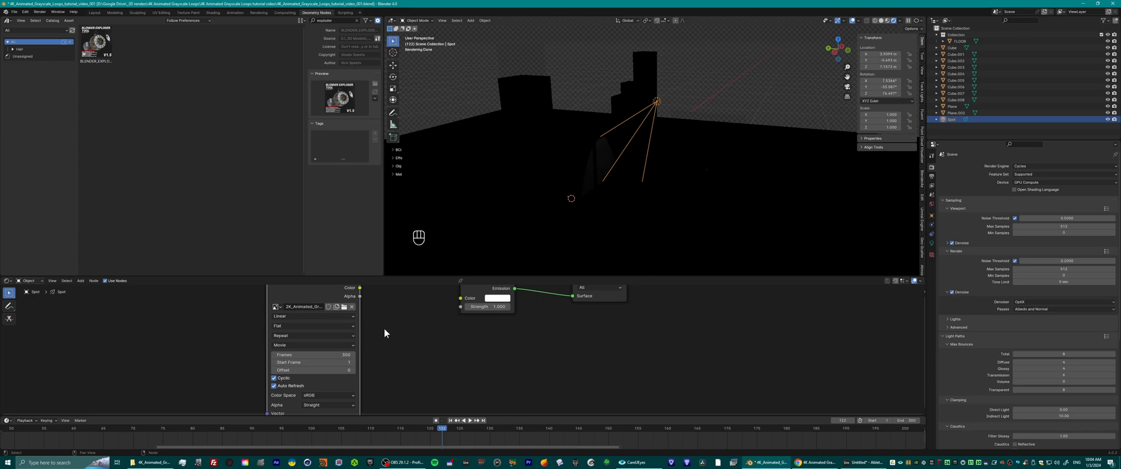
# Connect the glitch texture's Color to the Emission node's Color and set the Emission strength to 150.
pyautogui.moveTo(388, 310); pyautogui.dragTo(331, 328, button='middle')
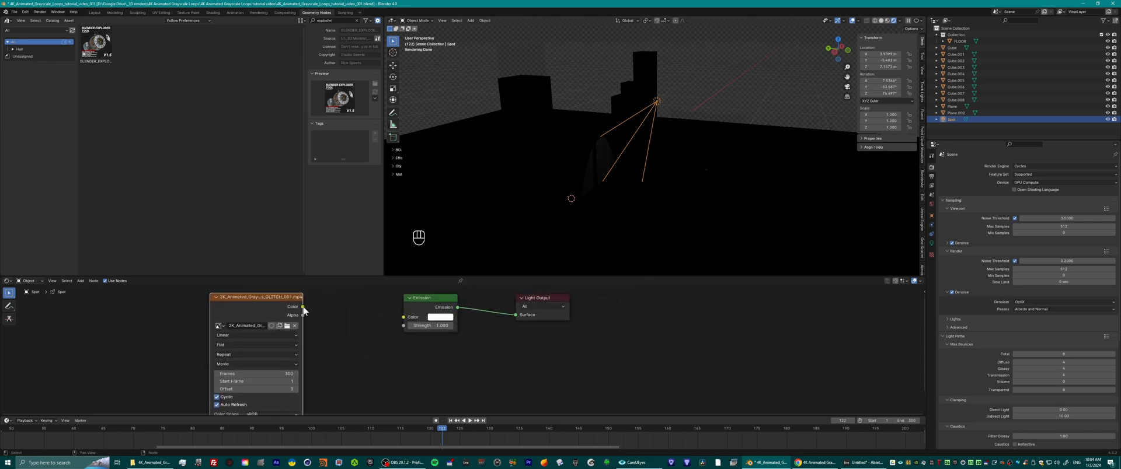
pyautogui.moveTo(303, 308); pyautogui.dragTo(403, 317)
pyautogui.moveTo(450, 357); pyautogui.dragTo(499, 348, button='middle')
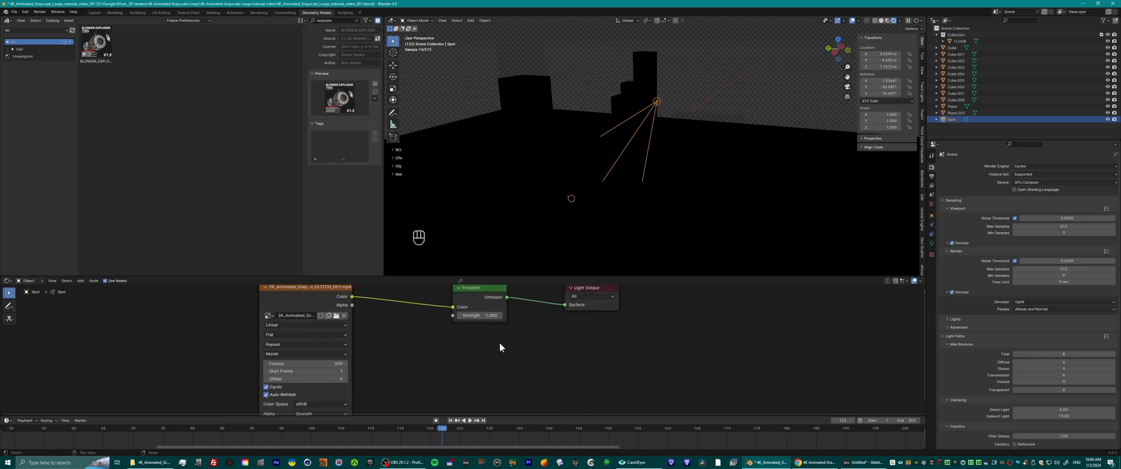
pyautogui.press('Return')
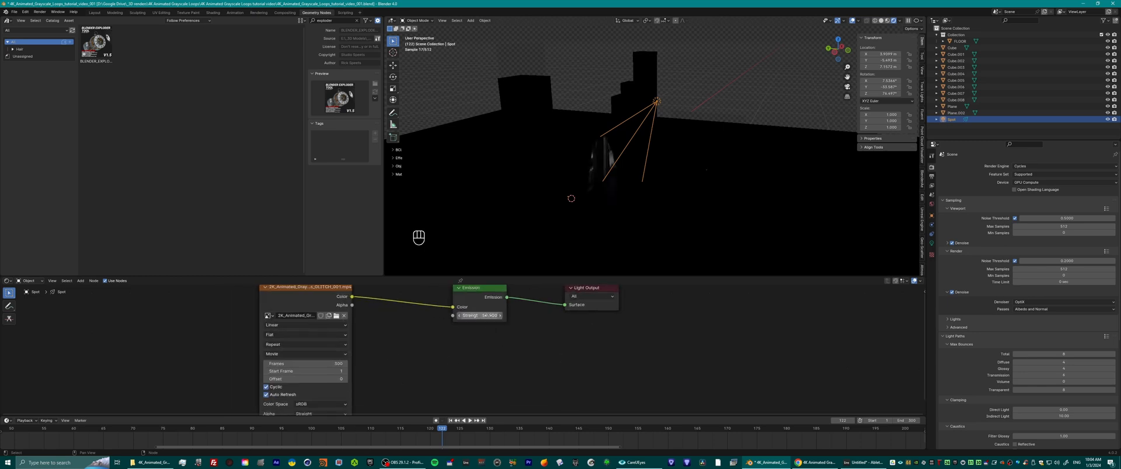
pyautogui.click(486, 316)
pyautogui.write('150')
pyautogui.press('Return')
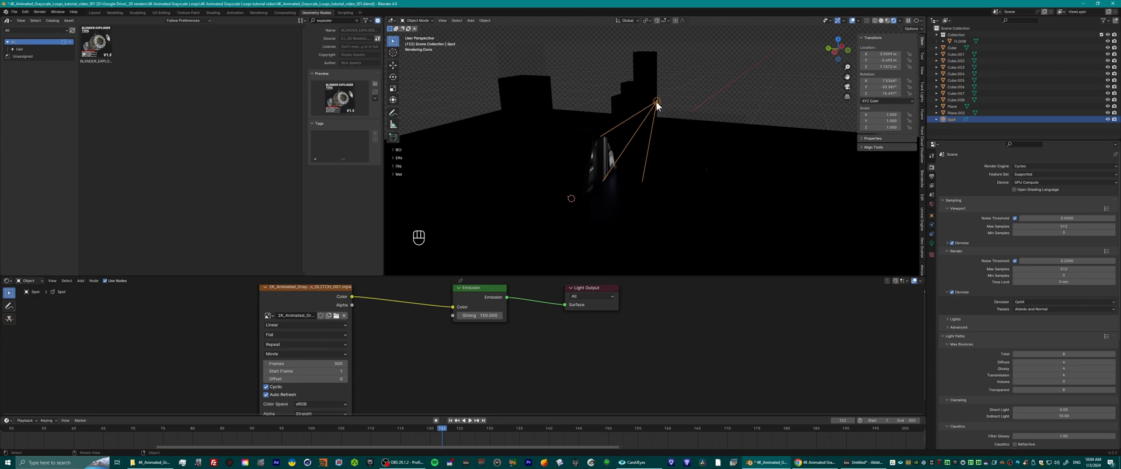
# Reposition the spot light over the blocks so that its glitch projection falls on them.
pyautogui.moveTo(667, 121); pyautogui.dragTo(704, 130, button='middle')
pyautogui.press('g')
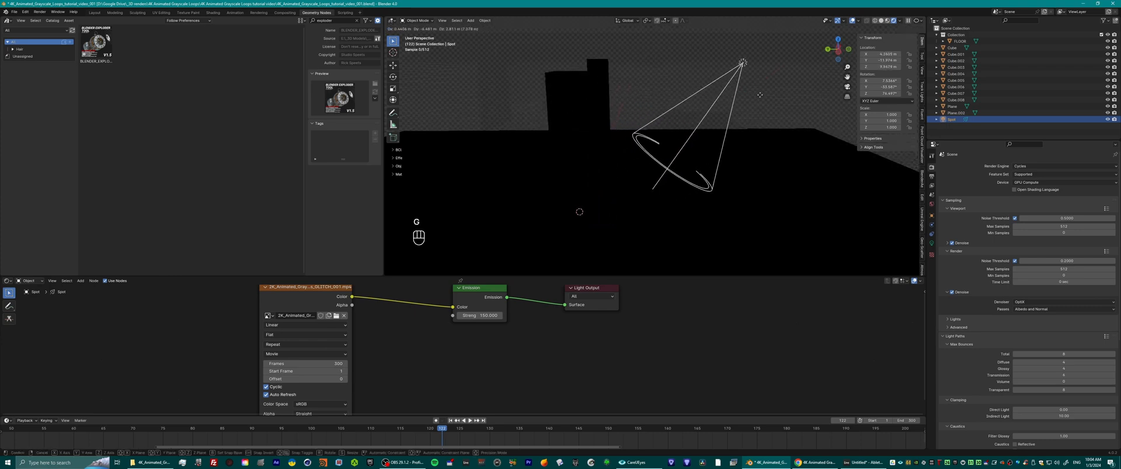
pyautogui.click(769, 90)
pyautogui.moveTo(797, 104); pyautogui.dragTo(737, 117, button='middle')
pyautogui.scroll(8, 752, 132)
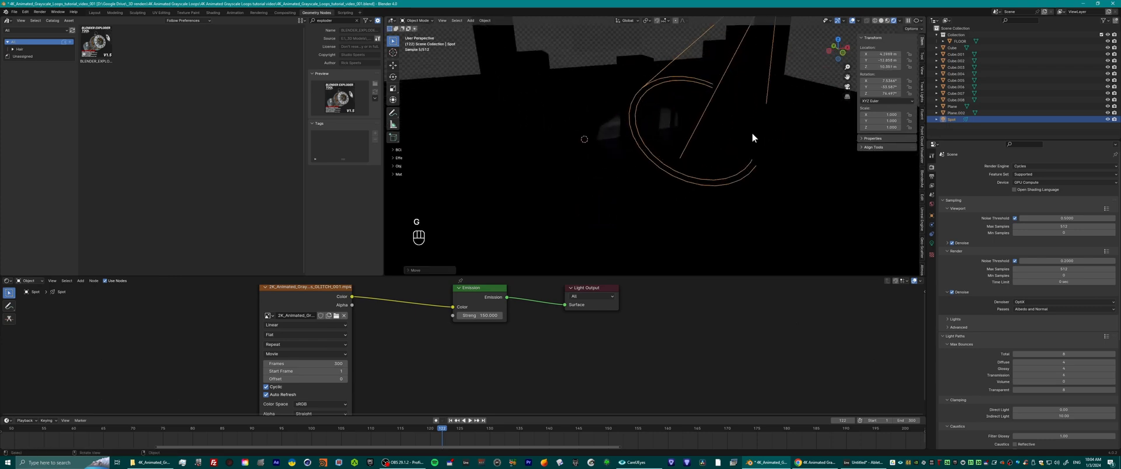
pyautogui.press('g')
pyautogui.press('z')
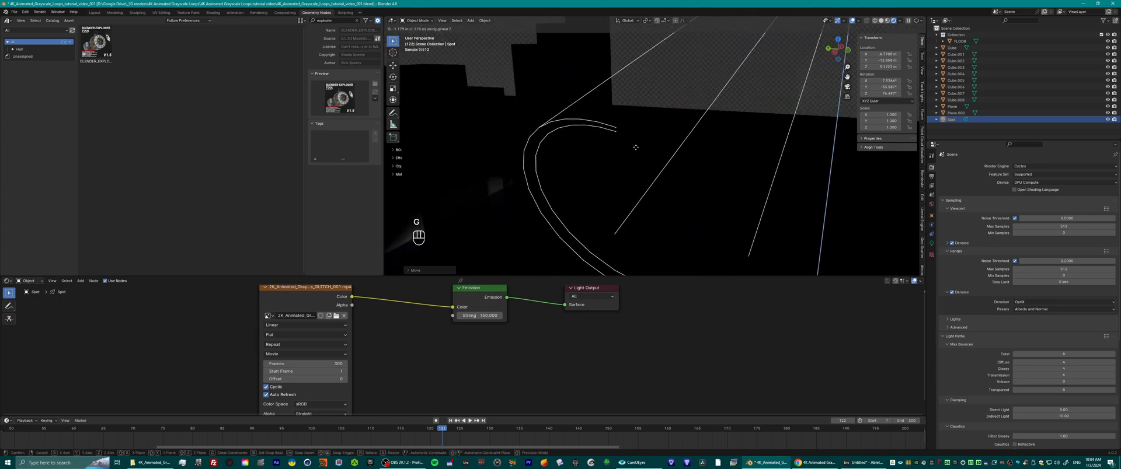
pyautogui.click(633, 236)
pyautogui.scroll(-3, 653, 232)
pyautogui.keyDown('shift'); pyautogui.moveTo(695, 224); pyautogui.dragTo(781, 187, button='middle'); pyautogui.keyUp('shift')
pyautogui.press('g')
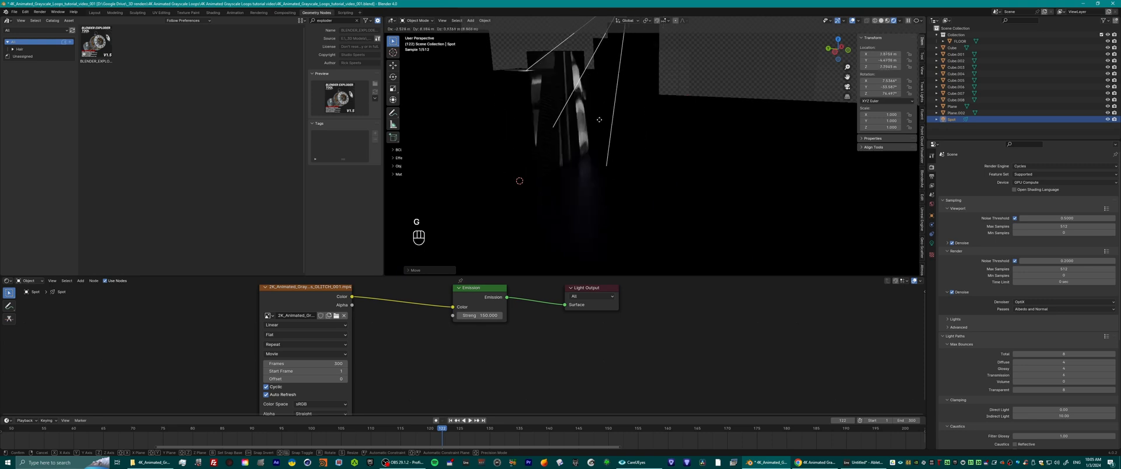
pyautogui.click(614, 123)
pyautogui.moveTo(589, 121); pyautogui.dragTo(646, 97, button='middle')
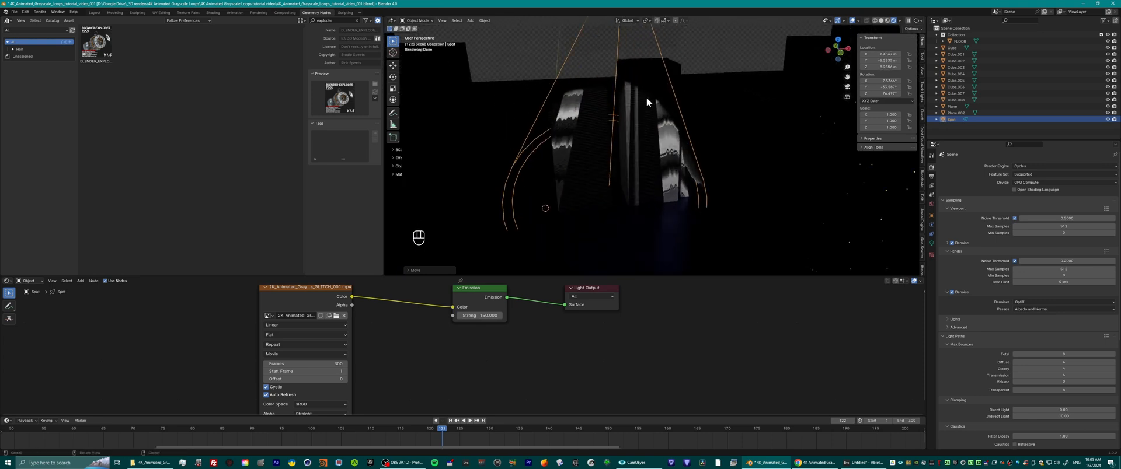
# Delete the three blocks that catch the spot light's projection.
pyautogui.press('Delete')
pyautogui.click(575, 118)
pyautogui.press('Delete')
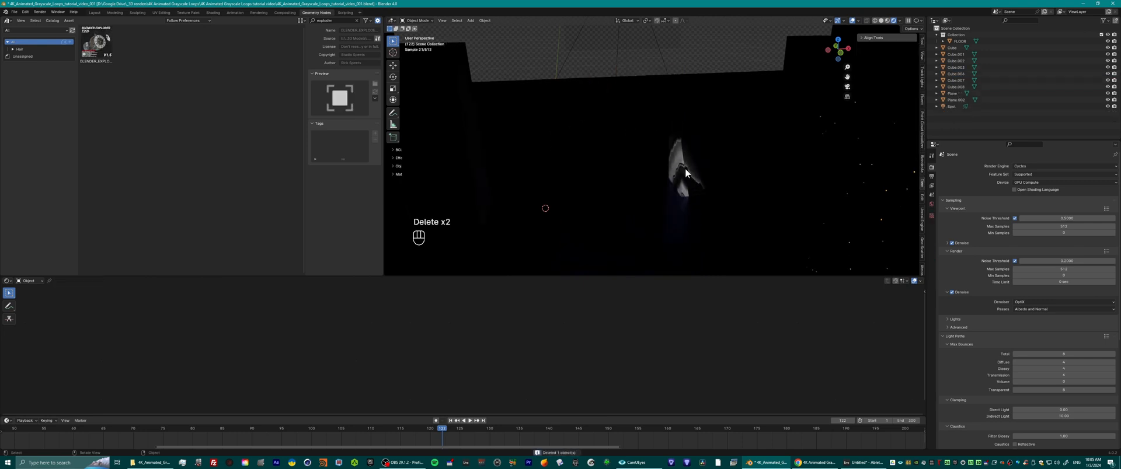
pyautogui.click(681, 151)
pyautogui.click(600, 159)
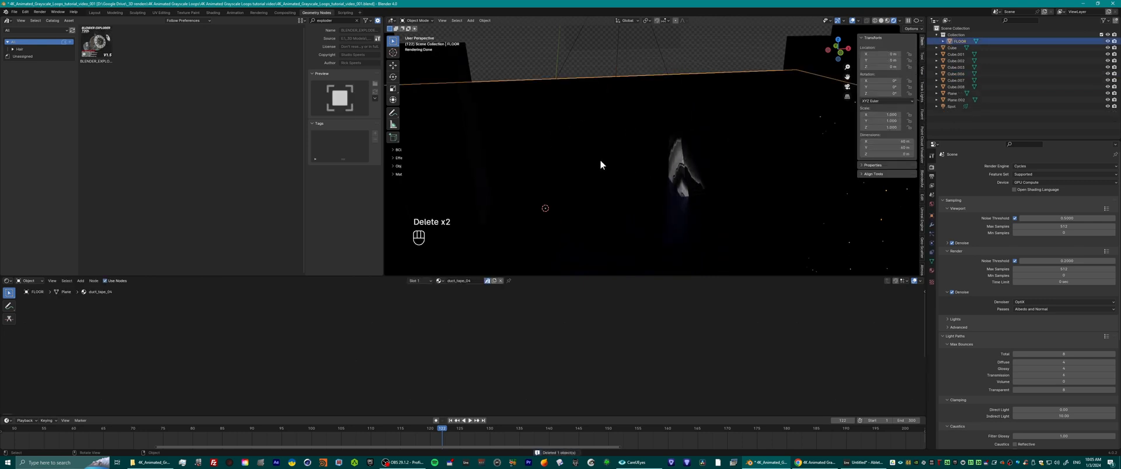
pyautogui.click(684, 154)
pyautogui.press('Delete')
pyautogui.click(678, 149)
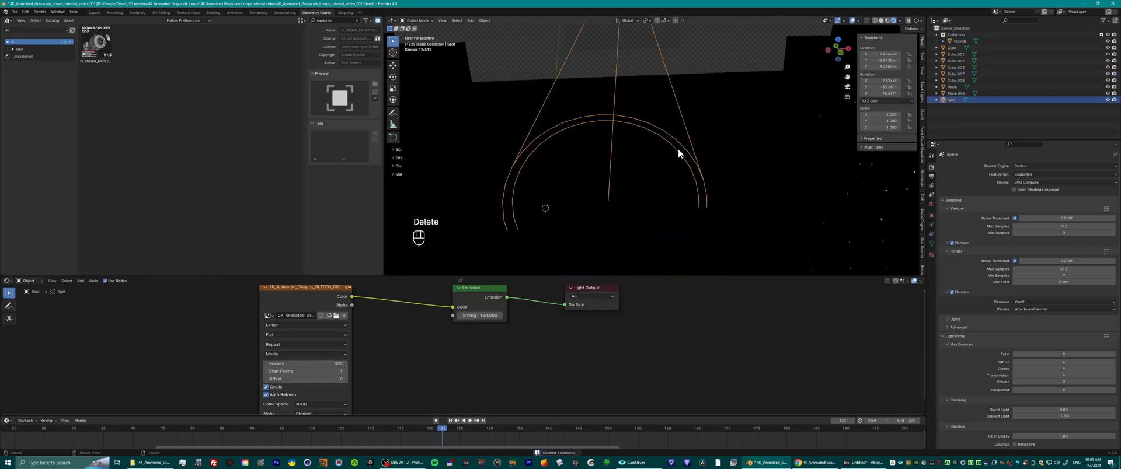
# Add a cube, scale it up to about 13.7 m per side and lower it along Z beneath the spot light.
pyautogui.click(734, 111)
pyautogui.hotkey('shift', 'a')
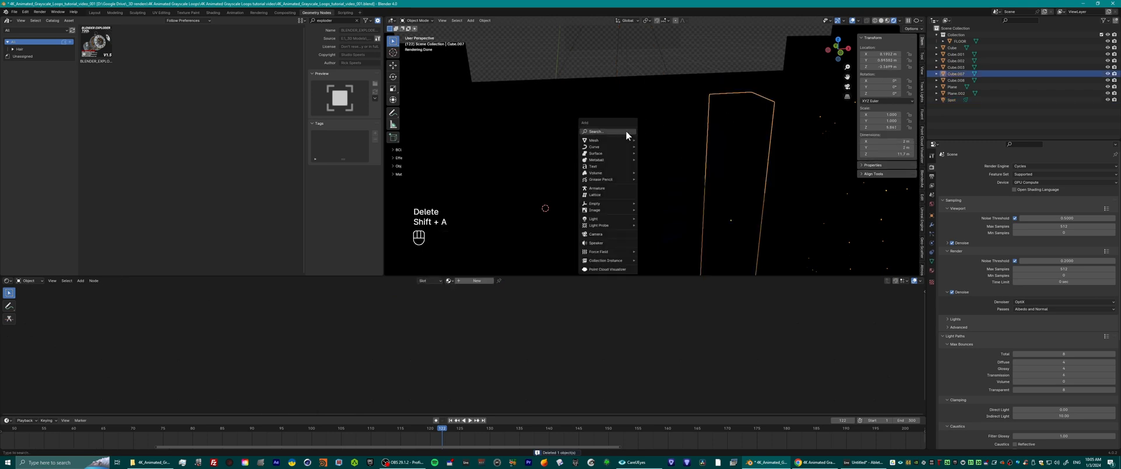
pyautogui.moveTo(622, 142)
pyautogui.click(653, 153)
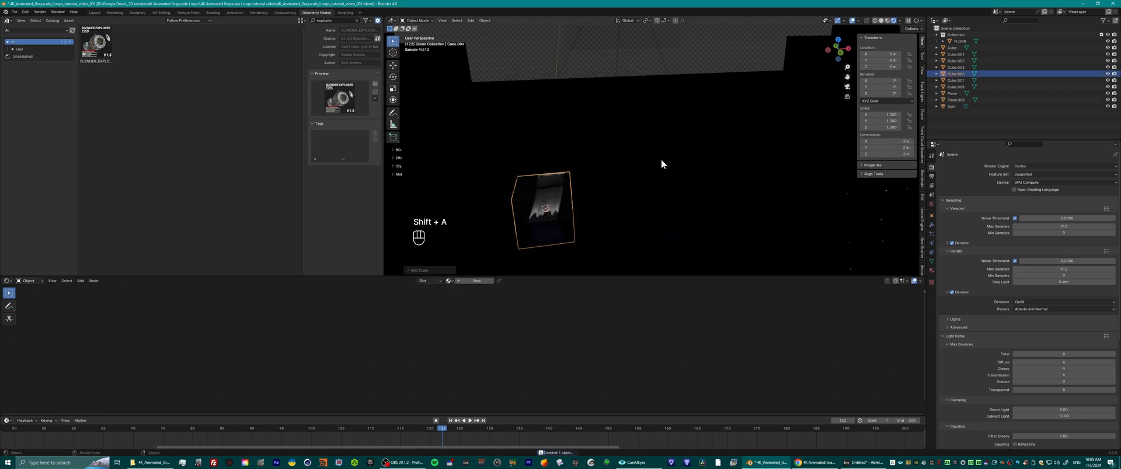
pyautogui.press('s')
pyautogui.click(461, 92)
pyautogui.press('g')
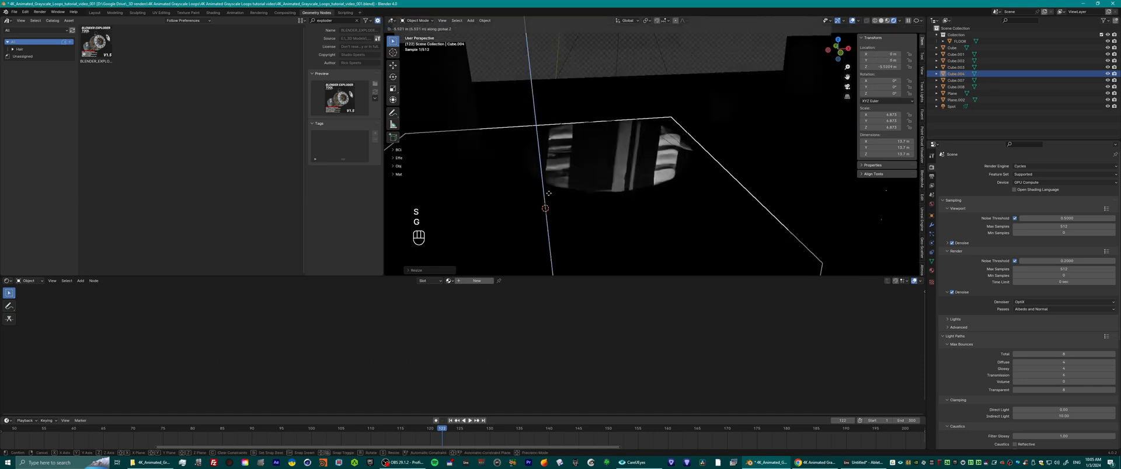
pyautogui.click(629, 173)
pyautogui.scroll(-4, 629, 169)
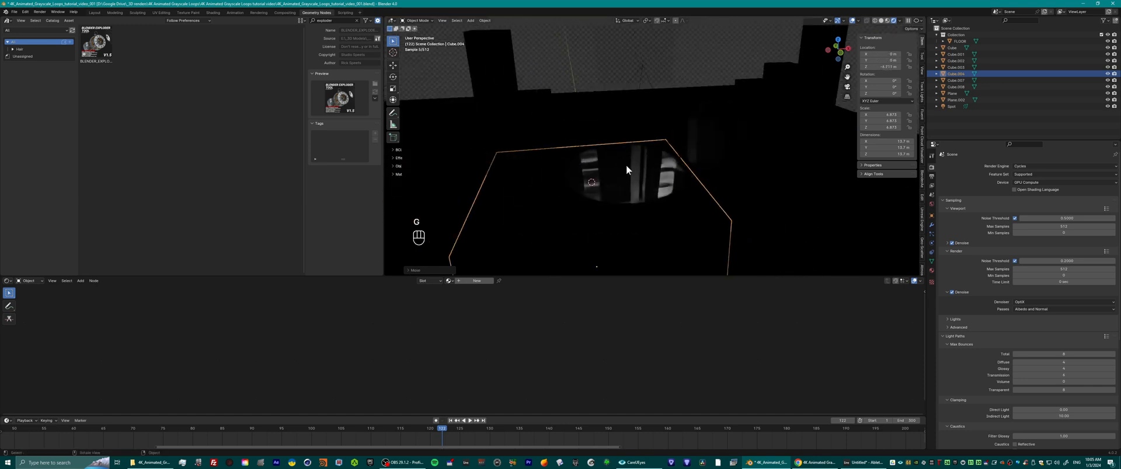
# Delete all the remaining tower blocks and texture planes, keeping only the floor, the large cube and the spot light.
pyautogui.moveTo(626, 165); pyautogui.dragTo(600, 93, button='middle')
pyautogui.moveTo(492, 63); pyautogui.dragTo(590, 116)
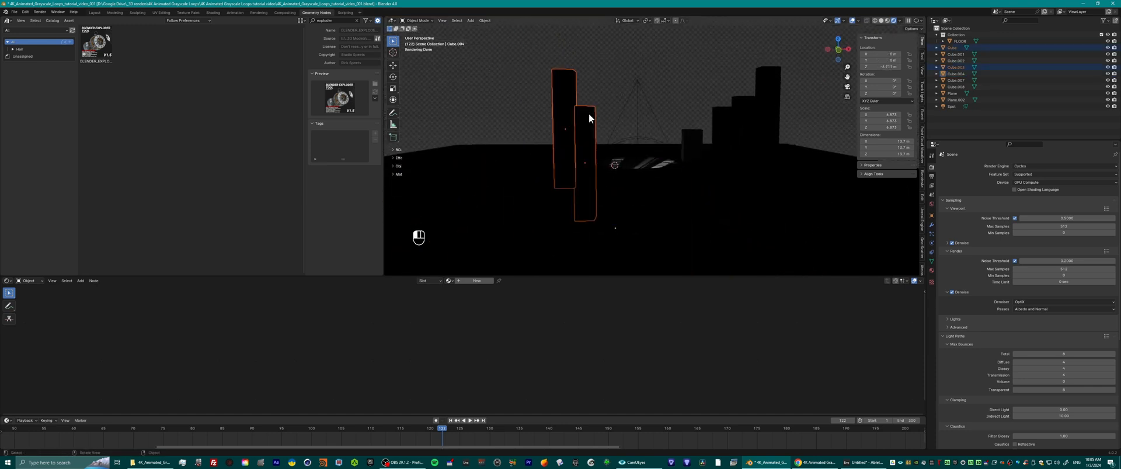
pyautogui.press('Delete')
pyautogui.moveTo(825, 60); pyautogui.dragTo(694, 135)
pyautogui.press('Delete')
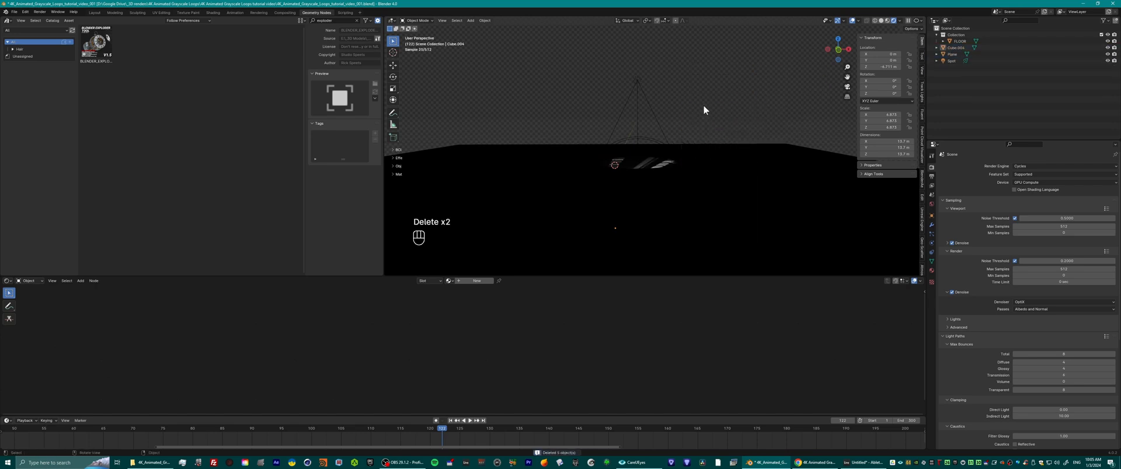
pyautogui.moveTo(703, 105); pyautogui.dragTo(671, 120, button='middle')
pyautogui.click(705, 116)
pyautogui.press('Delete')
pyautogui.click(669, 118)
# Play the animation and examine the glitch pattern that the spot light projects onto the large cube.
pyautogui.press('space')
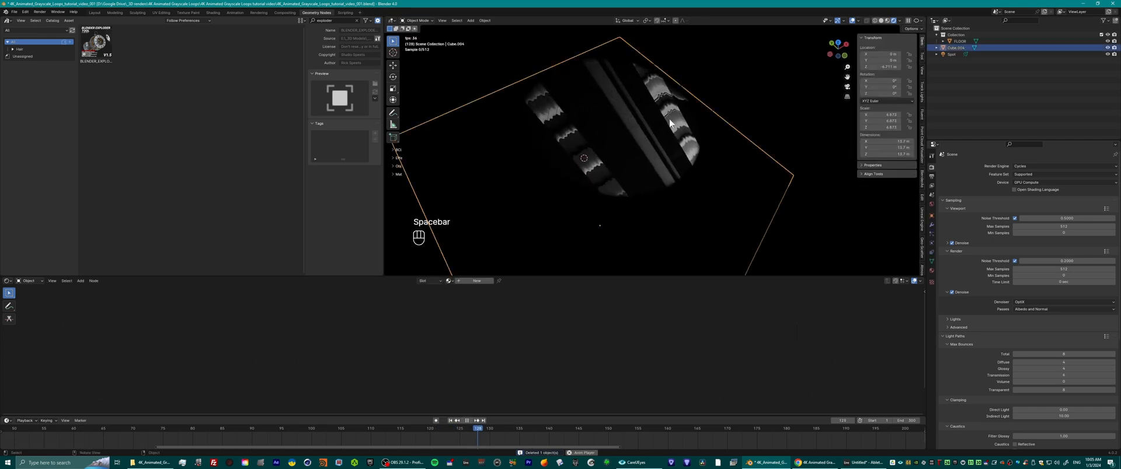
pyautogui.moveTo(671, 113); pyautogui.dragTo(696, 149, button='middle')
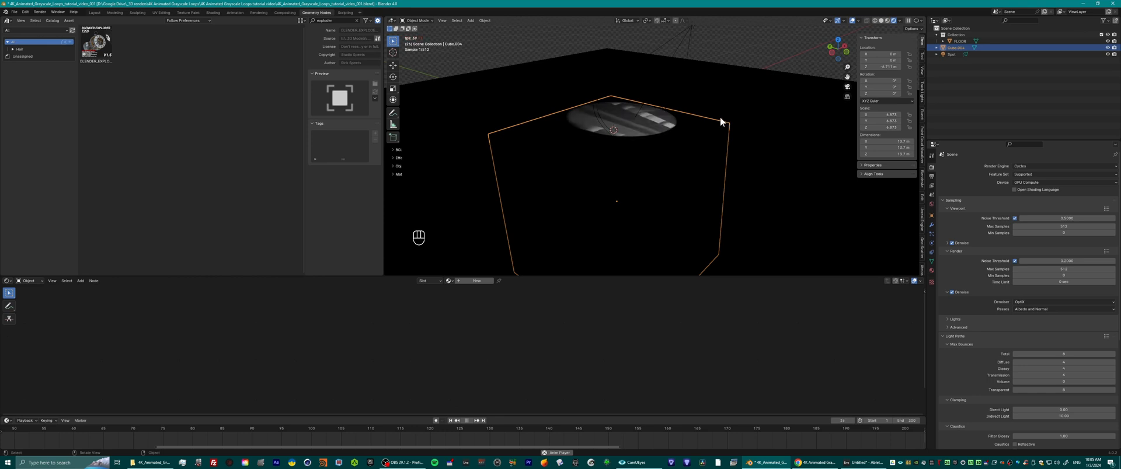
pyautogui.moveTo(720, 117); pyautogui.dragTo(678, 143, button='middle')
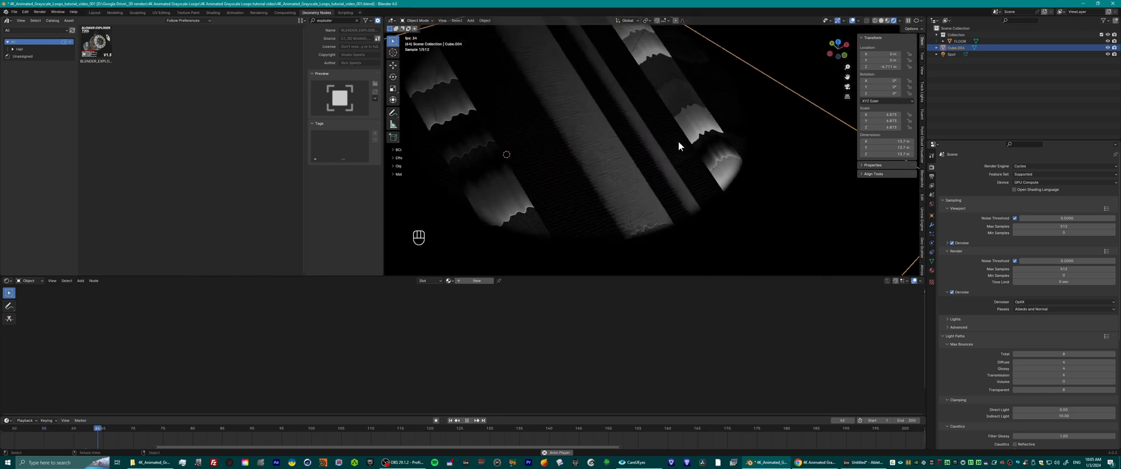
pyautogui.moveTo(630, 177); pyautogui.dragTo(697, 68, button='middle')
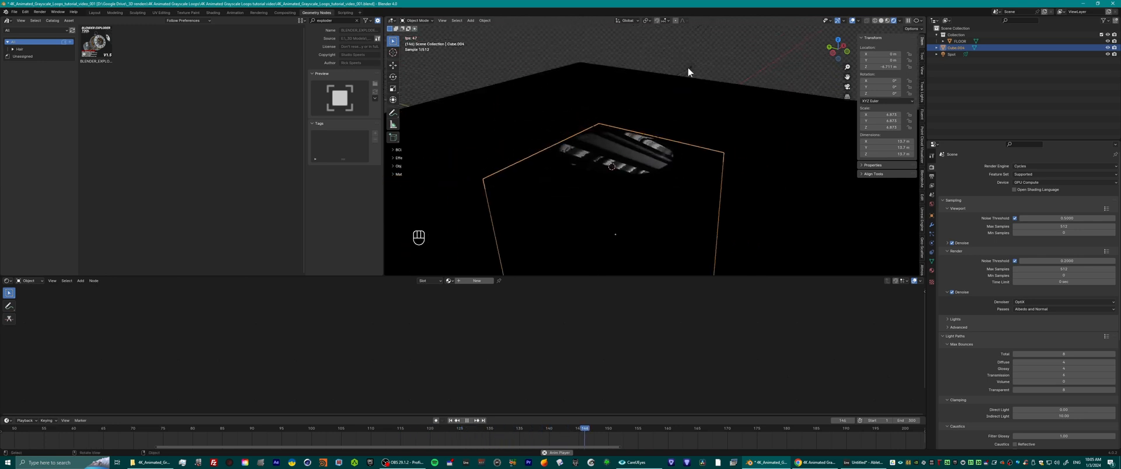
# Select the spot light and add Texture Coordinate and Mapping nodes to its glitch image texture, using UV coordinates.
pyautogui.click(689, 67)
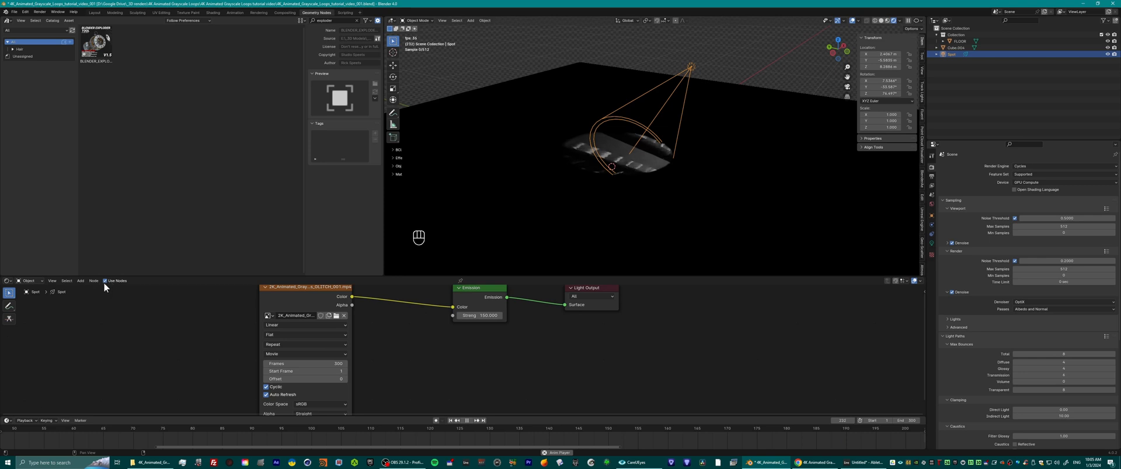
pyautogui.hotkey('ctrl', 't')
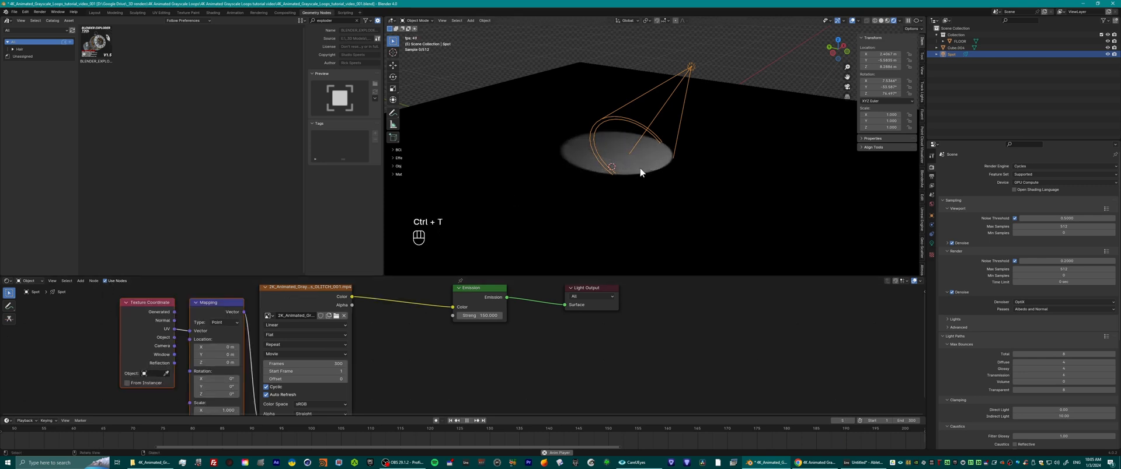
pyautogui.scroll(3, 640, 169)
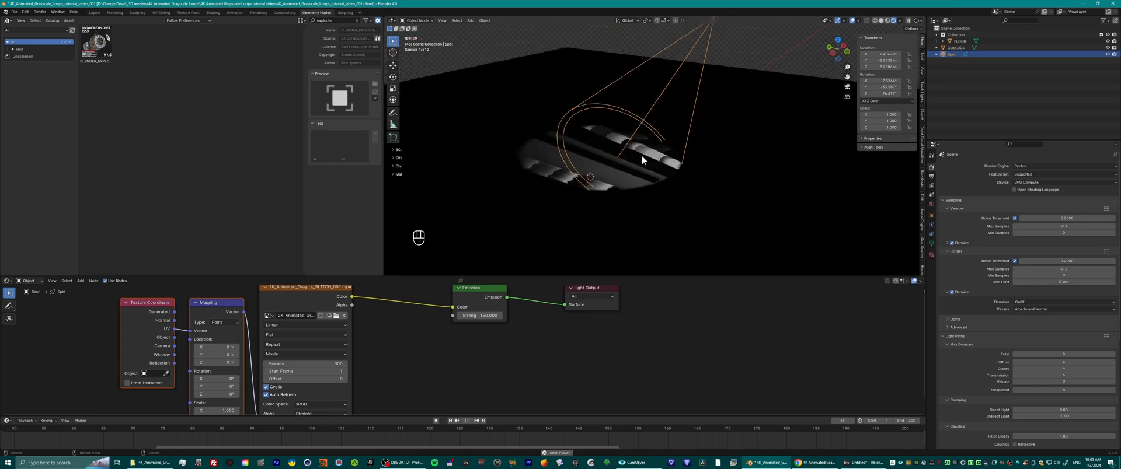
pyautogui.moveTo(707, 106); pyautogui.dragTo(654, 198, button='middle')
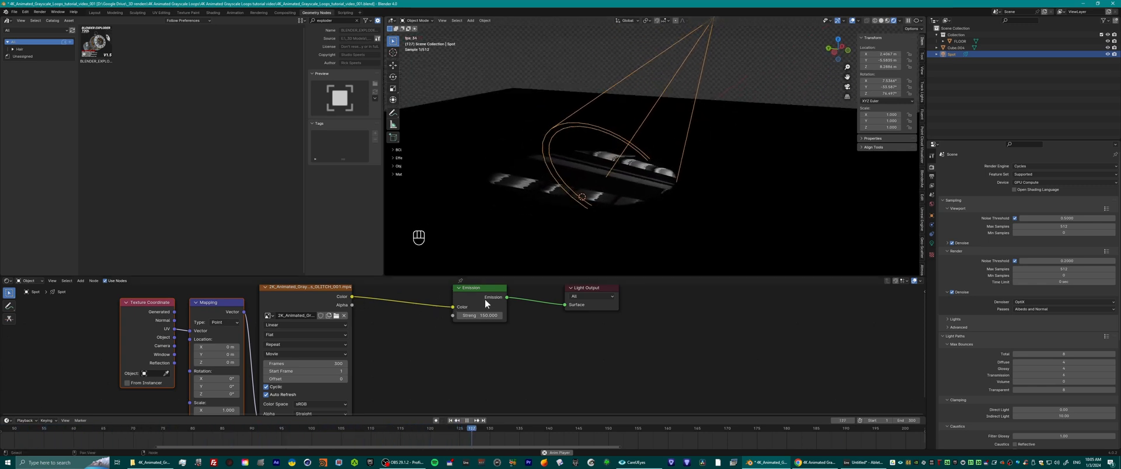
pyautogui.moveTo(483, 299); pyautogui.dragTo(449, 327, button='middle')
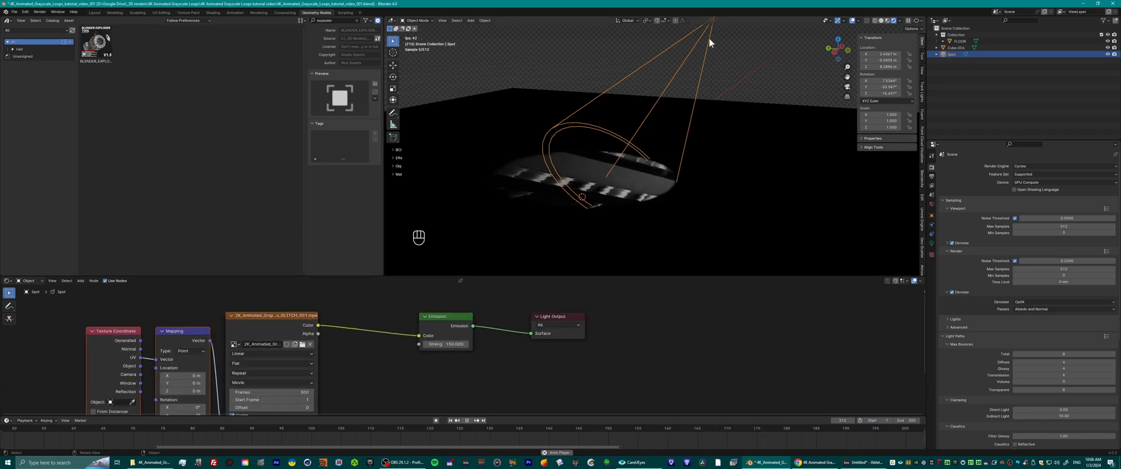
pyautogui.moveTo(619, 170); pyautogui.dragTo(592, 195, button='middle')
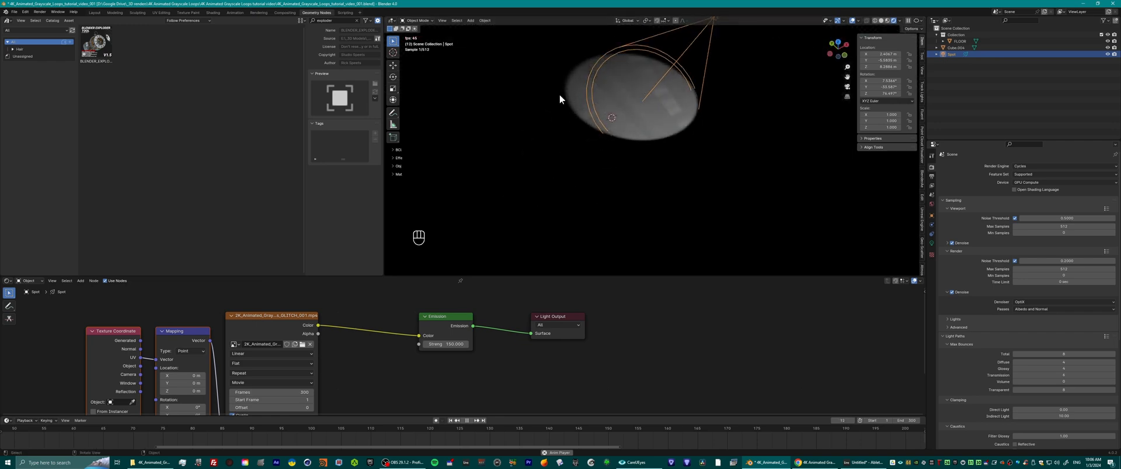
pyautogui.moveTo(619, 107); pyautogui.dragTo(647, 111, button='middle')
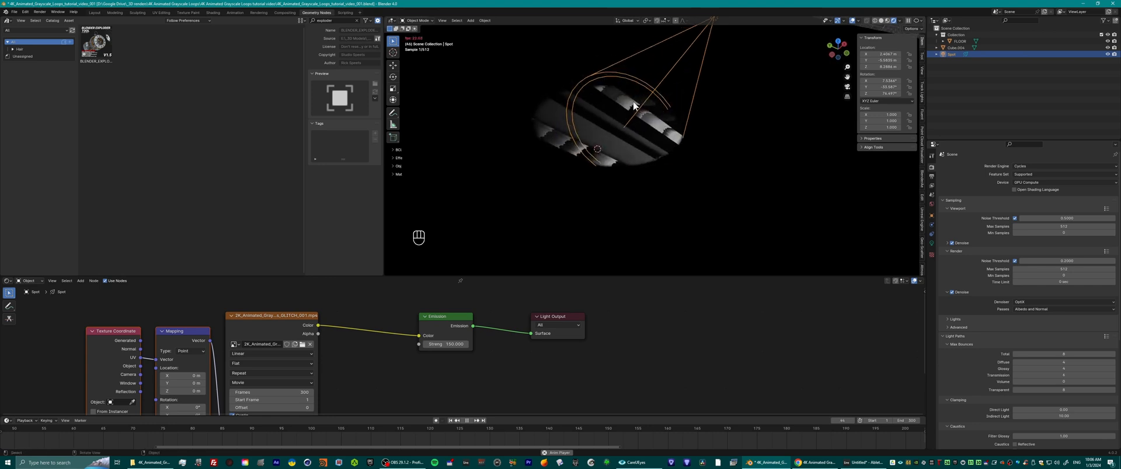
pyautogui.click(234, 343)
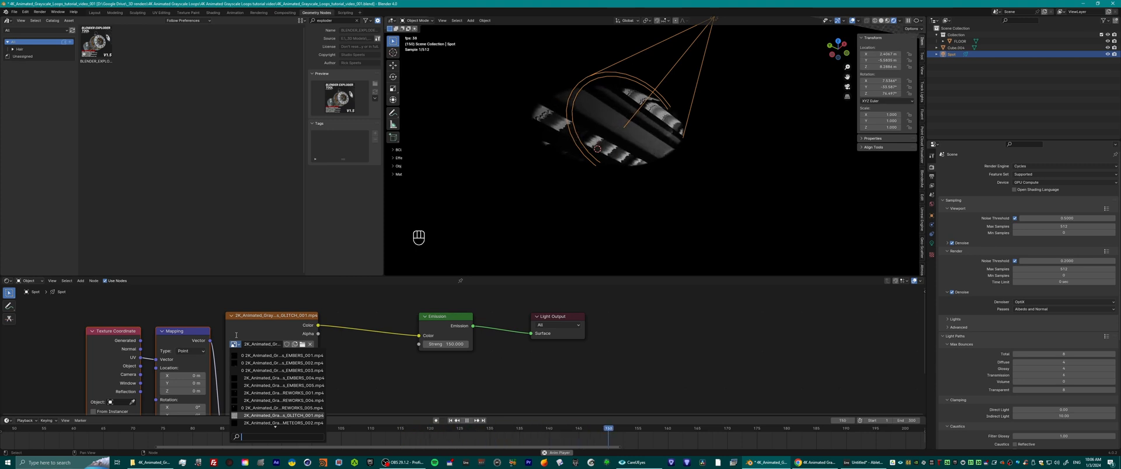
pyautogui.press('Escape')
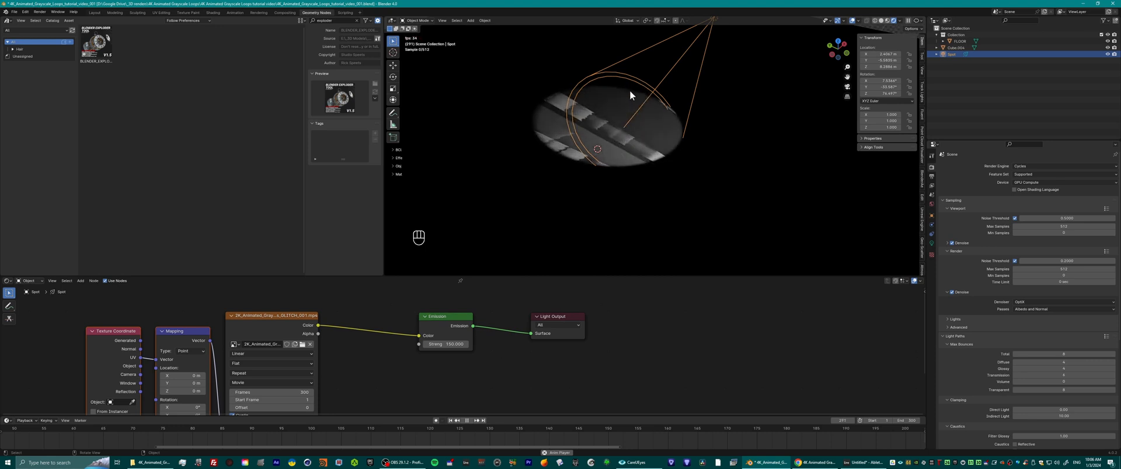
pyautogui.moveTo(627, 139)
pyautogui.mouseDown(button='middle')
pyautogui.moveTo(638, 133)
pyautogui.moveTo(621, 128)
pyautogui.moveTo(642, 135)
pyautogui.mouseUp(button='middle')
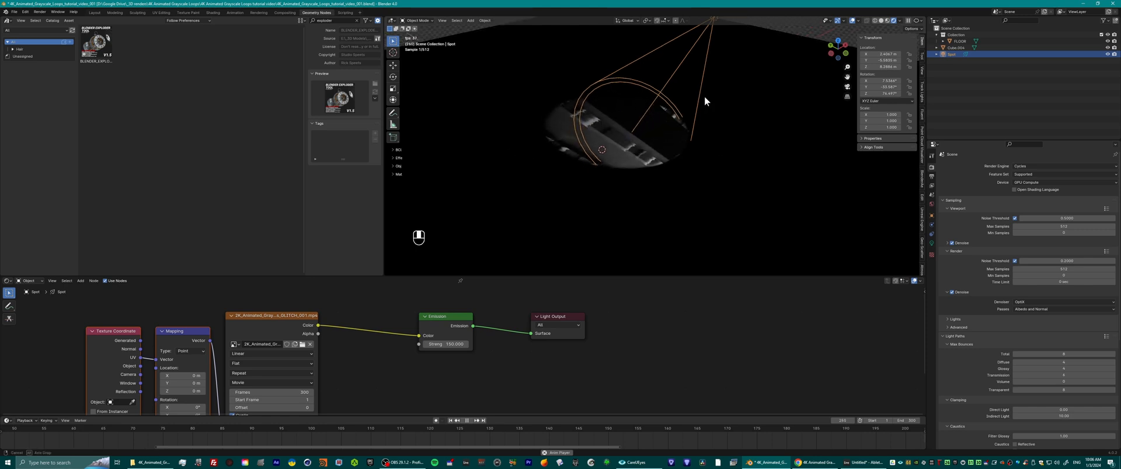
# Set the spot light's radius to 0.05 m and inspect the softness of the projected glitch pattern.
pyautogui.scroll(-1, 755, 124)
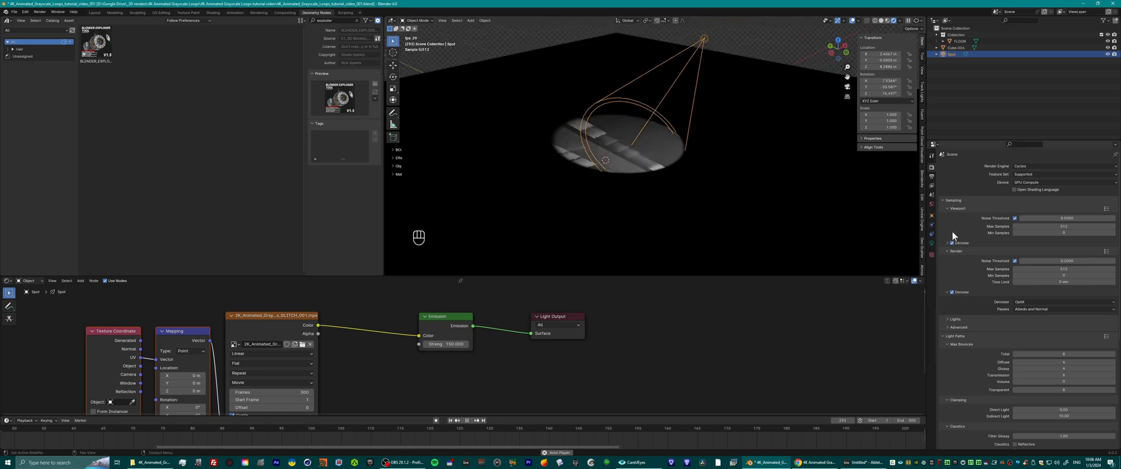
pyautogui.click(932, 242)
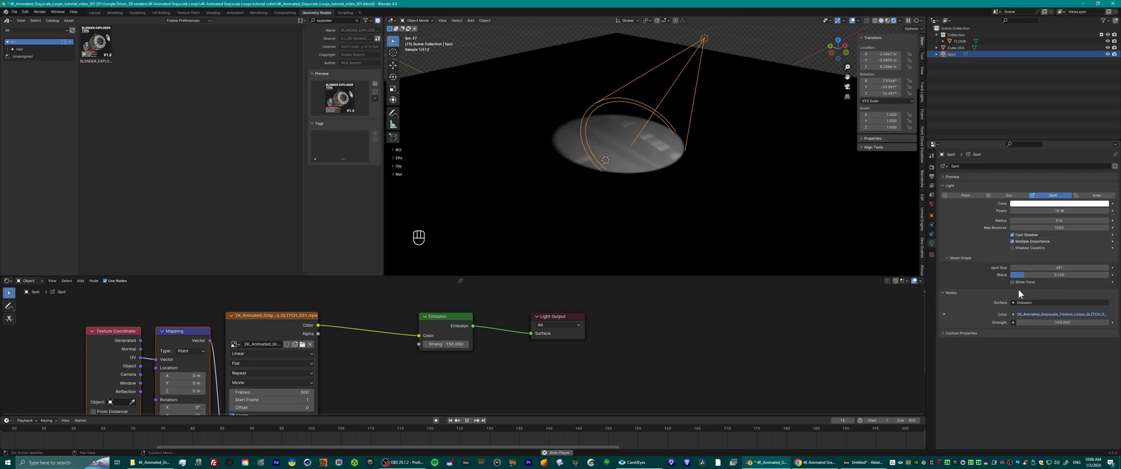
pyautogui.click(1056, 221)
pyautogui.write('.05')
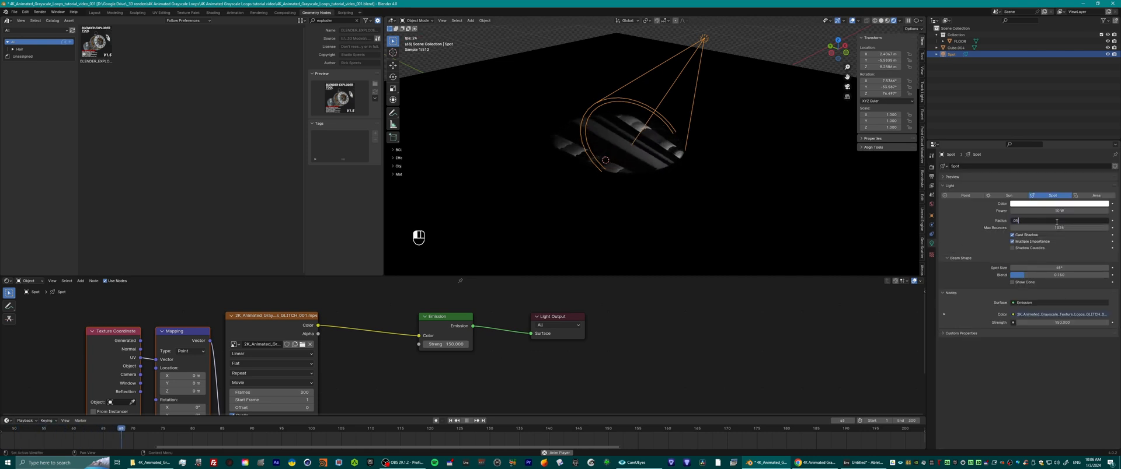
pyautogui.press('Return')
pyautogui.scroll(4, 619, 128)
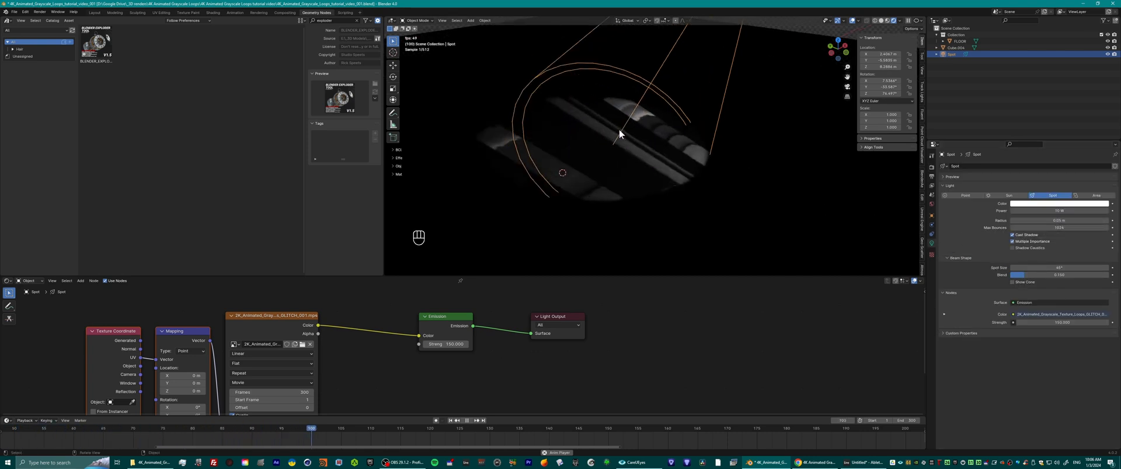
pyautogui.scroll(-3, 639, 150)
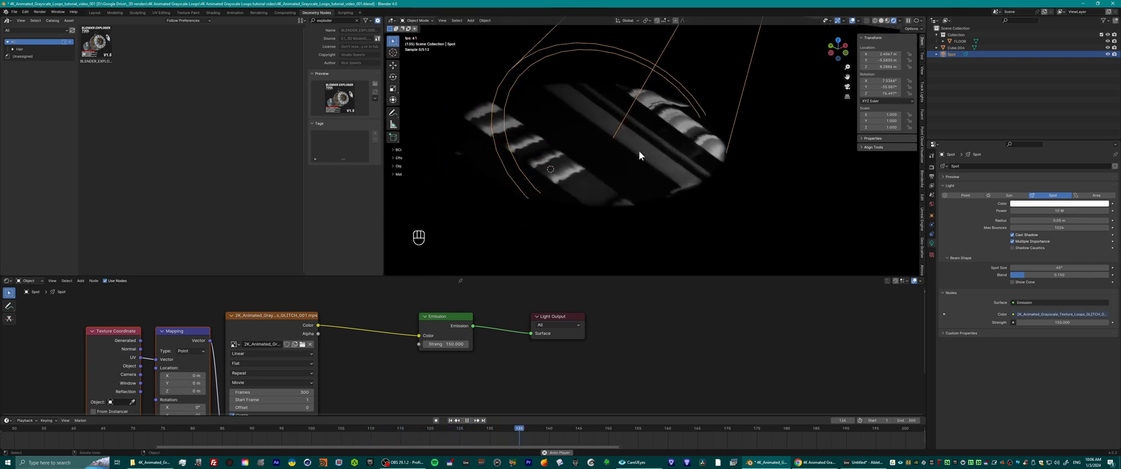
# Set the spot light's radius to 0.5 m, increase it slightly further and view the blurrier glitch projection.
pyautogui.click(1055, 222)
pyautogui.write('0.5')
pyautogui.press('Return')
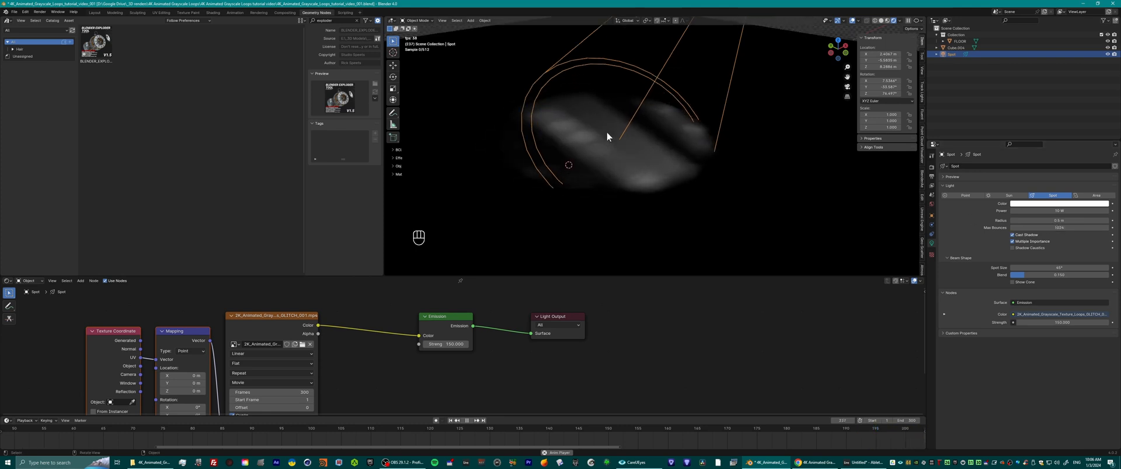
pyautogui.moveTo(1031, 221)
pyautogui.mouseDown()
pyautogui.moveTo(1071, 221)
pyautogui.moveTo(1024, 220)
pyautogui.moveTo(1040, 220)
pyautogui.mouseUp()
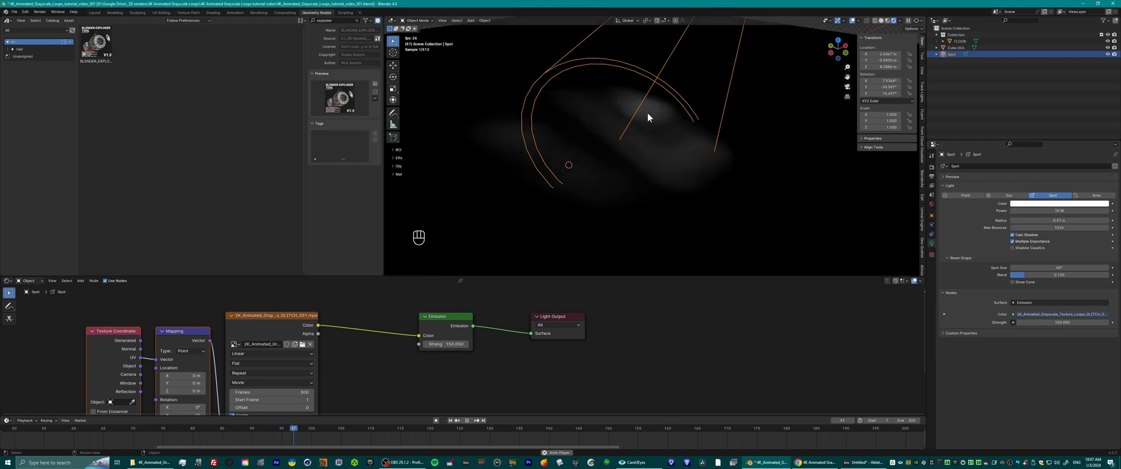
pyautogui.moveTo(647, 112); pyautogui.dragTo(691, 140, button='middle')
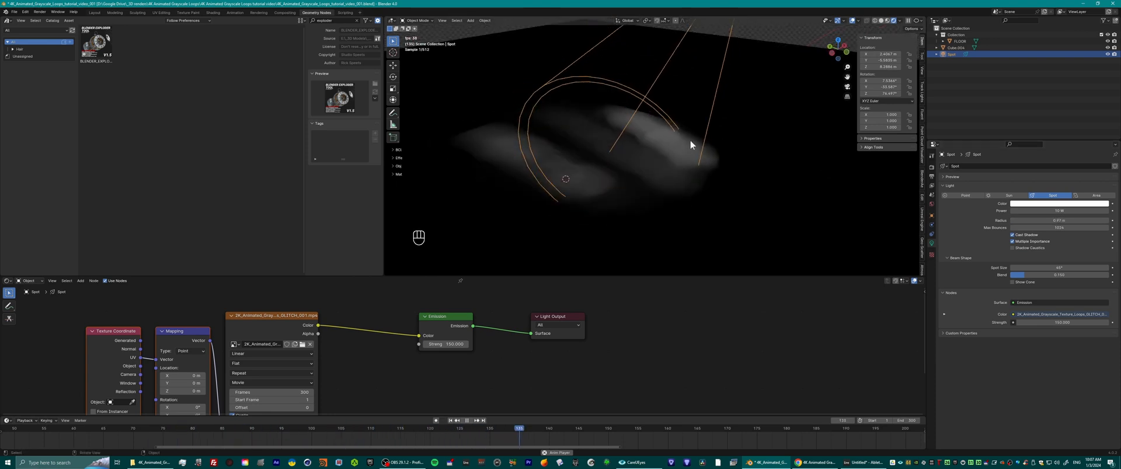
pyautogui.scroll(-3, 687, 138)
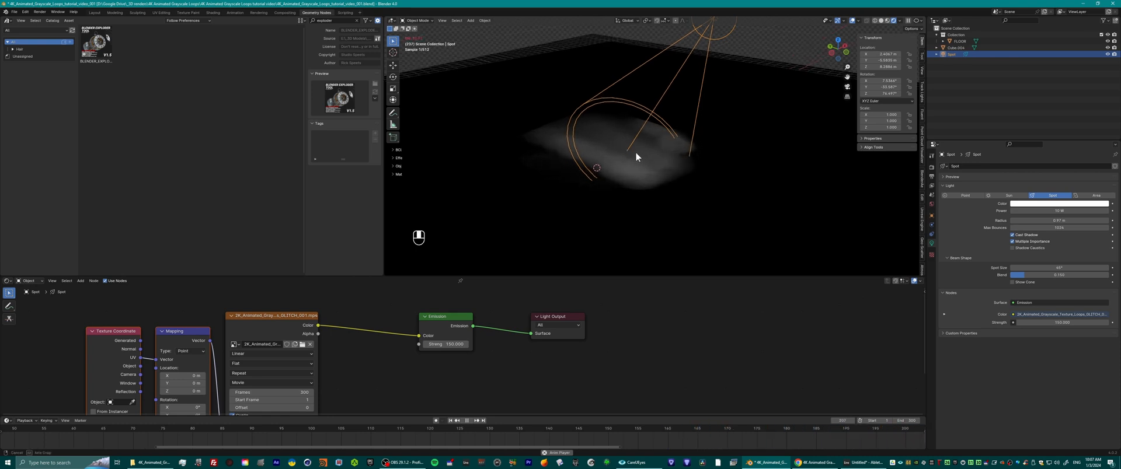
pyautogui.moveTo(635, 152); pyautogui.dragTo(626, 118, button='middle')
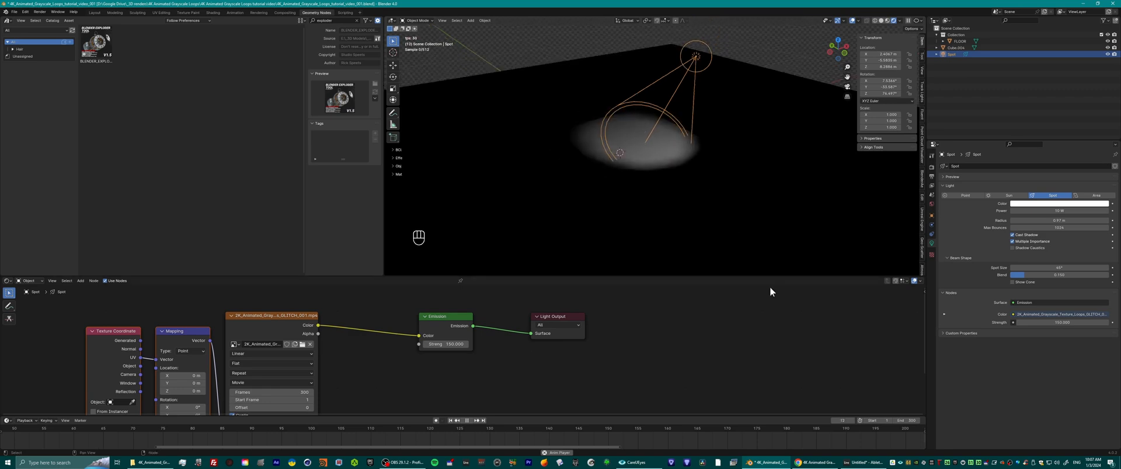
# Switch to the browser's Blender Market page for 4K Animated Grayscale Texture Loops and review the list of uses for the textures.
pyautogui.click(814, 463)
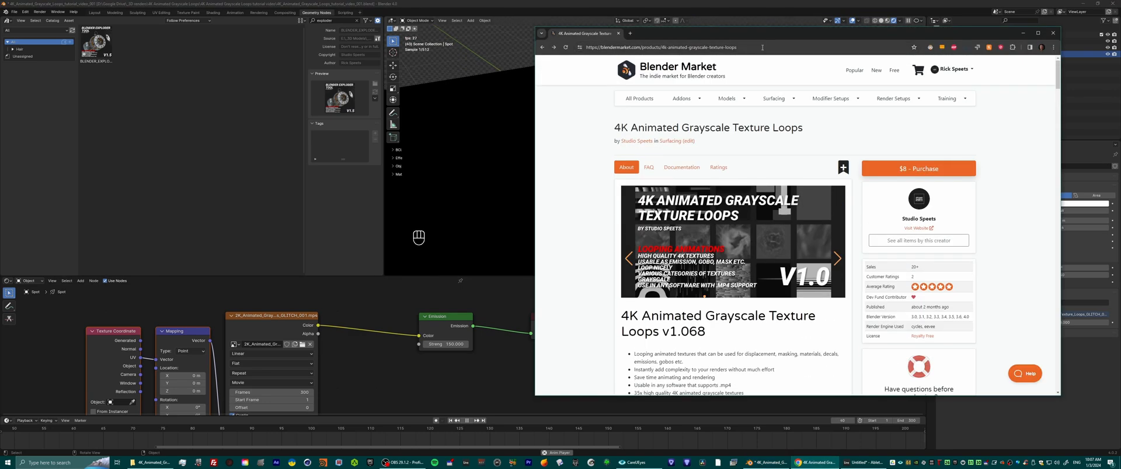
pyautogui.moveTo(763, 34); pyautogui.dragTo(950, 13)
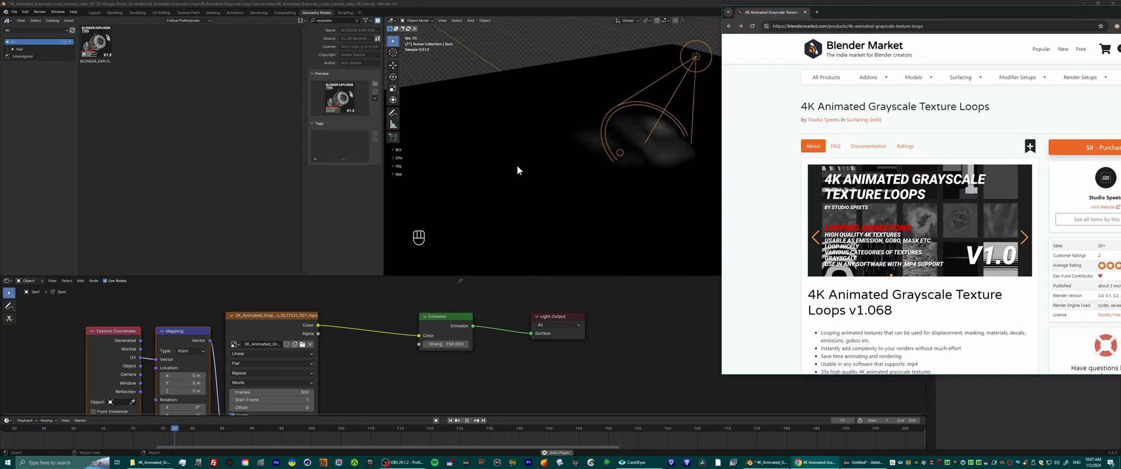
pyautogui.scroll(-10, 922, 259)
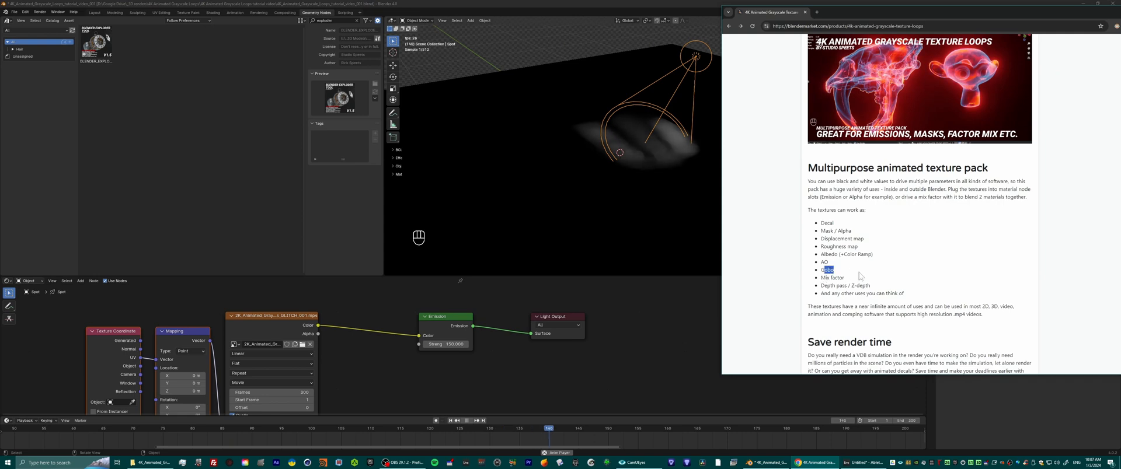
pyautogui.moveTo(868, 15); pyautogui.dragTo(857, 23)
pyautogui.click(802, 293)
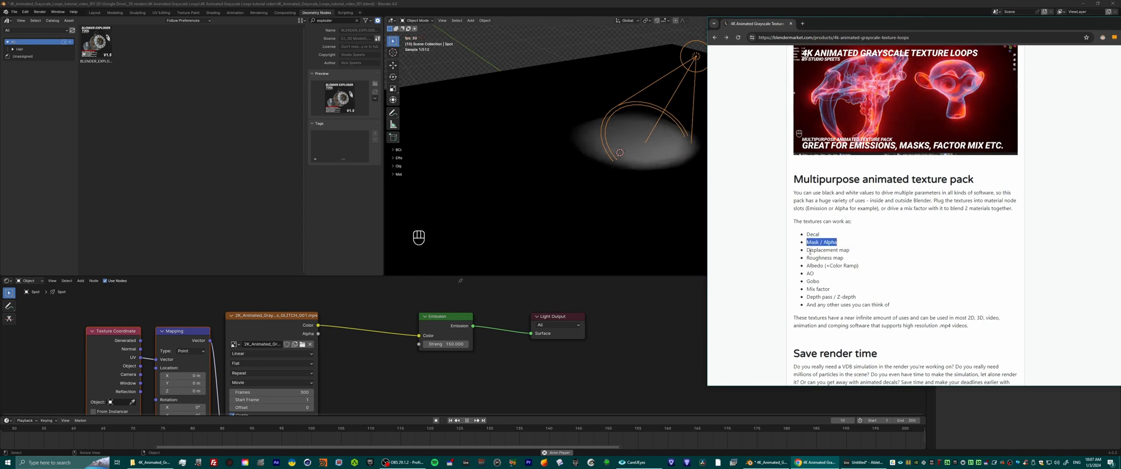
pyautogui.moveTo(809, 252); pyautogui.dragTo(878, 258)
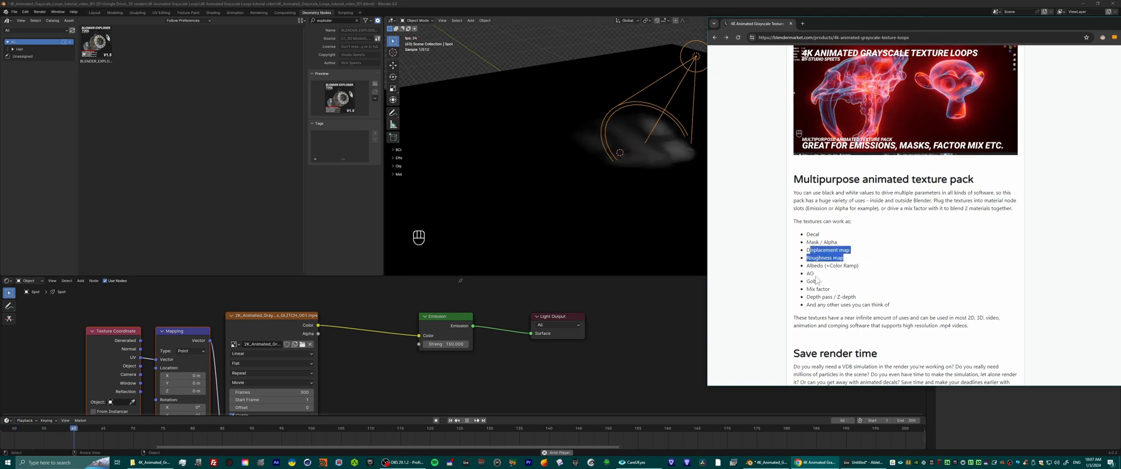
pyautogui.moveTo(810, 273); pyautogui.dragTo(821, 275)
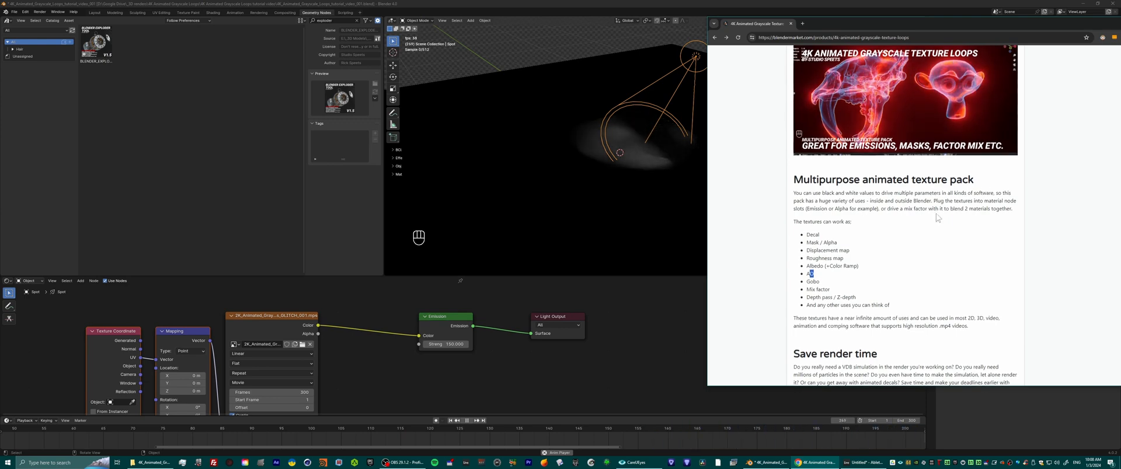
# Review the product page's feature list and version notes, highlighting the added categories and the line about high quality 4K animated grayscale textures.
pyautogui.scroll(-8, 934, 221)
pyautogui.scroll(2, 912, 215)
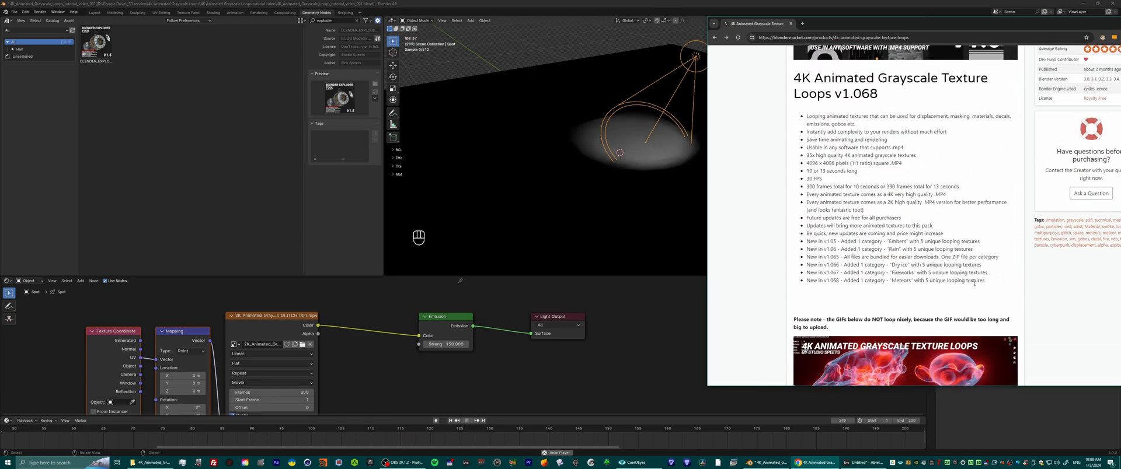
pyautogui.moveTo(1005, 290); pyautogui.dragTo(847, 249)
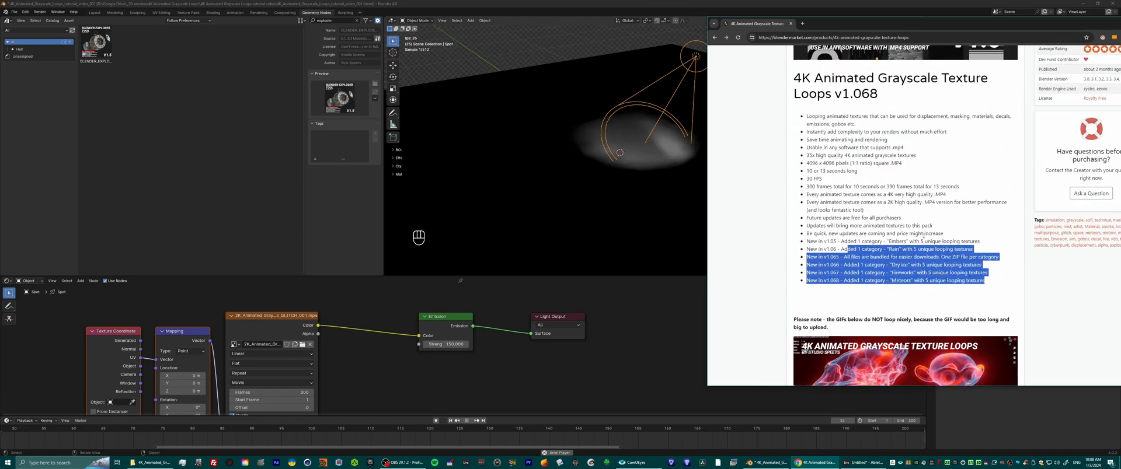
pyautogui.click(890, 237)
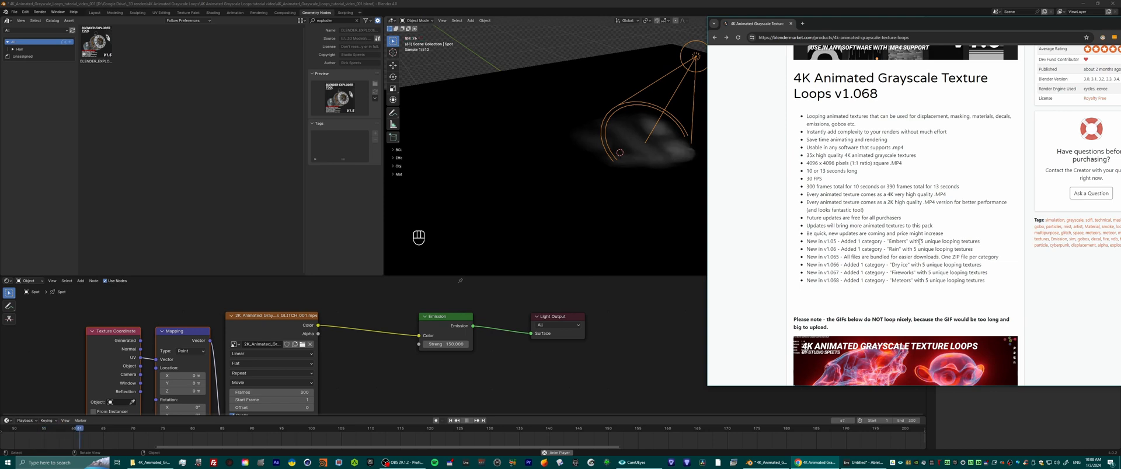
pyautogui.moveTo(920, 241); pyautogui.dragTo(938, 242)
pyautogui.click(908, 244)
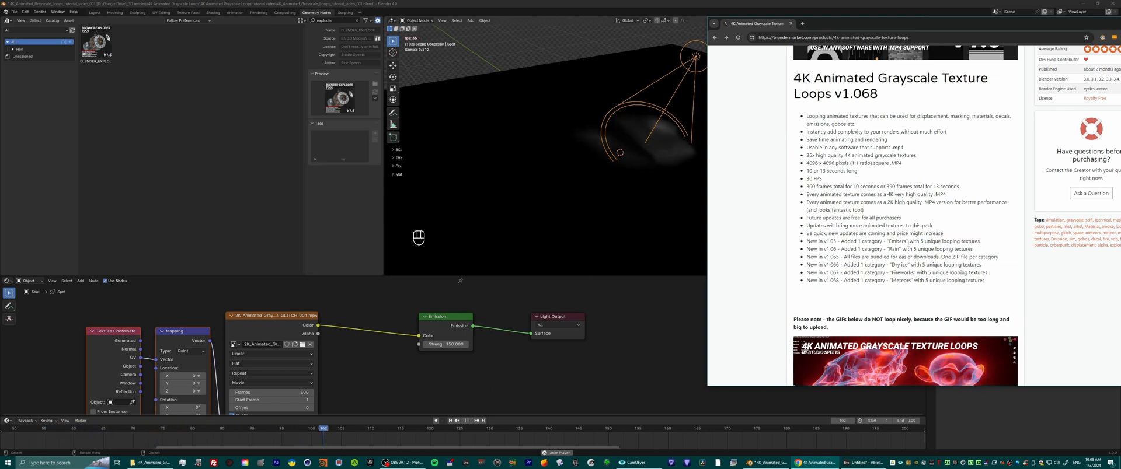
pyautogui.scroll(3, 874, 197)
pyautogui.scroll(-2, 859, 196)
pyautogui.click(810, 188)
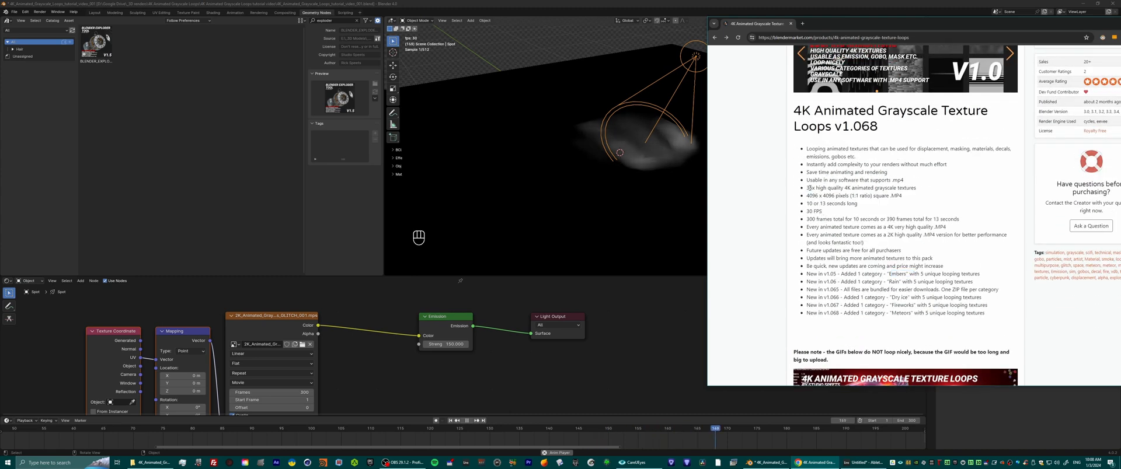
pyautogui.moveTo(809, 188); pyautogui.dragTo(930, 189)
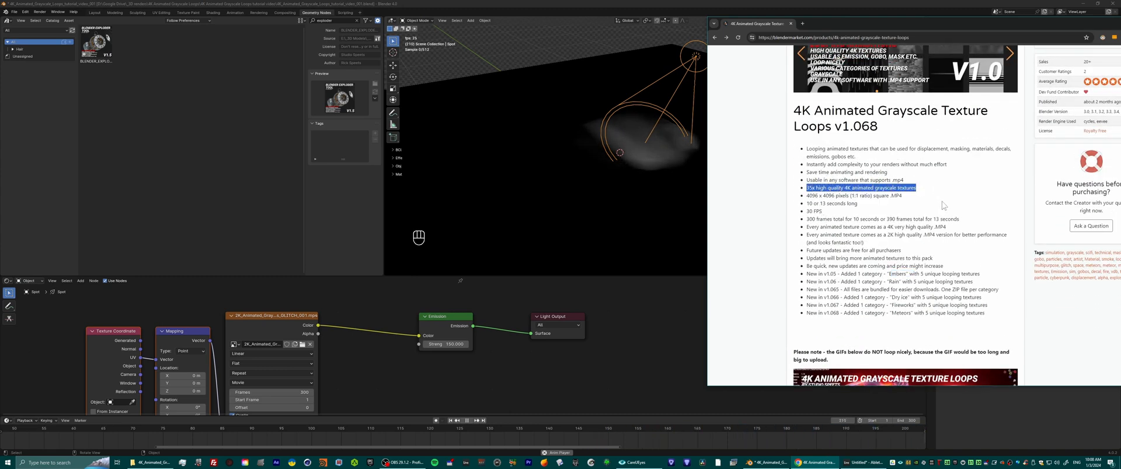
pyautogui.scroll(1, 943, 205)
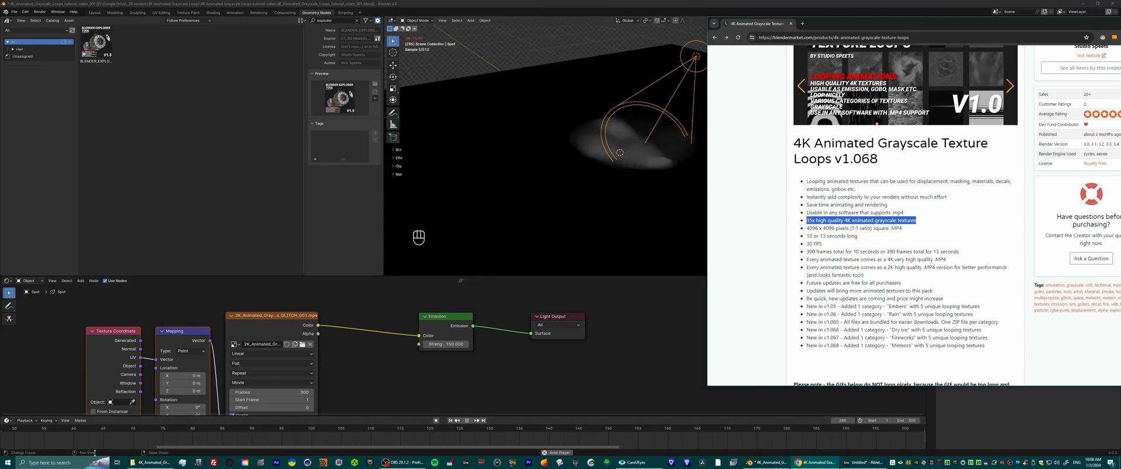
# Switch to File Explorer, play the 4K video from the GLITCH_002 texture folder to preview it, and close the player and minimize the folder window.
pyautogui.click(150, 462)
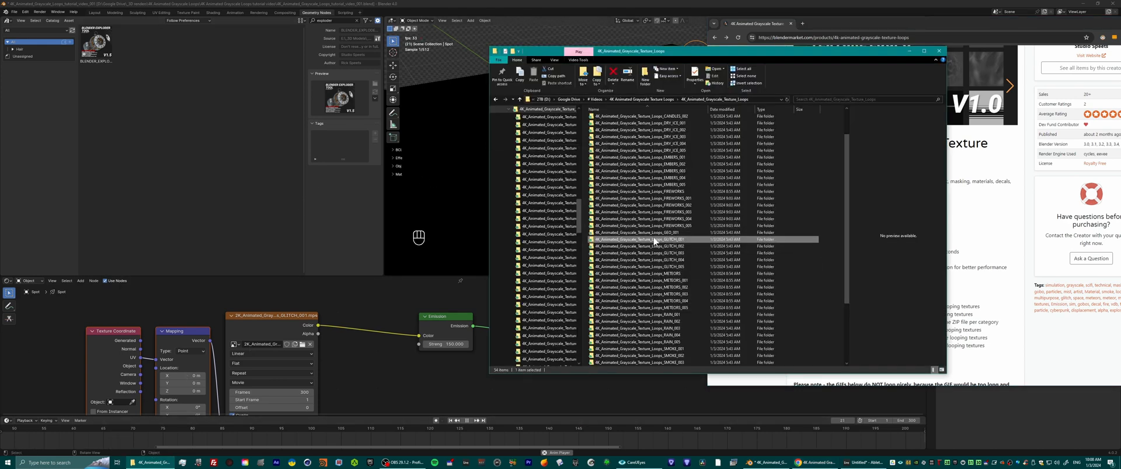
pyautogui.doubleClick(669, 246)
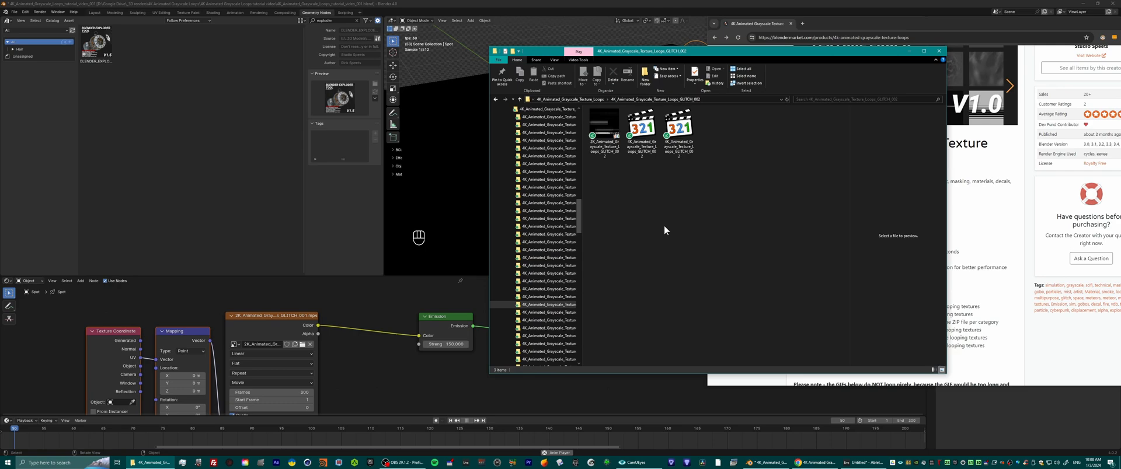
pyautogui.click(597, 113)
pyautogui.click(687, 133)
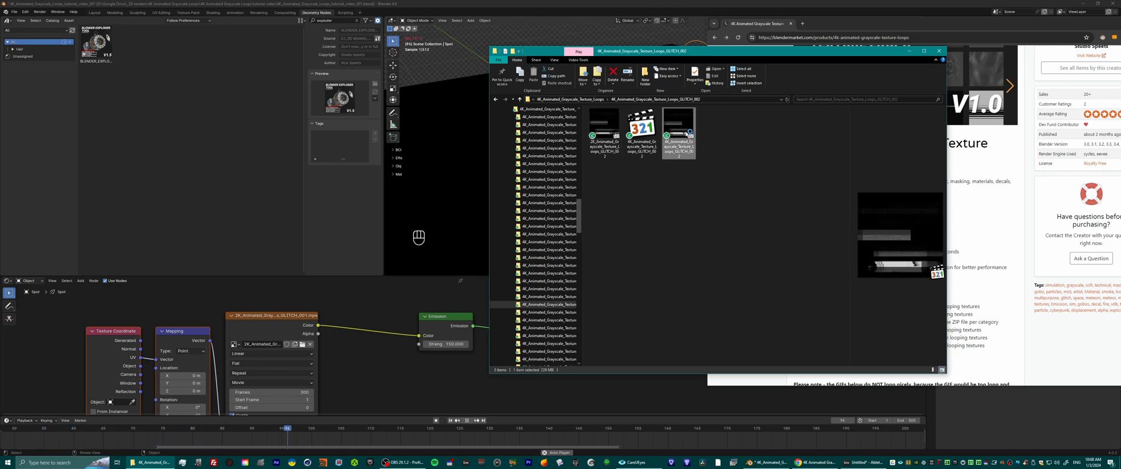
pyautogui.doubleClick(688, 133)
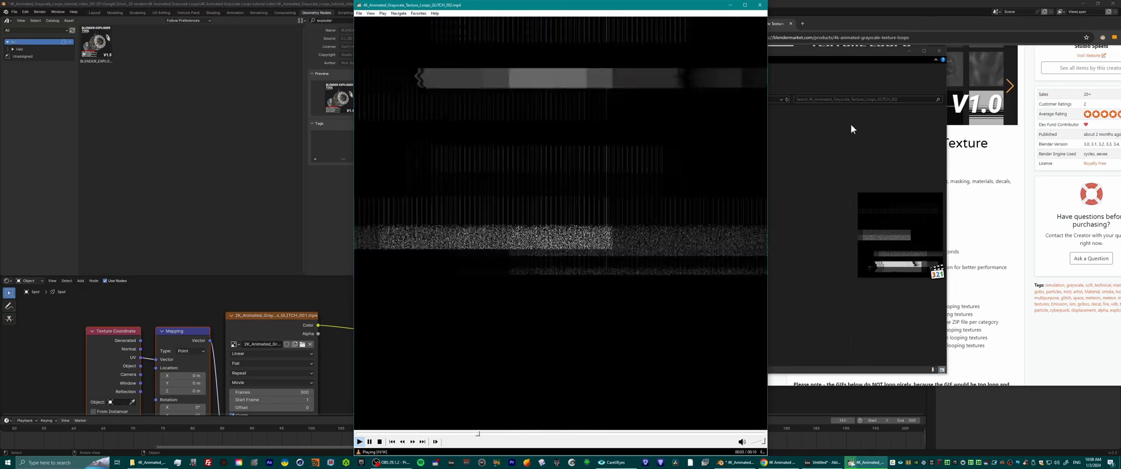
pyautogui.click(646, 434)
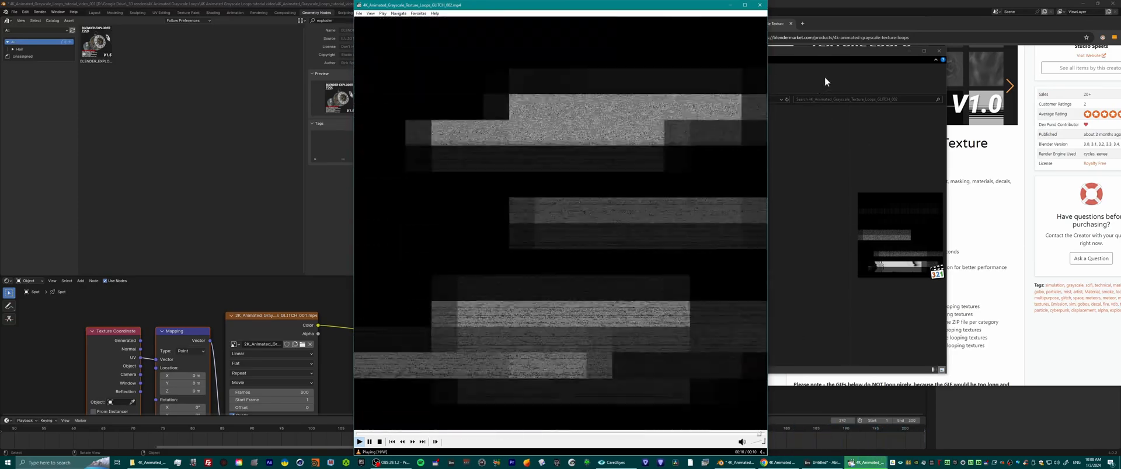
pyautogui.click(761, 7)
pyautogui.moveTo(726, 51); pyautogui.dragTo(292, 39)
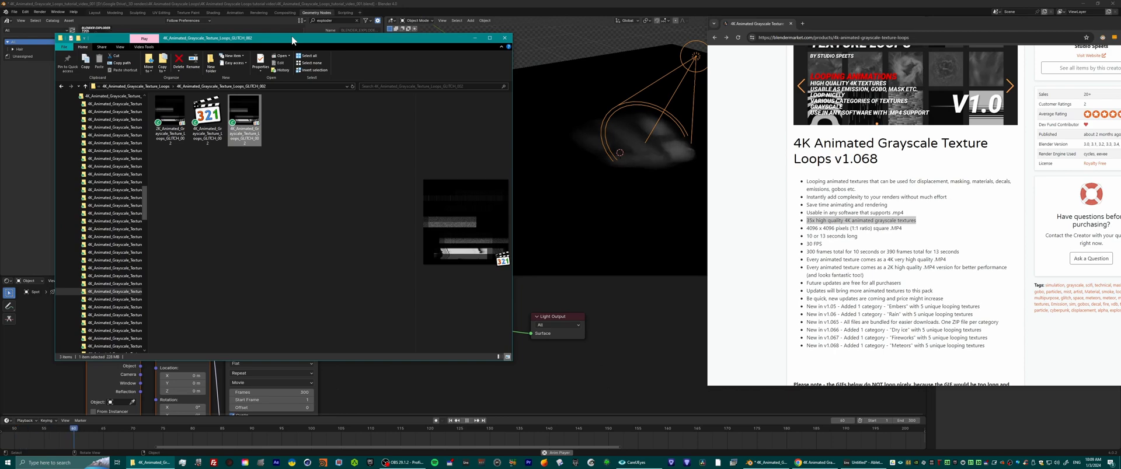
pyautogui.click(475, 38)
# Return to the beginning of the product page and move the browser window so the purchase and creator details are fully visible.
pyautogui.scroll(2, 911, 204)
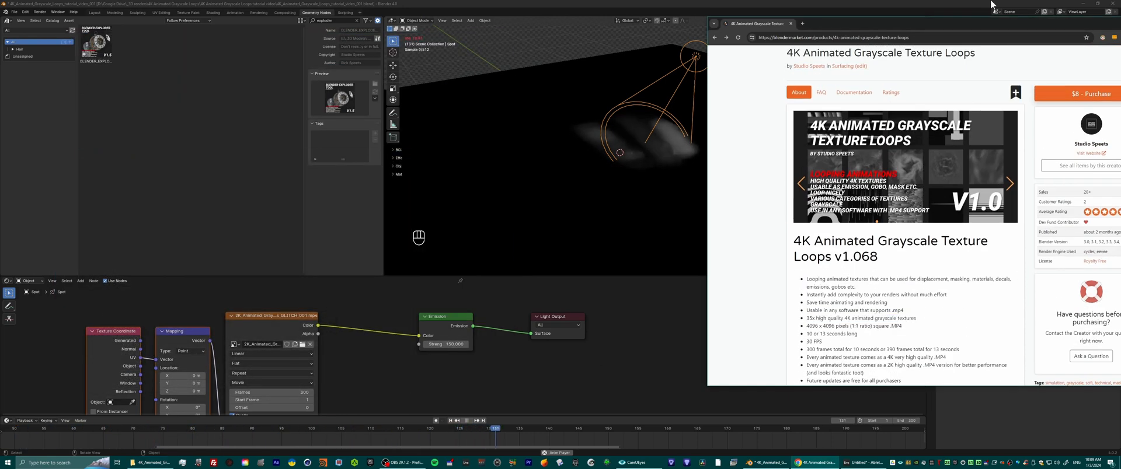
pyautogui.moveTo(960, 31); pyautogui.dragTo(852, 38)
pyautogui.scroll(2, 983, 129)
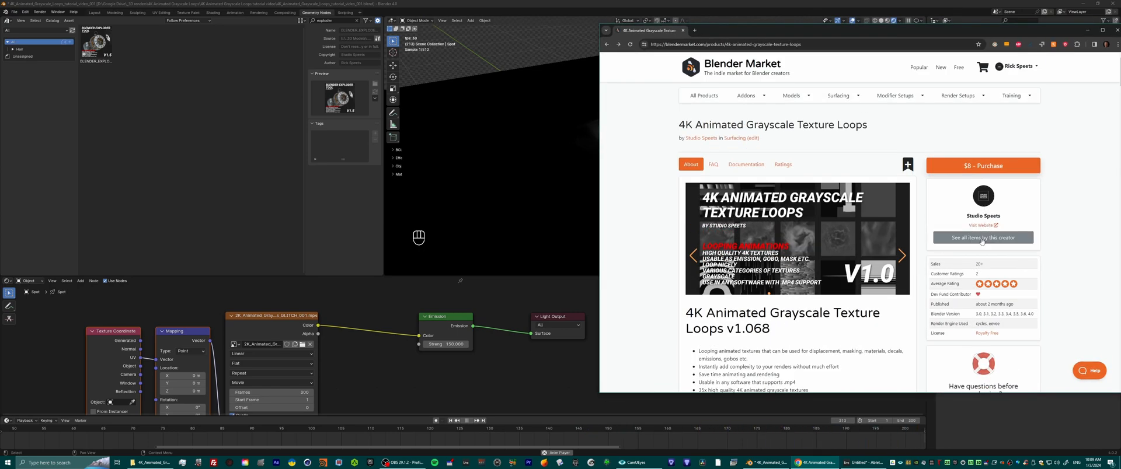
# Open the list of all items by this creator and look over the products in the Studio Speets store.
pyautogui.click(969, 238)
pyautogui.scroll(-2, 936, 228)
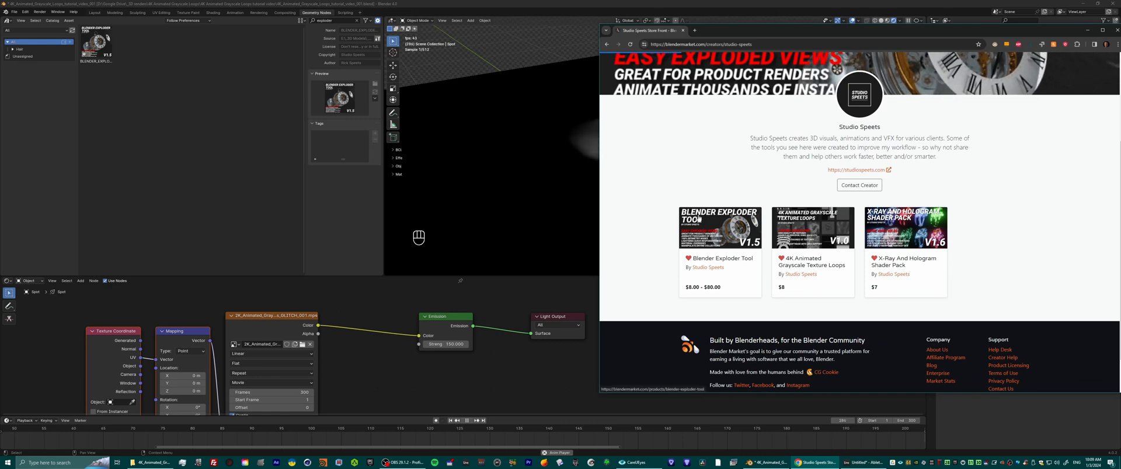
pyautogui.scroll(-1, 697, 216)
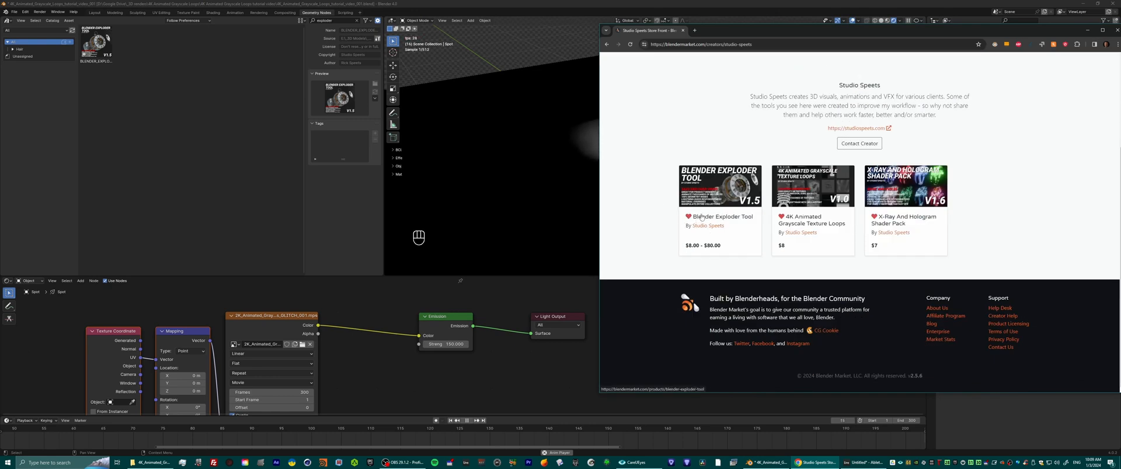
pyautogui.scroll(1, 702, 217)
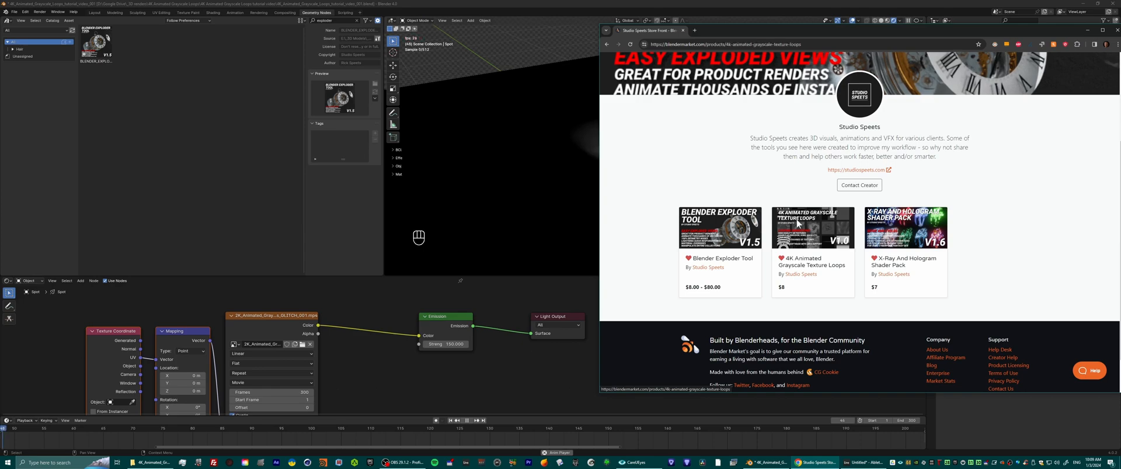
# Reopen the 4K Animated Grayscale Texture Loops page from the store and stop the animation playback in Blender before returning to the browser.
pyautogui.scroll(-8, 665, 143)
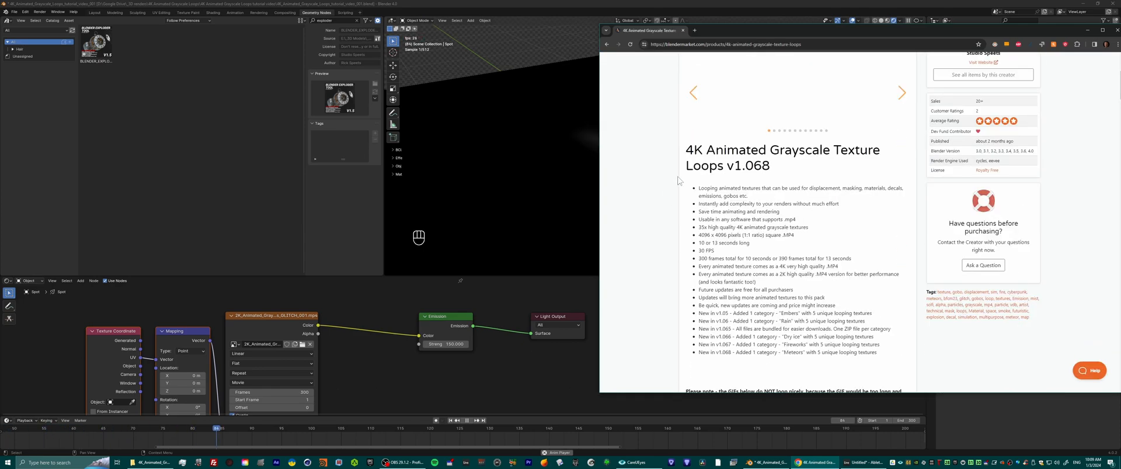
pyautogui.scroll(-5, 666, 140)
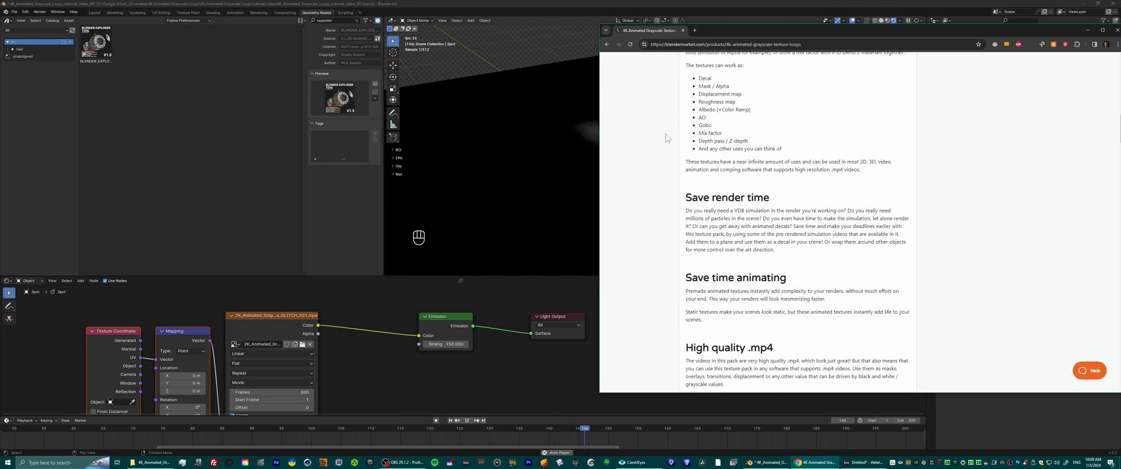
pyautogui.click(467, 421)
pyautogui.click(818, 462)
# Review the Color Ramp recoloring and value clamping sections, and highlight the word Grayscale in the product page's title.
pyautogui.scroll(-12, 891, 163)
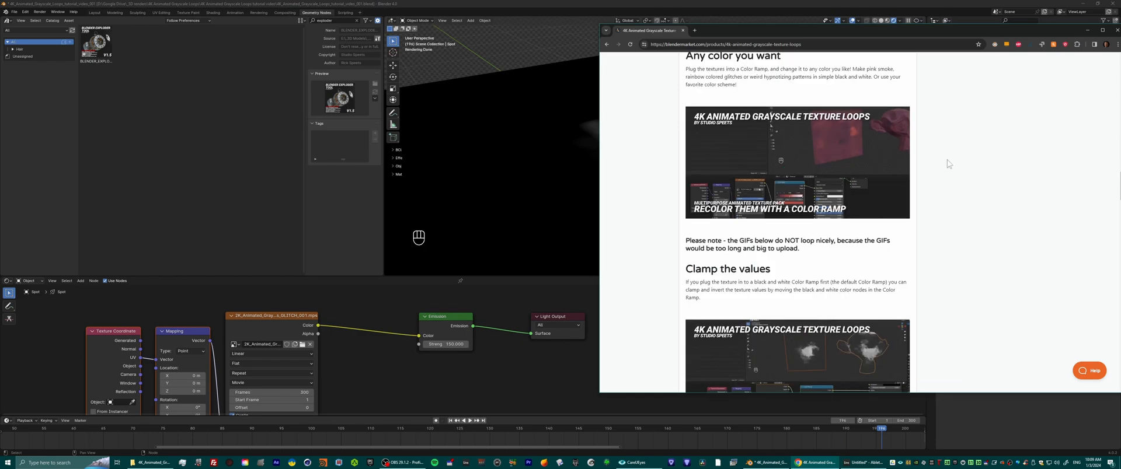
pyautogui.scroll(-4, 992, 151)
pyautogui.scroll(20, 998, 303)
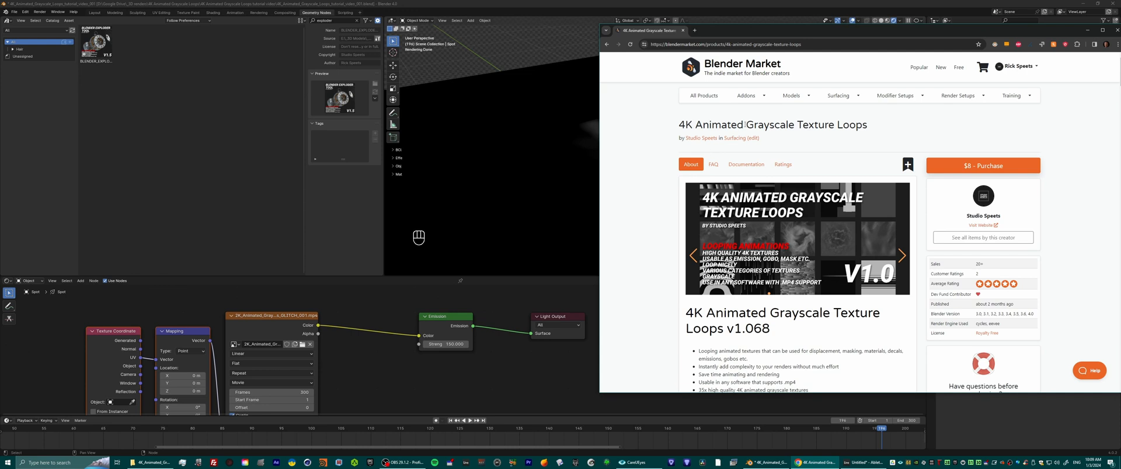
pyautogui.moveTo(745, 125); pyautogui.dragTo(803, 125)
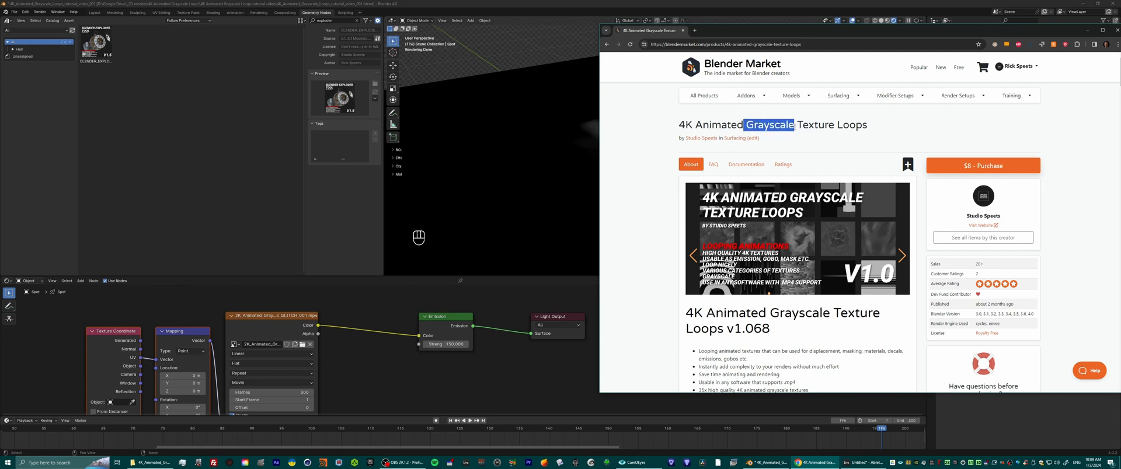
pyautogui.click(677, 114)
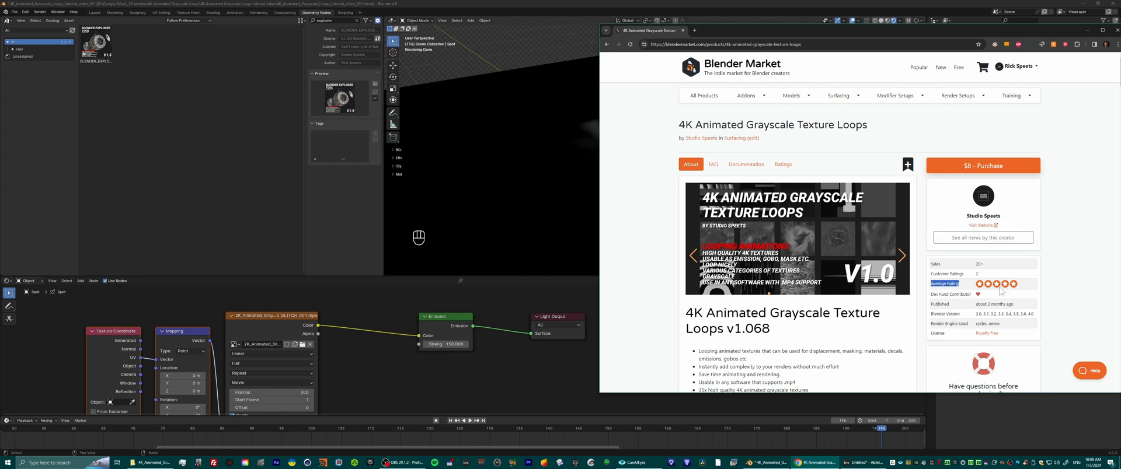
# Open the Blender Exploder Tool page from the creator's items and review its product versions, ratings and feature sections.
pyautogui.click(983, 238)
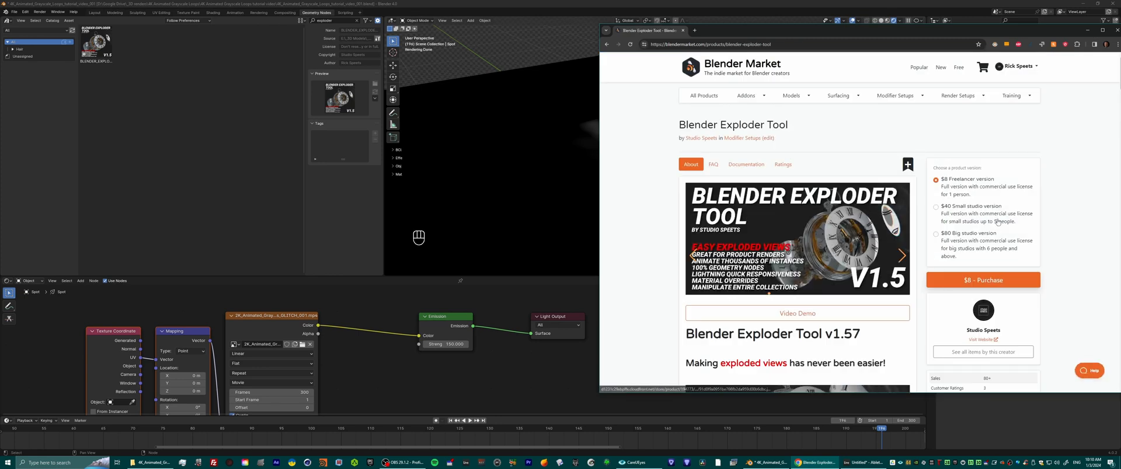
pyautogui.scroll(-2, 1030, 360)
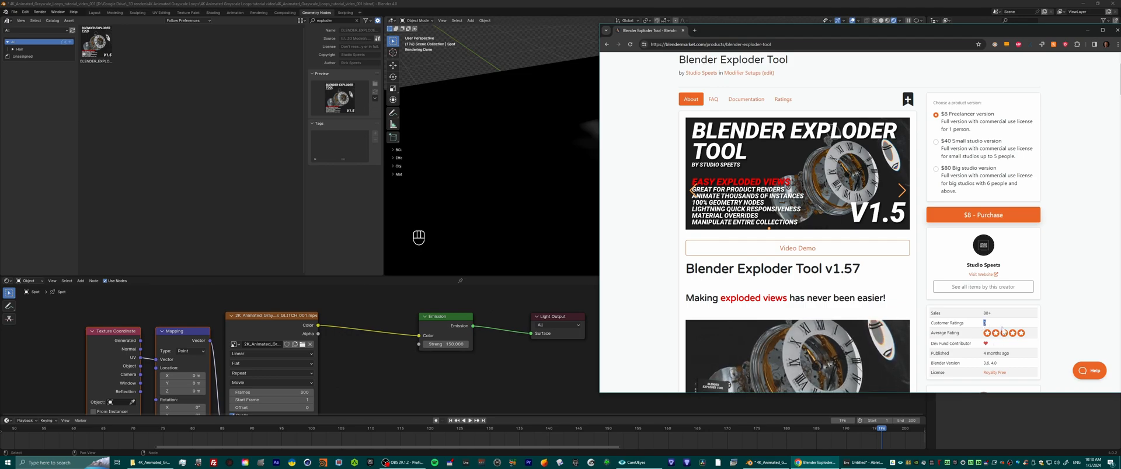
pyautogui.scroll(-2, 1061, 320)
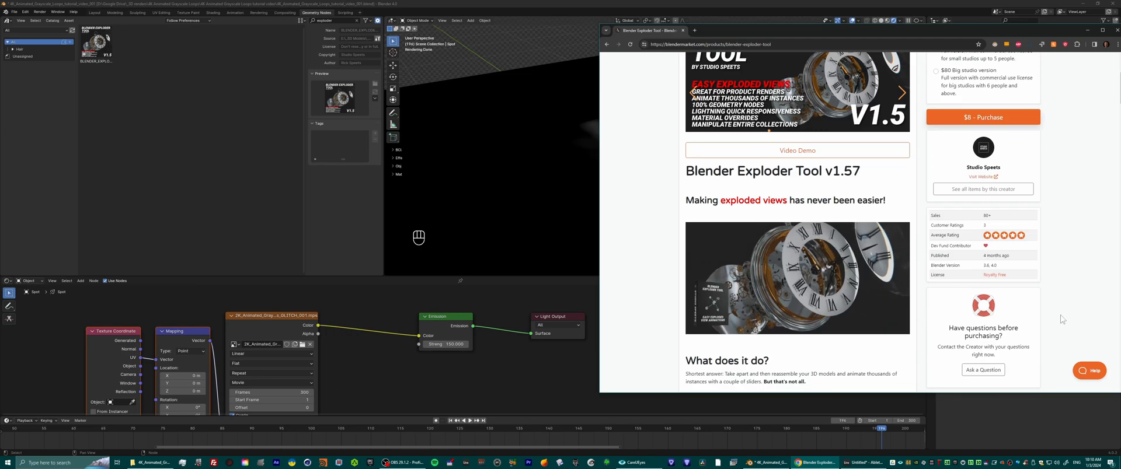
pyautogui.scroll(-10, 1062, 319)
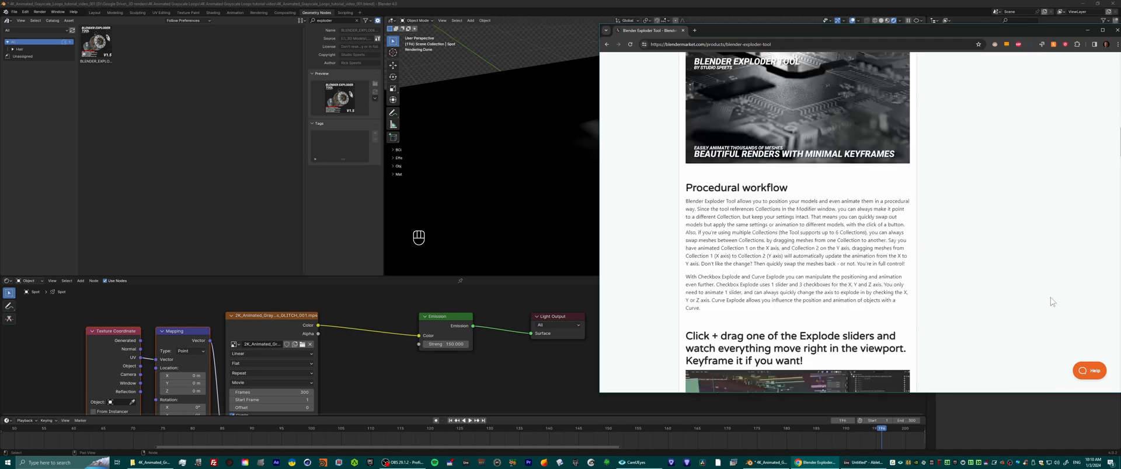
pyautogui.scroll(-5, 1051, 302)
pyautogui.scroll(11, 1028, 292)
pyautogui.scroll(-3, 993, 271)
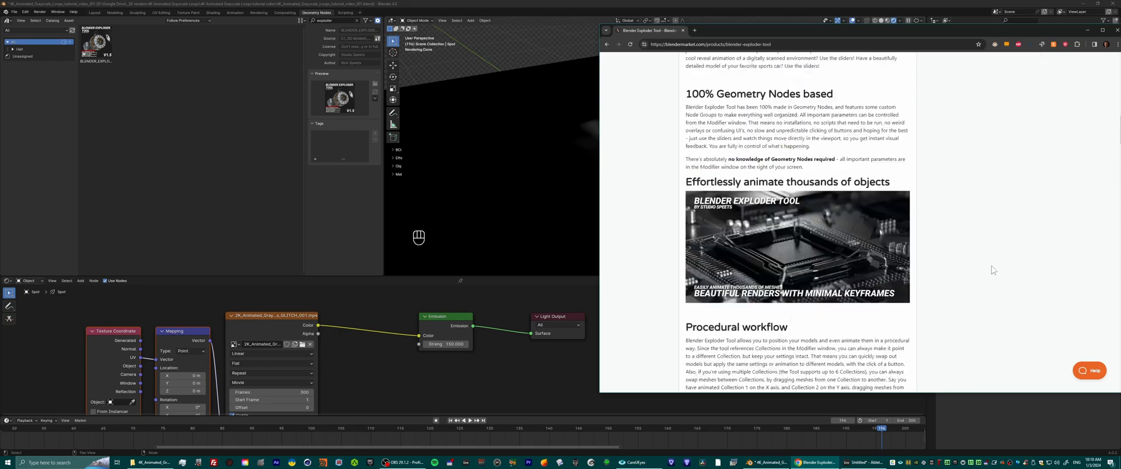
pyautogui.scroll(10, 993, 271)
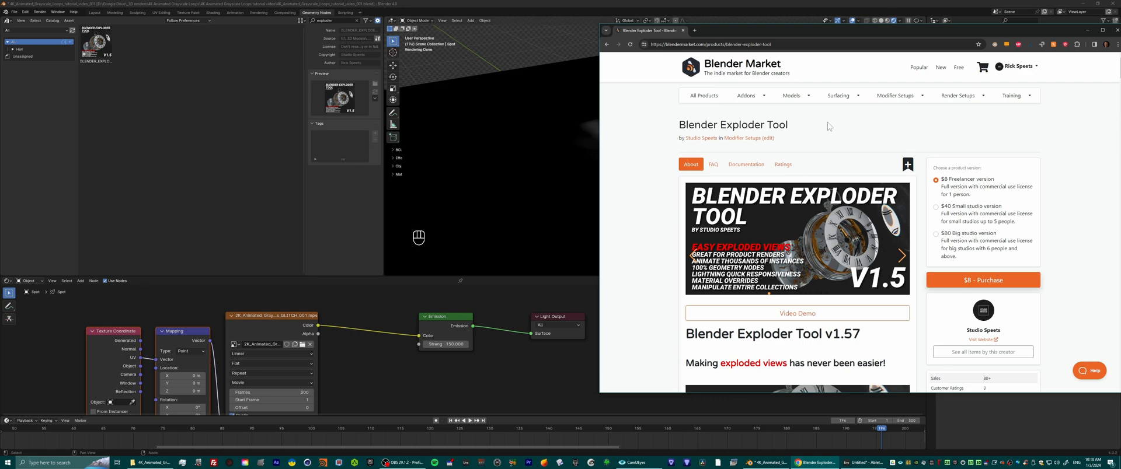
# Return to the Studio Speets store page and move the browser window to uncover Blender's light properties.
pyautogui.hotkey('alt', 'Left')
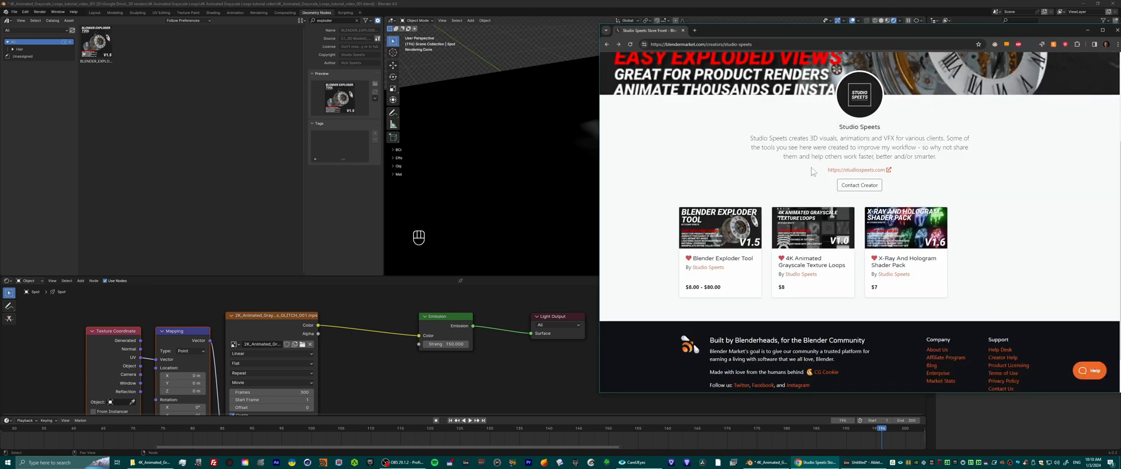
pyautogui.moveTo(849, 33); pyautogui.dragTo(772, 44)
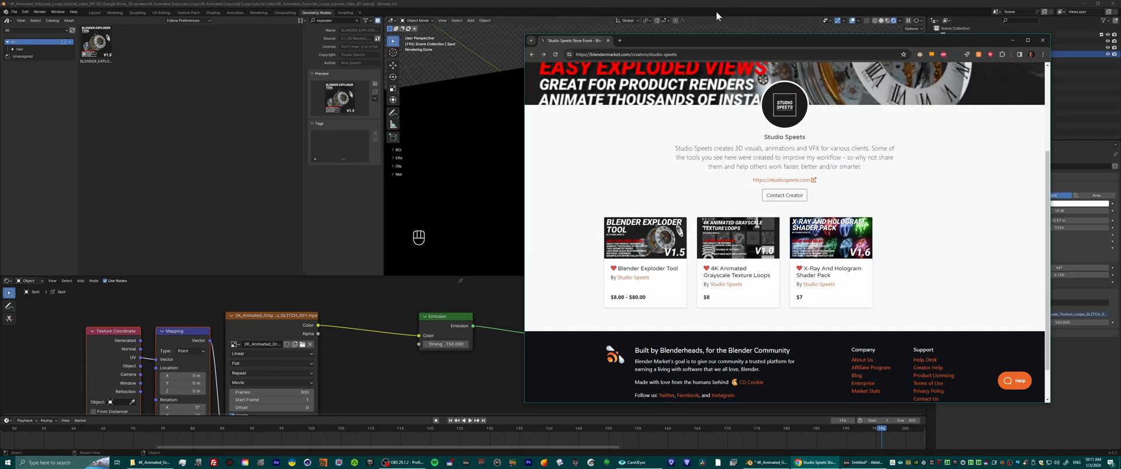
pyautogui.moveTo(714, 38); pyautogui.dragTo(517, 16)
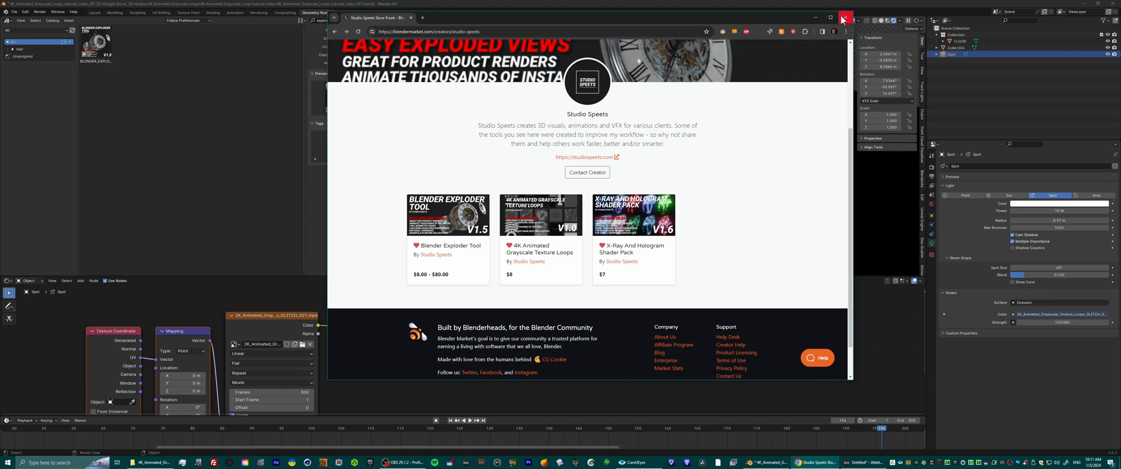
# Look over the store page's banner and product list once more and close the browser to return to Blender.
pyautogui.scroll(1, 724, 184)
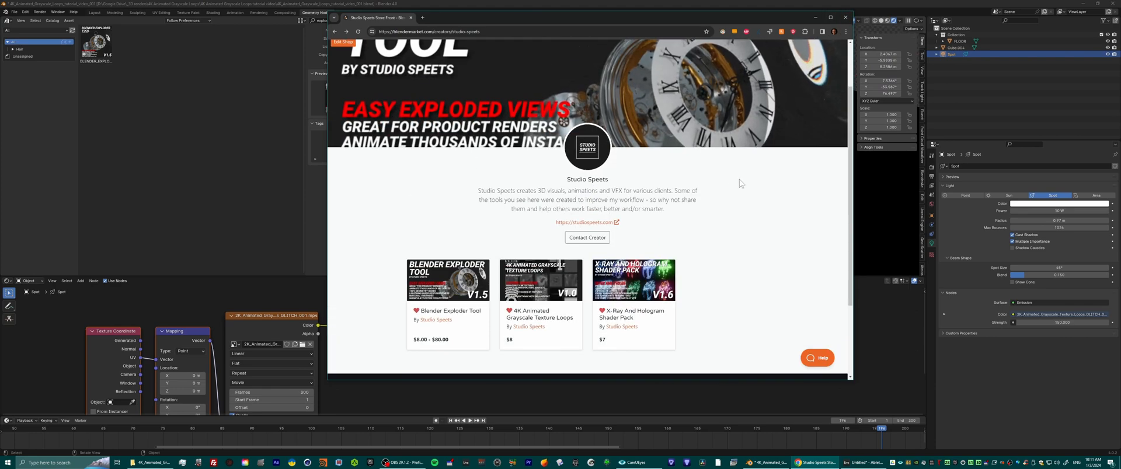
pyautogui.scroll(-1, 749, 195)
pyautogui.scroll(-1, 749, 194)
pyautogui.scroll(5, 724, 153)
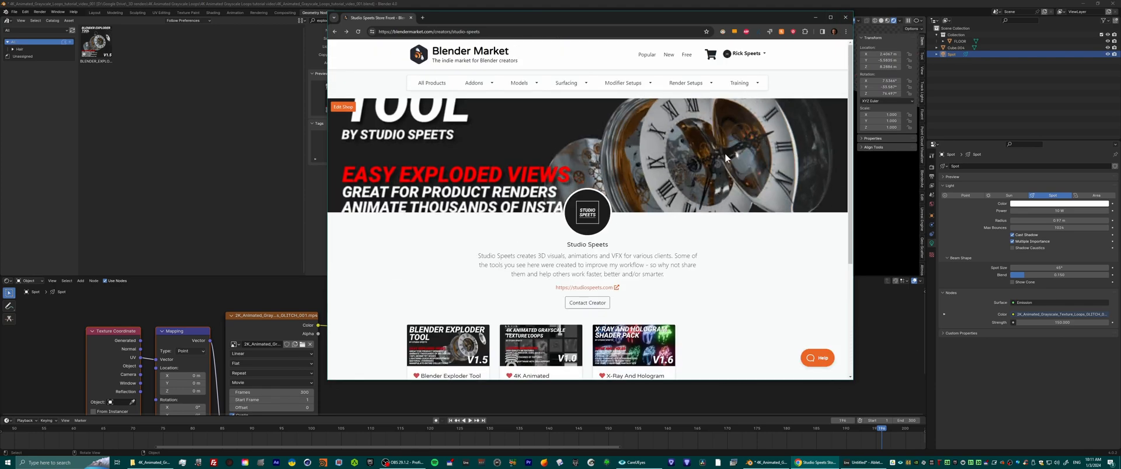
pyautogui.moveTo(521, 15); pyautogui.dragTo(625, 33)
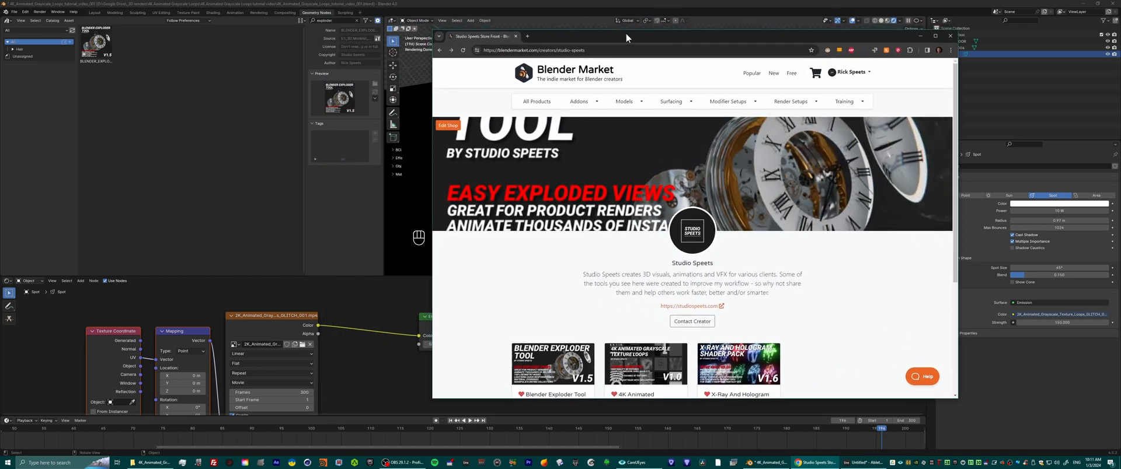
pyautogui.click(950, 35)
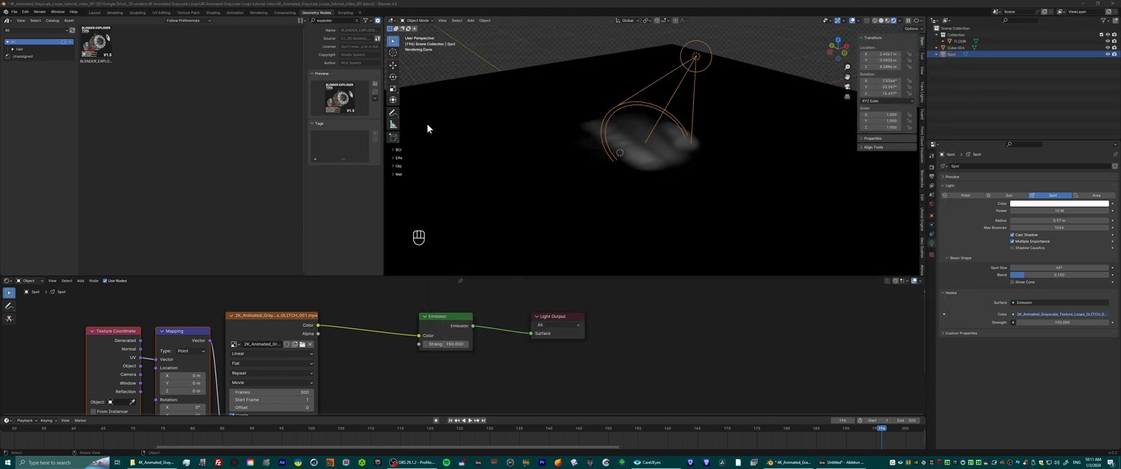